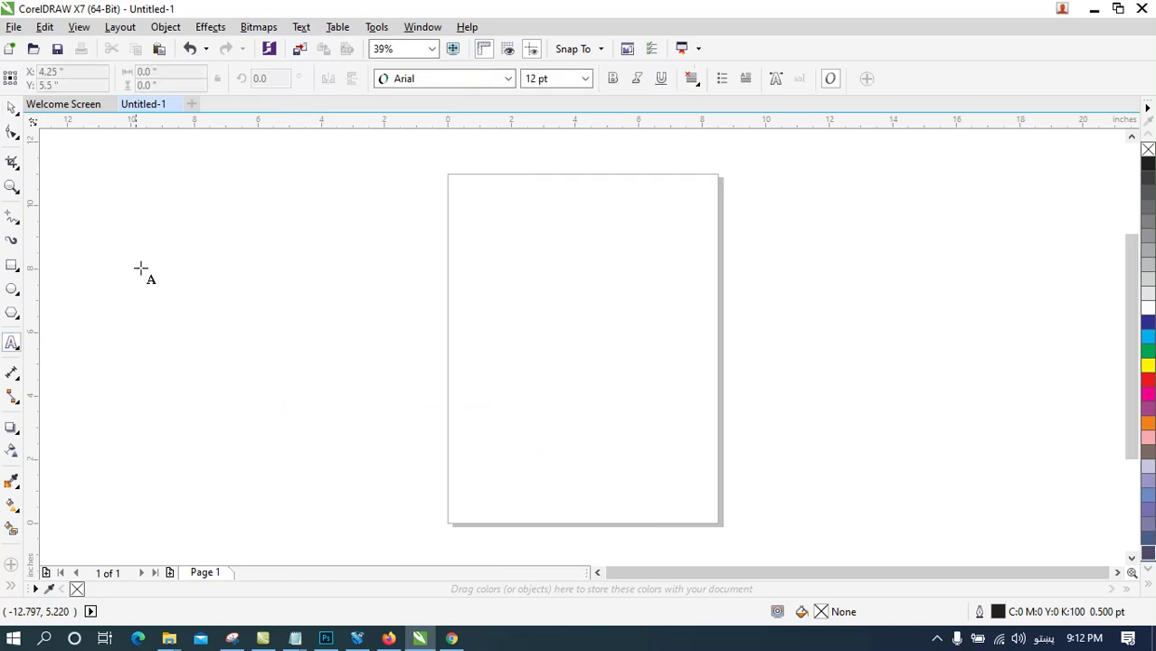
Create a paragraph text frame about 16.9 by 5 inches, extending from outside the page across most of its width
left_click_drag(154, 233, 691, 391)
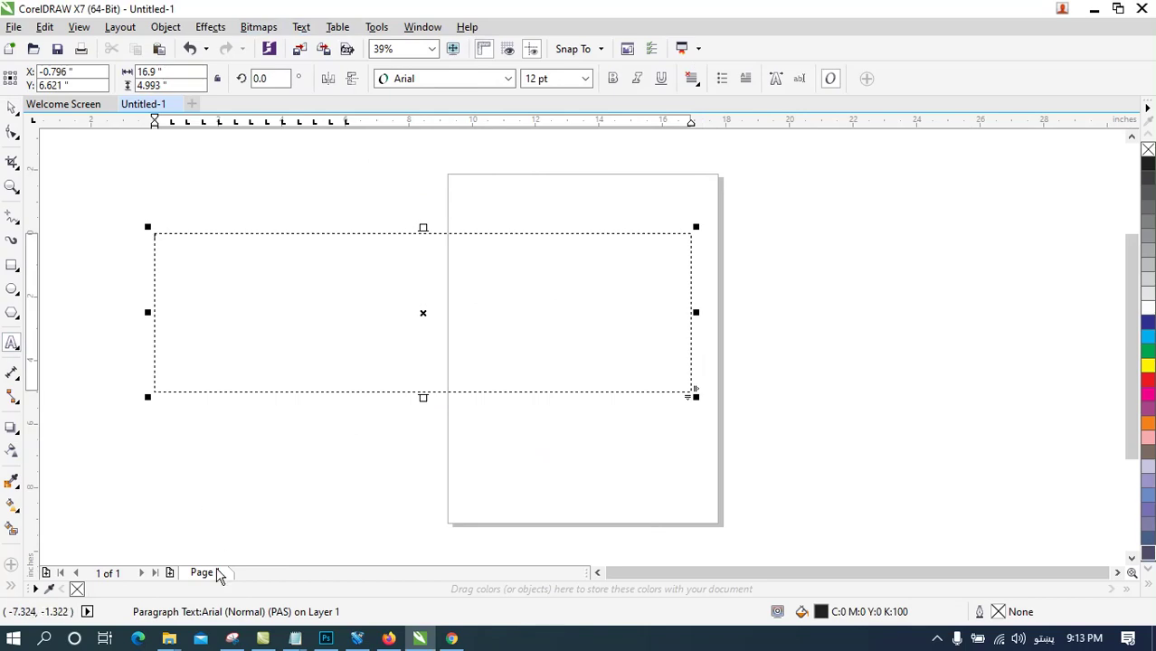
Launch Microsoft Word with the winword command, dismiss the activation notice, and open a blank document
key("super+r")
type("صهدص")
key("BackSpace")
key("BackSpace")
key("BackSpace")
key("BackSpace")
key("super+space")
type("winword")
key("Return")
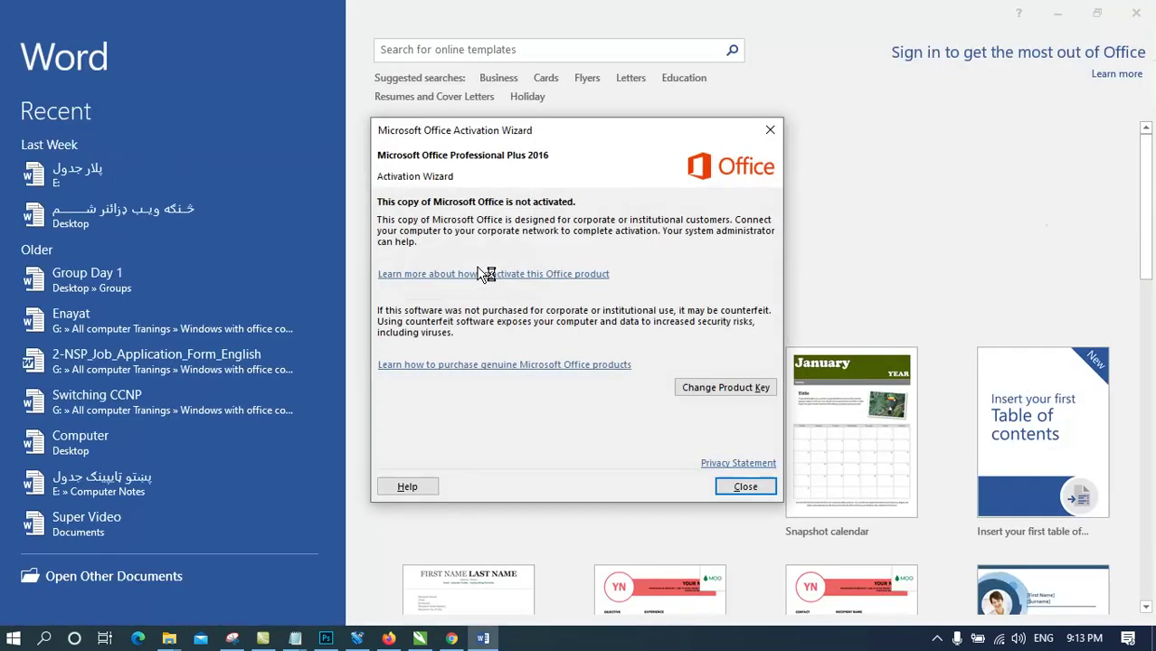
left_click(766, 123)
left_click(460, 227)
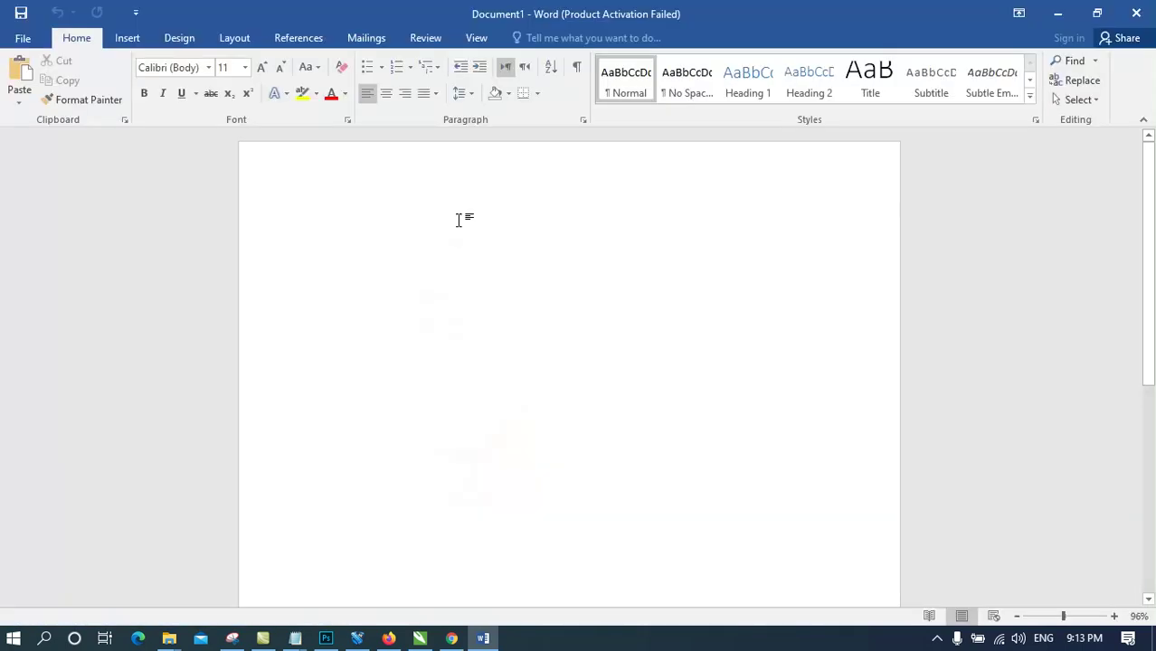
Generate sample text with =rand() and paste all of it into the CorelDRAW text frame, discarding fonts and formatting
type("=rand(")
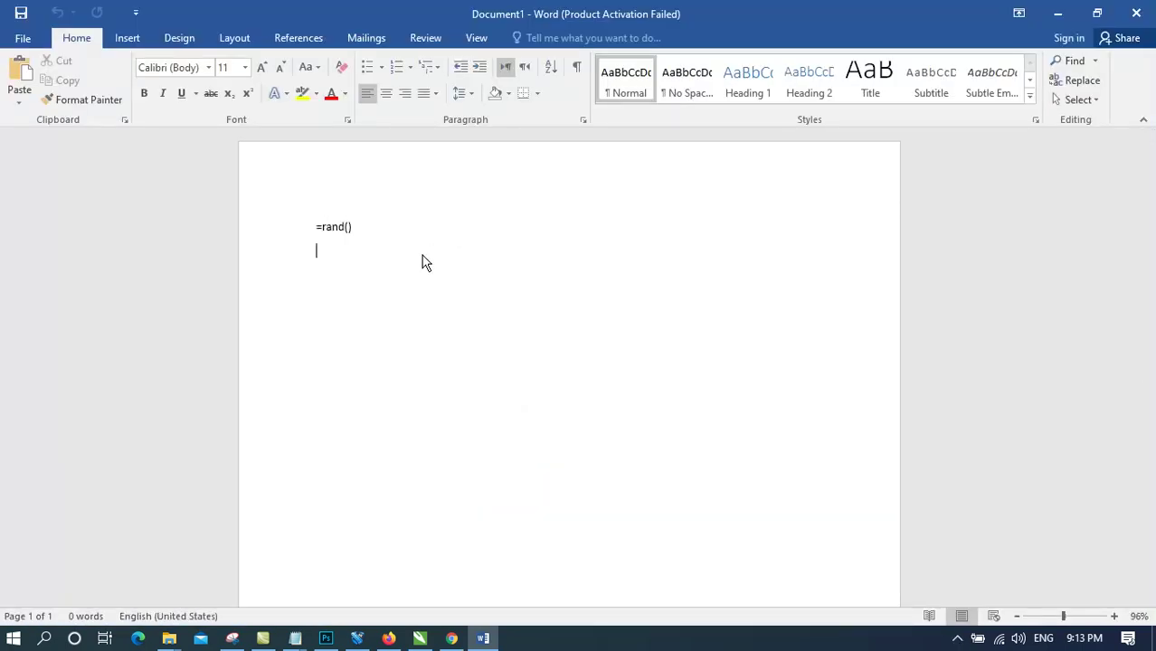
key("ctrl+a")
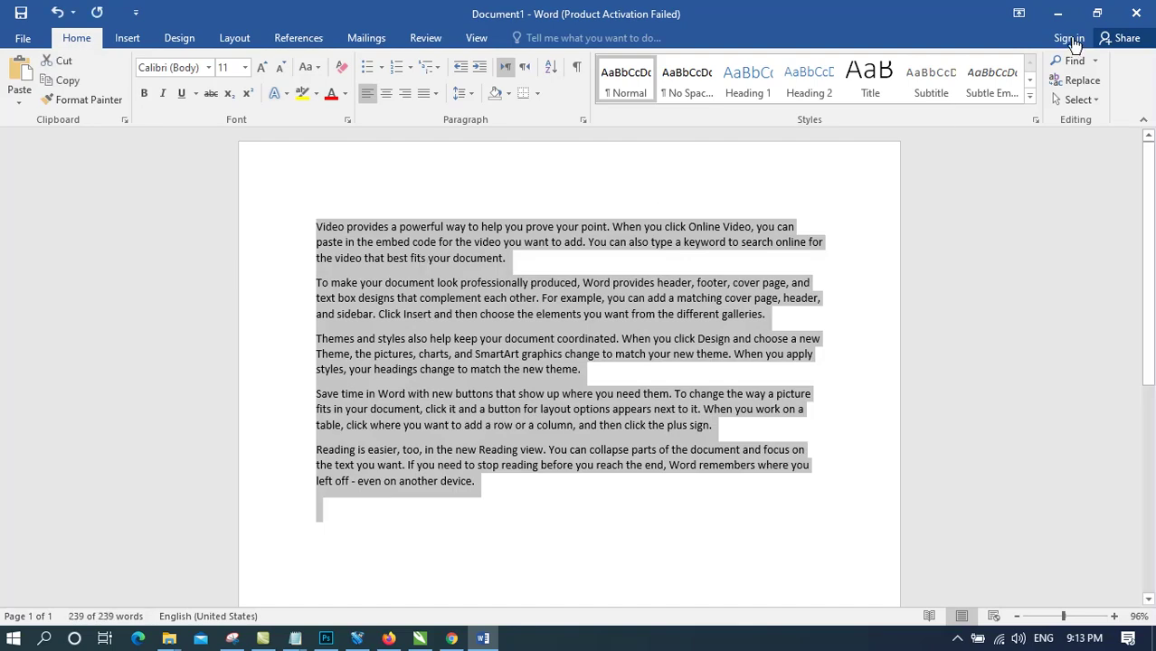
key("alt+Tab")
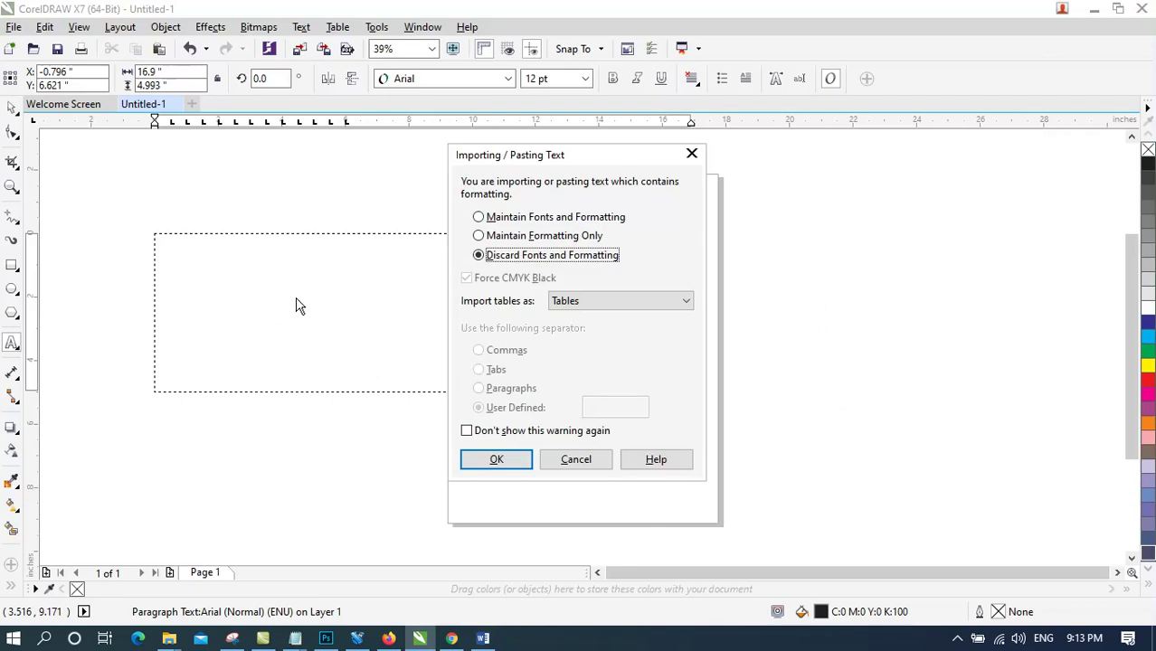
left_click(512, 460)
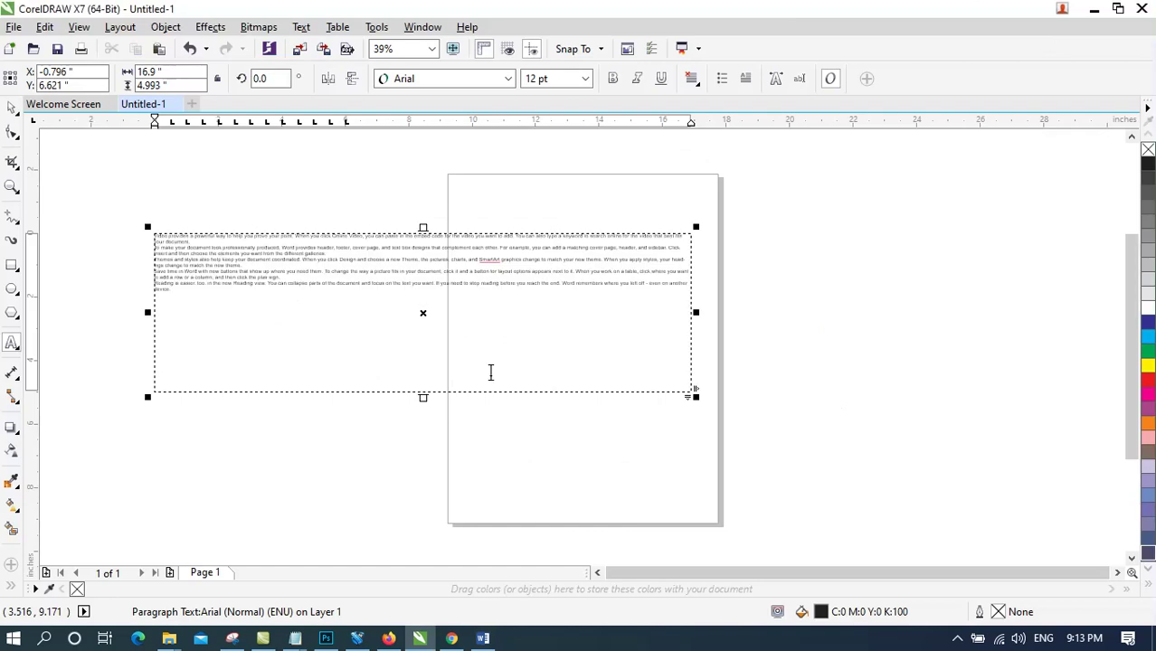
Set all the pasted paragraph text to 36 pt
left_click_drag(362, 316, 149, 226)
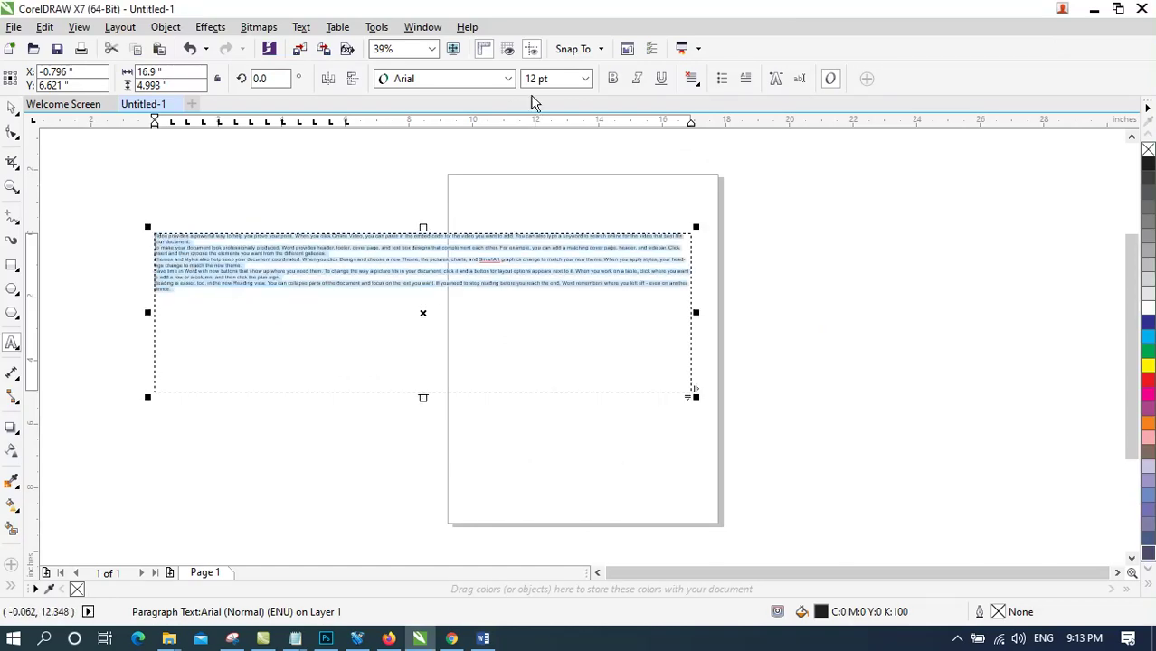
left_click(585, 79)
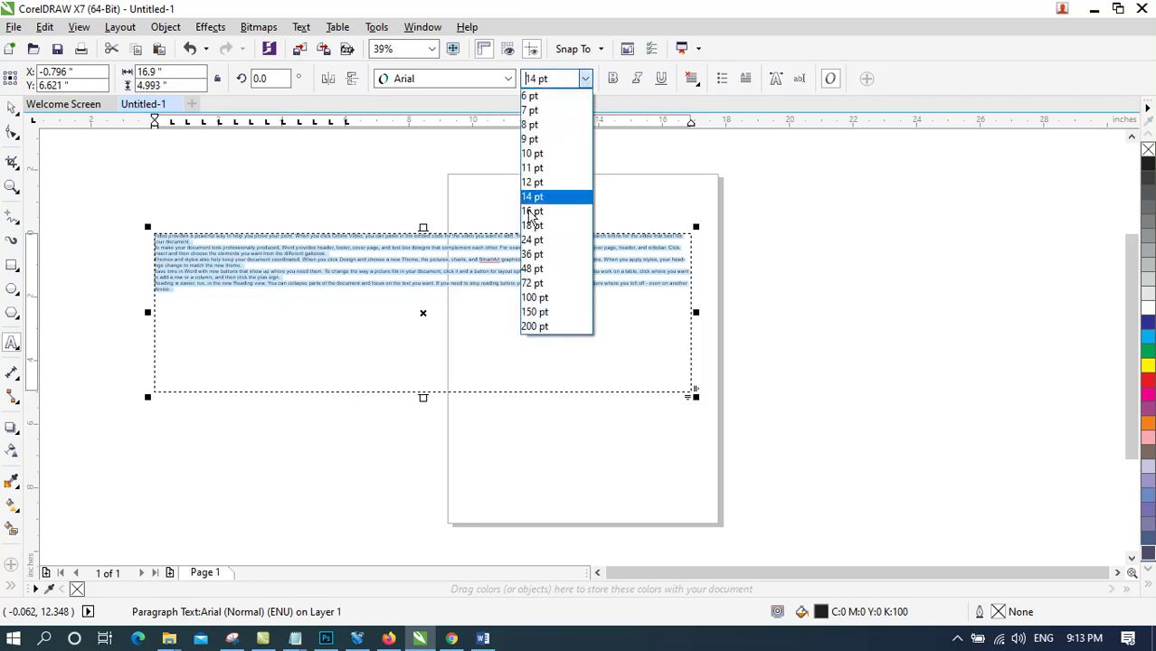
left_click(535, 268)
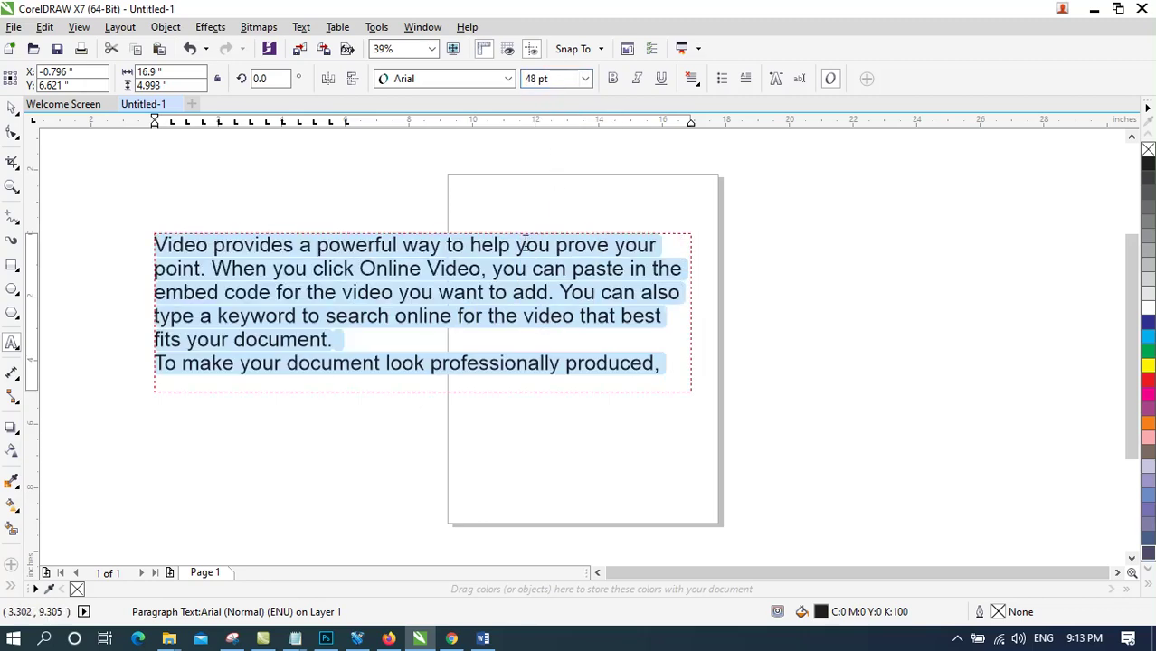
left_click(584, 78)
left_click(539, 252)
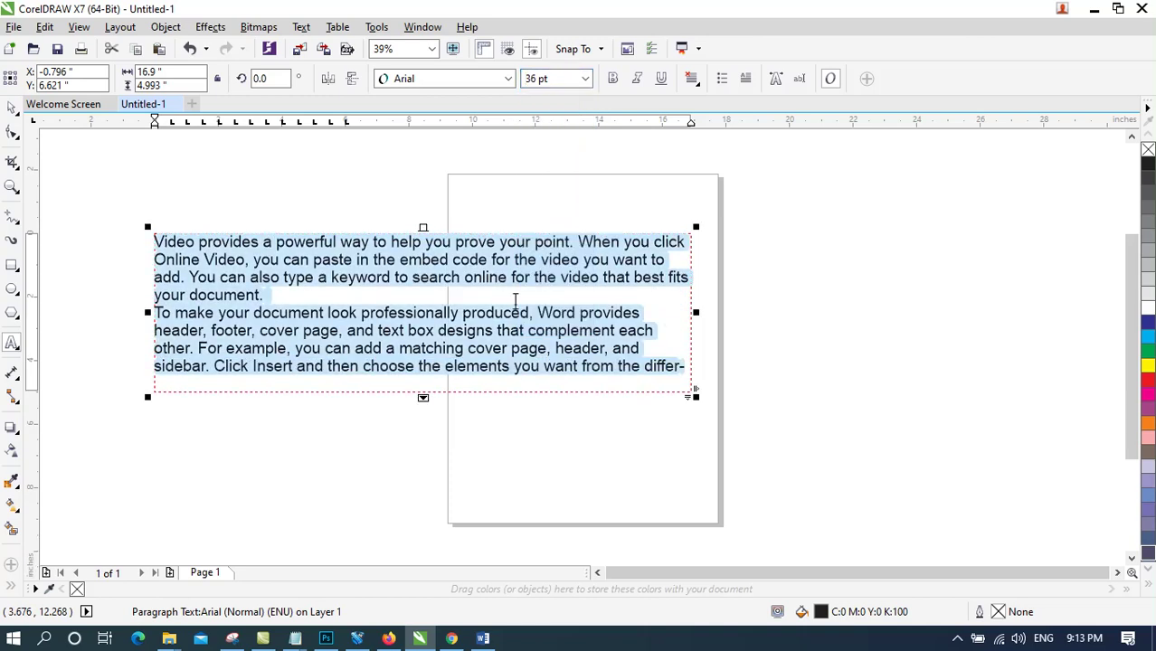
Review the paragraph and character options in the Text Properties docker for the selected text, then close it
left_click(301, 27)
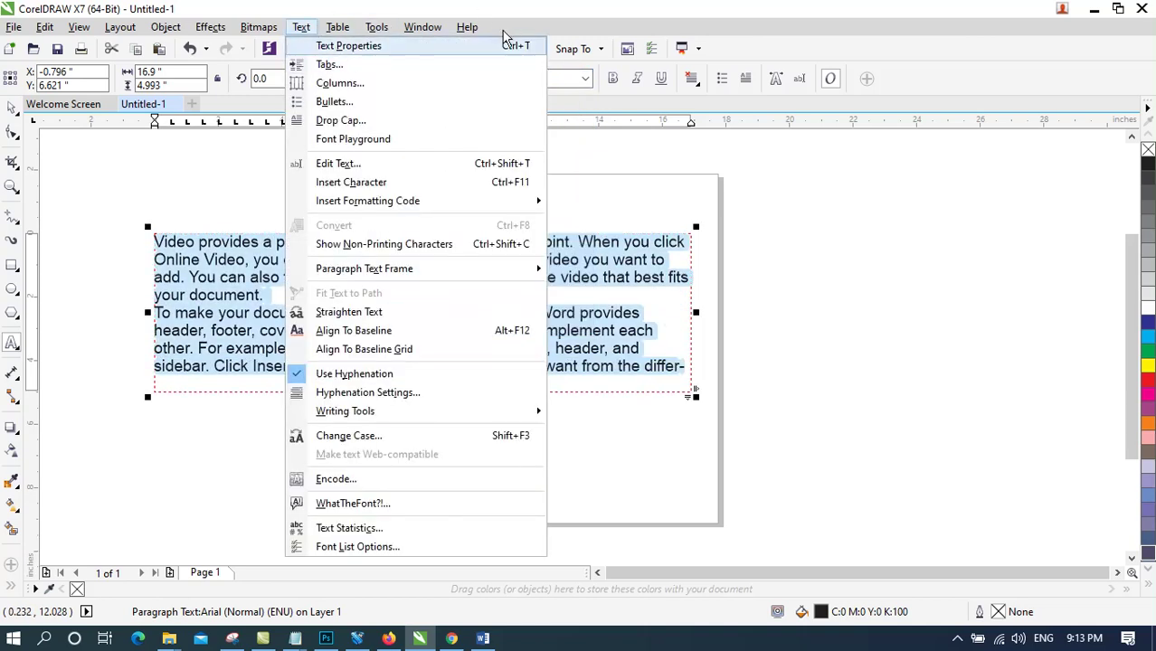
left_click(495, 51)
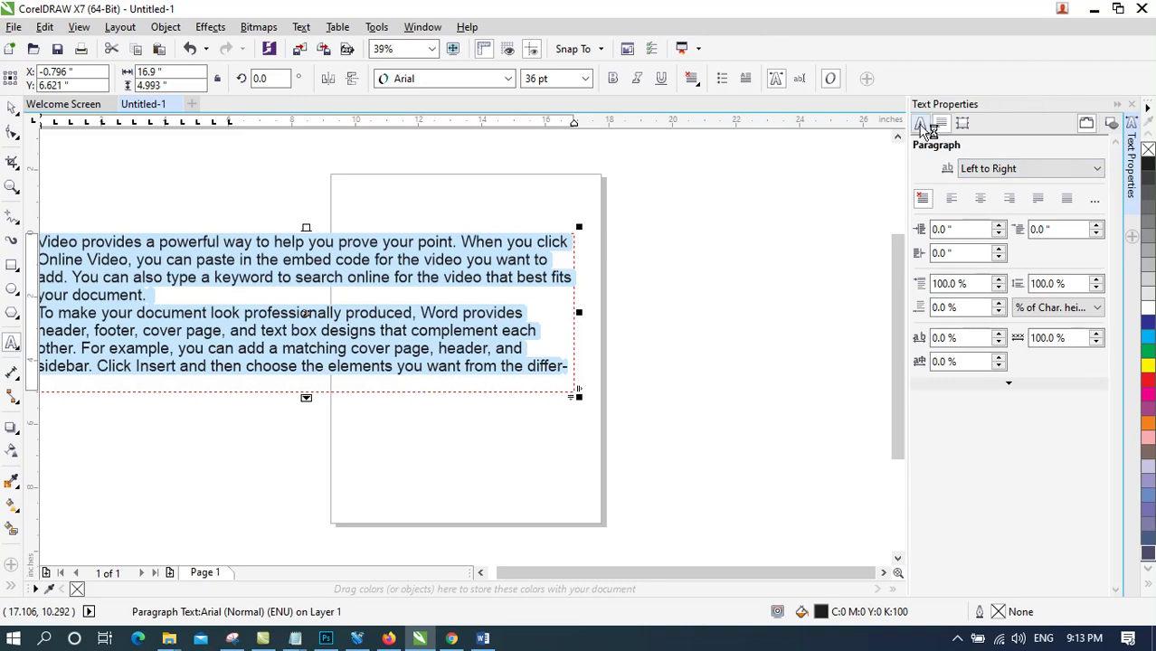
left_click(920, 124)
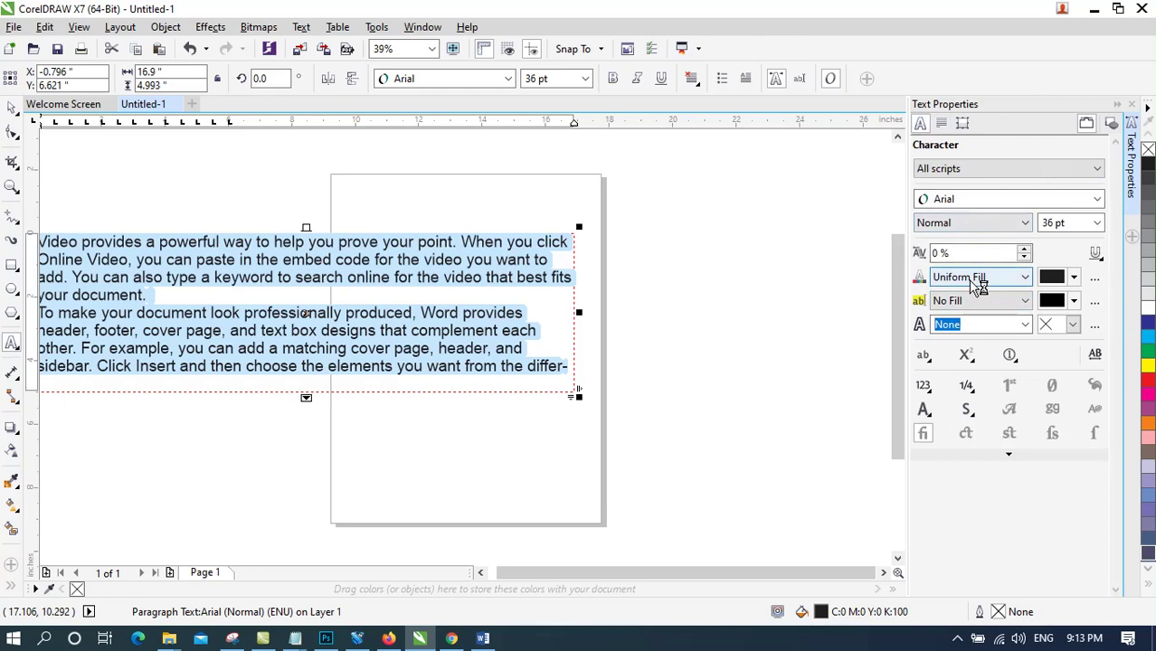
left_click(1131, 107)
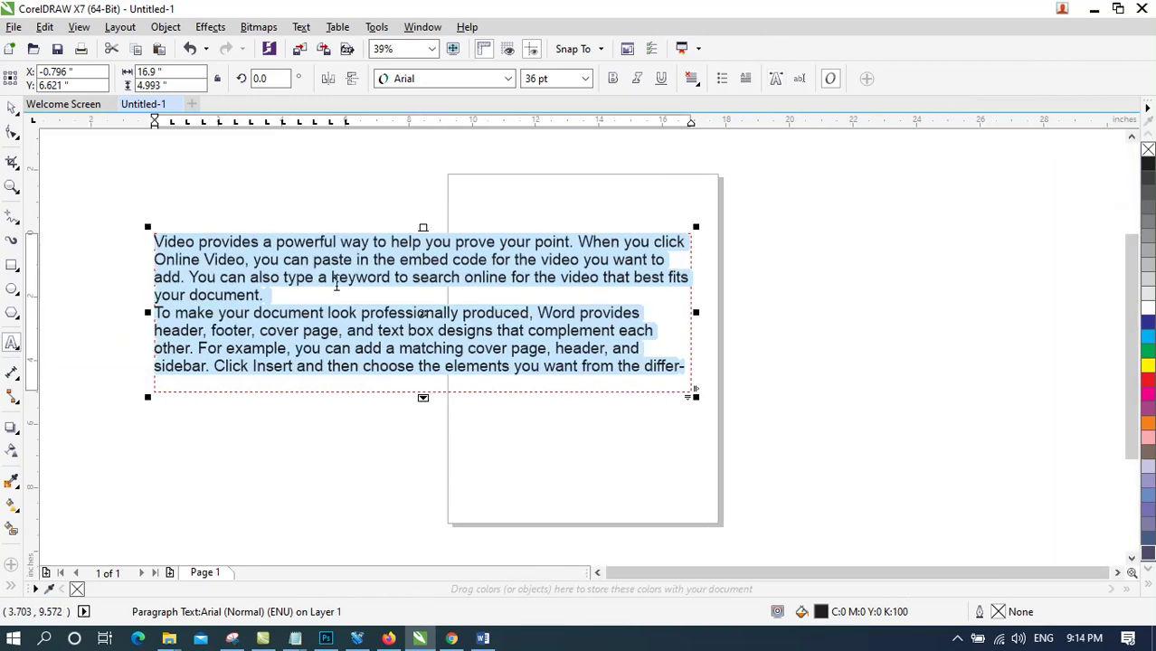
Create a new blank document and look through its default tab stops in Tab Settings
left_click(304, 27)
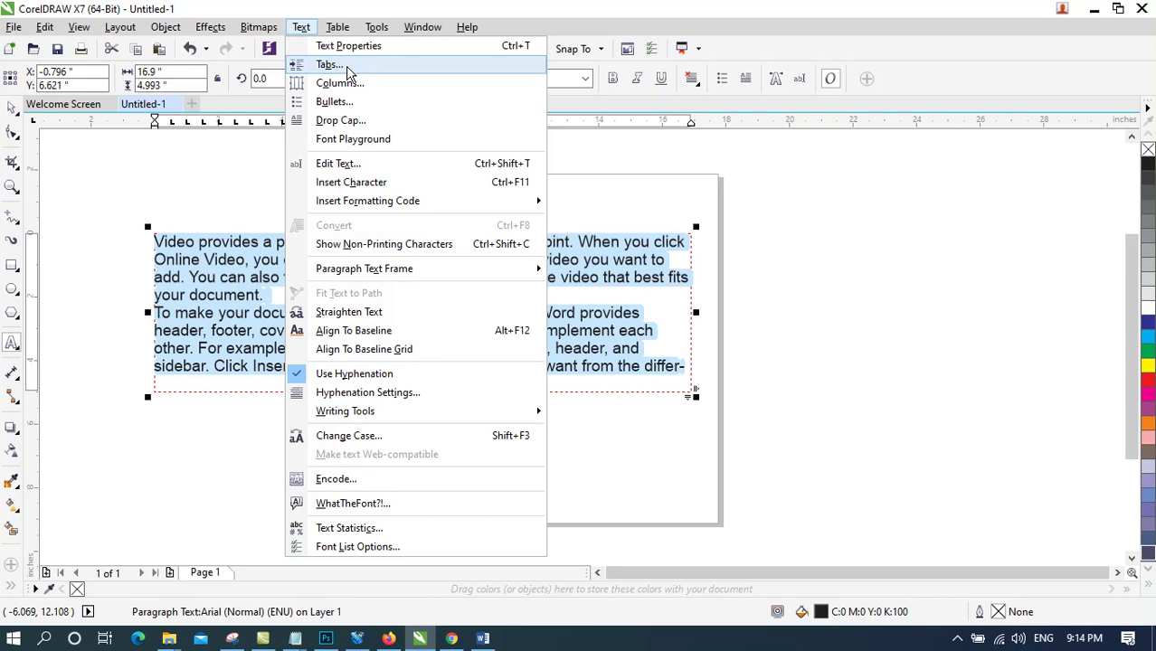
left_click(348, 67)
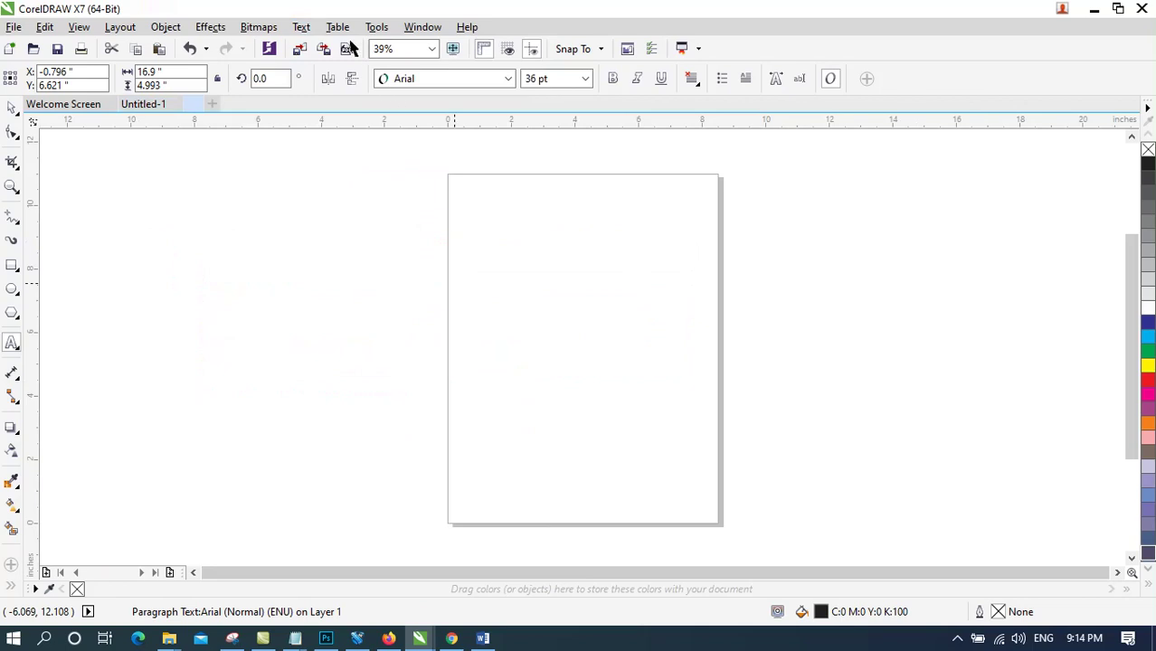
left_click(301, 27)
left_click(326, 64)
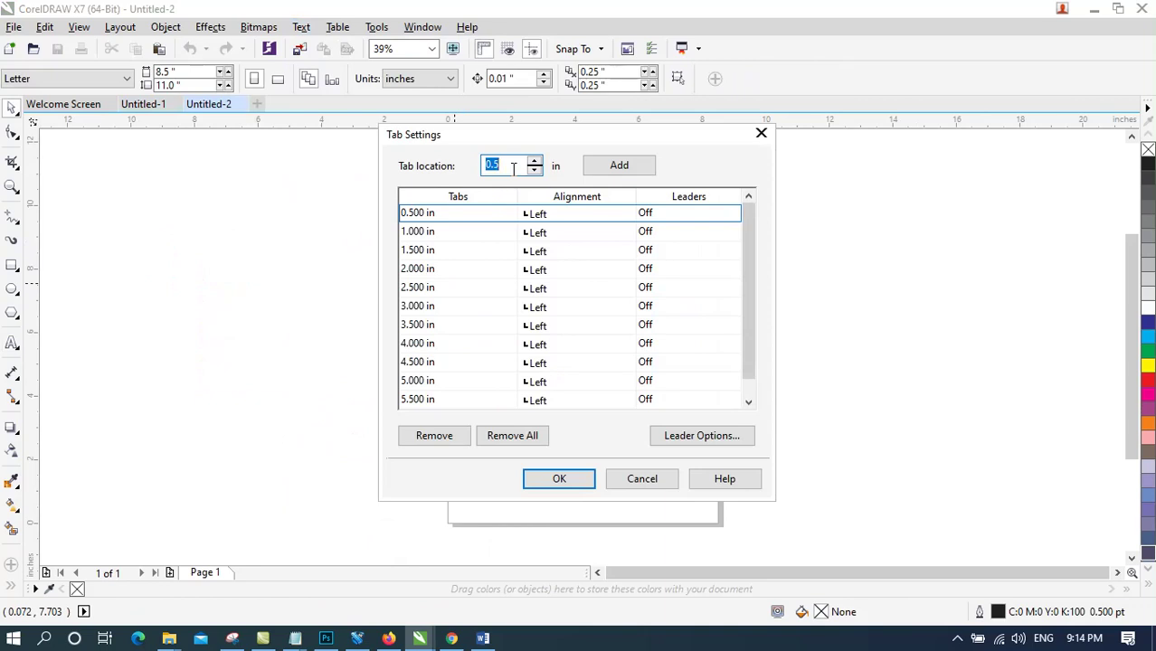
left_click_drag(585, 136, 729, 92)
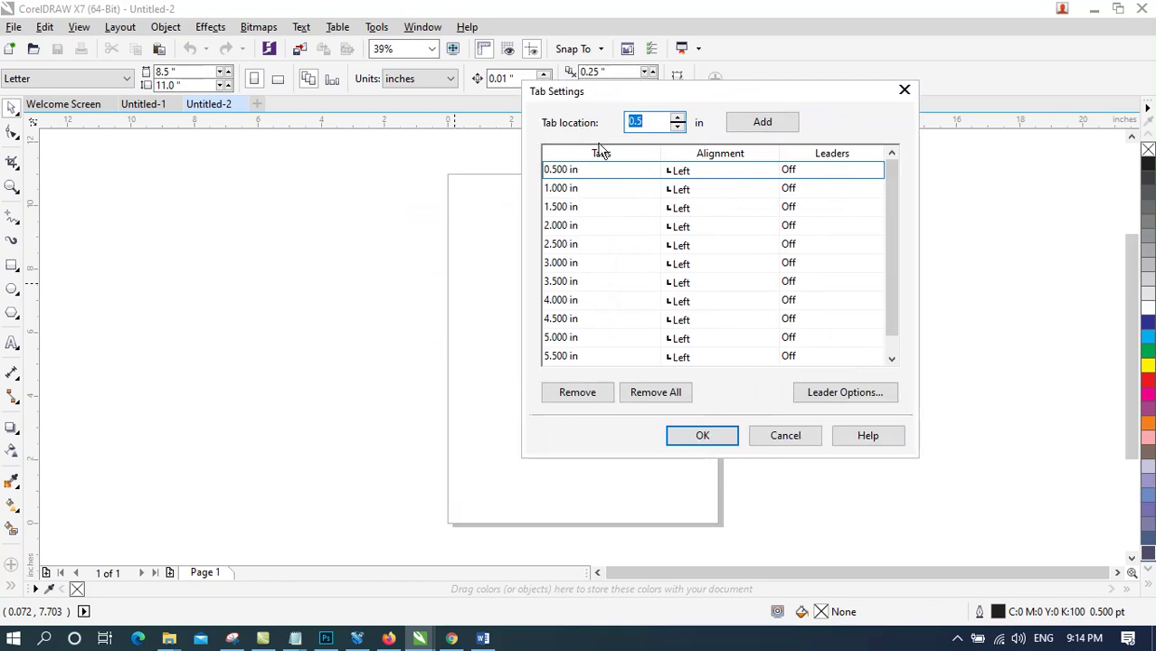
left_click(729, 433)
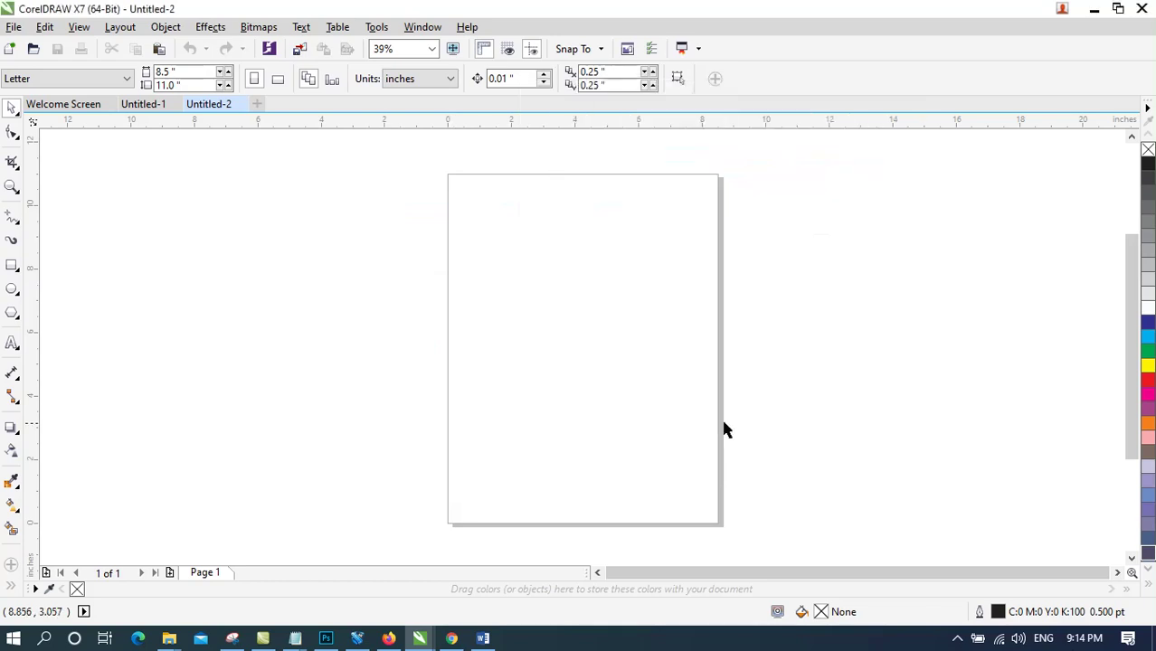
Create a paragraph text frame about 14.4 by 9 inches and enter "Name" followed by a tab-spaced person's name at 18 pt
left_click(12, 343)
left_click_drag(167, 194, 623, 477)
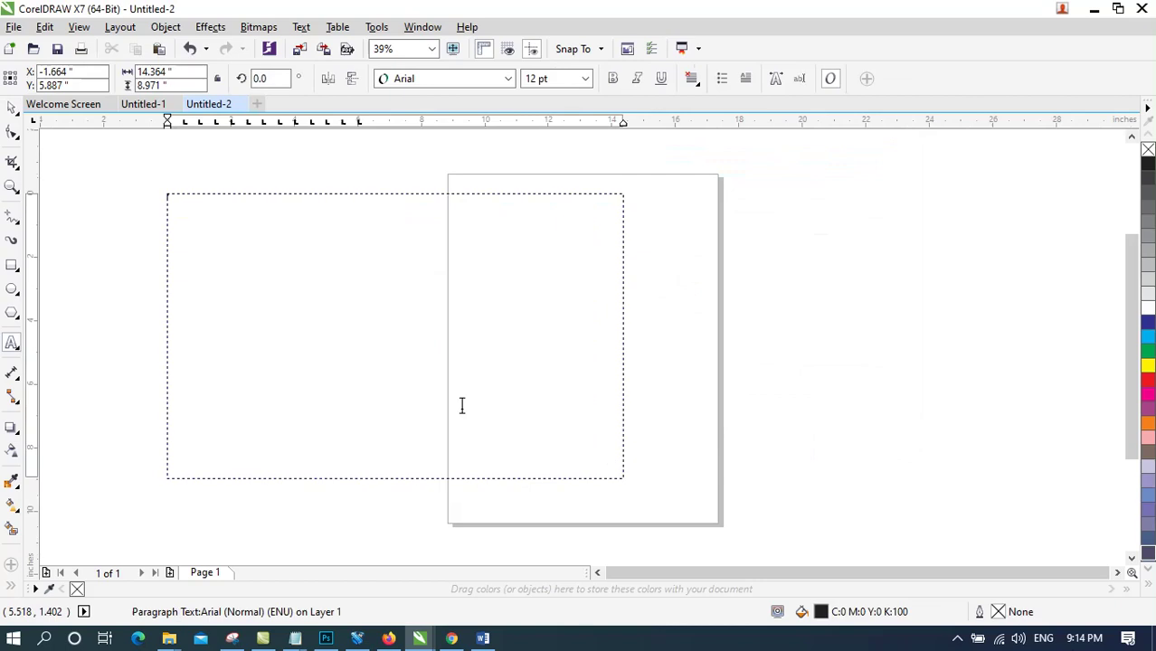
left_click(584, 83)
left_click(542, 183)
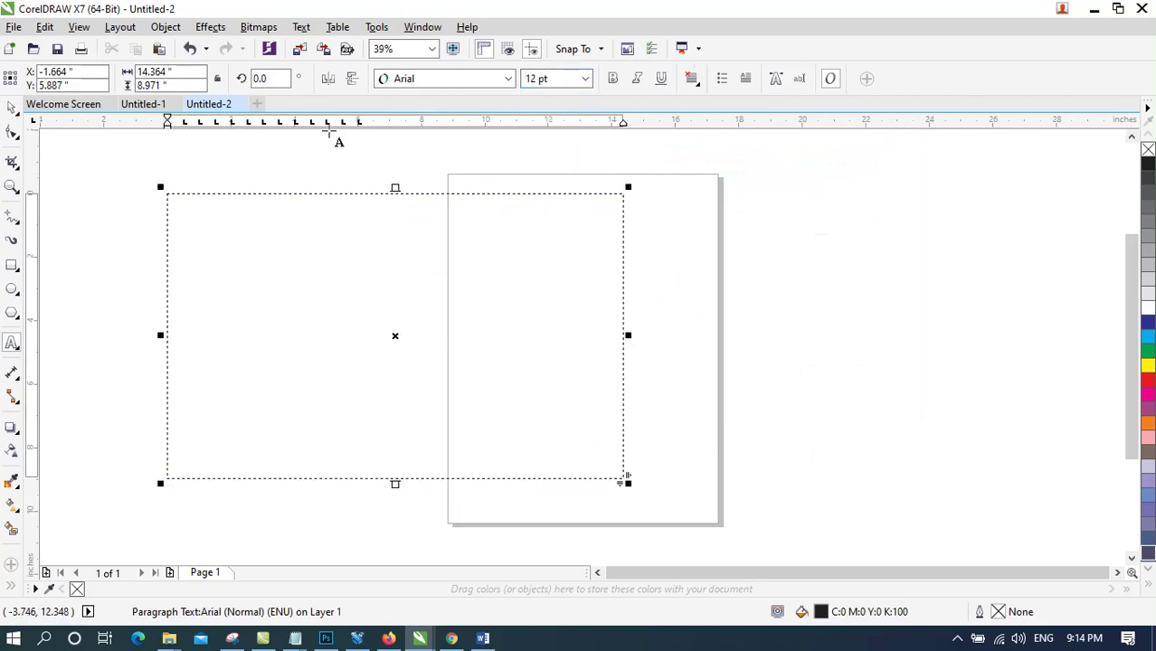
left_click(587, 79)
left_click(535, 226)
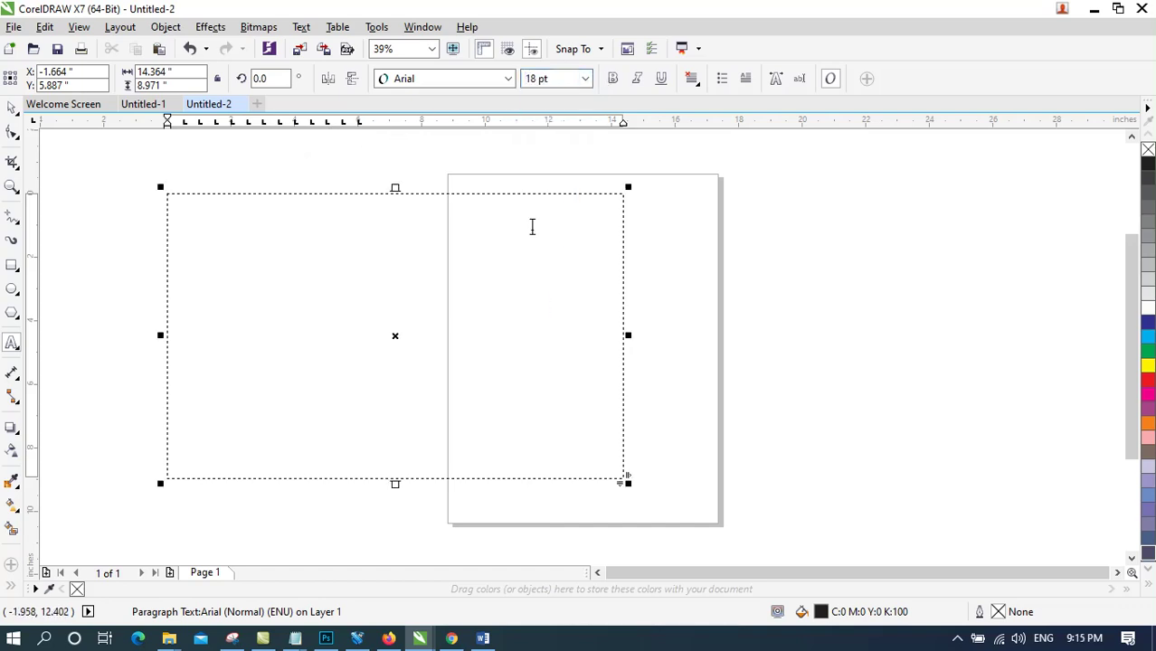
type("e")
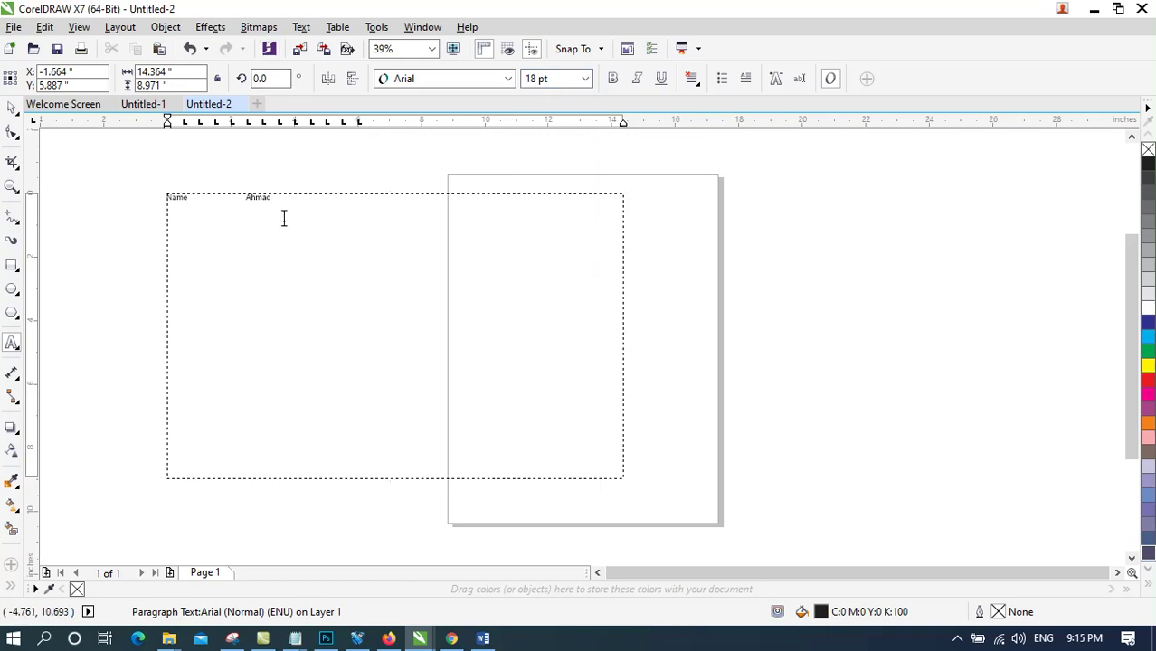
Add a left-aligned tab stop at 6.5 inches to the text frame's tab settings
left_click(301, 27)
left_click(330, 65)
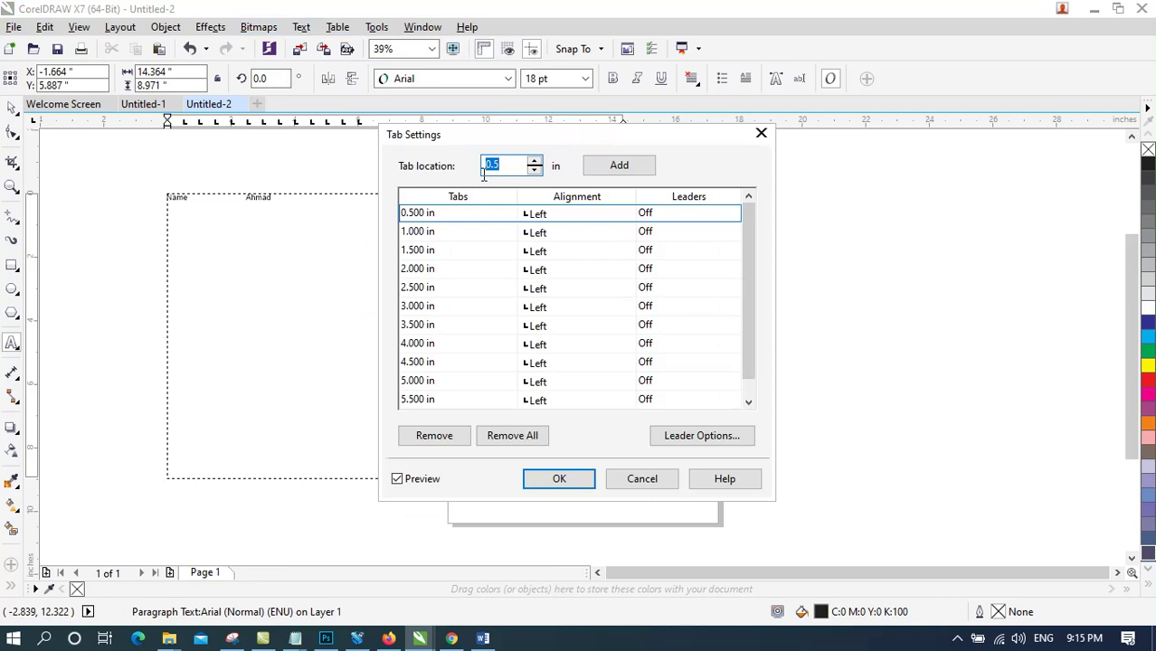
left_click(547, 213)
left_click(655, 218)
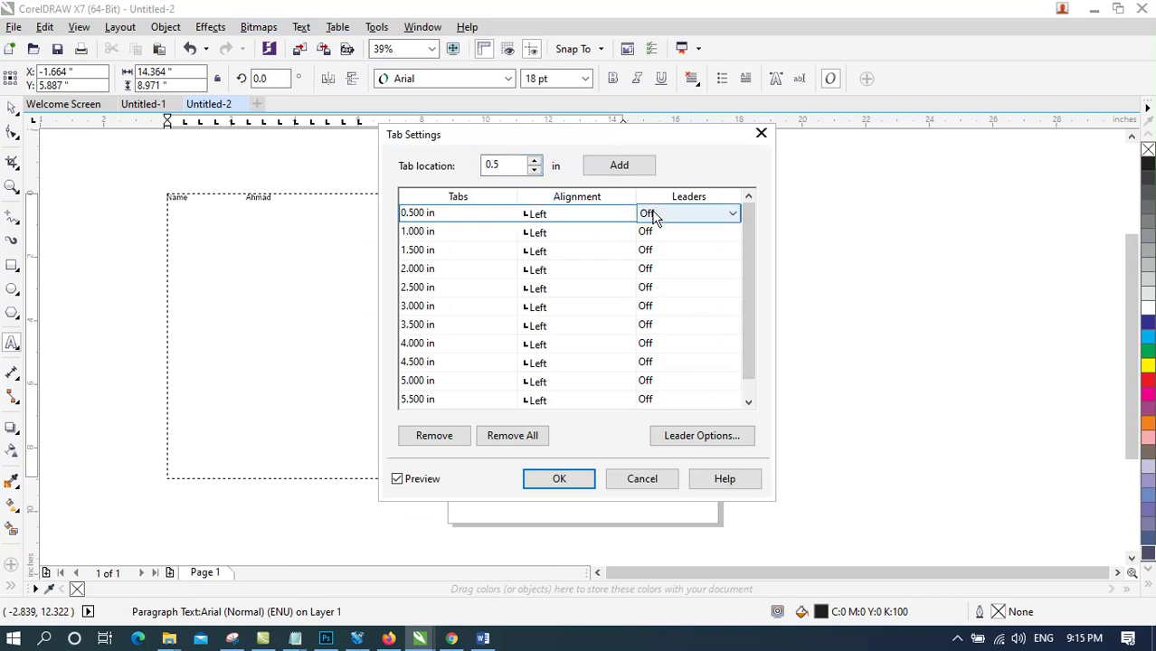
left_click(565, 221)
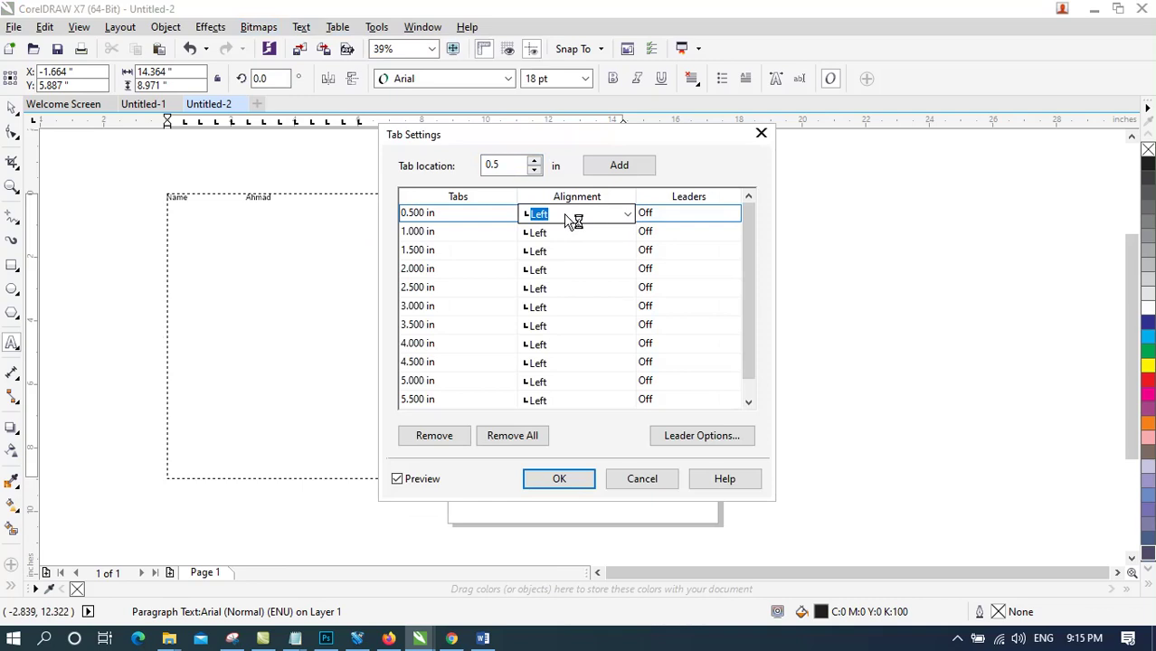
left_click(613, 168)
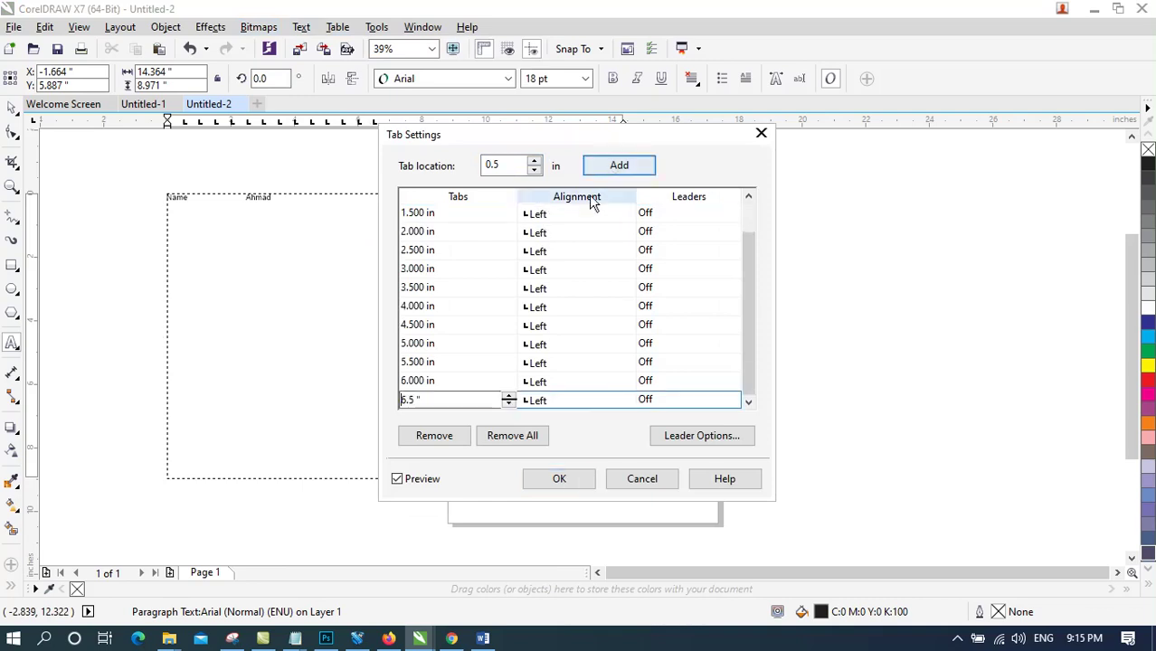
left_click(571, 224)
left_click(457, 217)
key("Return")
left_click(446, 221)
left_click(447, 231)
left_click(450, 220)
left_click(444, 250)
left_click(451, 213)
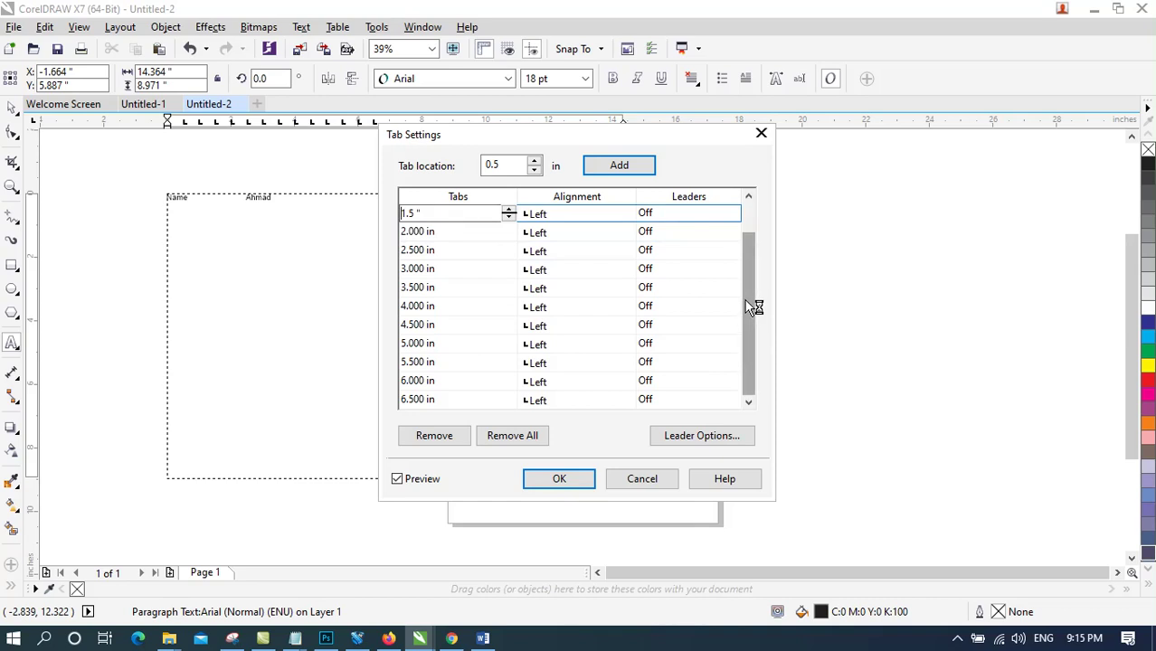
Add a 7-inch tab stop with its leader turned on and apply the tab settings
left_click(750, 323)
left_click(642, 399)
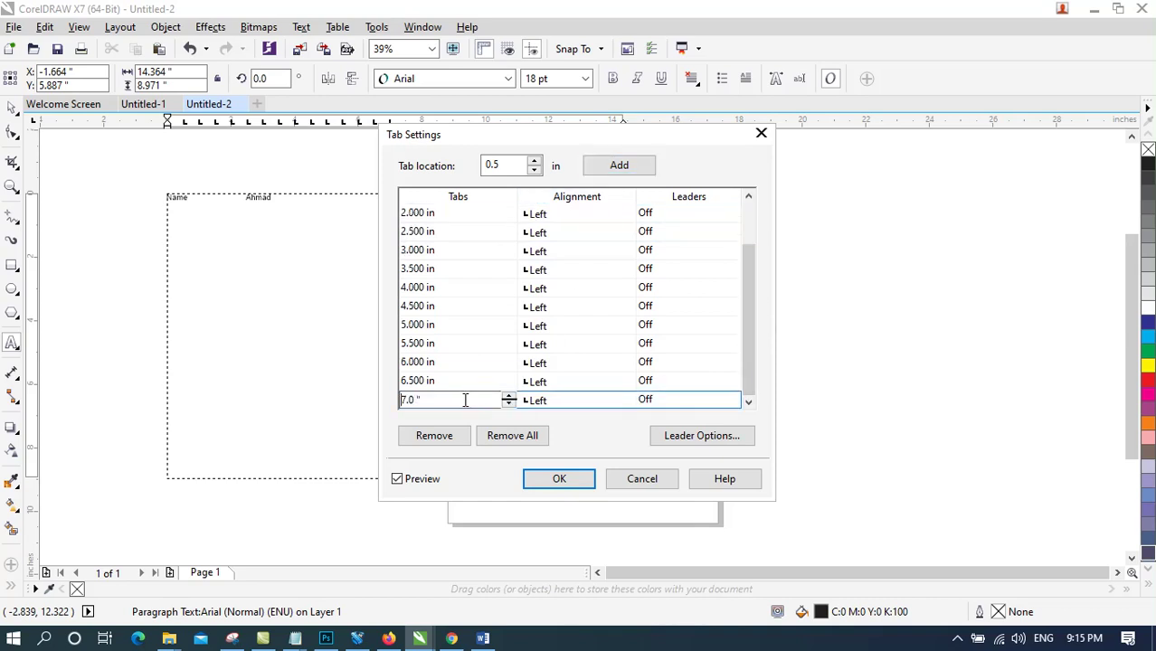
left_click(670, 404)
left_click(714, 404)
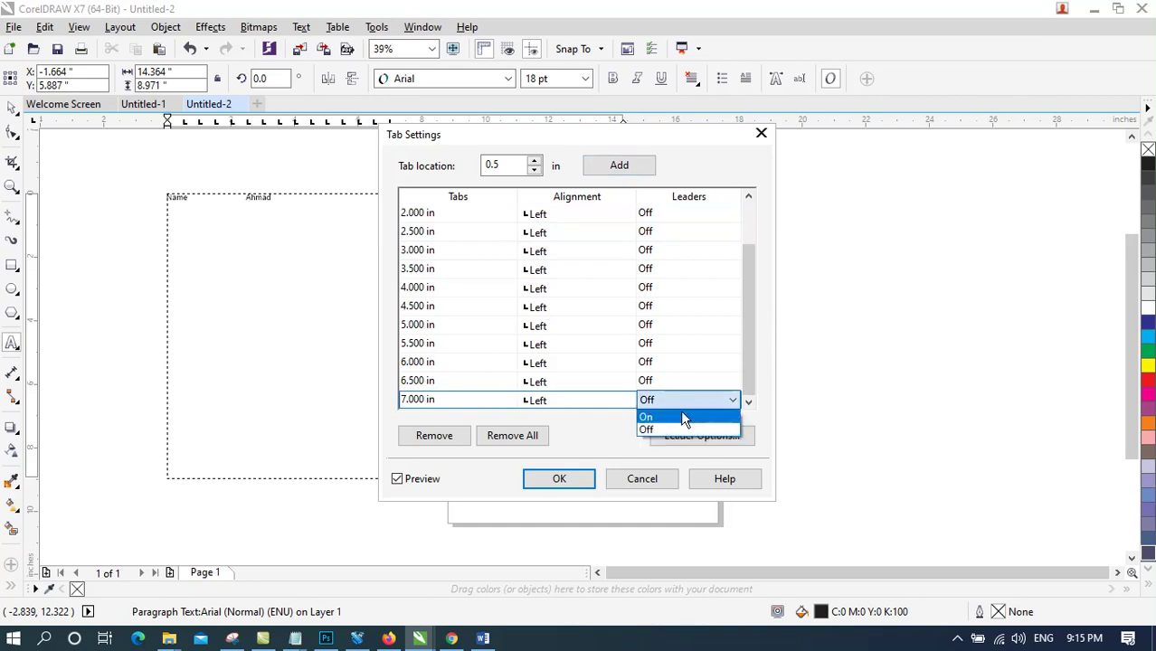
left_click(682, 416)
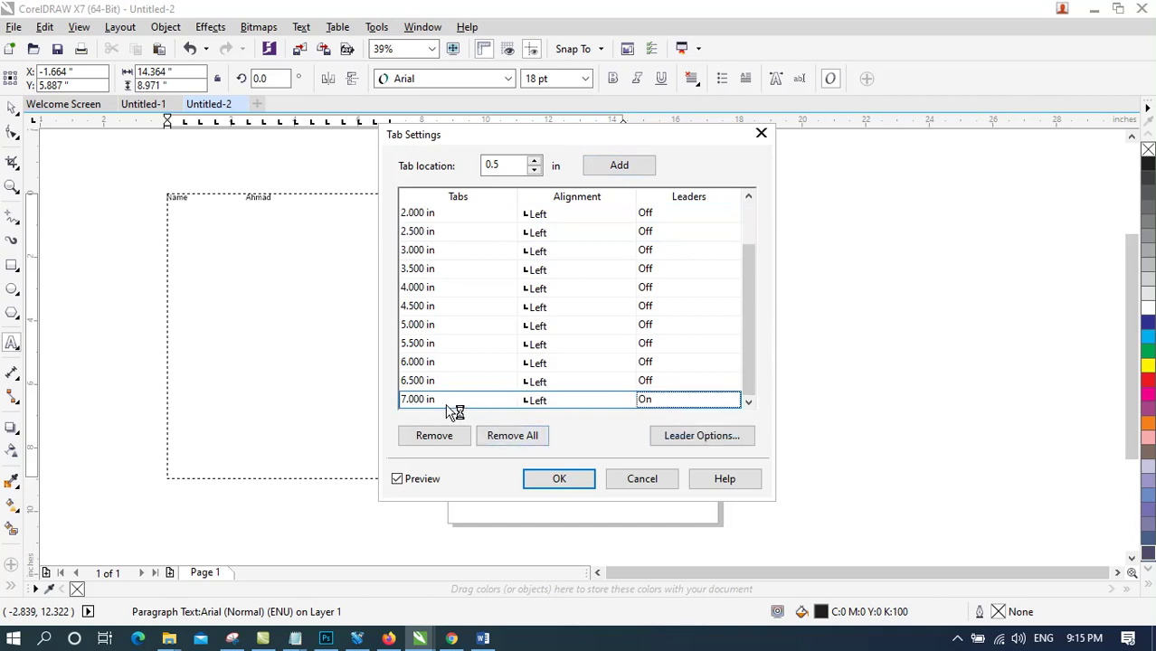
left_click(552, 477)
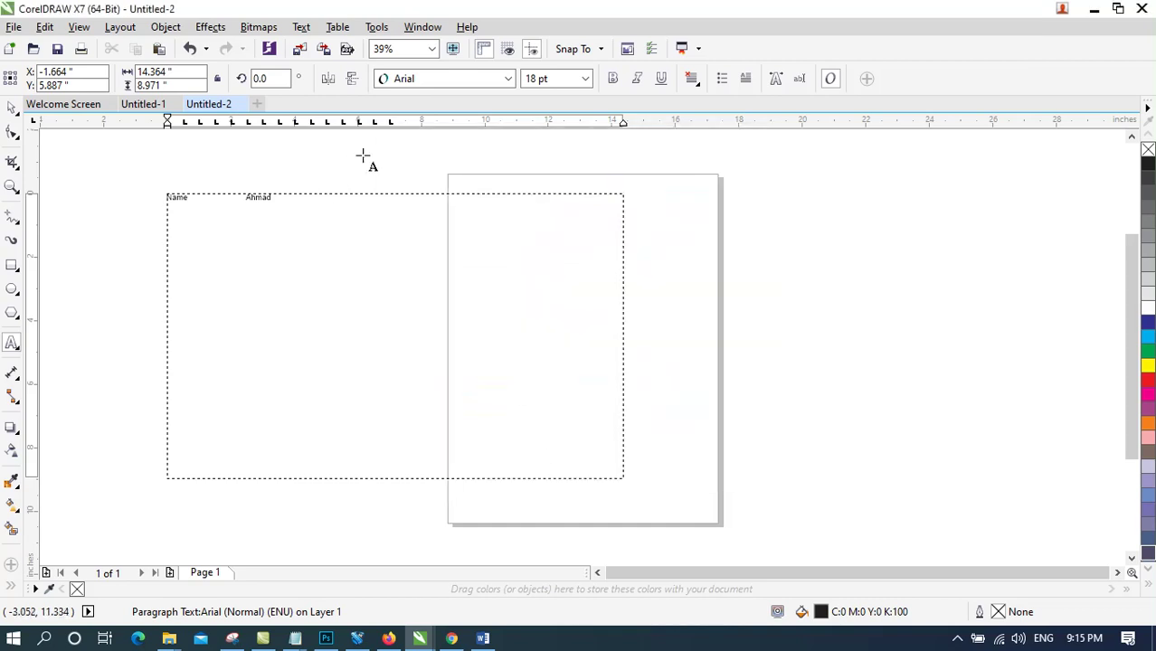
Create a second paragraph text frame about 13.5 by 5.6 inches beside the first and remove all its default tab stops
left_click_drag(667, 229, 1096, 407)
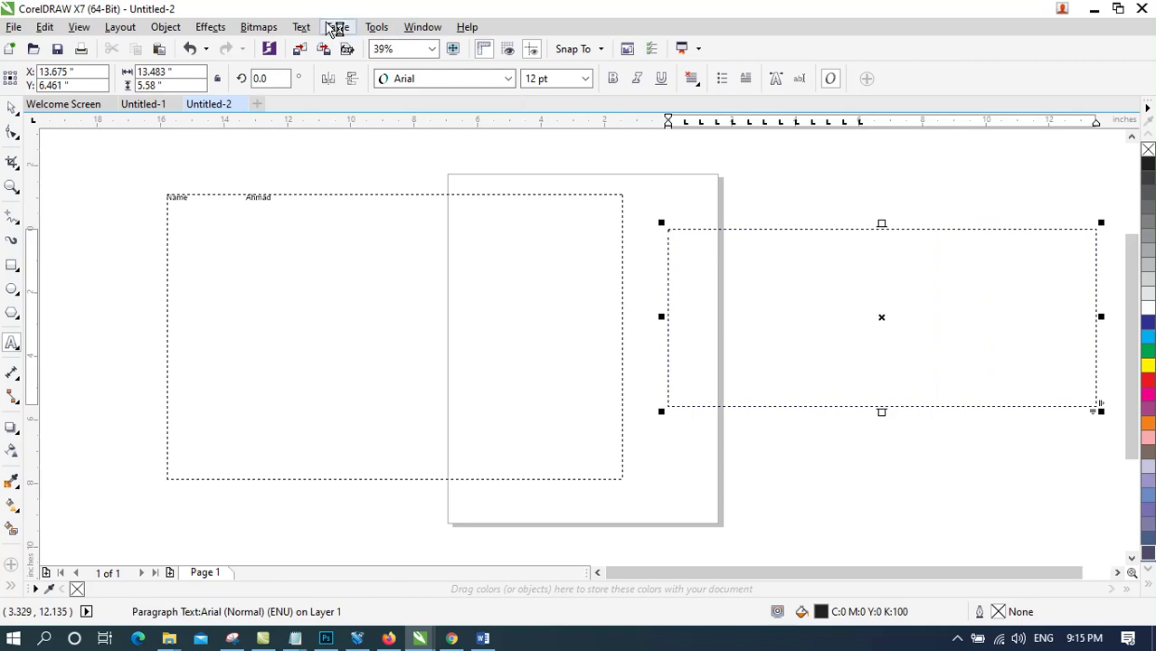
left_click(300, 28)
left_click(353, 64)
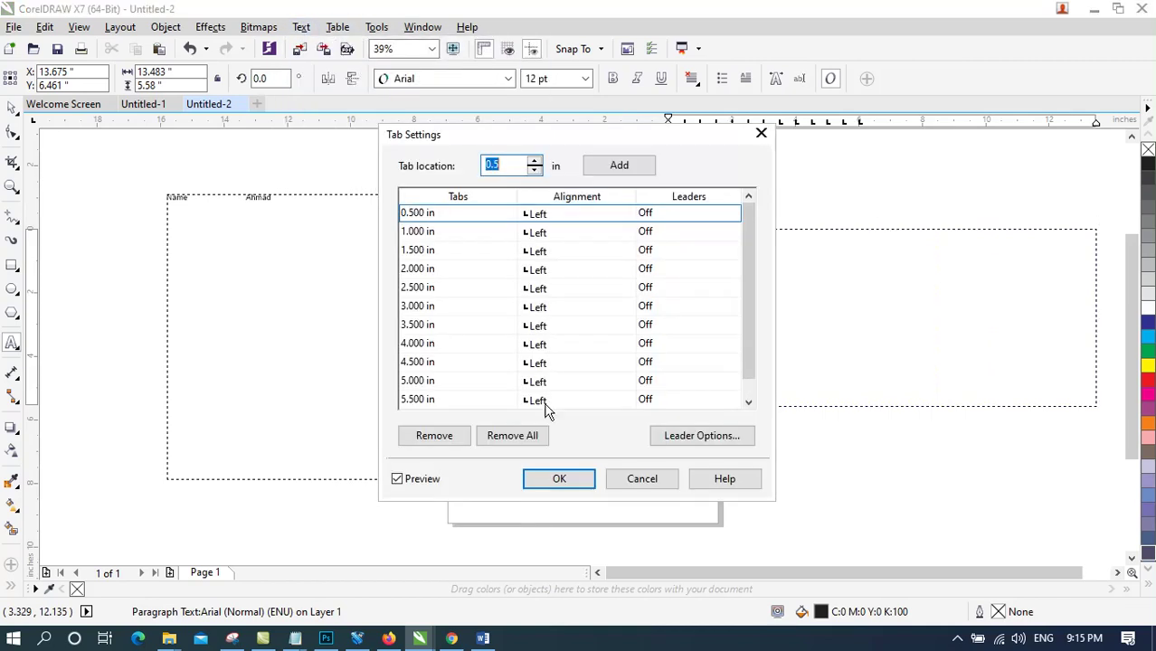
left_click(439, 399)
left_click(497, 437)
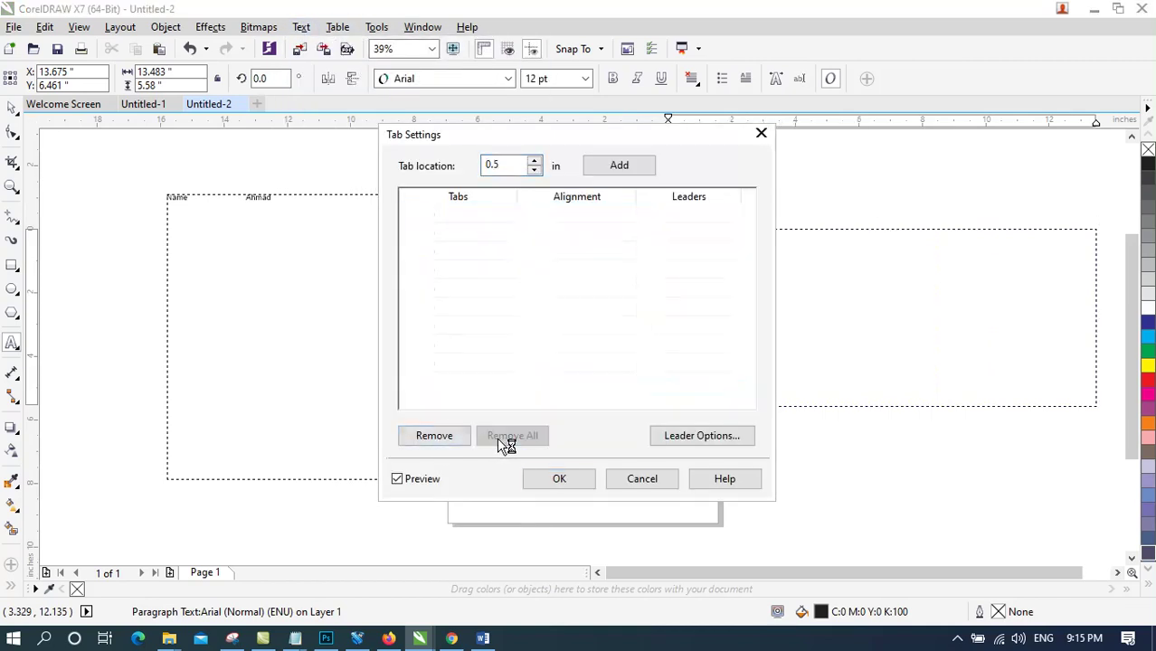
Add a left-aligned tab stop at 2 inches with its leader turned on and apply the tab settings
left_click(506, 213)
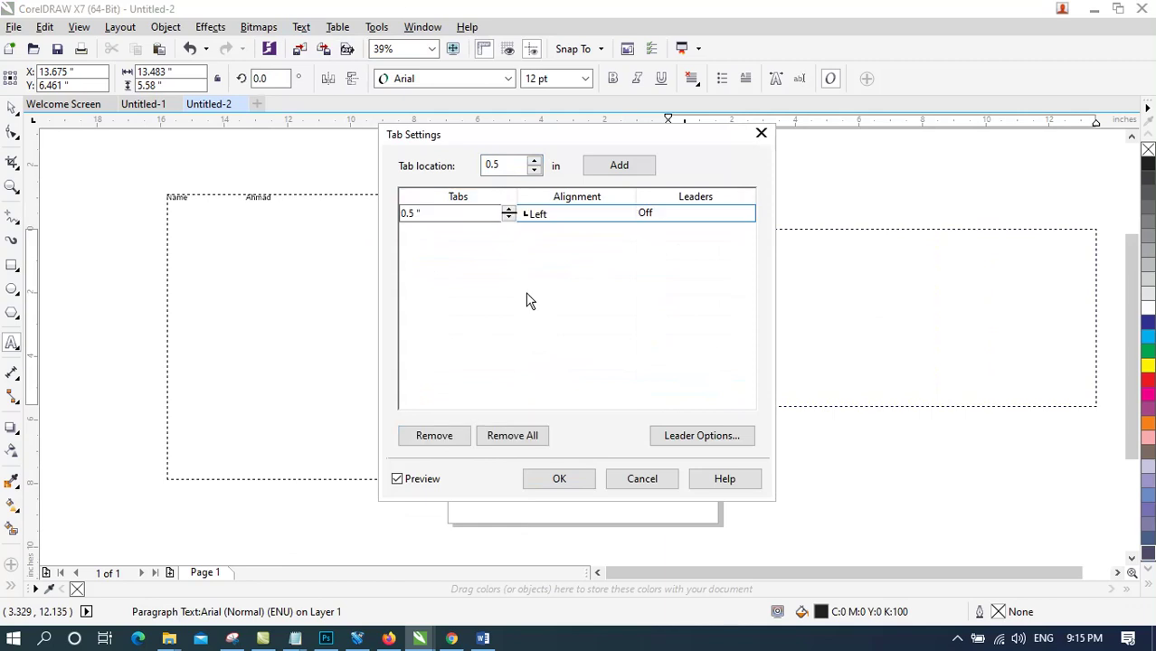
left_click_drag(425, 215, 390, 208)
type("2")
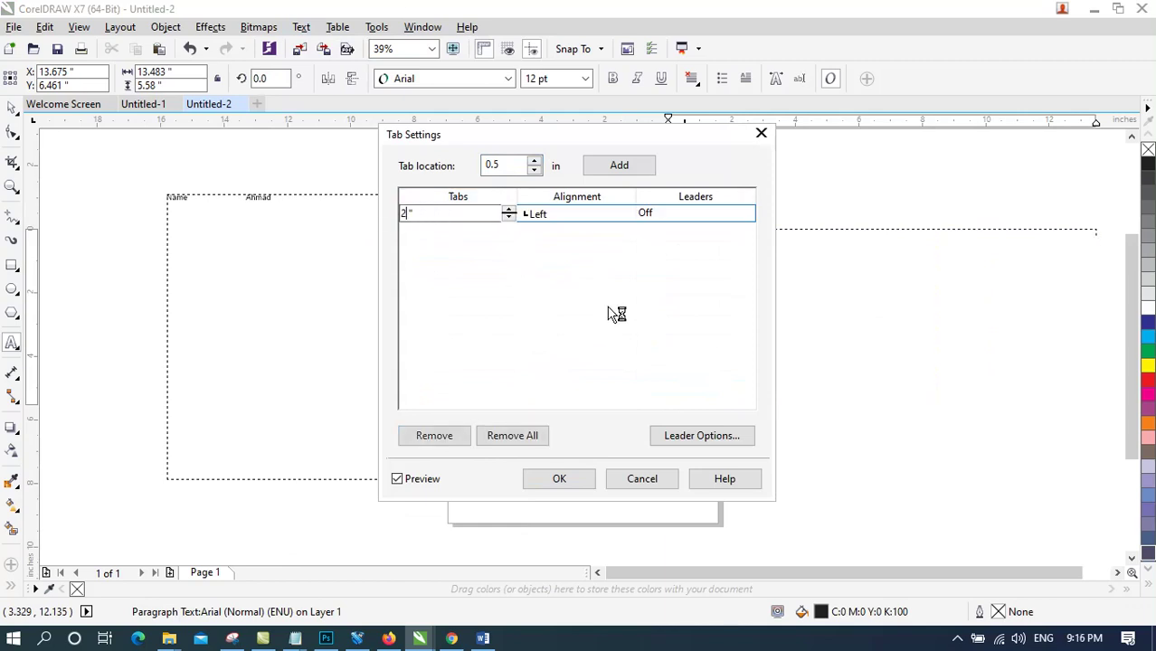
left_click(642, 213)
left_click(723, 218)
left_click(684, 231)
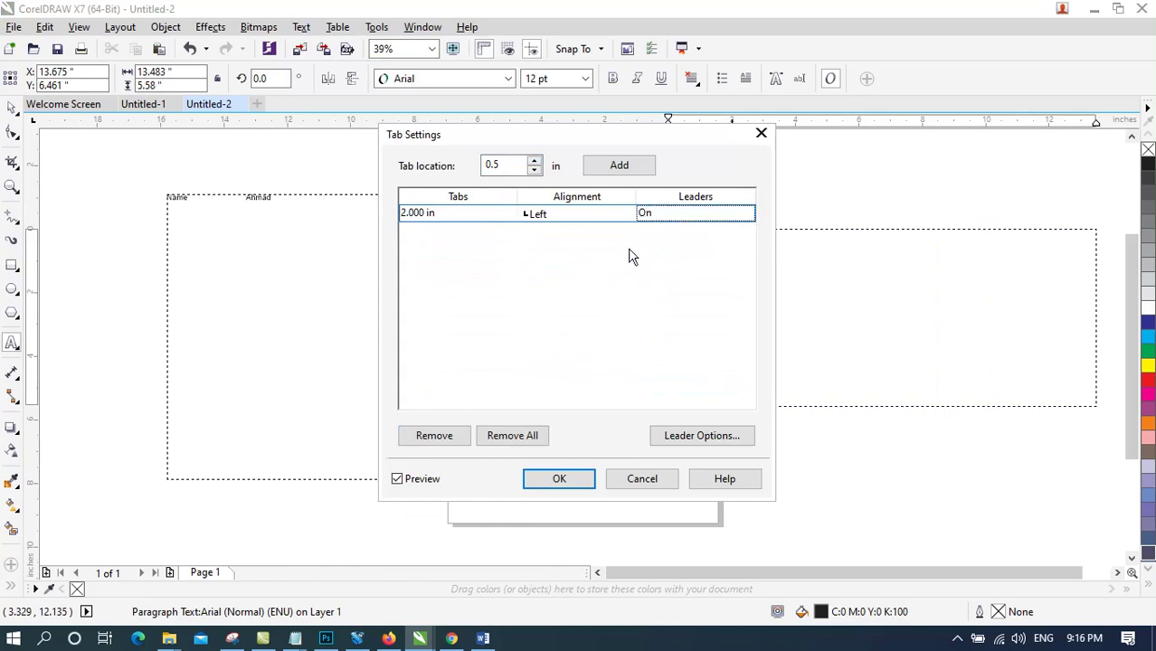
left_click(555, 478)
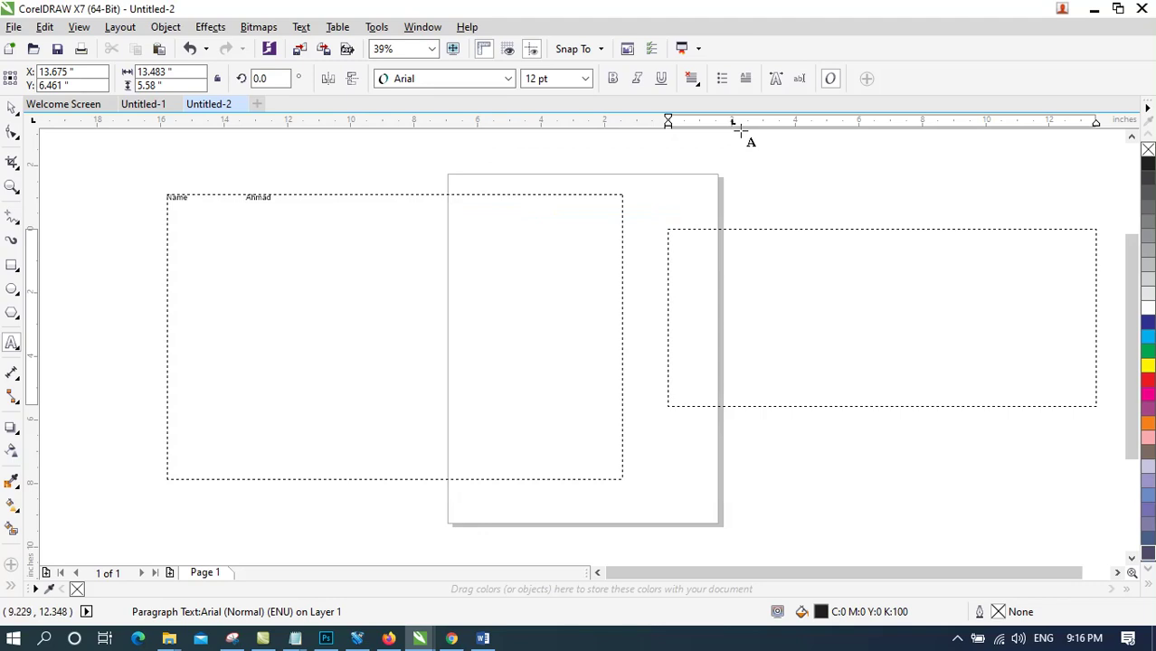
Add a second left-aligned tab stop at 5 inches to the new frame, with its leader on, and apply it
left_click(301, 28)
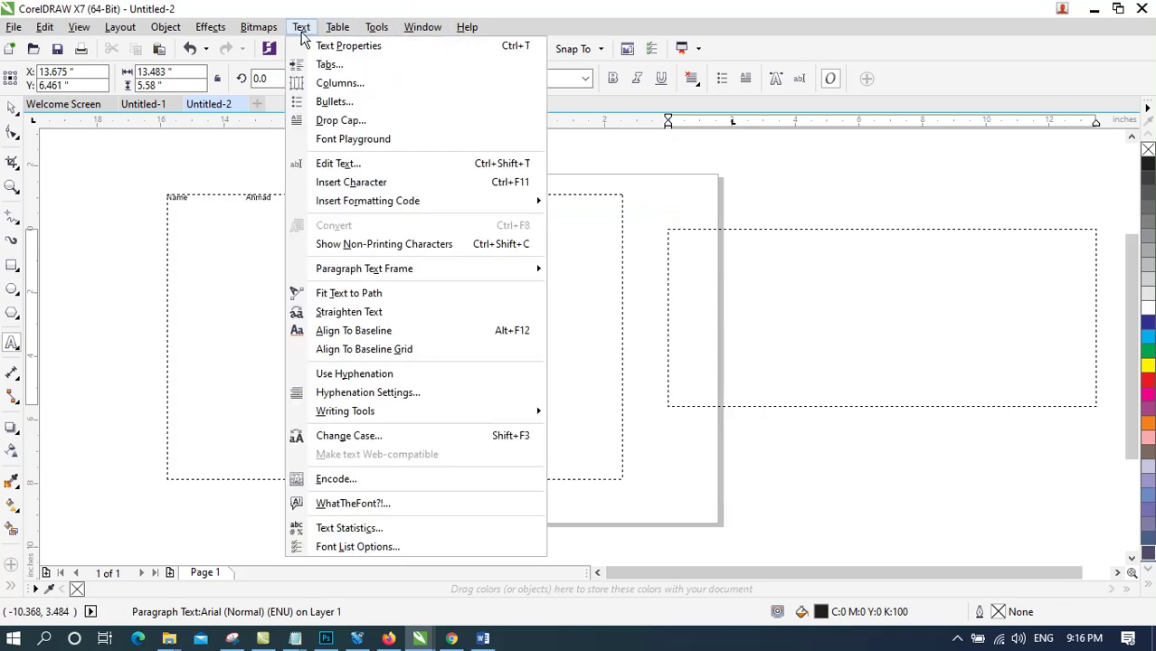
left_click(375, 65)
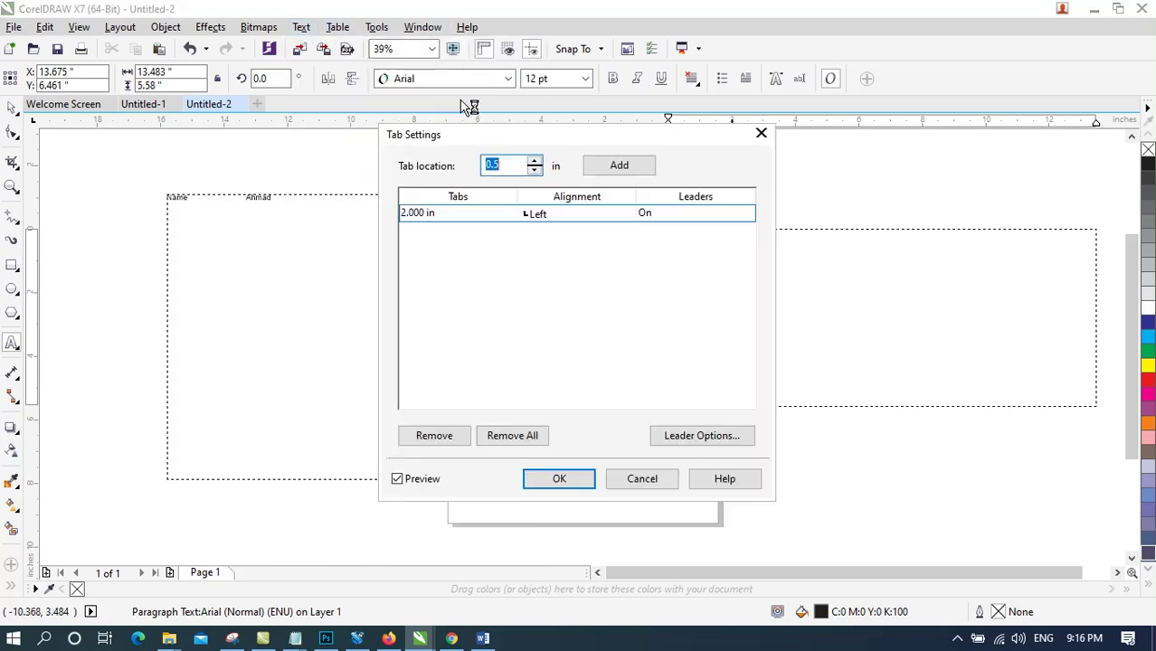
left_click(619, 168)
left_click_drag(432, 234, 334, 217)
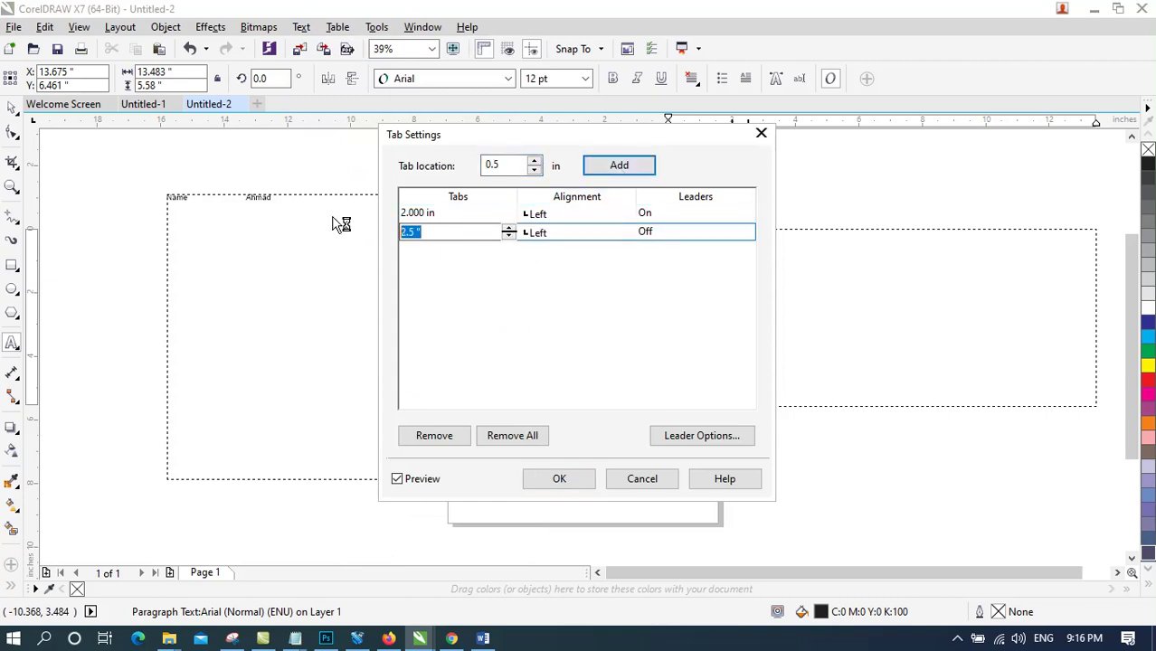
type("5")
left_click(642, 234)
left_click(657, 239)
left_click(658, 249)
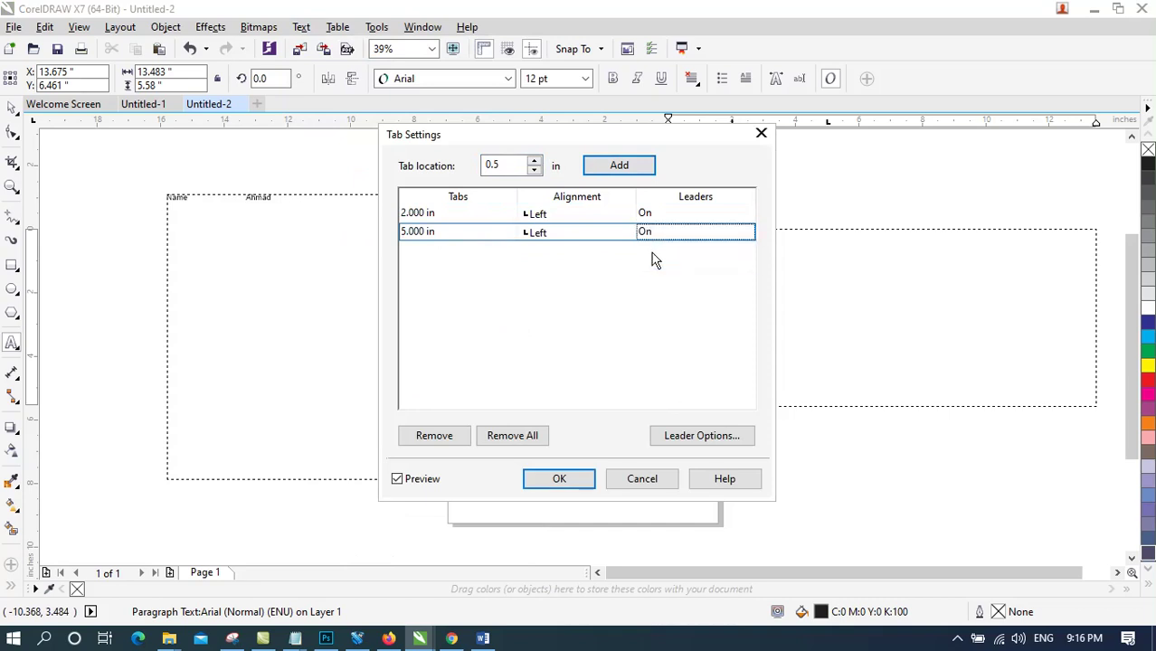
left_click(588, 478)
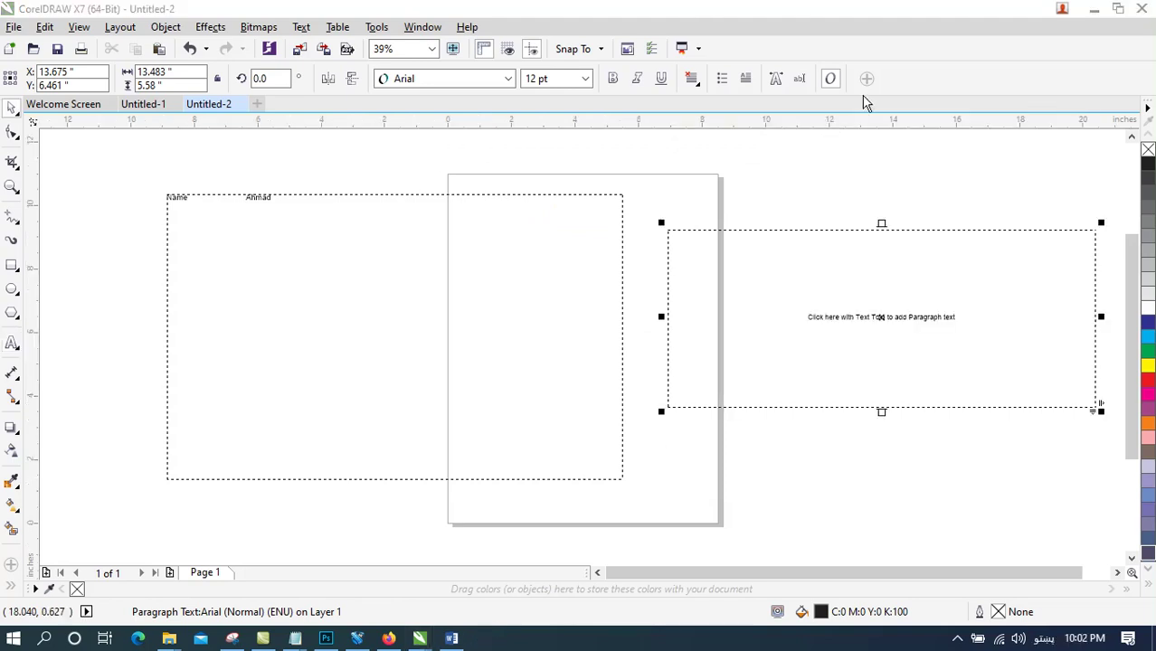
Examine the leader character choices and spacing option in the second frame's leader settings, leaving them unchanged
left_click(305, 27)
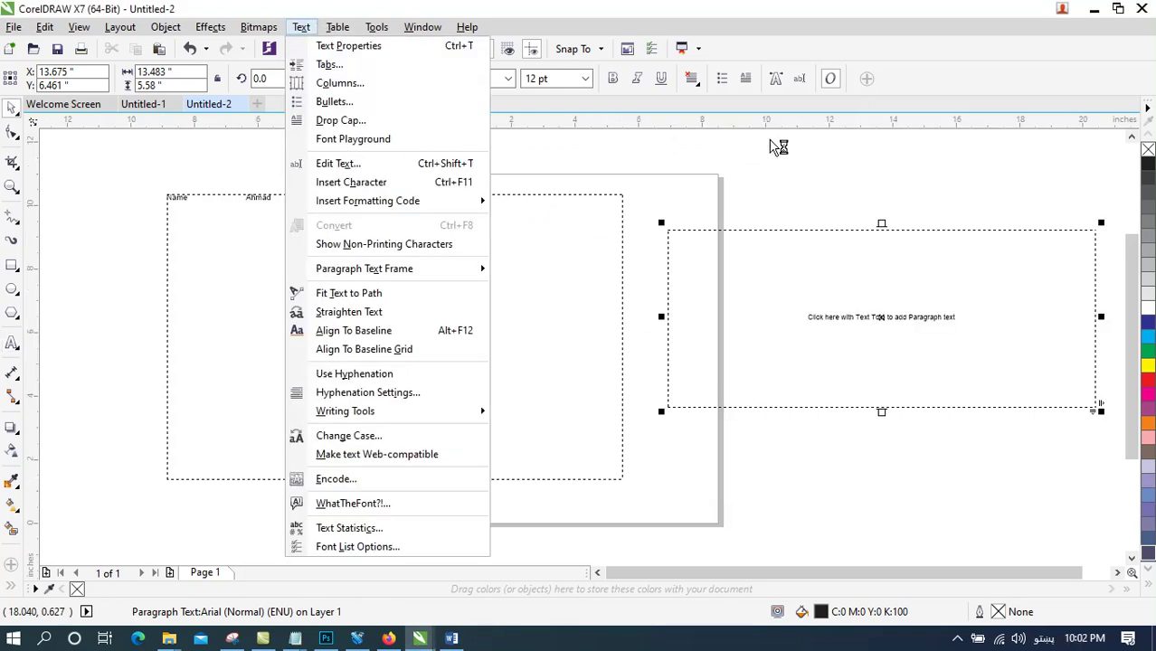
left_click(389, 67)
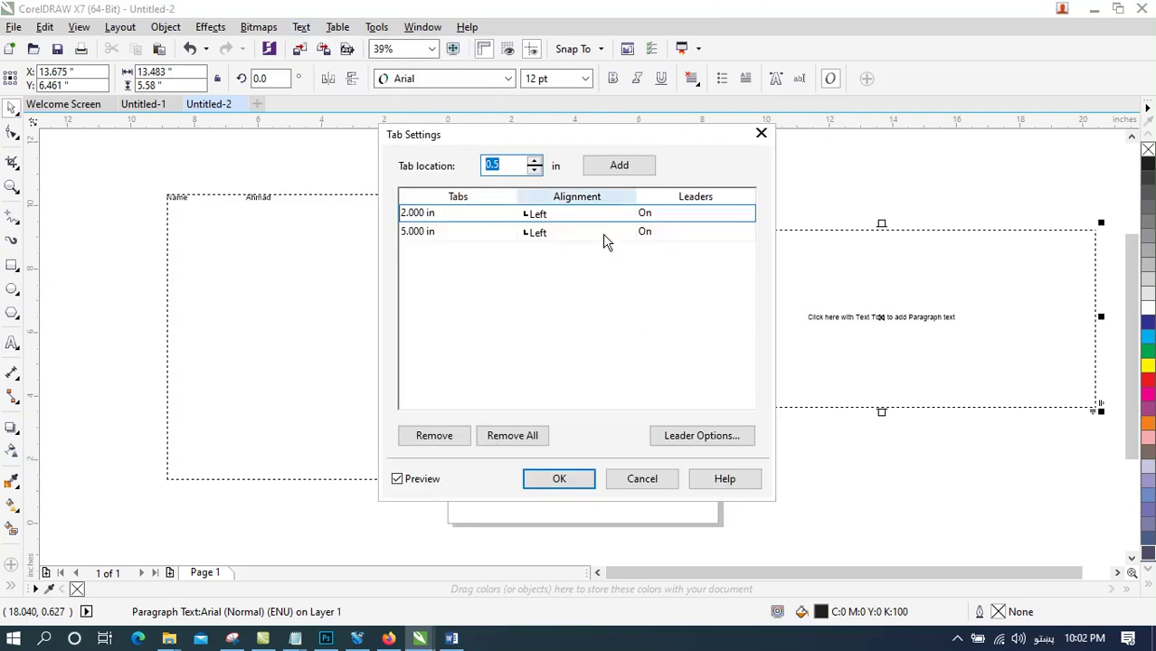
left_click(689, 443)
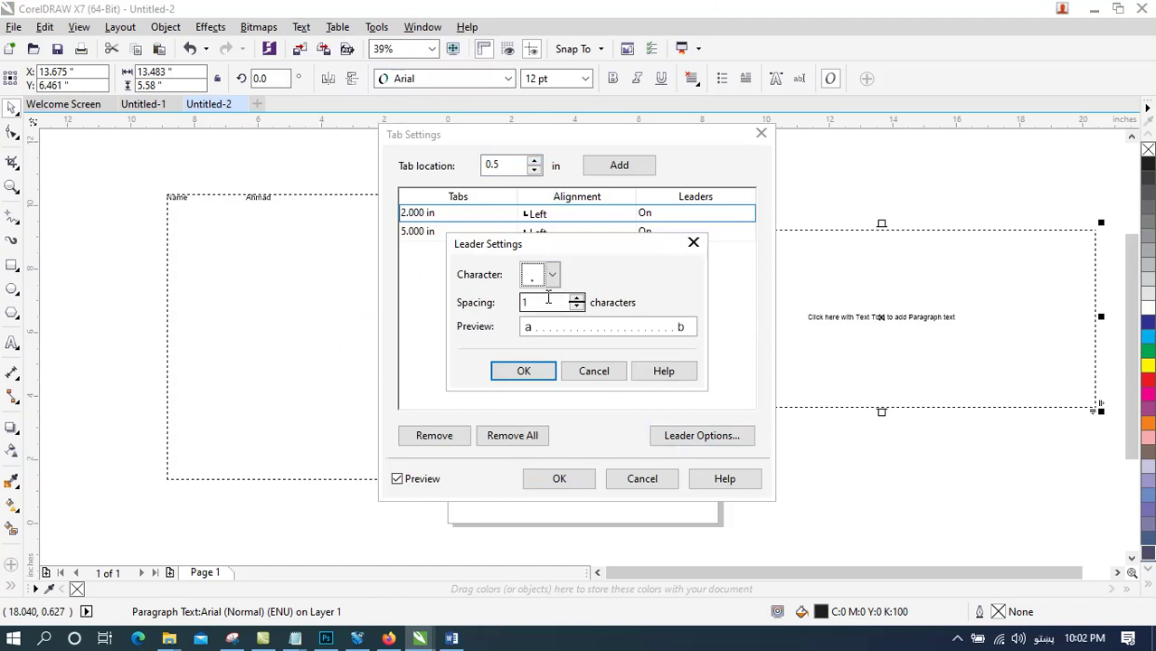
left_click(546, 277)
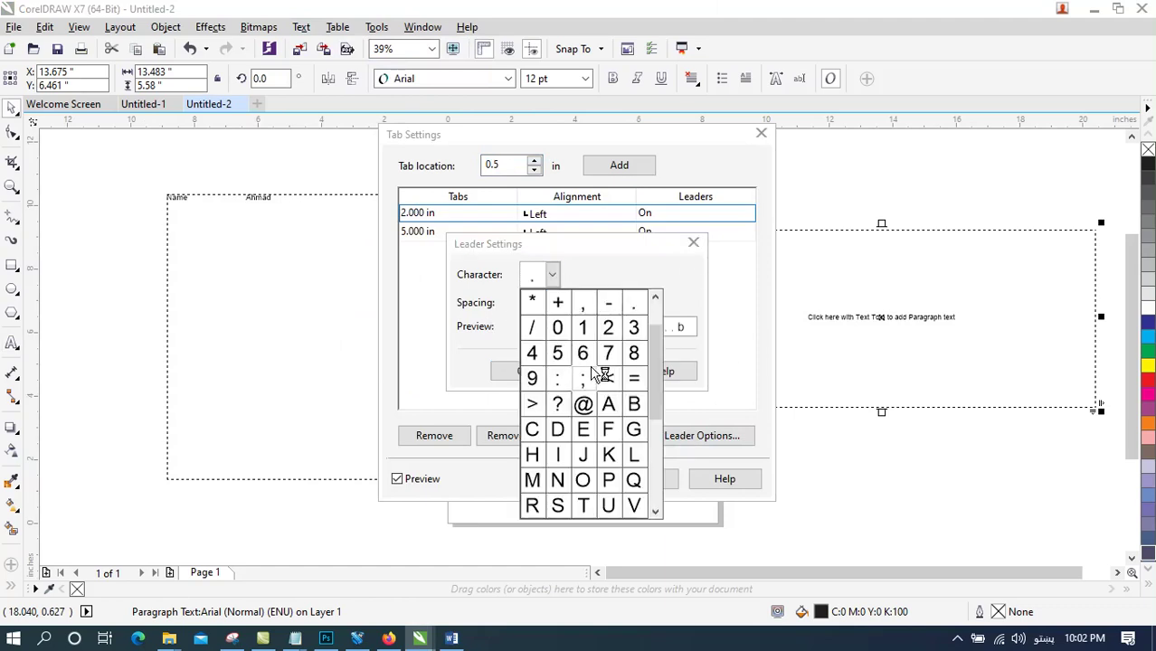
left_click(588, 280)
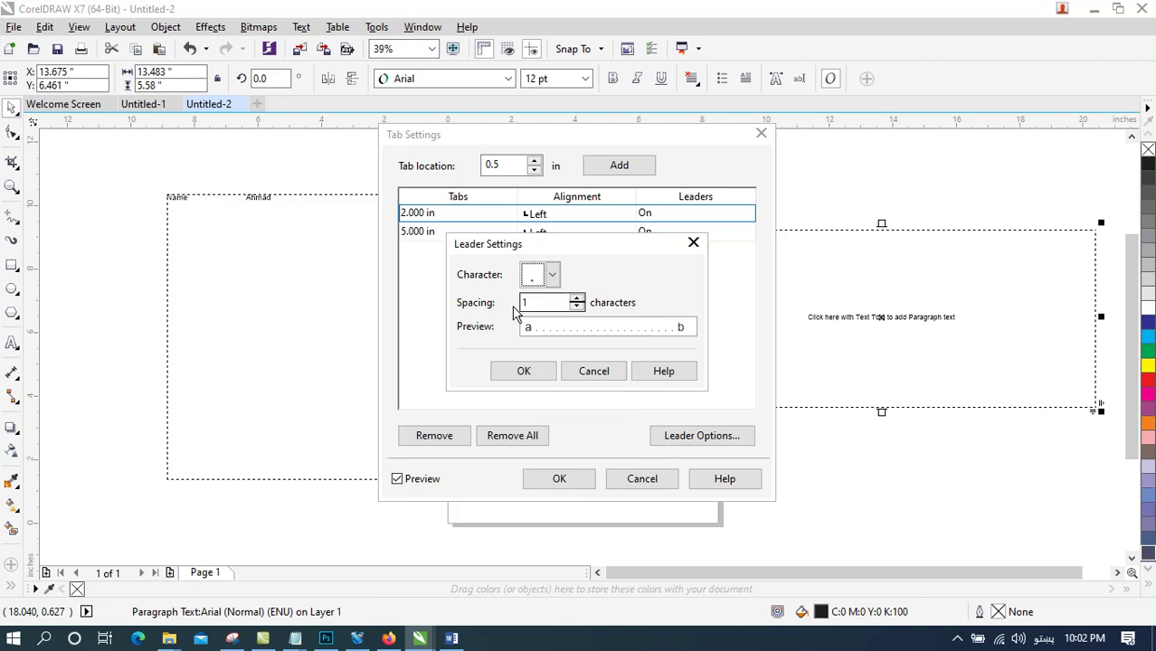
left_click(555, 304)
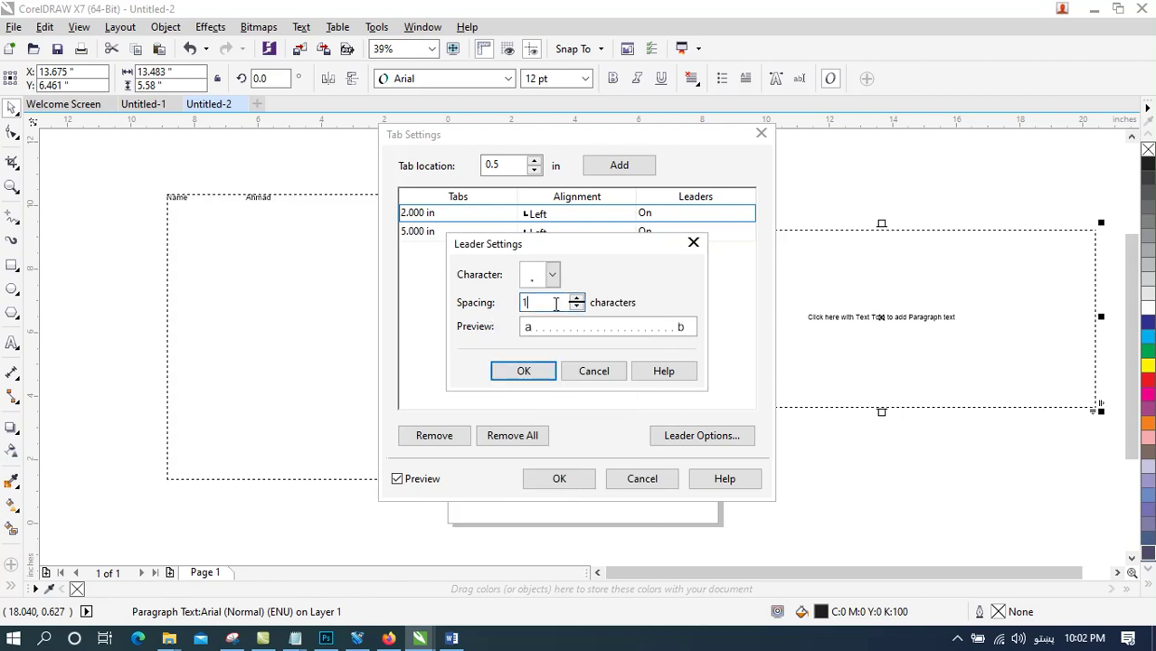
left_click(595, 372)
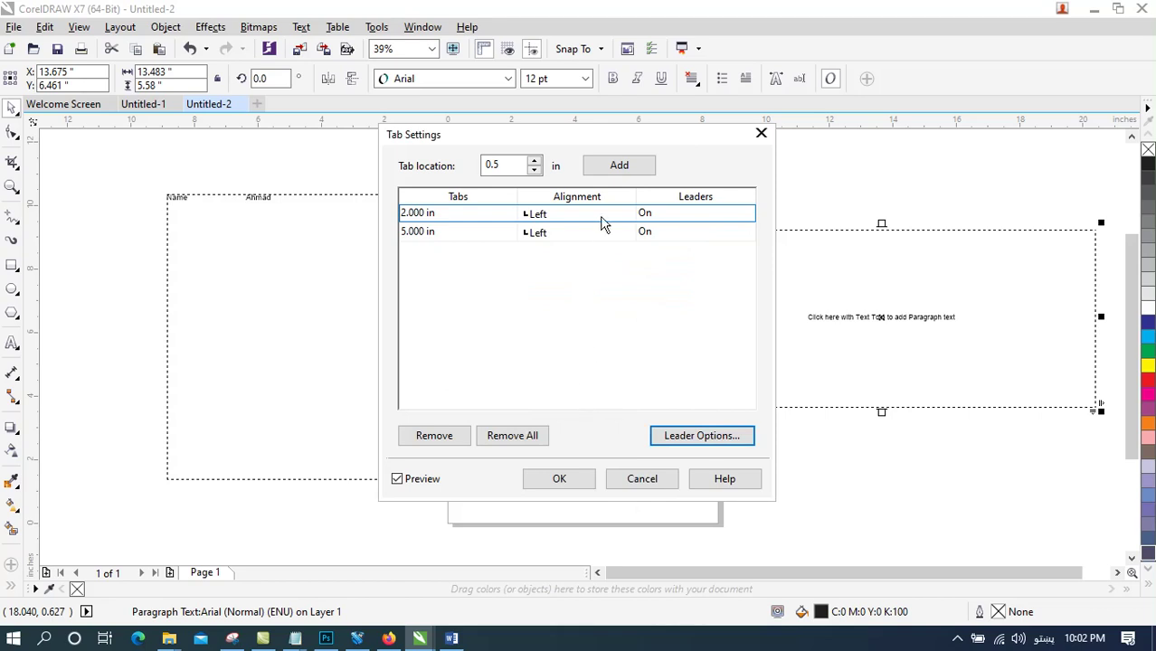
left_click(540, 234)
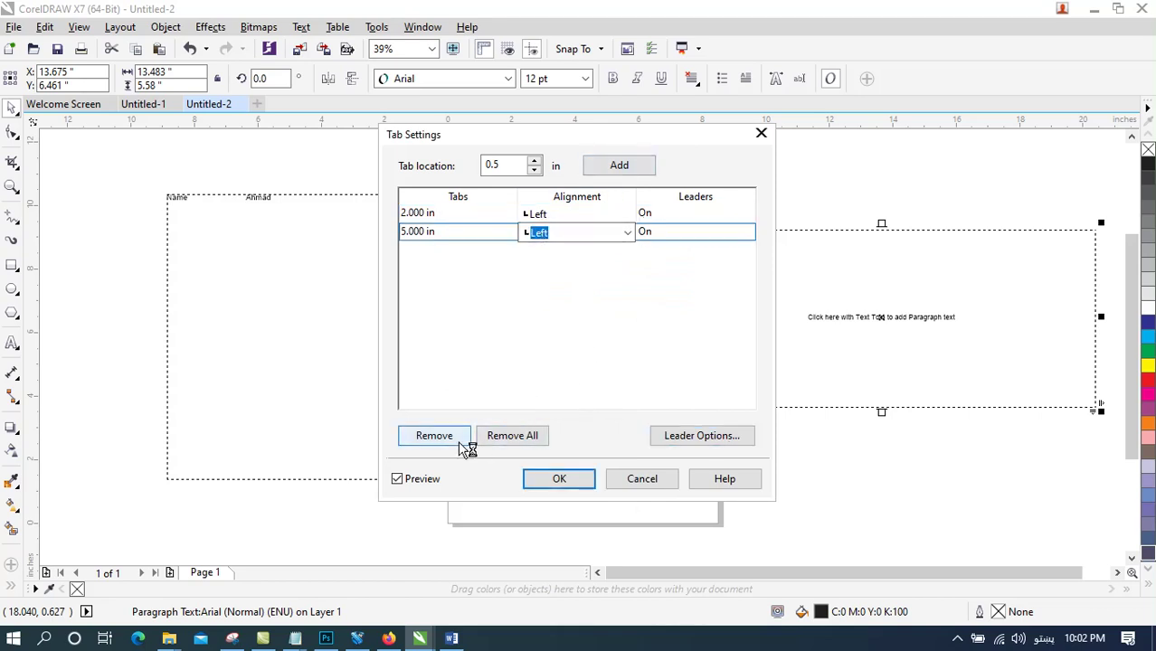
left_click(512, 435)
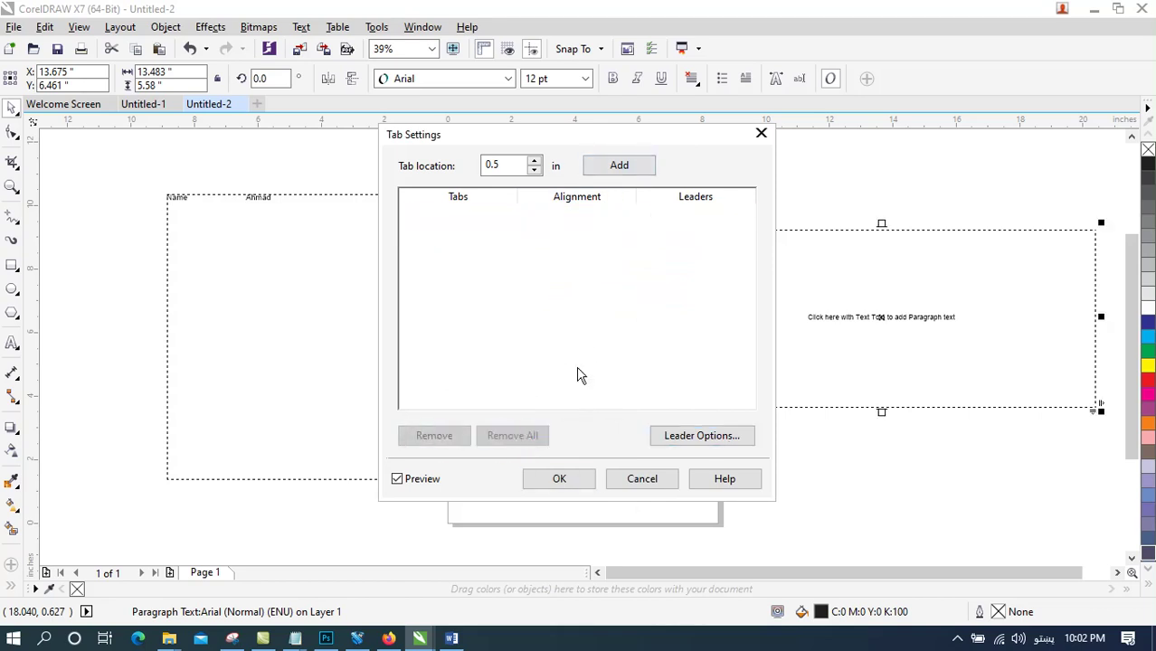
left_click_drag(516, 172, 468, 166)
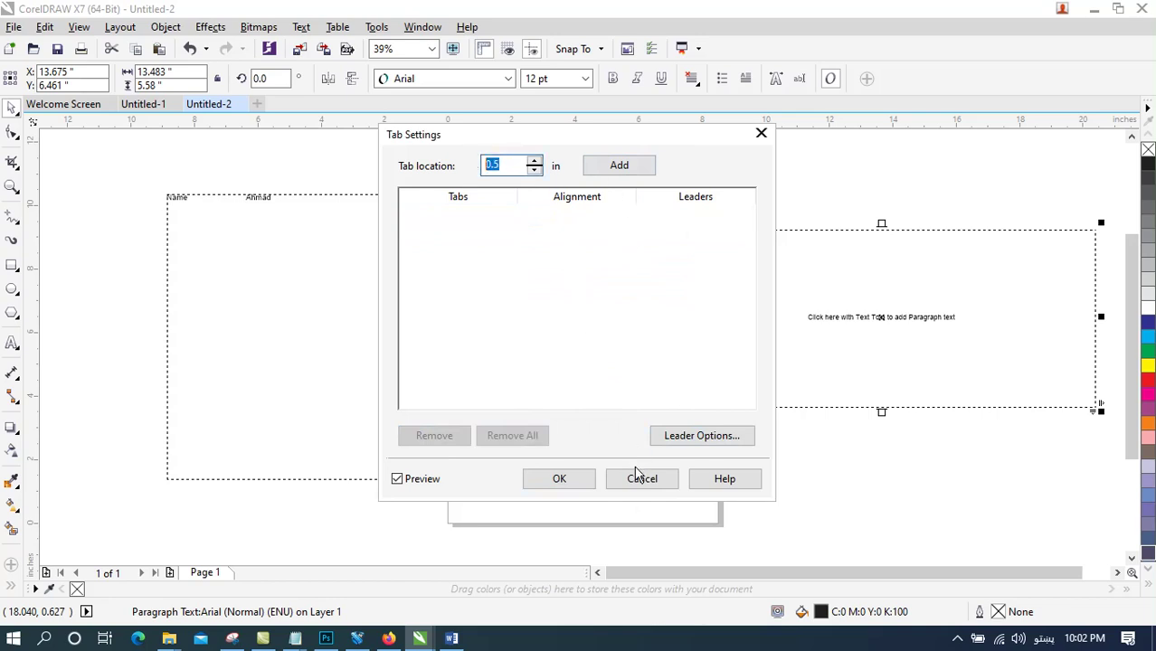
left_click(640, 477)
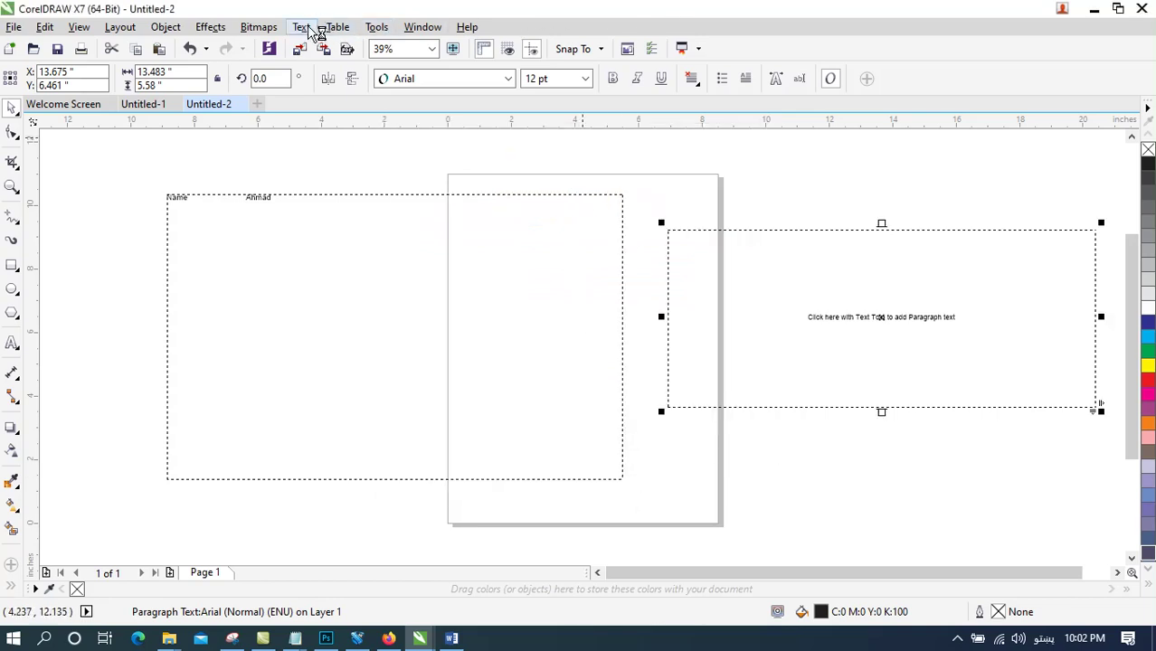
Switch to the Untitled-1 document and set its paragraph text frame to three columns in Column Settings
left_click(308, 28)
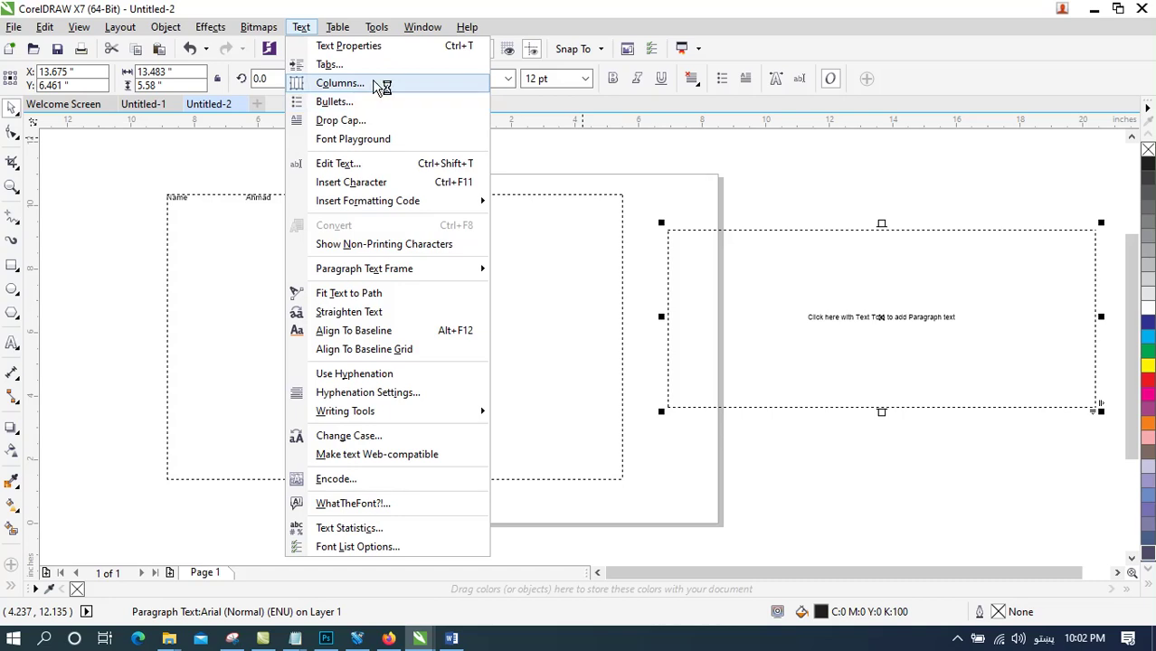
left_click(705, 314)
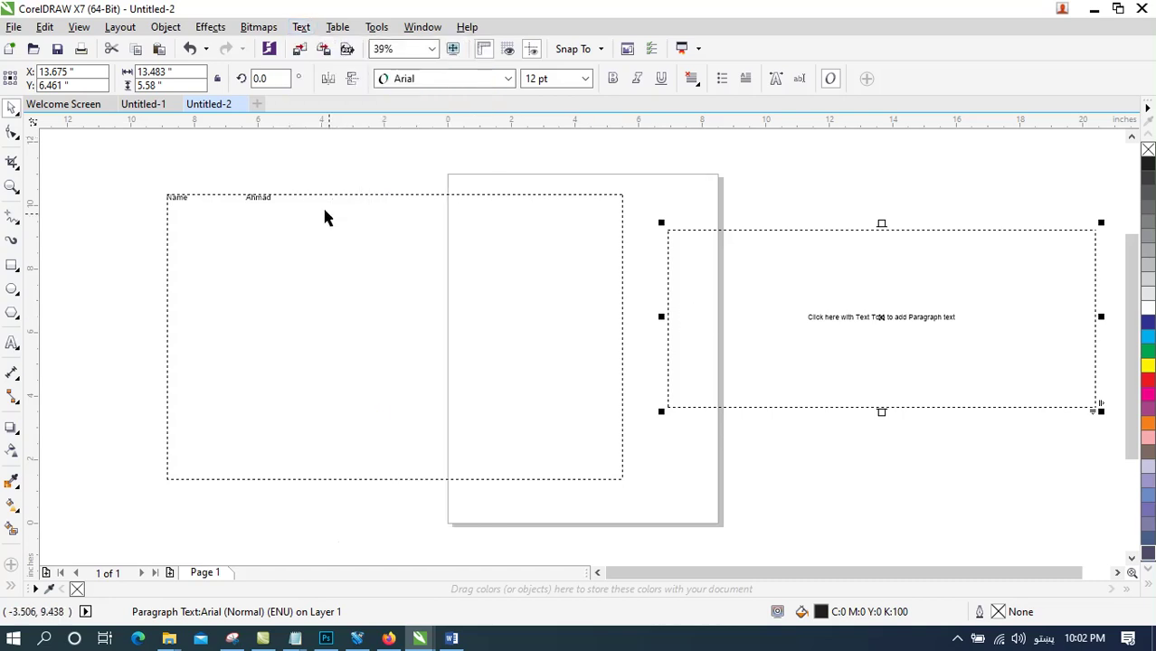
left_click(286, 203)
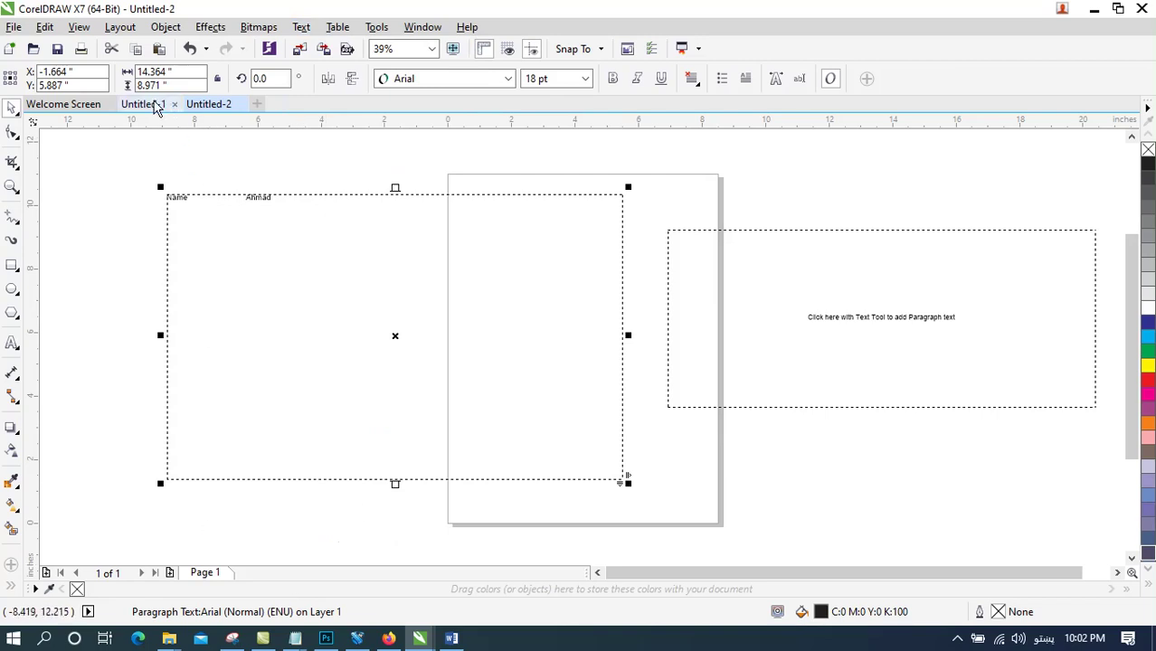
left_click(156, 105)
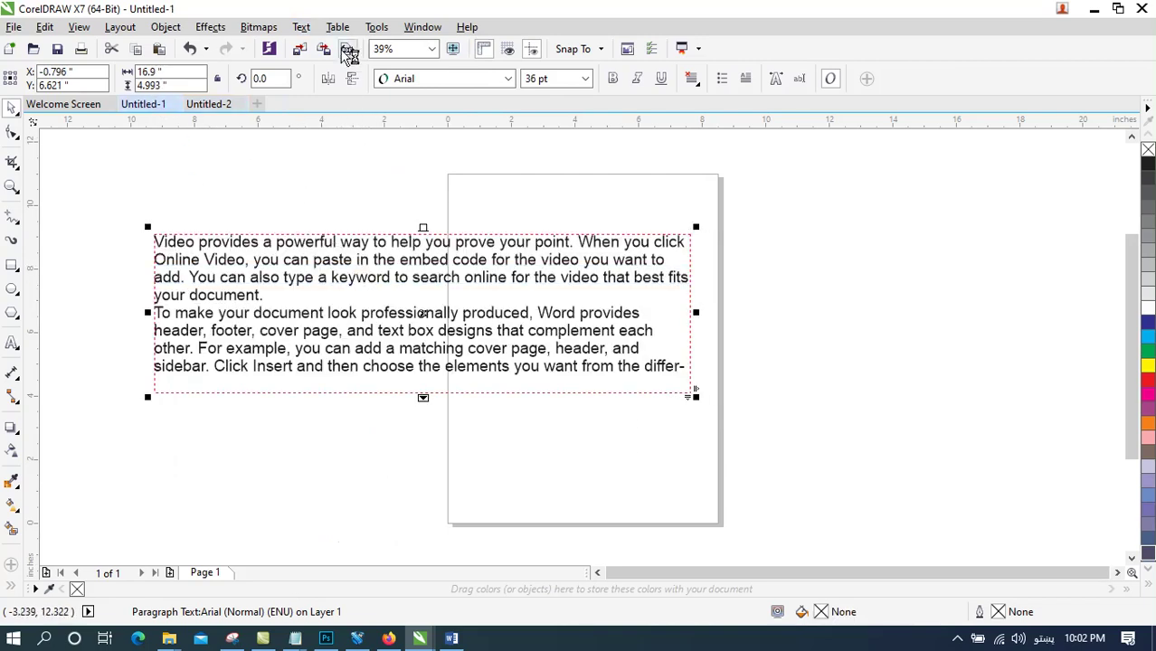
left_click(304, 28)
left_click(377, 96)
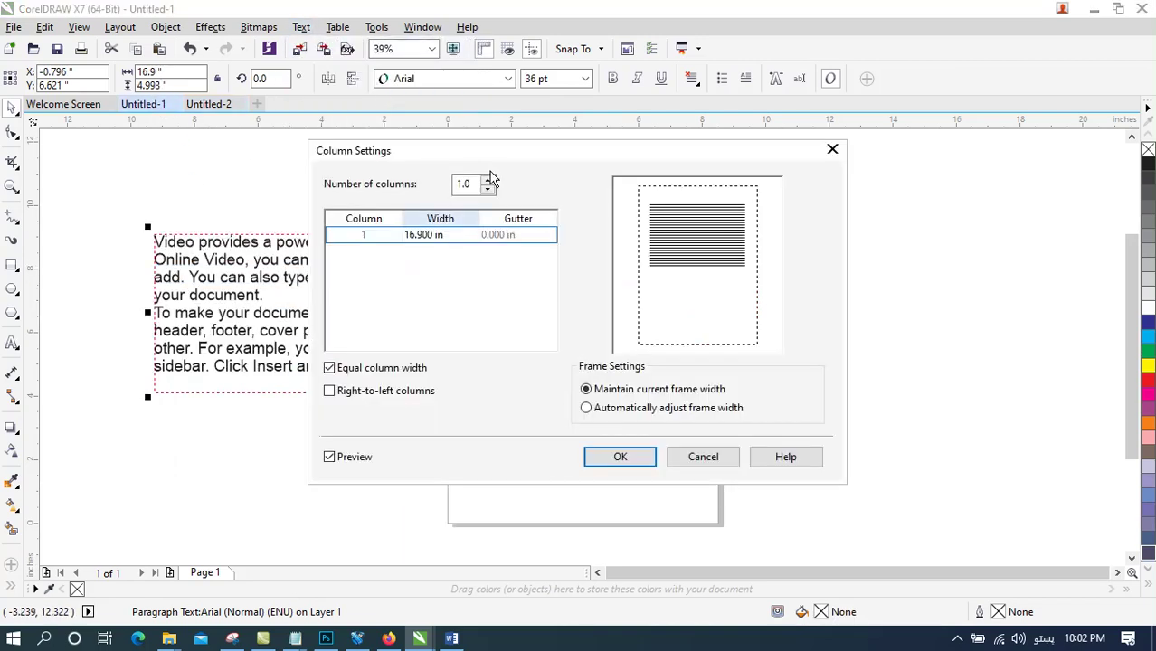
left_click_drag(539, 148, 734, 114)
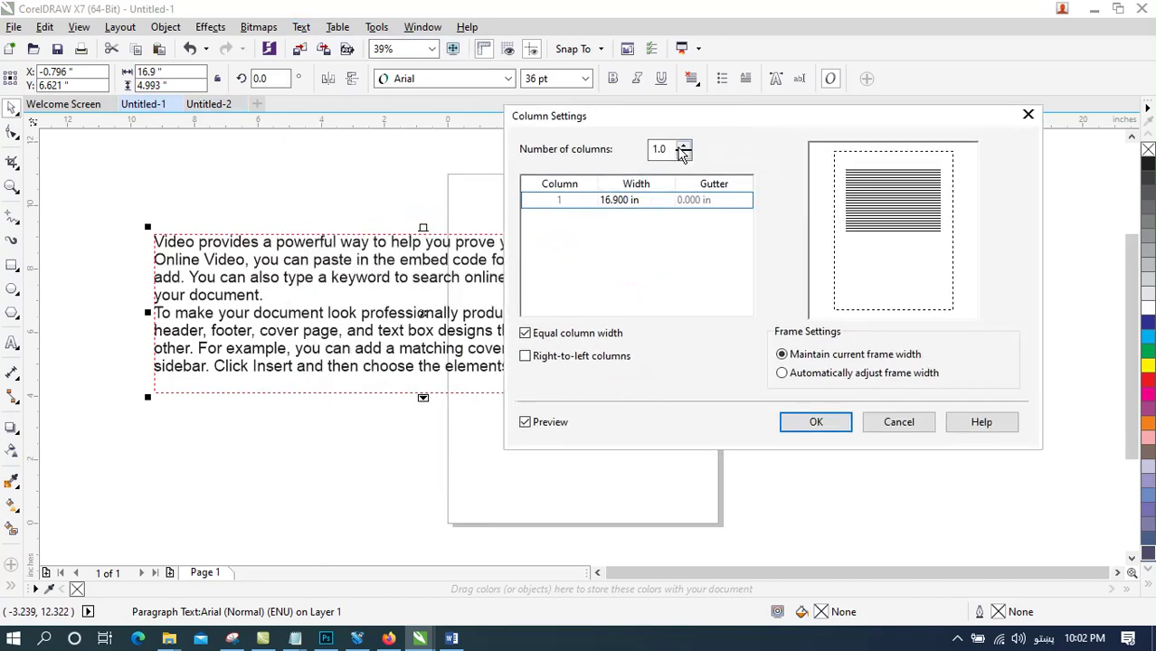
left_click(685, 146)
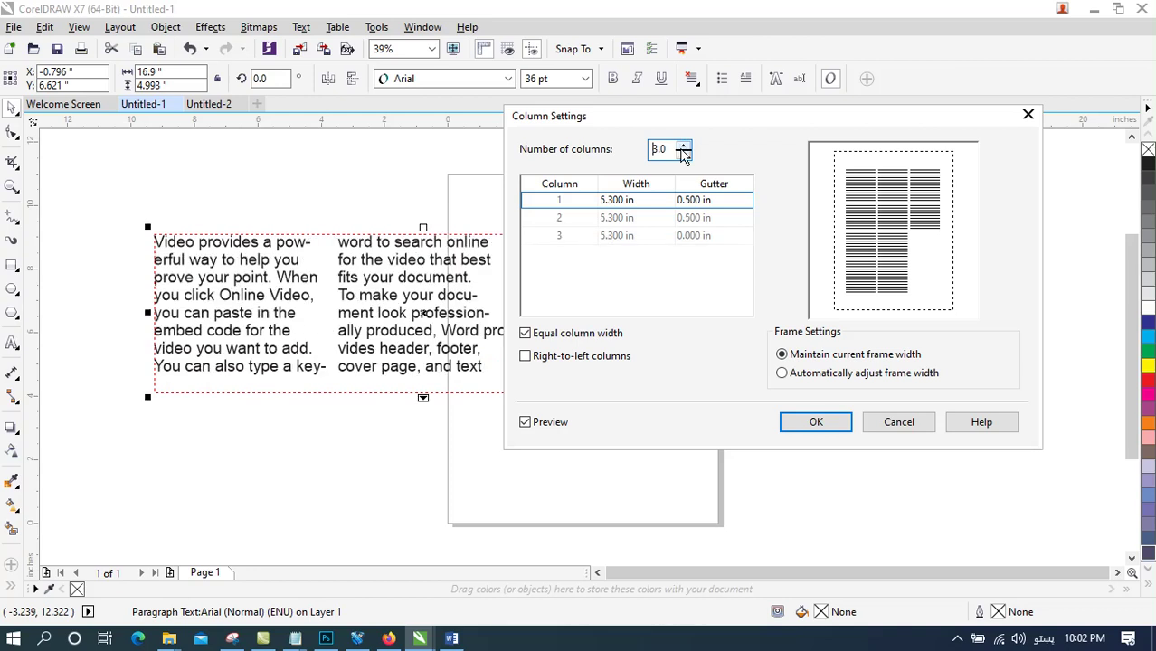
left_click_drag(821, 124, 919, 60)
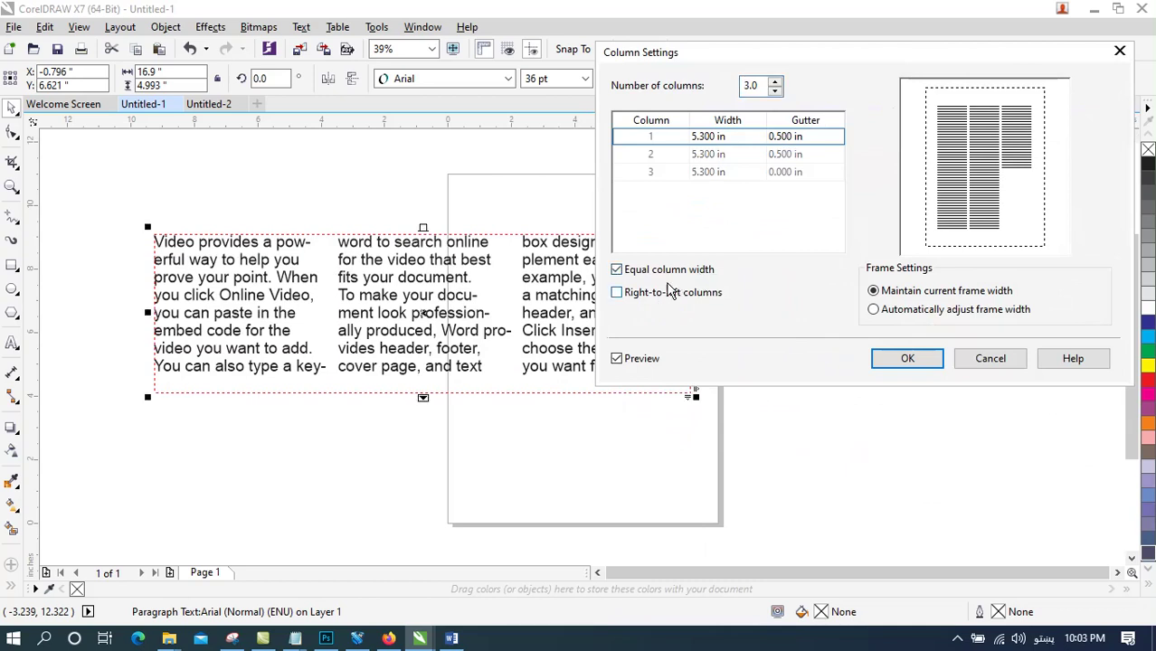
Turn off equal column width for the three-column text frame and open the individual column widths for editing
left_click(677, 277)
left_click(706, 156)
left_click(709, 137)
left_click(711, 155)
left_click(712, 173)
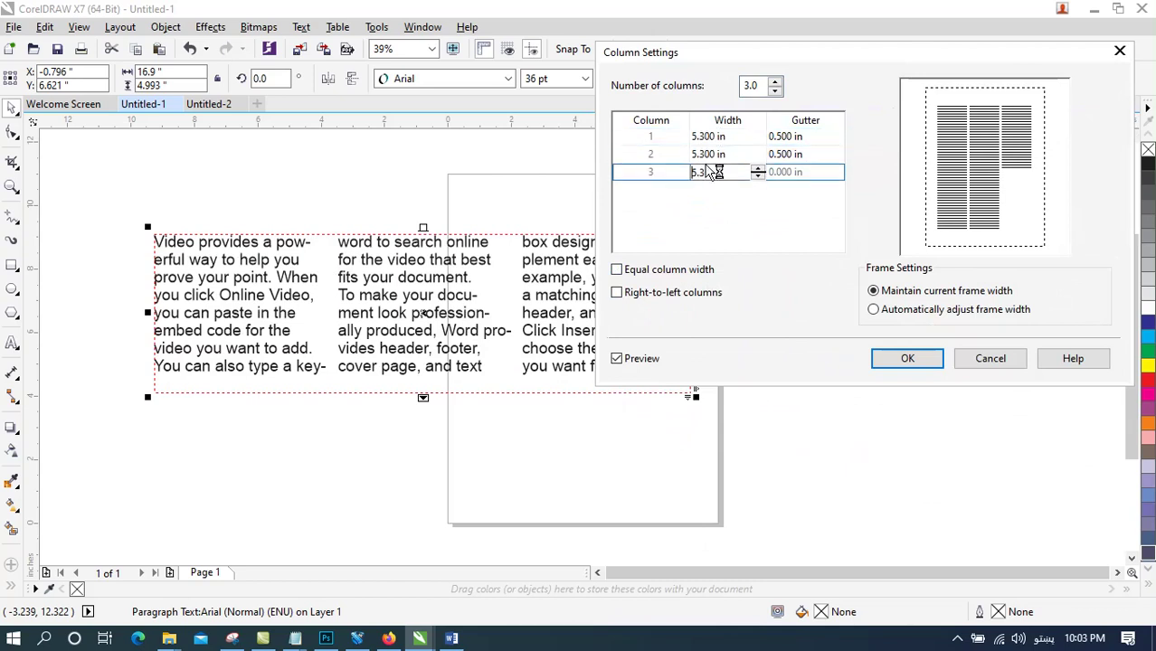
left_click(723, 136)
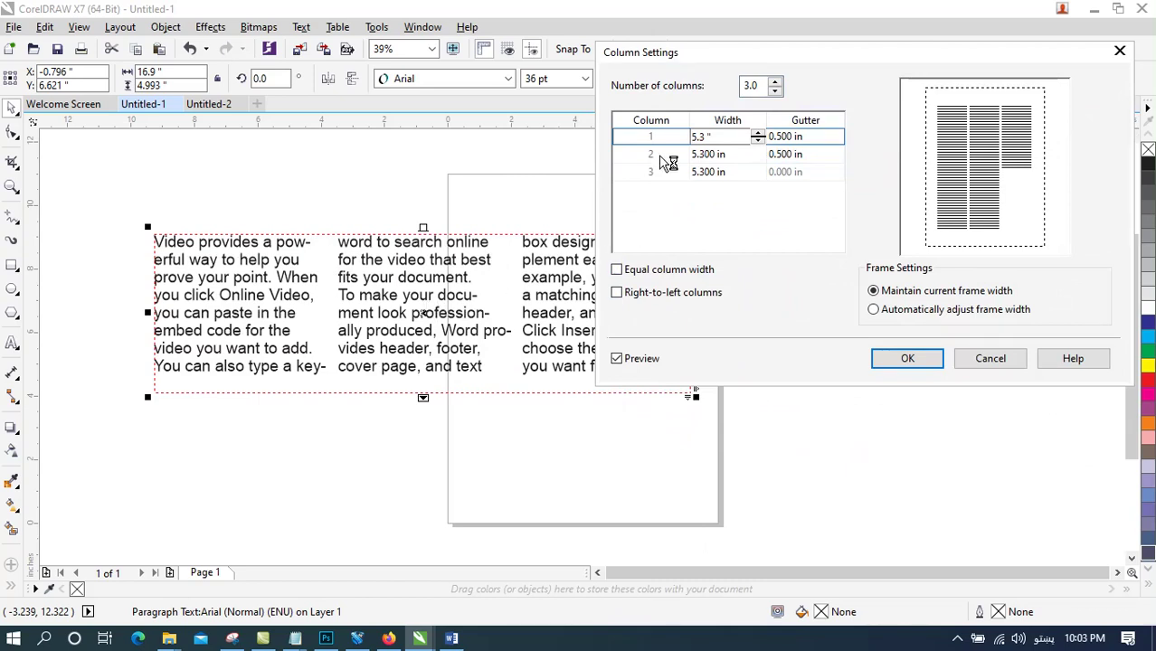
left_click(655, 277)
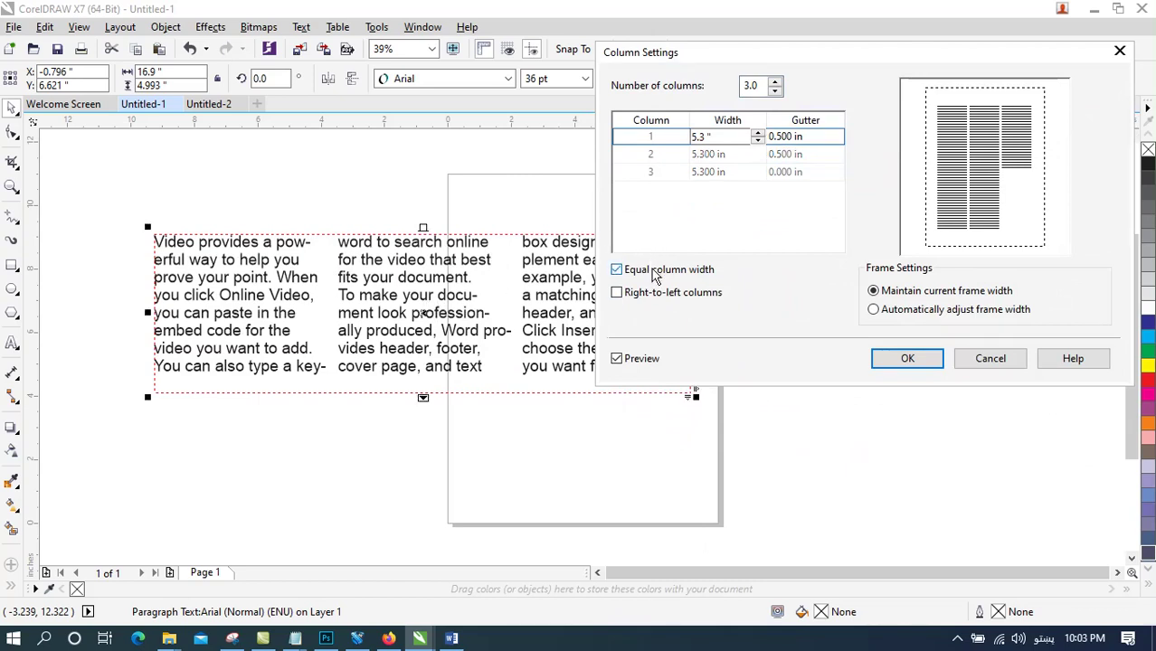
left_click(655, 277)
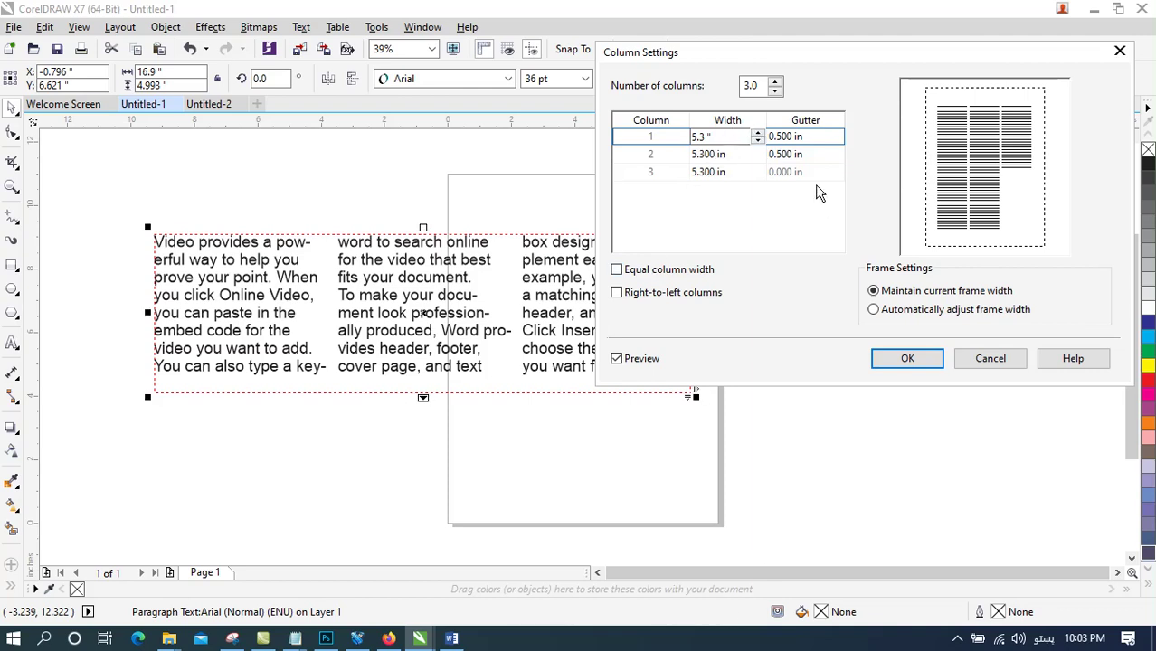
Turn equal column width back on and try the right-to-left columns and automatic frame width options
left_click(686, 271)
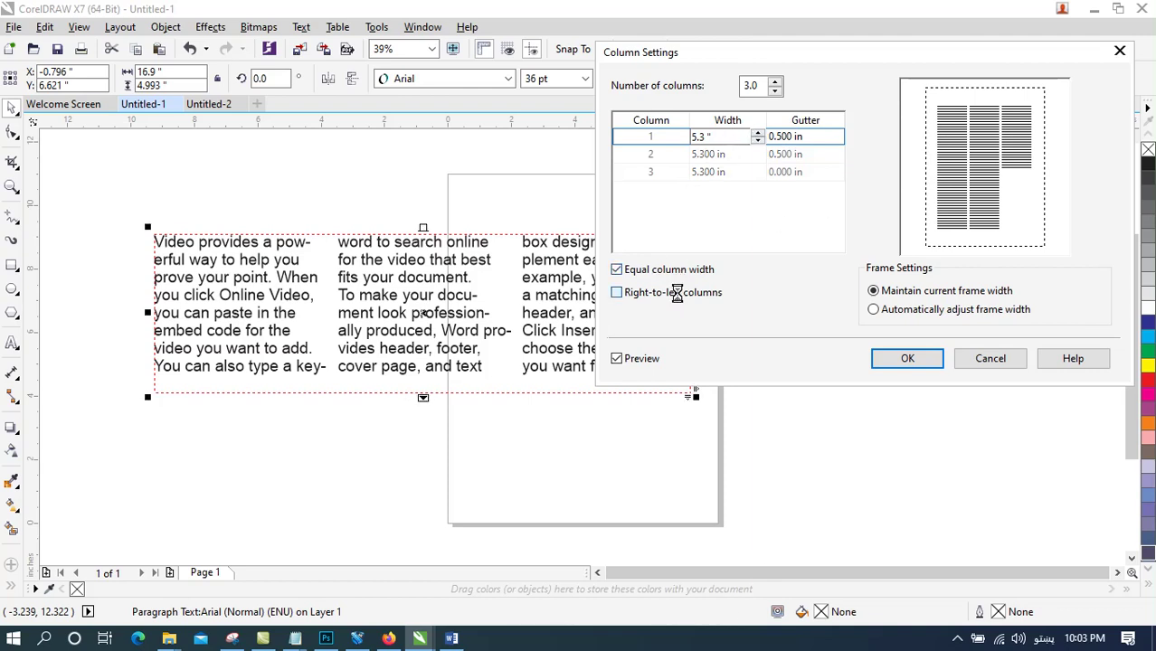
left_click(680, 295)
left_click(686, 298)
left_click(685, 300)
left_click(681, 300)
left_click(918, 310)
left_click(922, 292)
Try eight equal-width columns on the text frame, toggle the preview, and cancel the column settings
left_click_drag(751, 69, 632, 149)
left_click(655, 159)
left_click(655, 159)
left_click(655, 159)
left_click(655, 159)
left_click(654, 159)
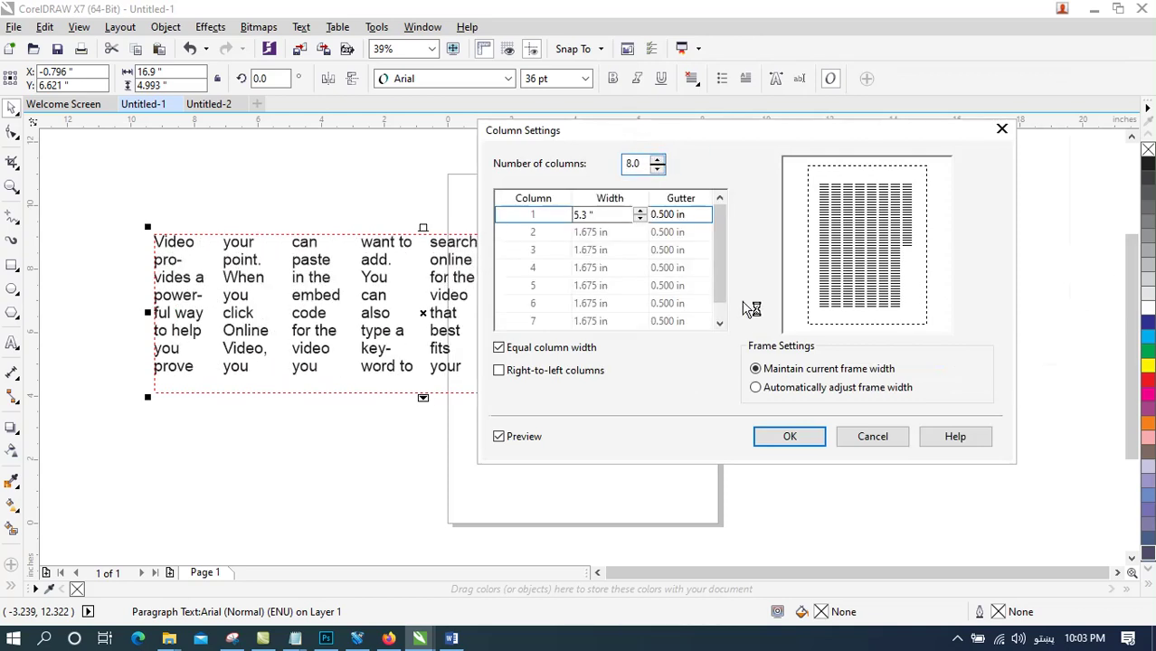
left_click(523, 440)
left_click(523, 440)
left_click(845, 439)
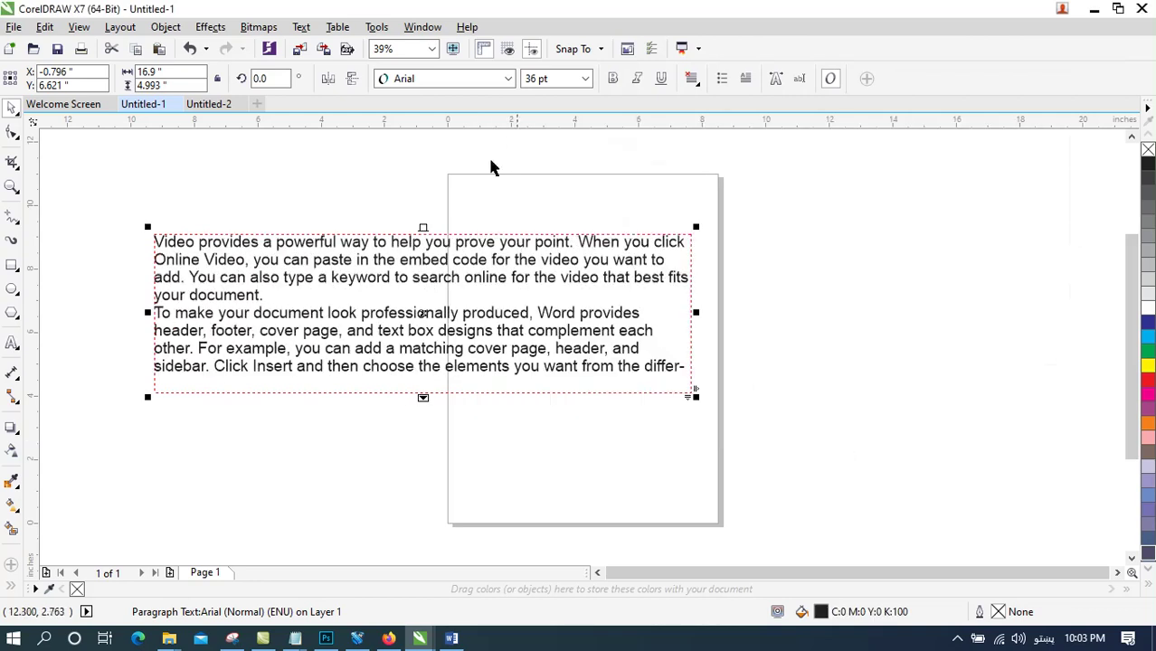
Turn on bullets for the paragraph text frame and look through the bullet font choices, keeping Wingdings
left_click(301, 26)
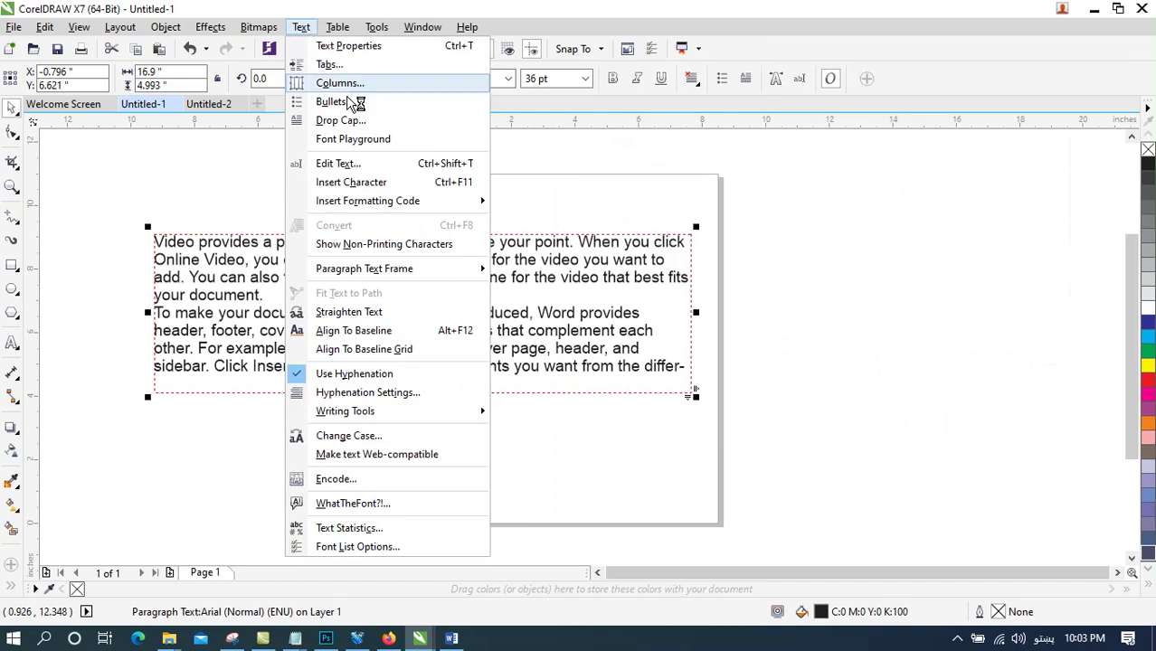
key("Escape")
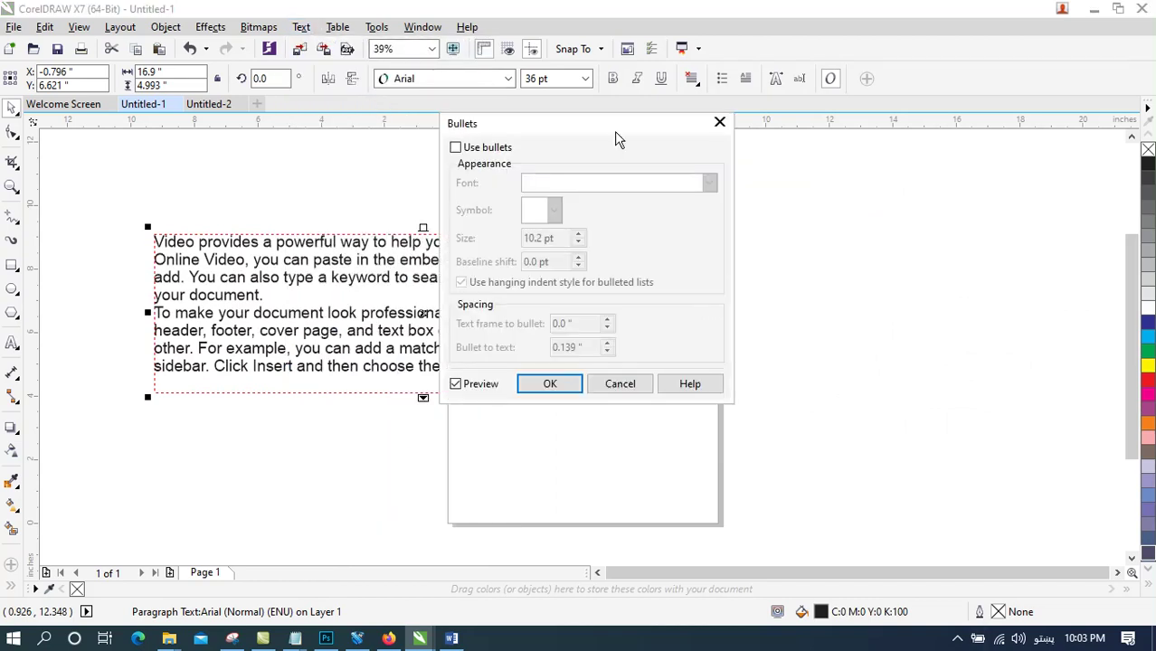
left_click_drag(603, 129, 905, 88)
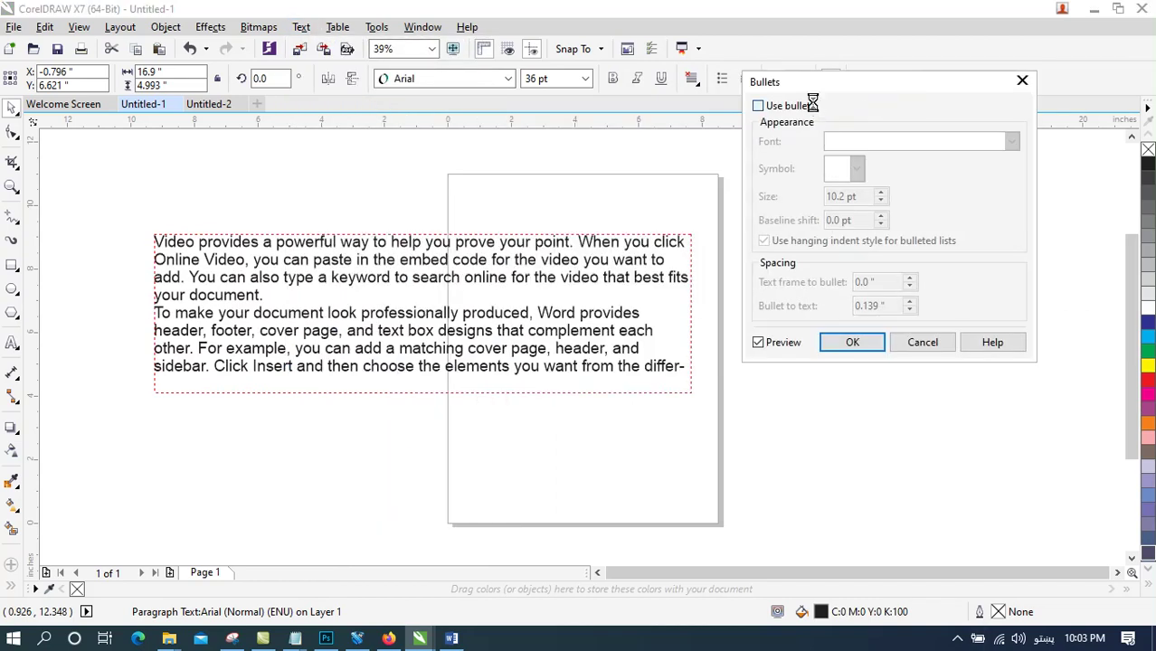
left_click(800, 106)
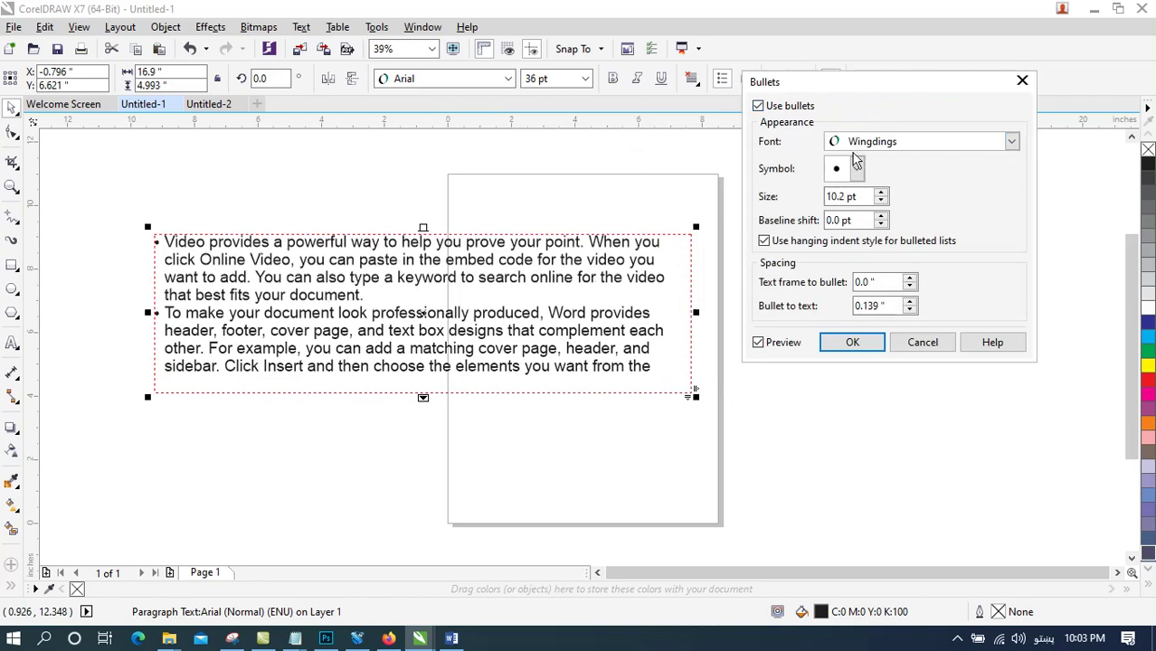
left_click(1011, 141)
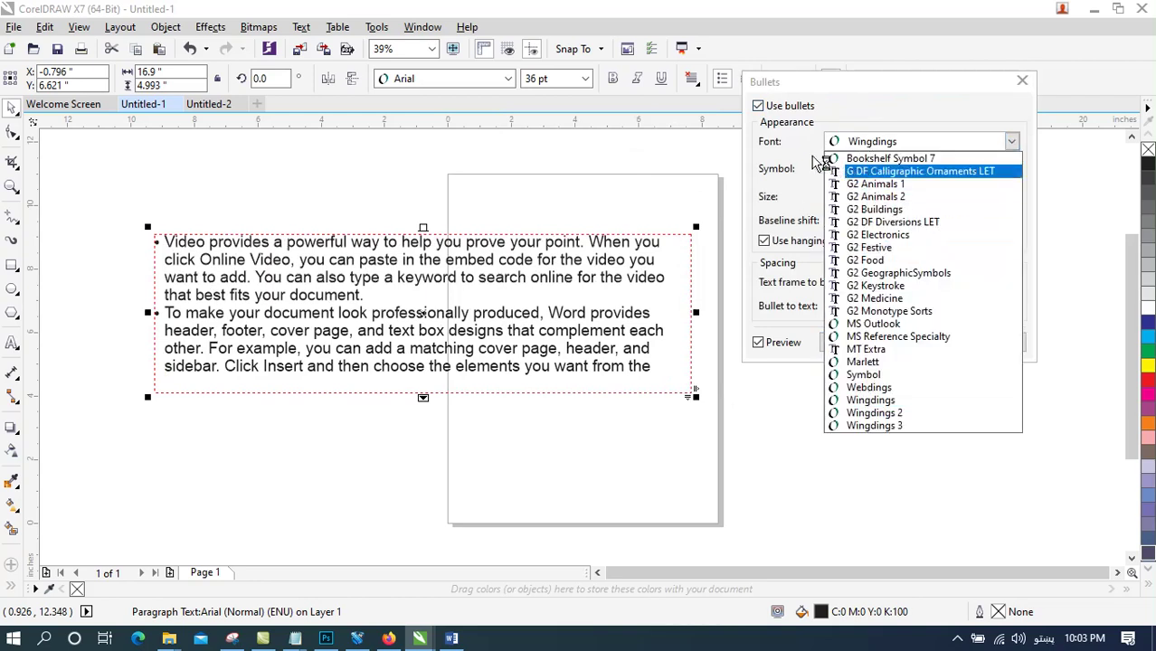
left_click(1011, 141)
Choose the large solid black diamond as the bullet symbol and apply the bullets to the frame
left_click(856, 168)
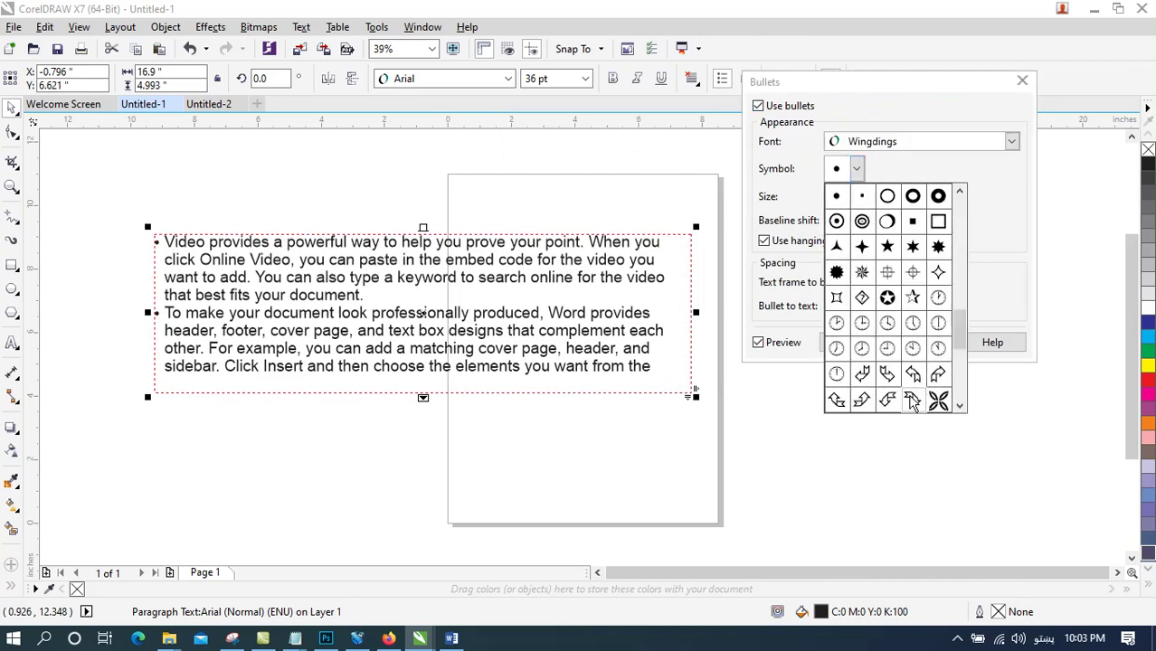
mouse_move(957, 258)
left_mouse_down()
mouse_move(964, 308)
mouse_move(961, 271)
left_mouse_up()
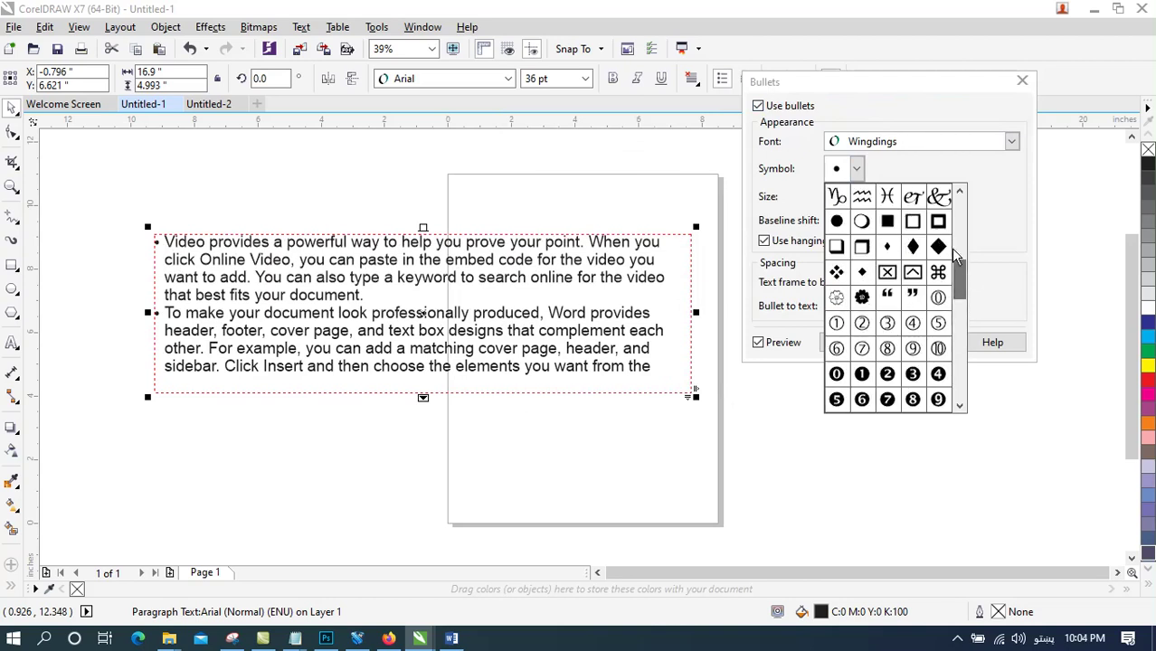
left_click(939, 250)
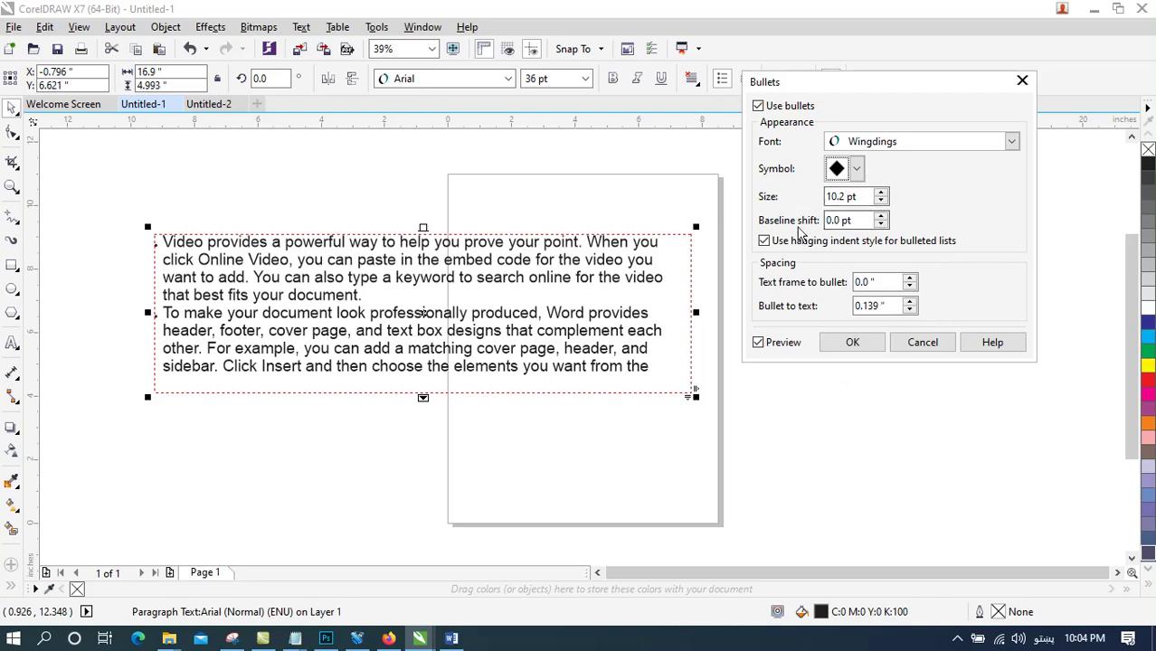
left_click(853, 341)
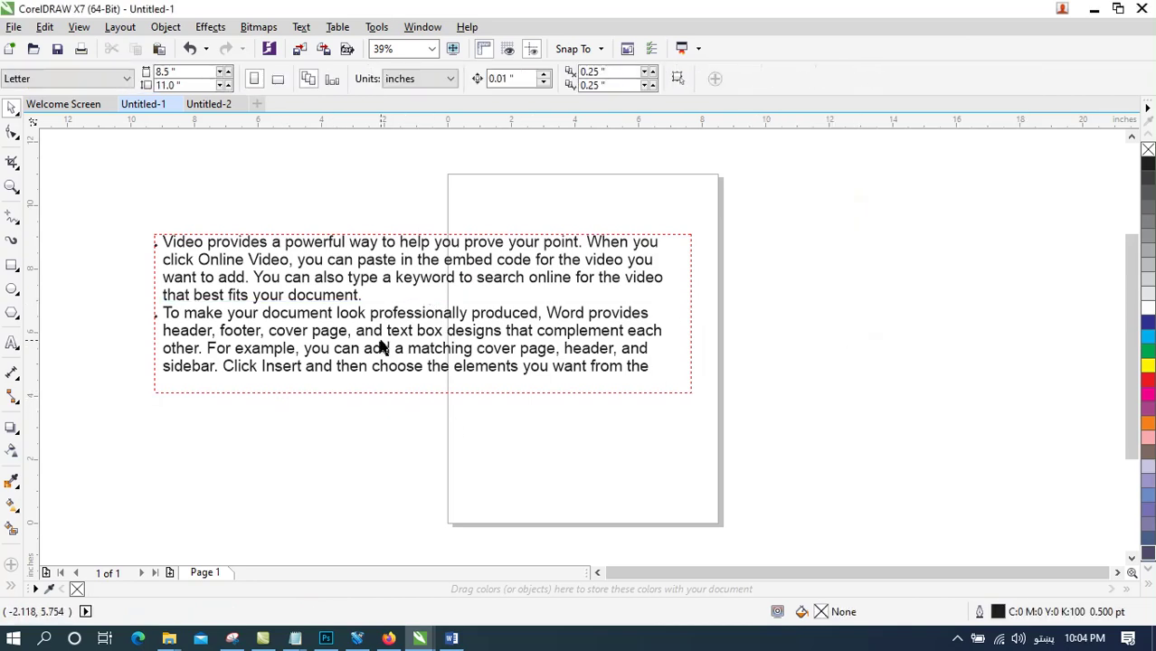
In a new document, draw a paragraph text frame about 17 by 5 inches and set its font size to 72 pt
left_click(252, 106)
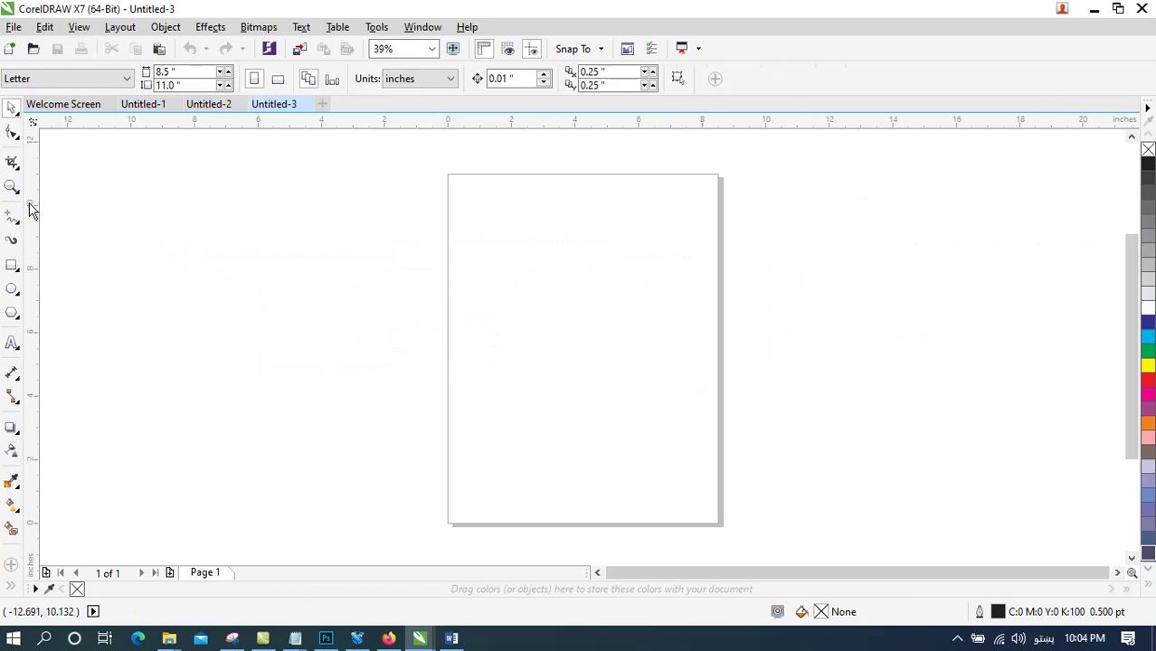
left_click(13, 344)
left_click_drag(198, 242, 741, 400)
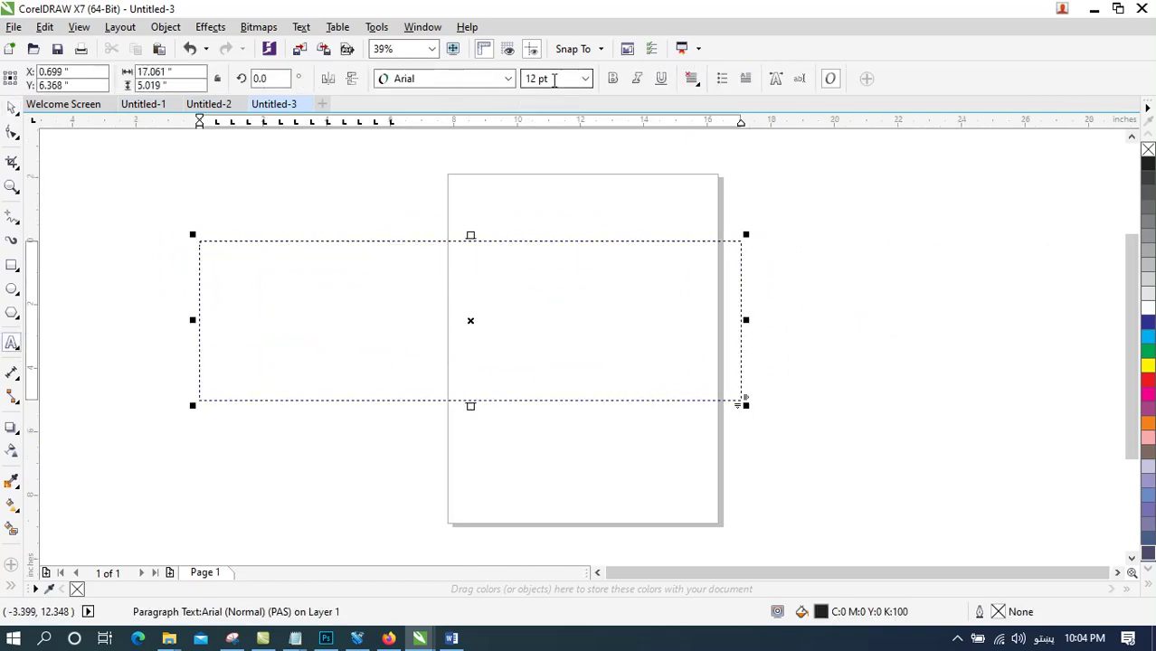
left_click(586, 79)
left_click(543, 283)
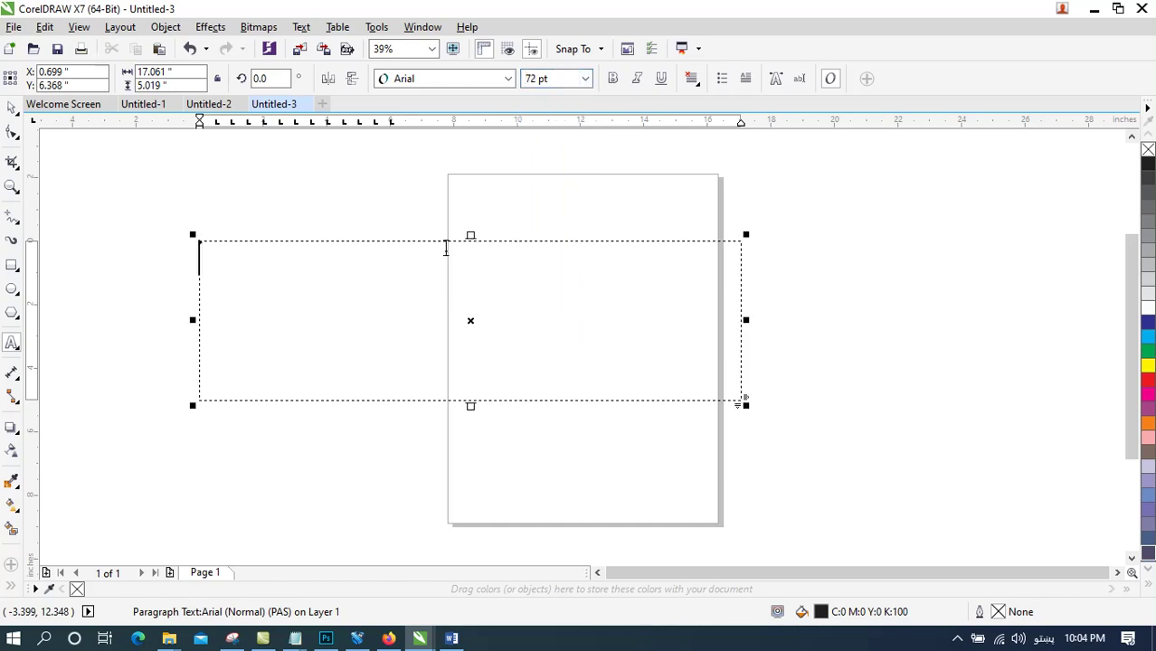
Apply Wingdings bullets with the circled-dot symbol to the empty frame and set its font size to 72 pt again
left_click(302, 27)
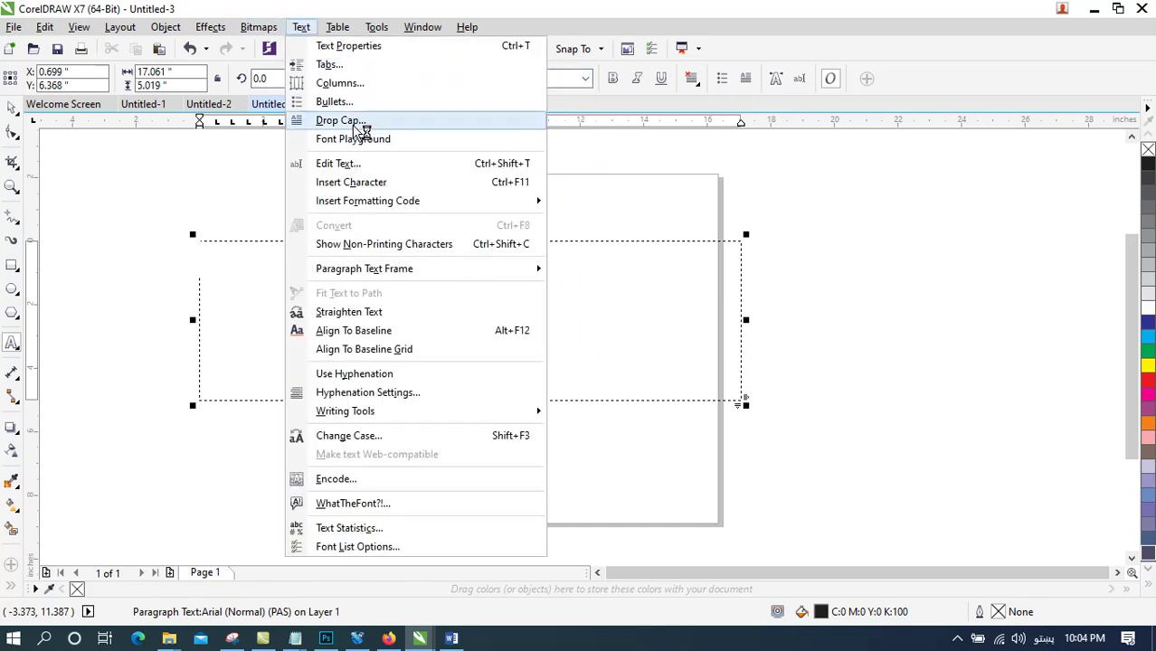
left_click(337, 102)
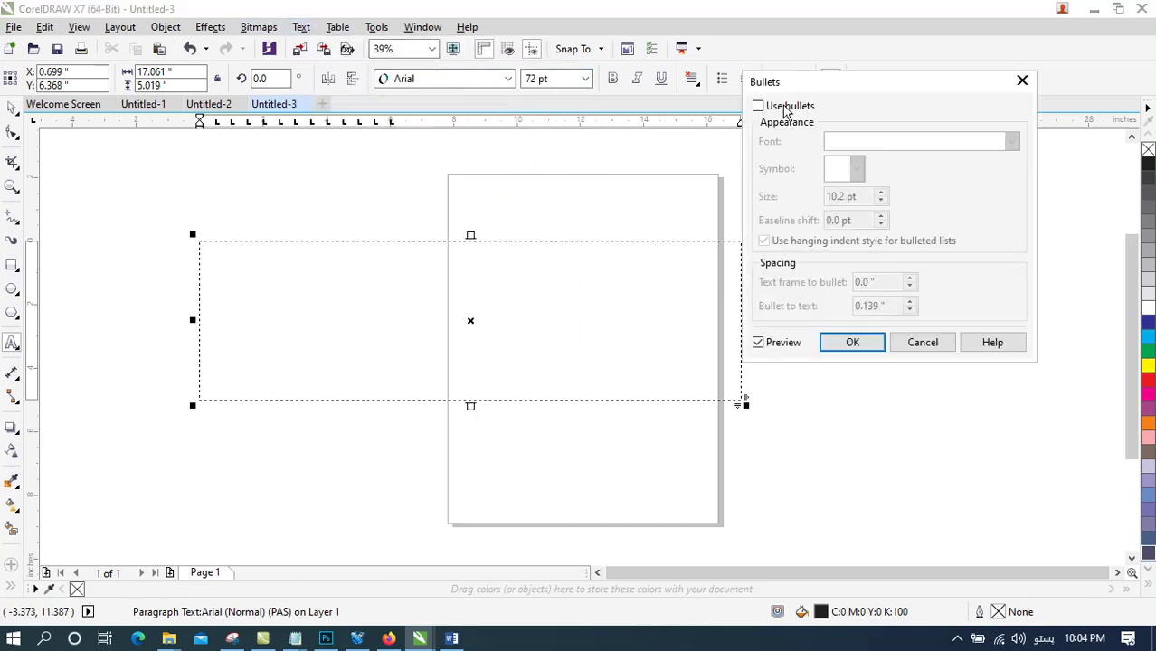
left_click(785, 109)
left_click(856, 168)
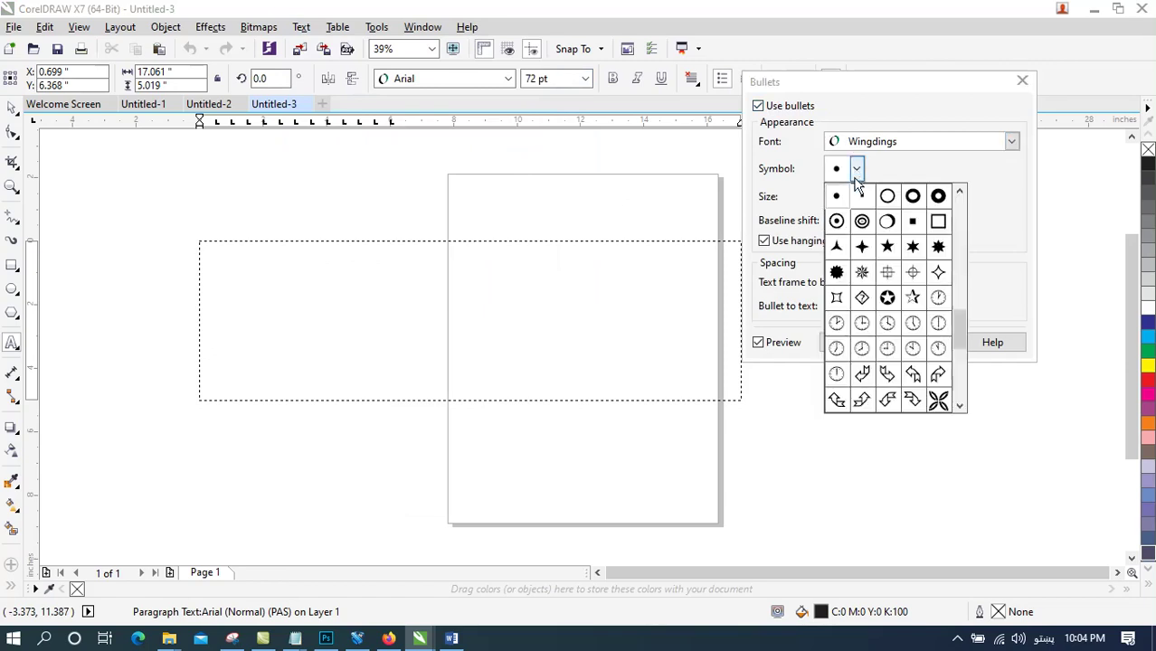
left_click(838, 221)
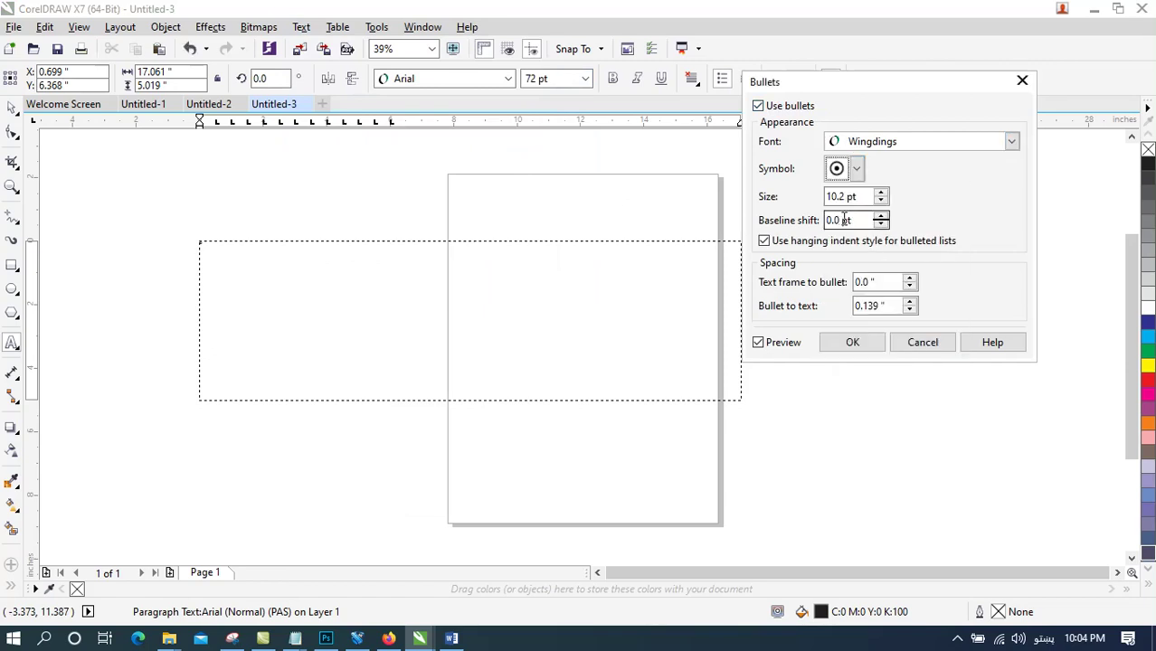
left_click(868, 348)
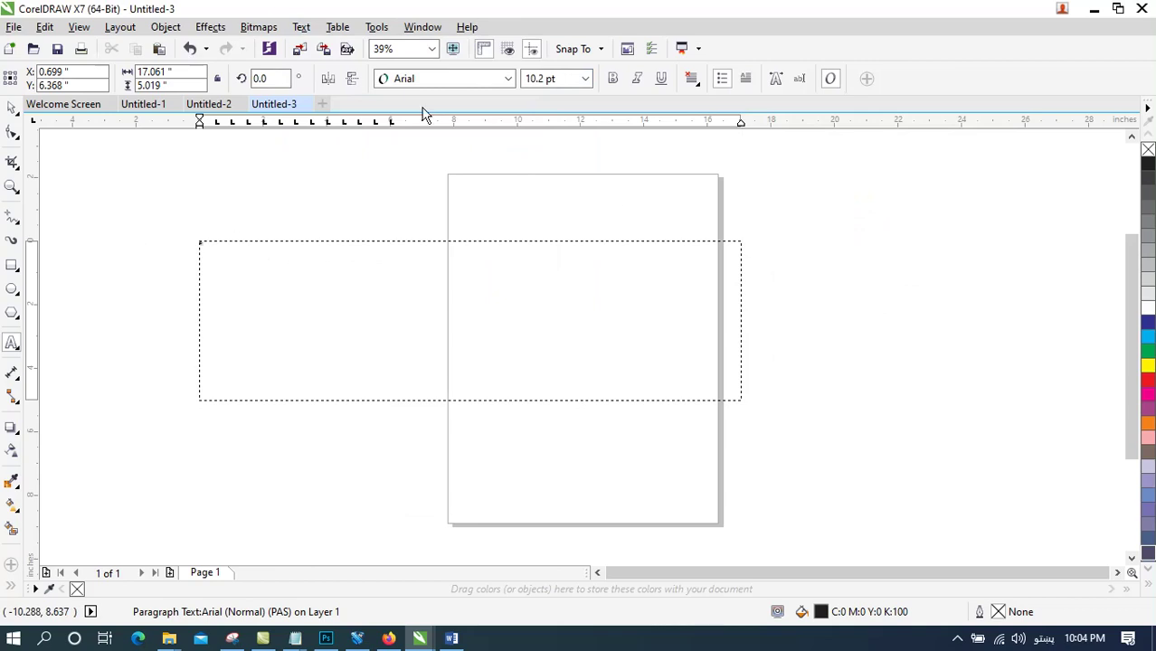
left_click(585, 79)
left_click(549, 287)
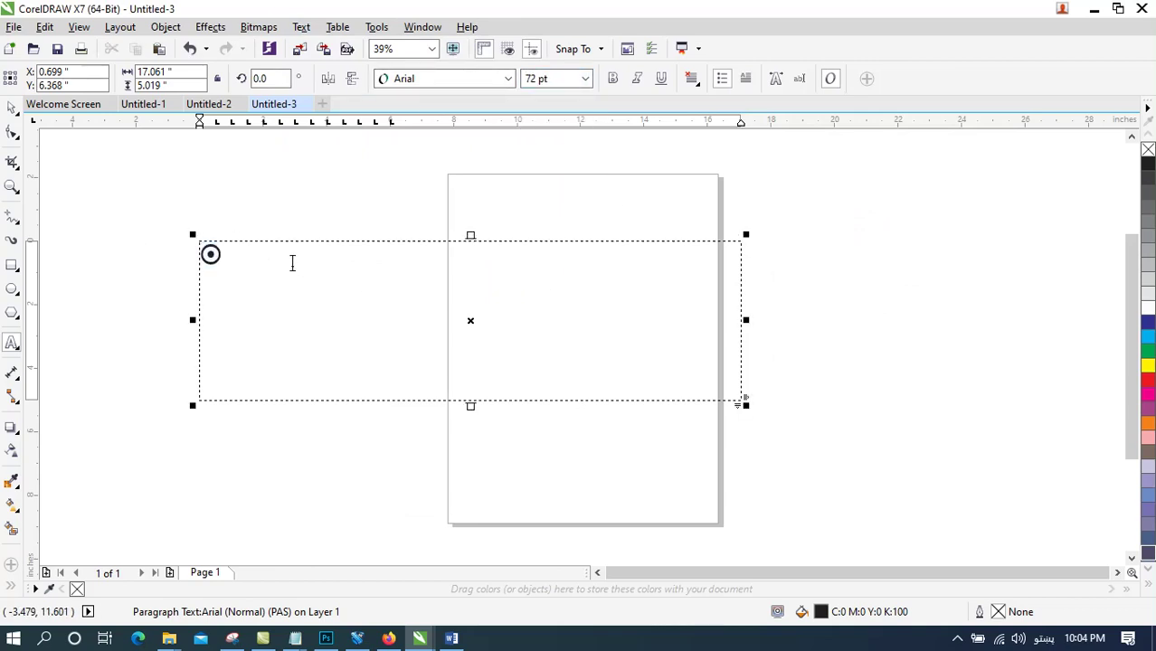
Switch the input language to English, enter "what is ur name?" as the first bullet, and start a second bullet line
type("صل")
key("BackSpace")
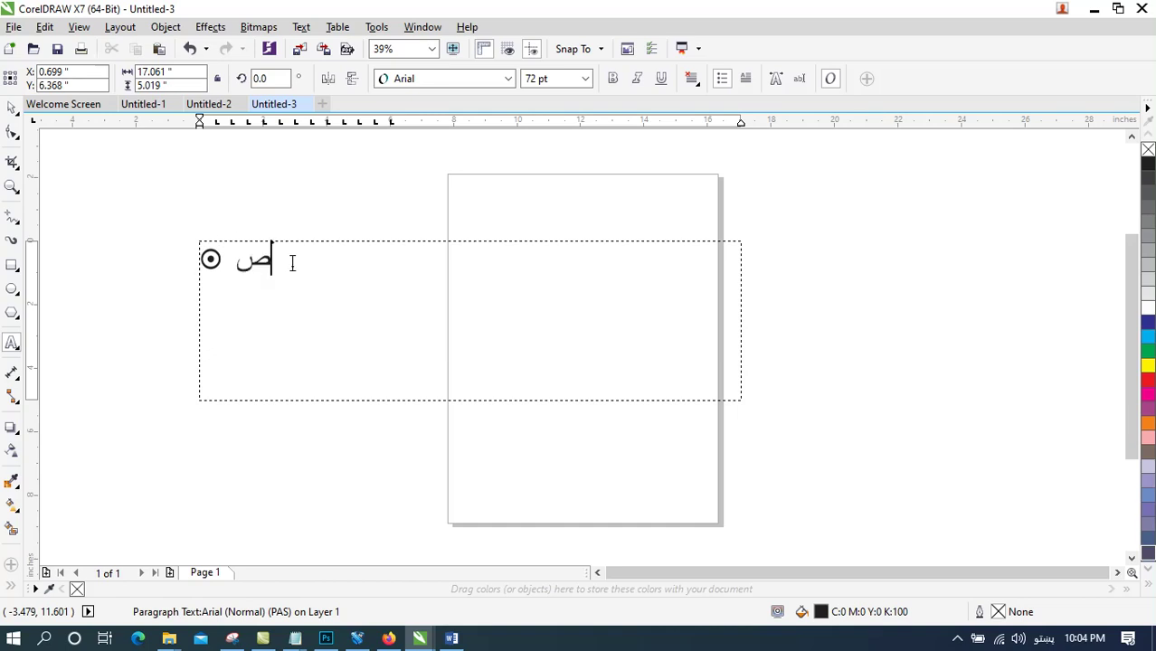
key("BackSpace")
key("super+space")
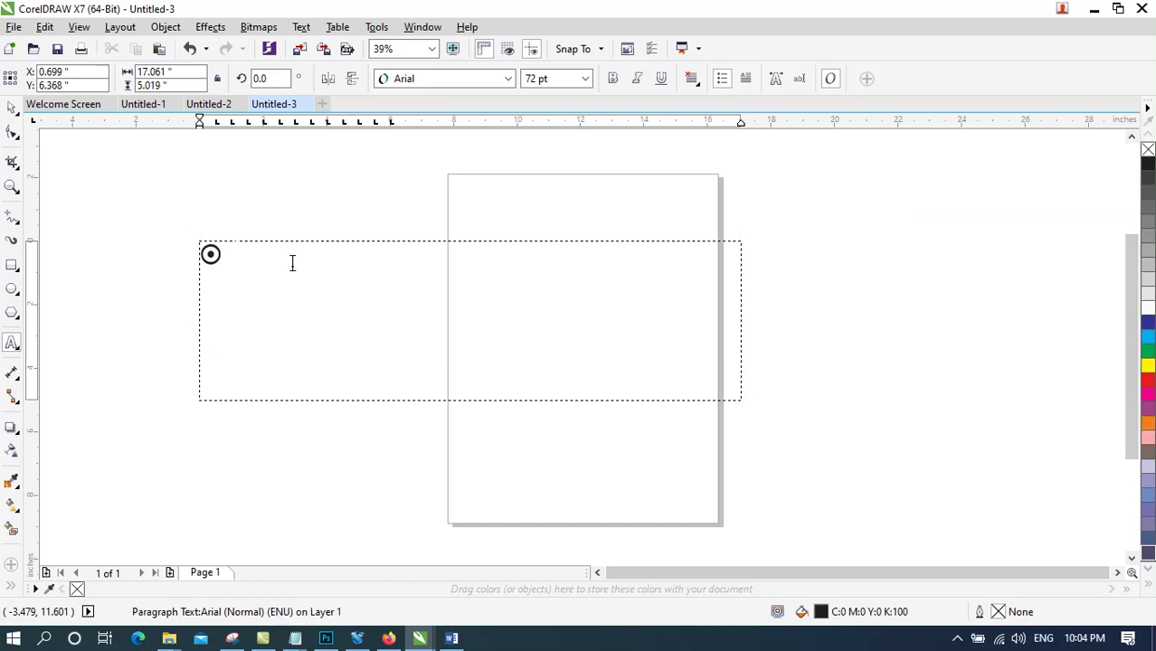
type("what is ur")
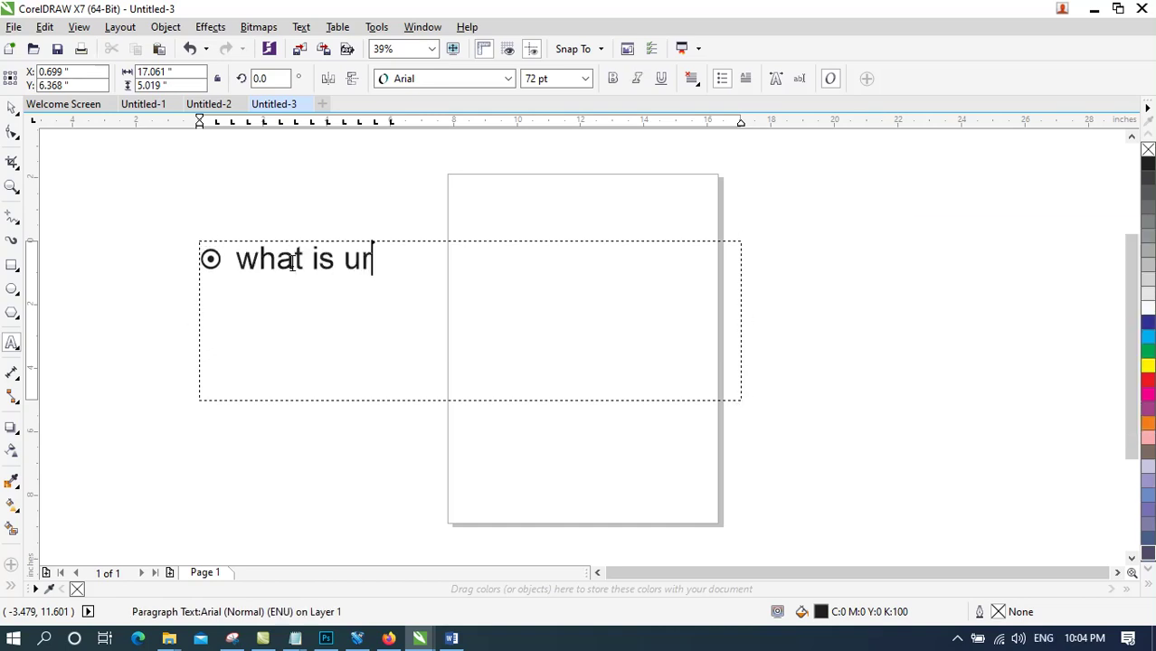
type(" name?")
key("Return")
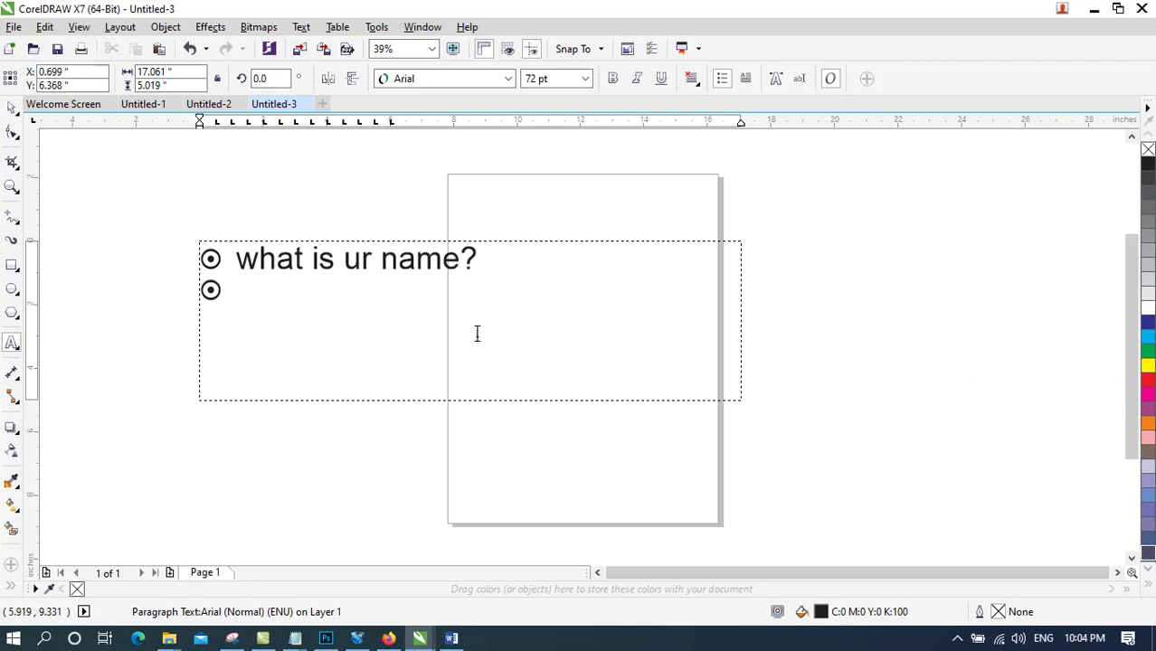
Increase the second bullet's spacing from the text frame to 0.04 inches, apply it, and select all the bulleted text
left_click(337, 28)
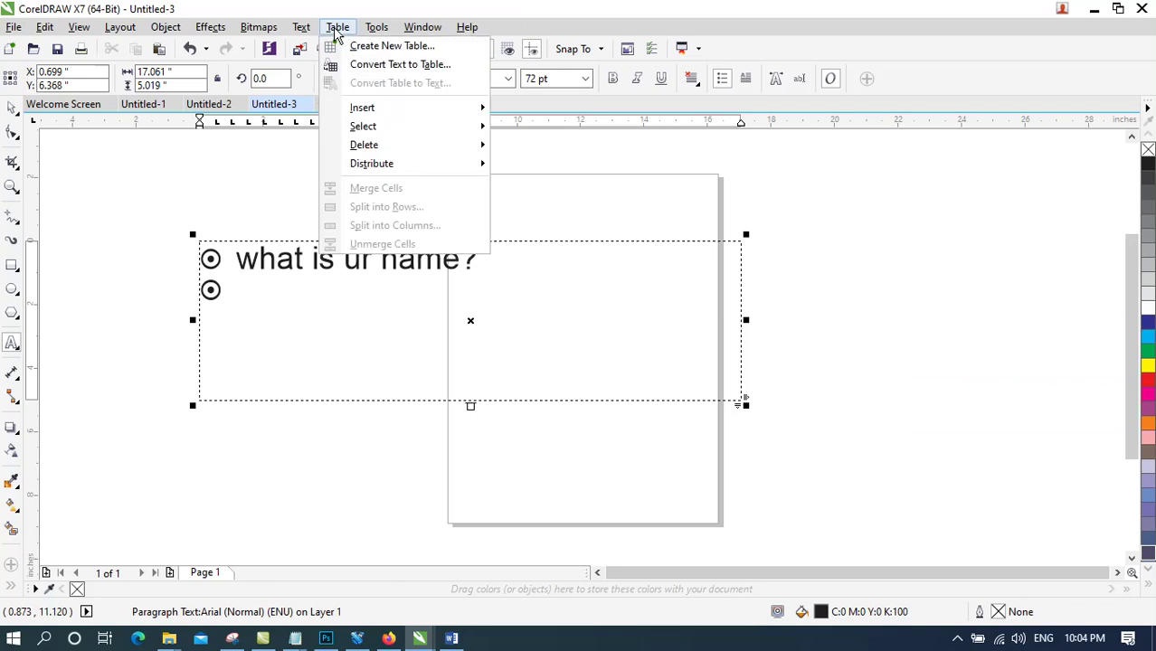
mouse_move(300, 29)
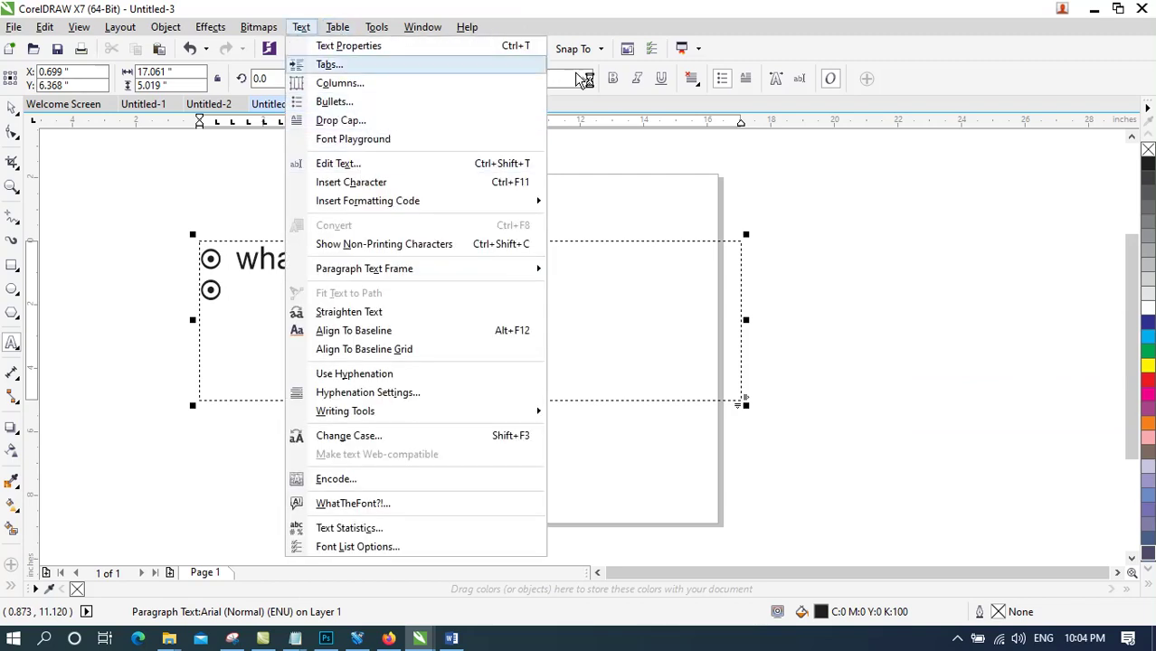
left_click(420, 106)
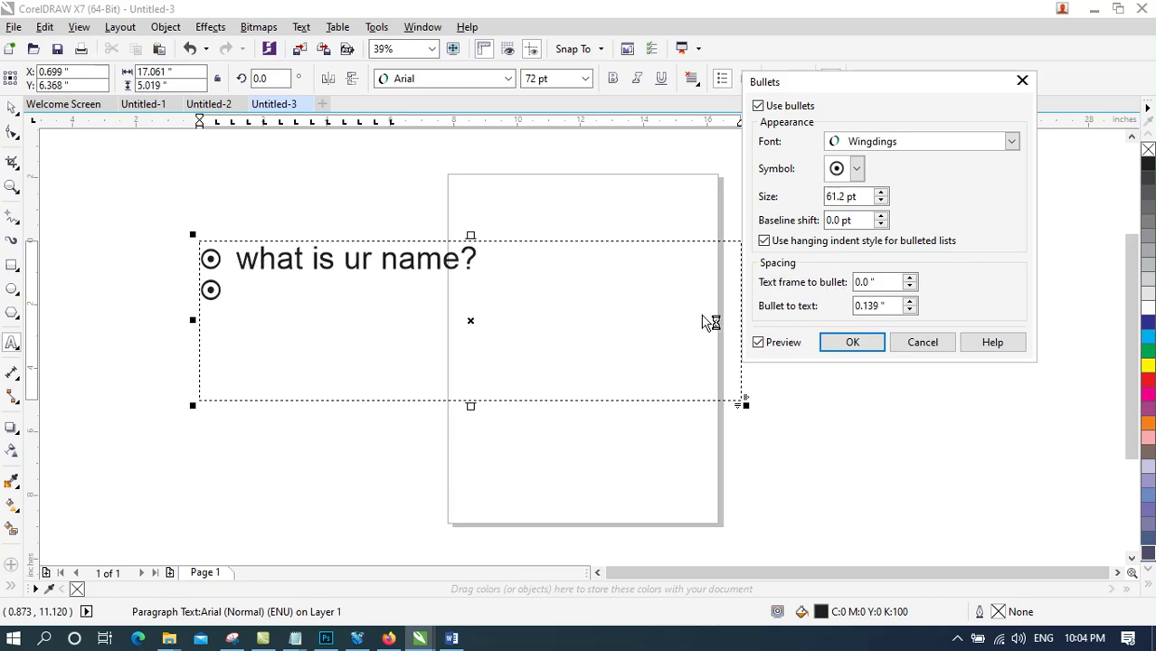
left_click(909, 279)
left_click(909, 278)
left_click(909, 278)
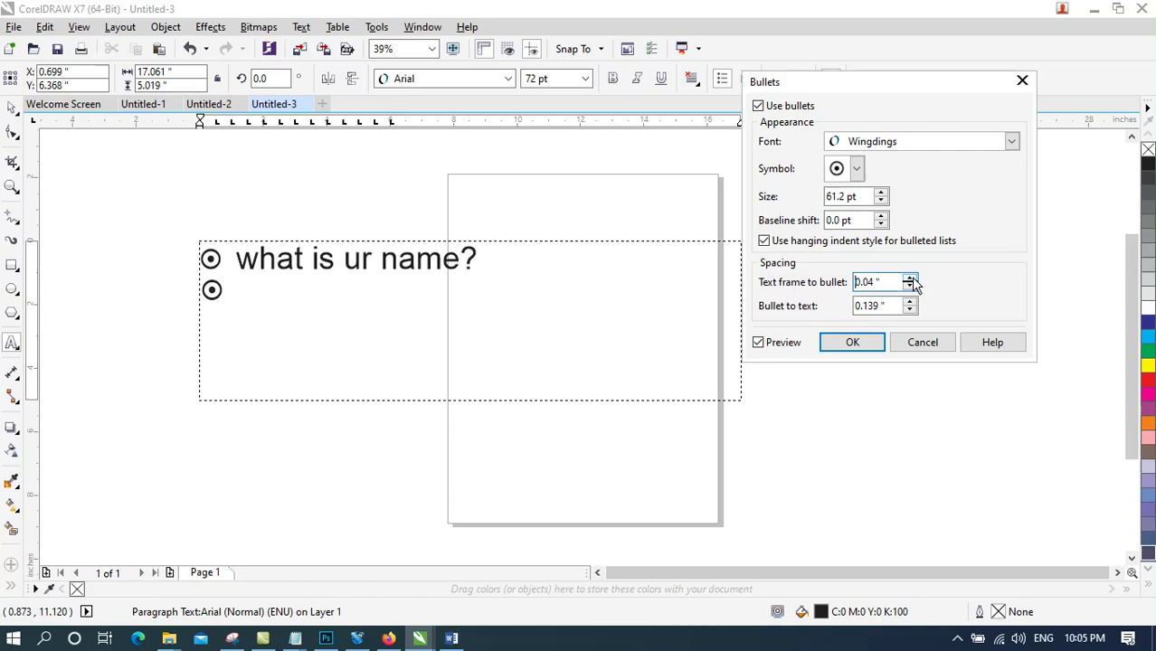
left_click(870, 341)
key("ctrl+a")
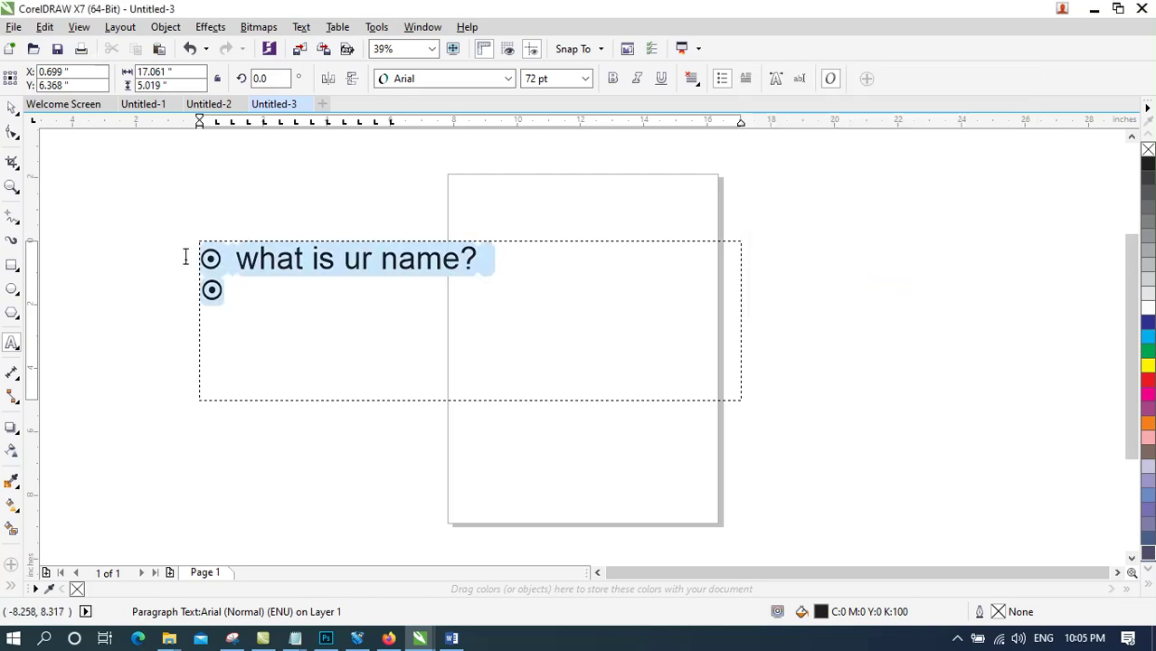
left_click(308, 27)
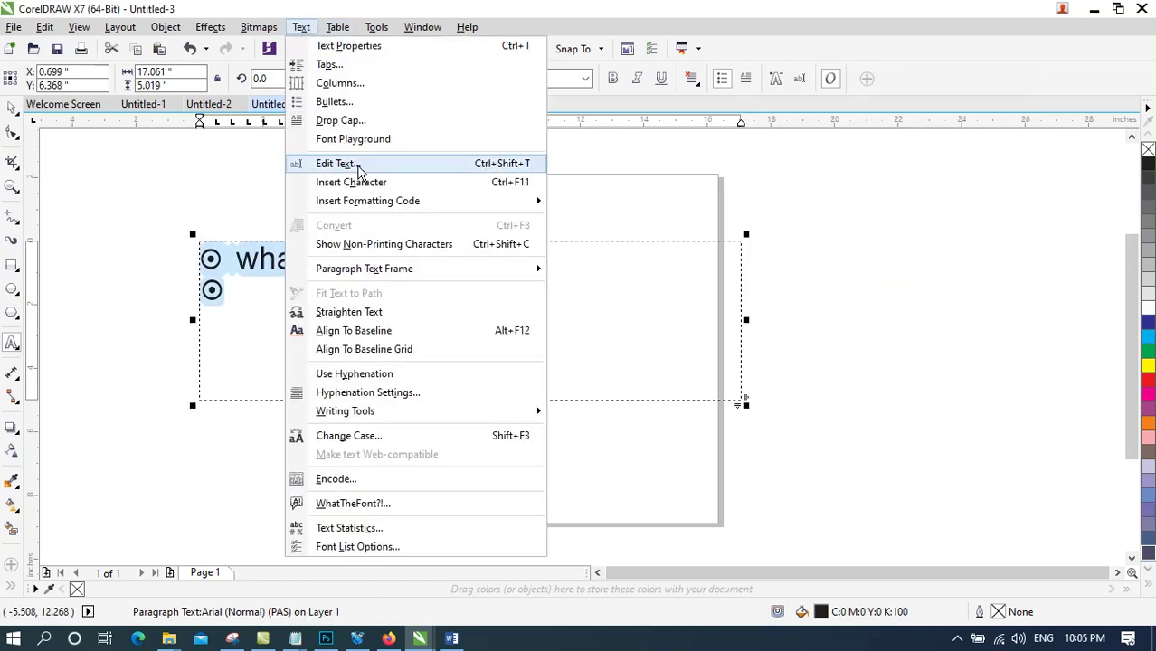
left_click(374, 120)
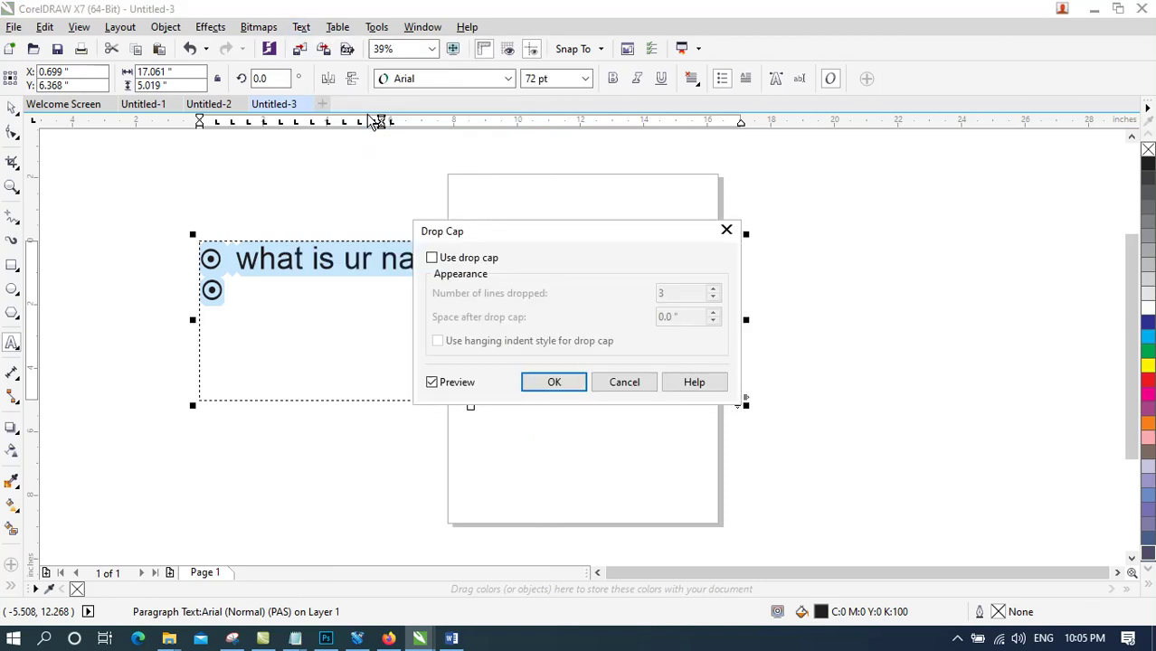
key("Escape")
Set the text-frame-to-bullet spacing of the selected bulleted lines to 0.29 inches in the Bullets settings
left_click(301, 27)
left_click(337, 27)
left_click(302, 27)
left_click(334, 102)
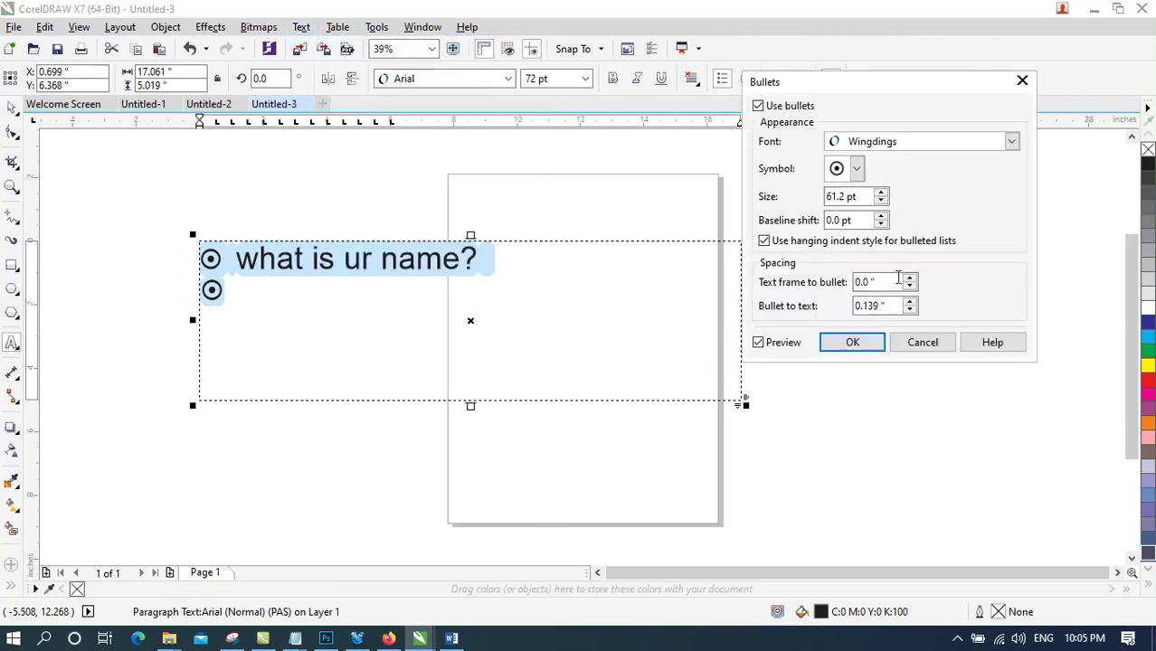
left_click(909, 278)
left_click(910, 278)
left_click(910, 279)
left_click(910, 279)
left_click(909, 279)
left_click(910, 279)
left_click(909, 278)
left_click(910, 278)
left_click(910, 278)
left_click(910, 279)
left_click(910, 279)
left_click(910, 279)
left_click(910, 279)
left_click(910, 279)
left_click(910, 278)
left_click(910, 277)
left_click(910, 278)
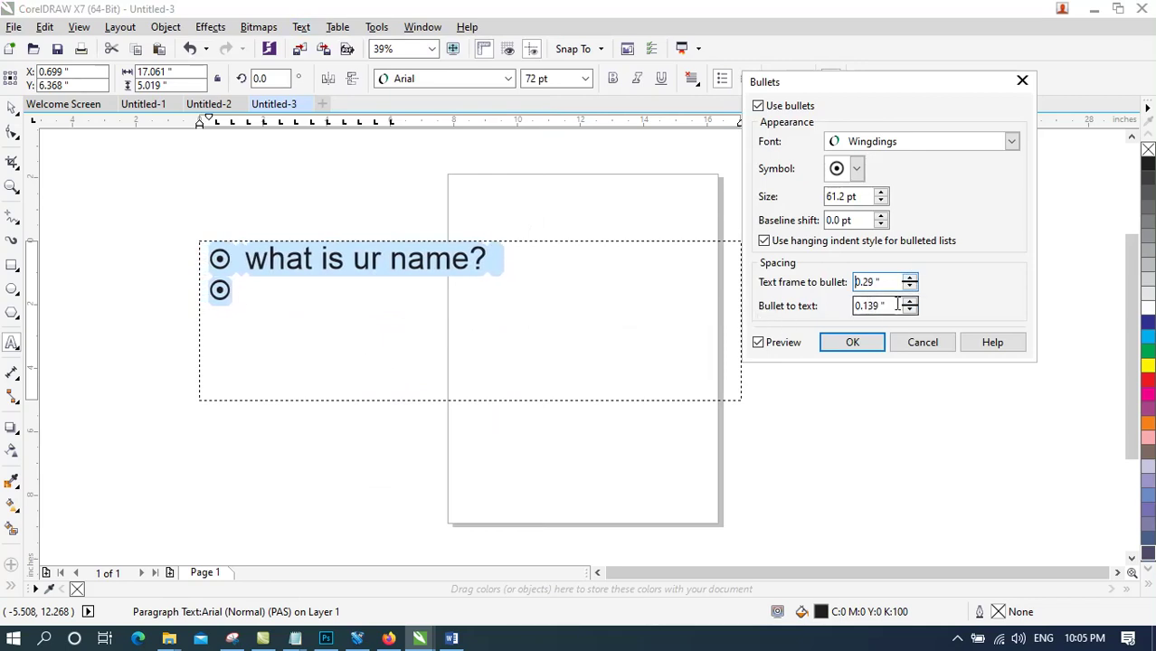
Try a bullet-to-text spacing of 0.269 inches on the selected bulleted lines
left_click(909, 303)
left_click(909, 303)
left_click(909, 303)
left_click(909, 303)
left_click(909, 303)
left_click(909, 303)
left_click(908, 303)
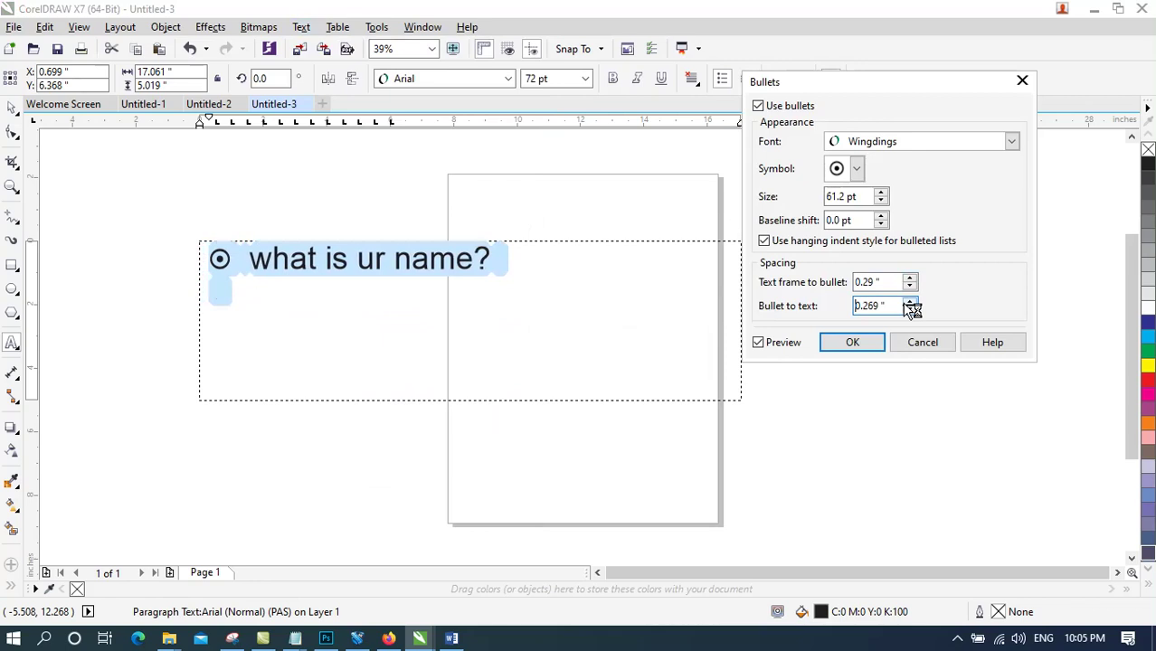
Toggle the bullets off and on, try G2 Electronics as the bullet font, and cancel the bullet changes
left_click(785, 107)
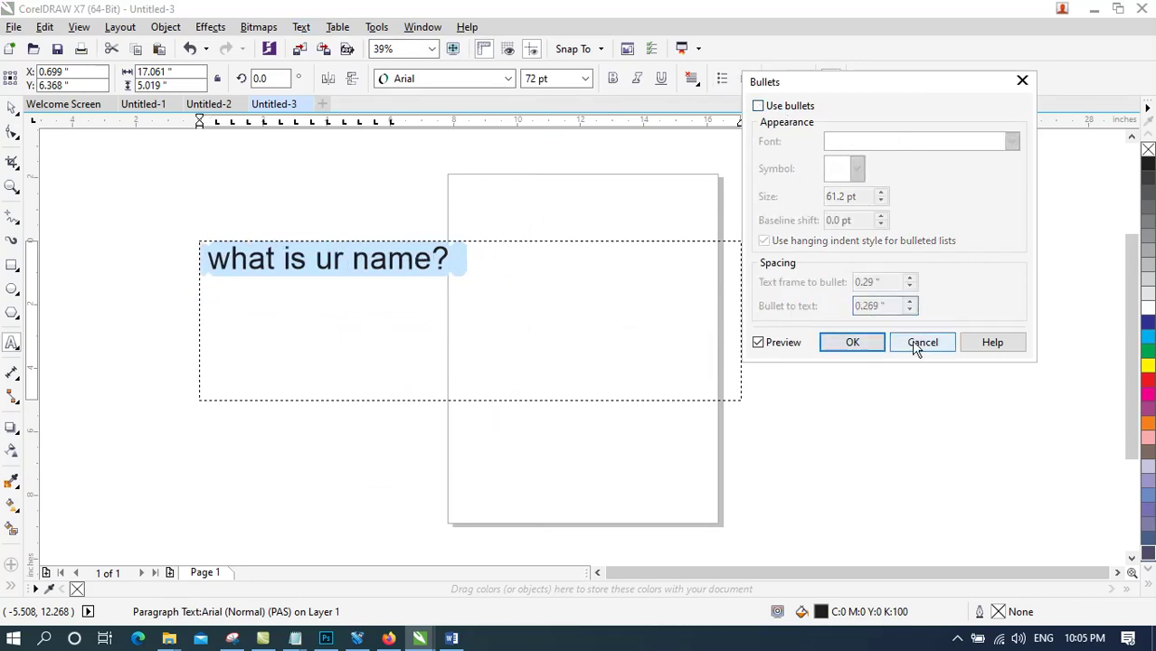
left_click(785, 107)
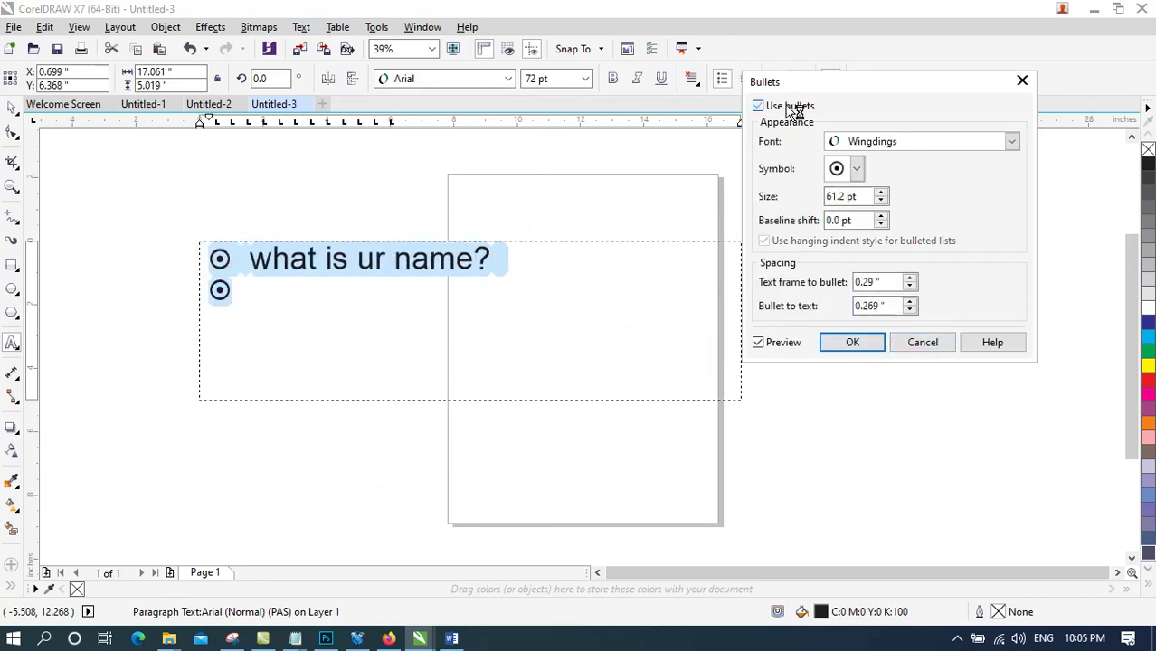
left_click(895, 142)
left_click(875, 234)
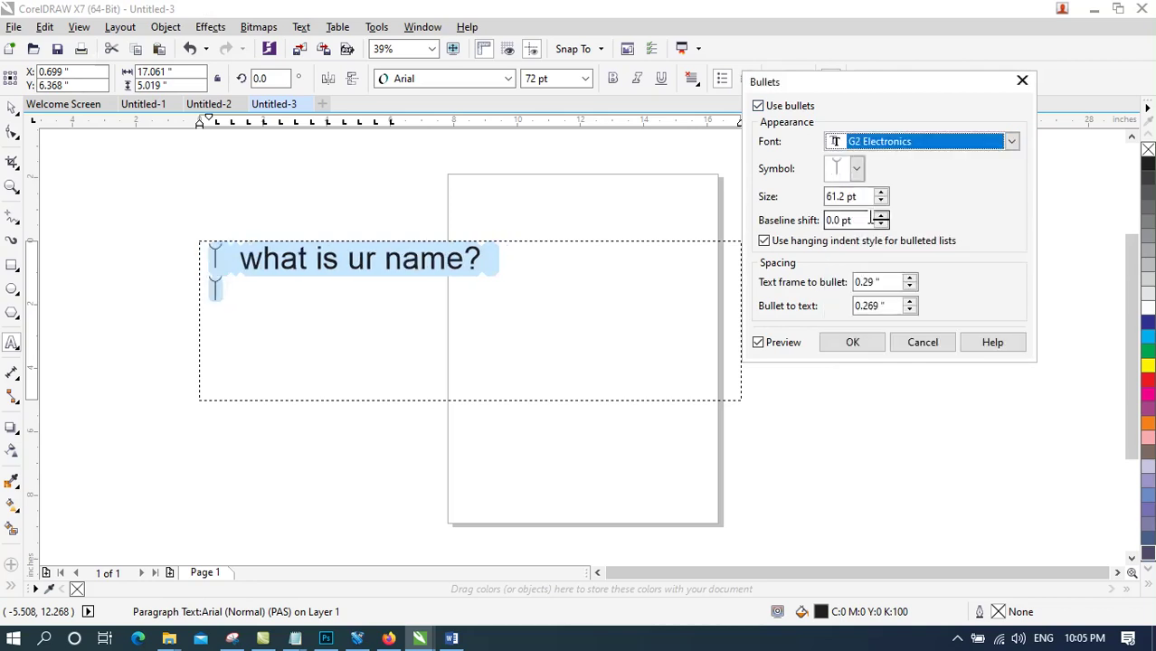
left_click(923, 342)
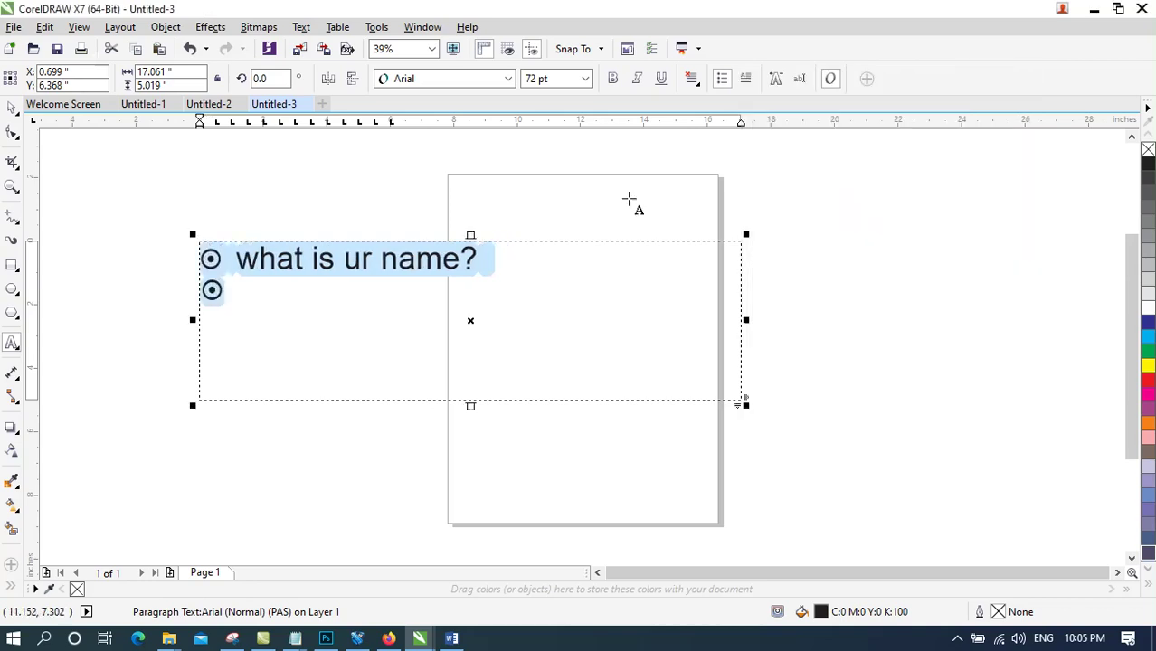
left_click(312, 28)
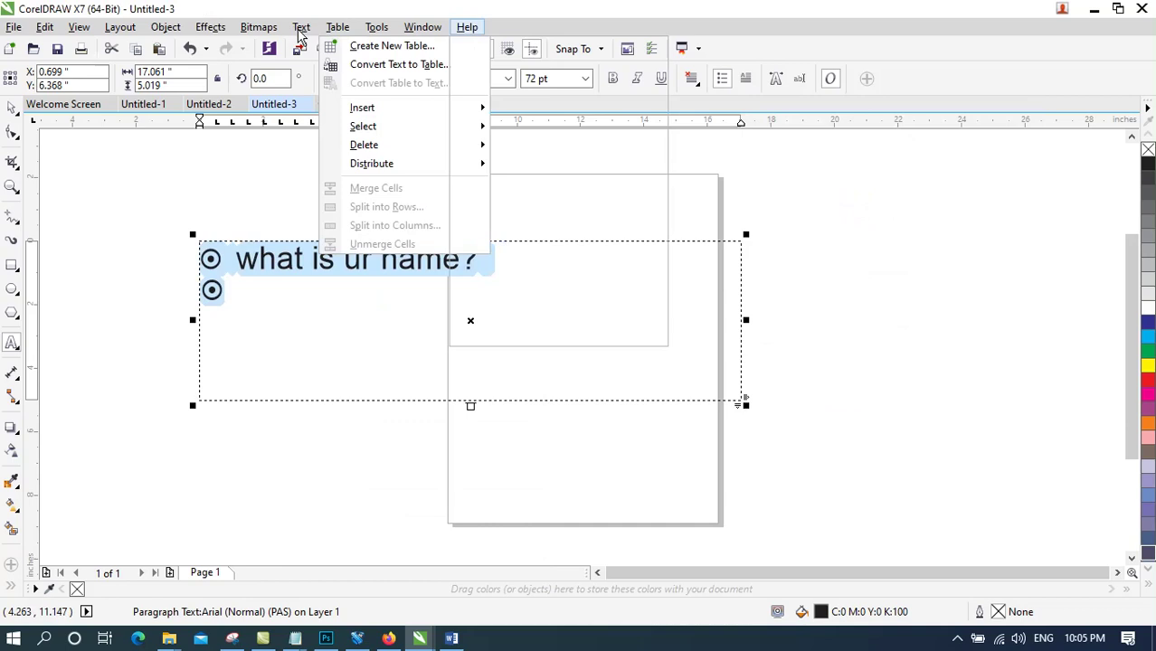
left_click(302, 30)
left_click(302, 30)
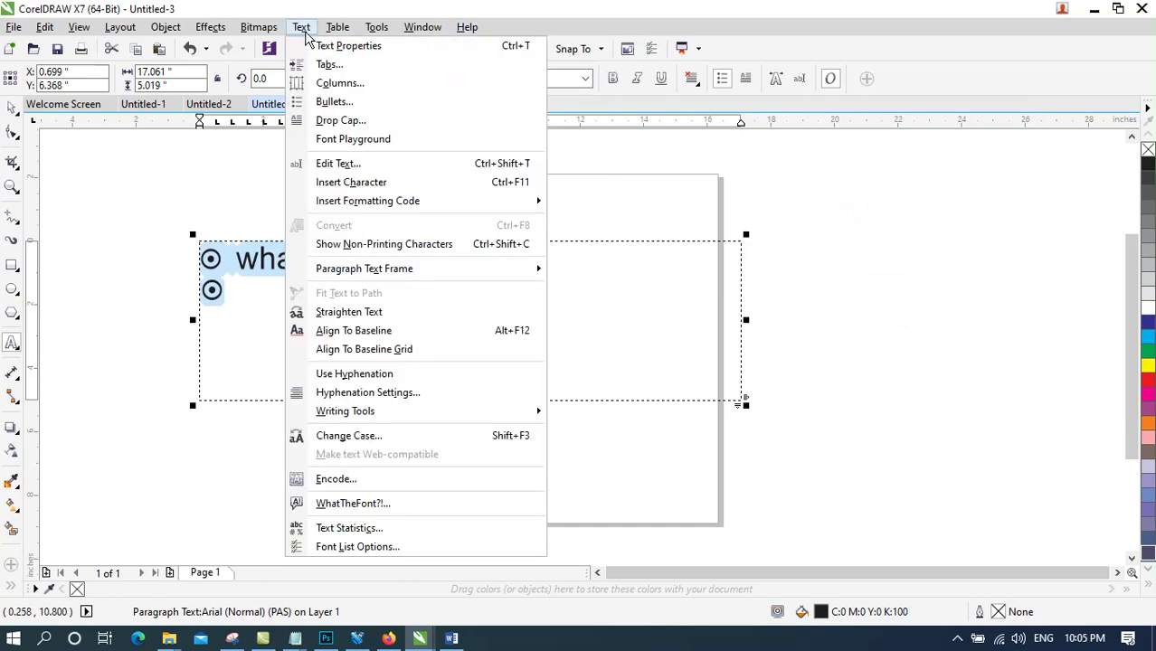
left_click(827, 371)
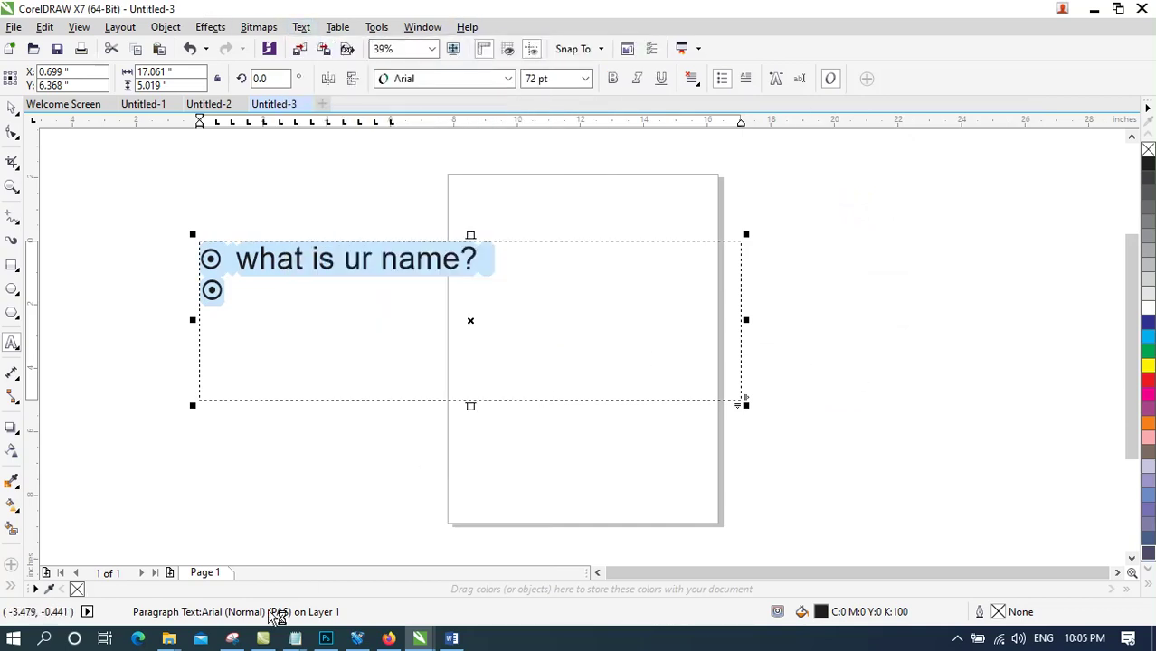
Switch to the Untitled-1 document and select all the visible text in its paragraph frame
left_click(152, 105)
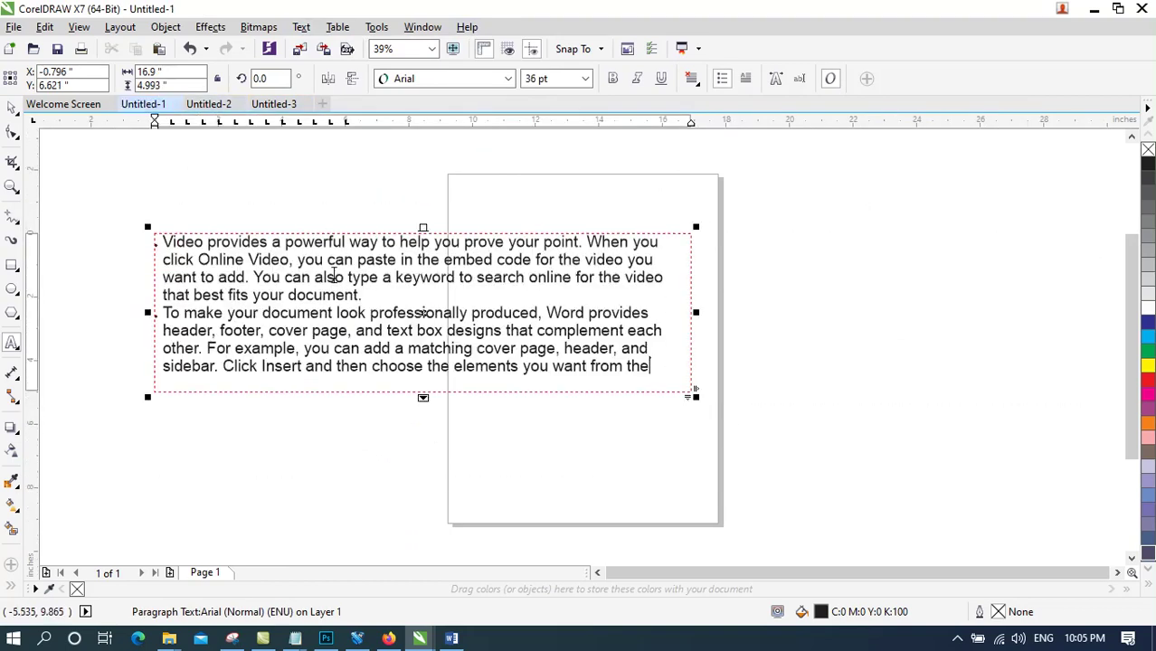
left_click(301, 27)
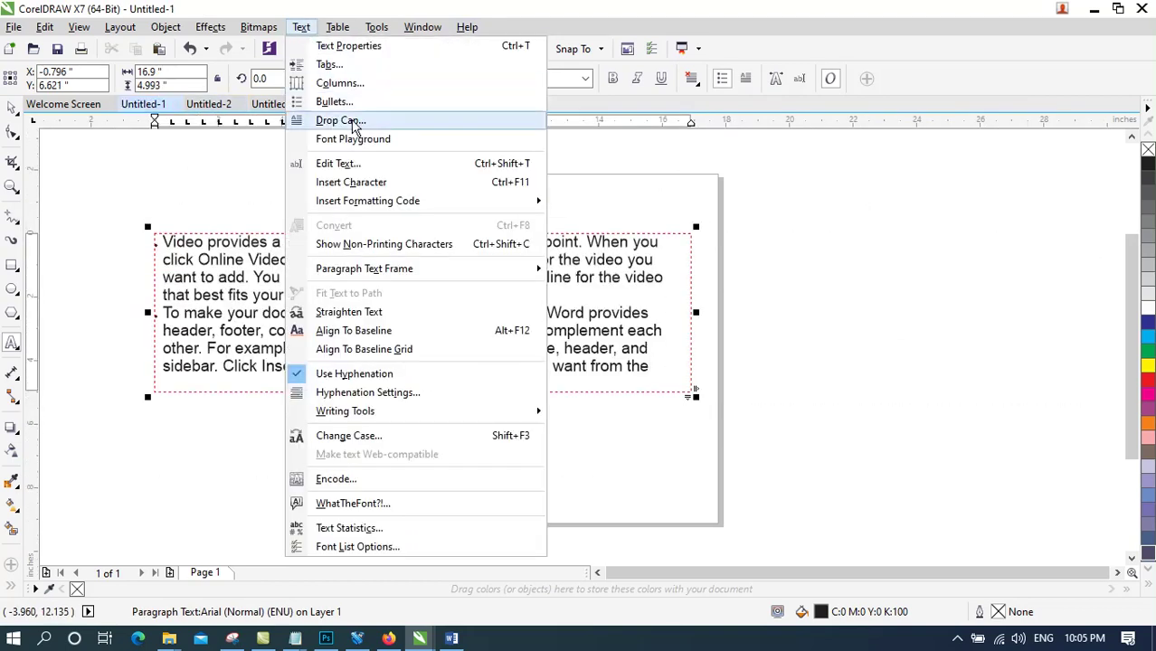
left_click(348, 119)
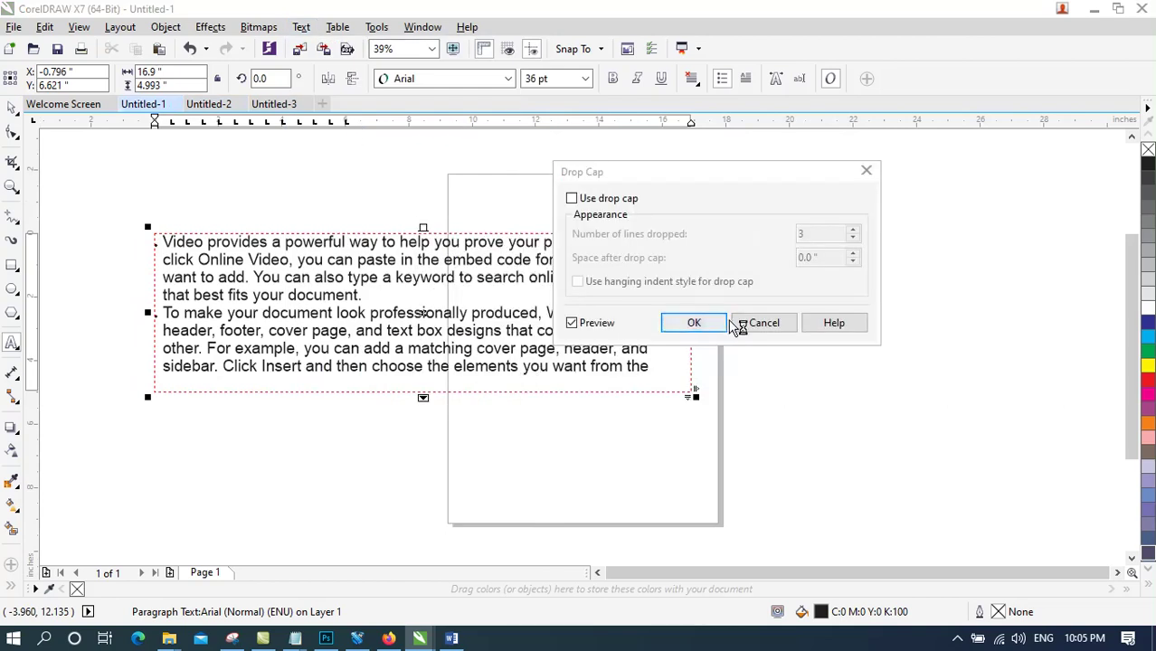
left_click(692, 323)
left_click_drag(656, 366, 170, 149)
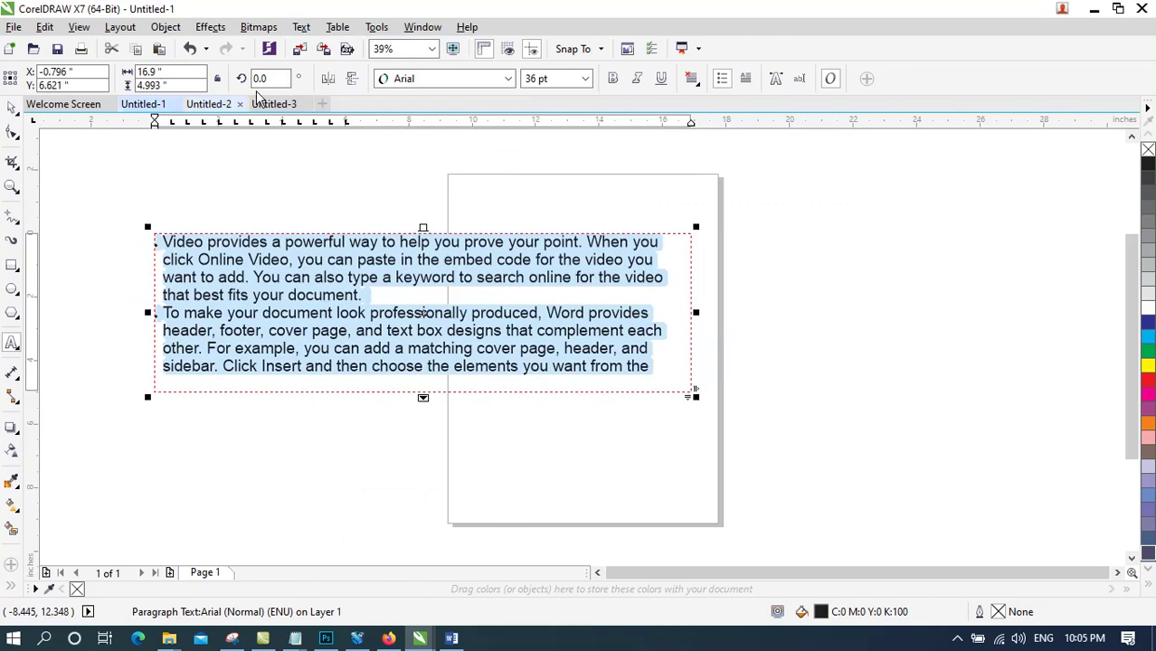
left_click(647, 365)
left_click_drag(647, 365, 116, 224)
Turn on drop caps for the selected paragraphs with the preview kept clear of the Drop Cap settings
left_click(301, 26)
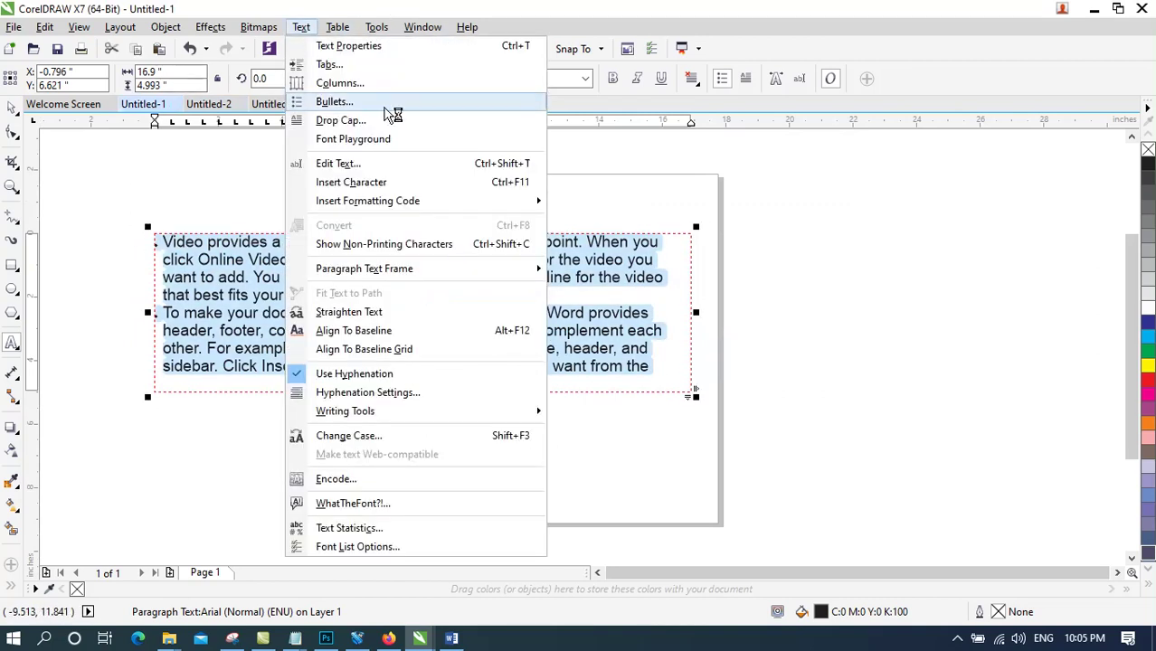
left_click(357, 122)
left_click_drag(712, 178, 768, 90)
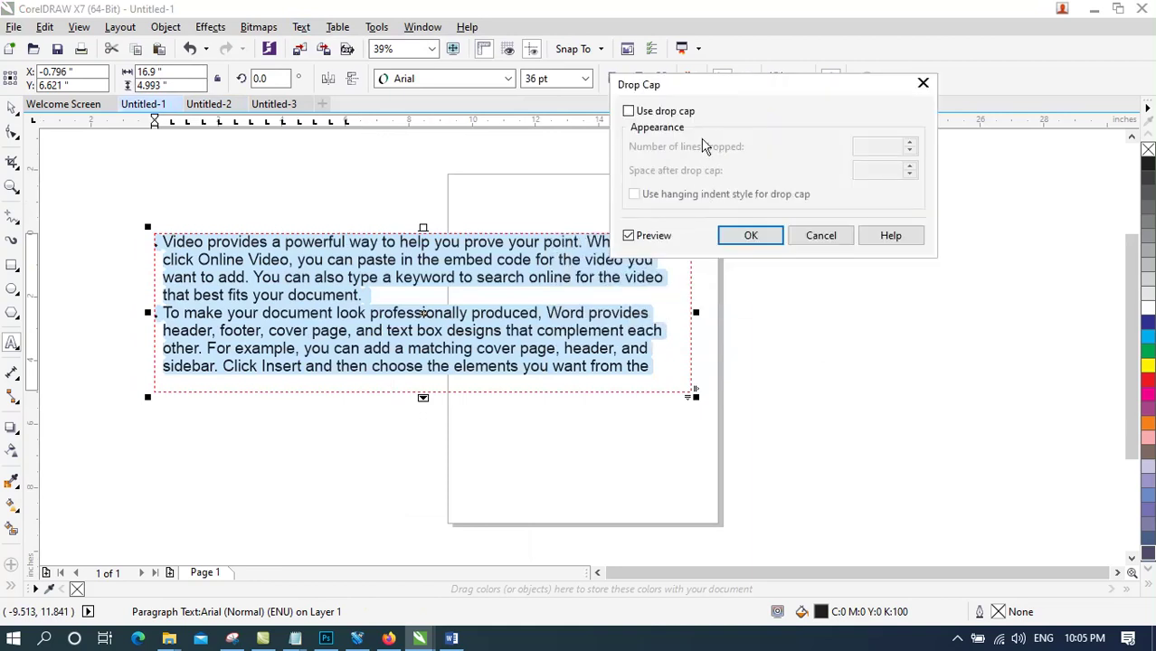
left_click(672, 114)
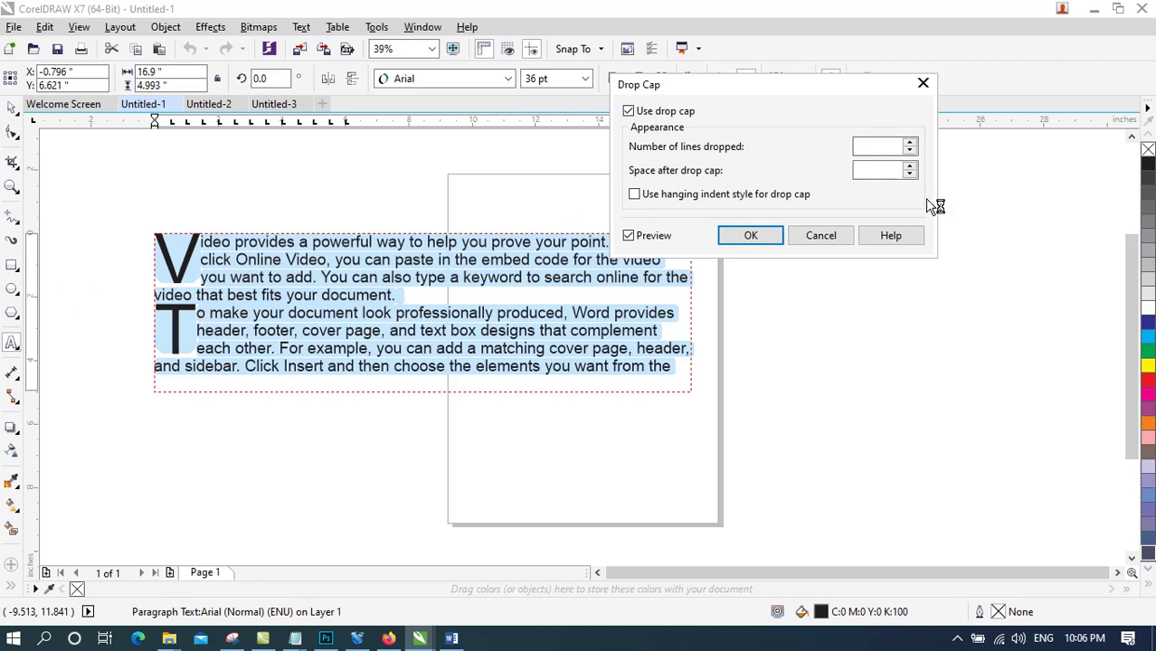
Set the drop cap to 2 lines with 0.6 inches of space after it, using the hanging indent style
left_click(908, 152)
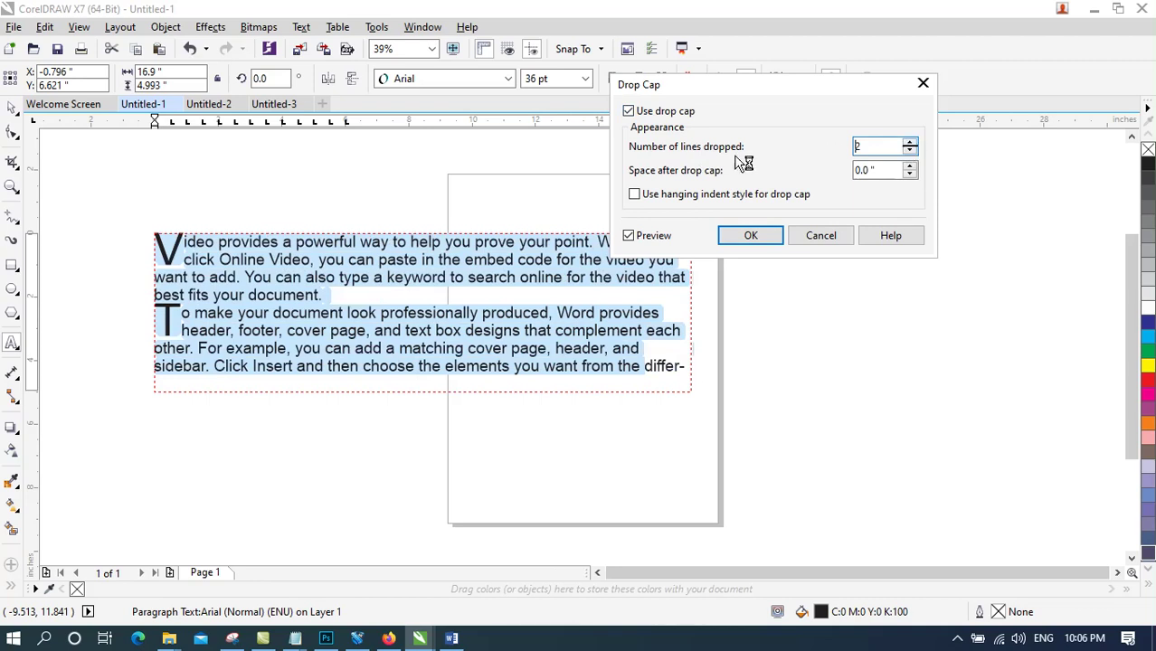
left_click(909, 167)
left_click(909, 166)
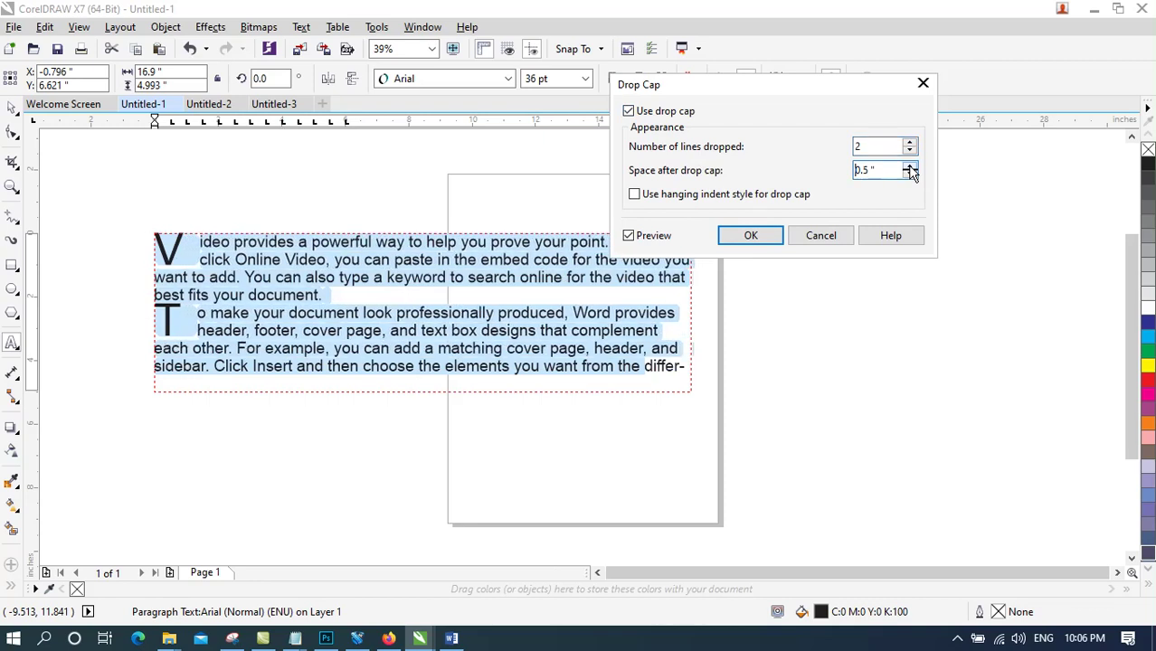
left_click(909, 166)
left_click(634, 194)
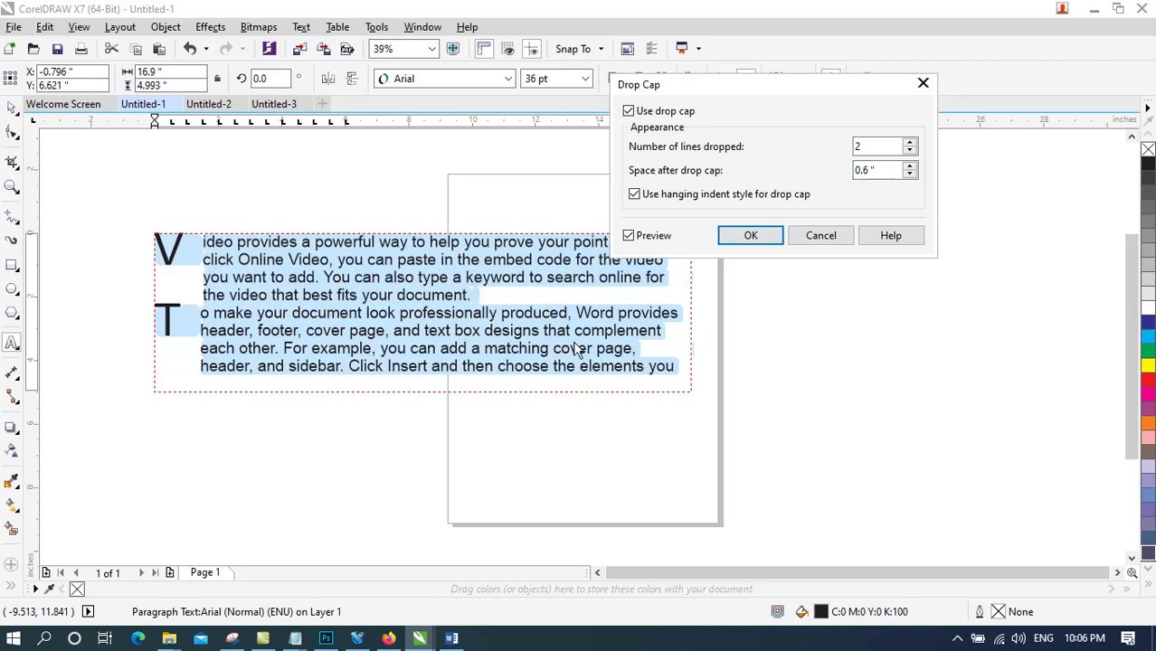
Turn off drop caps for the selected paragraphs and apply the setting
left_click(667, 111)
left_click(764, 236)
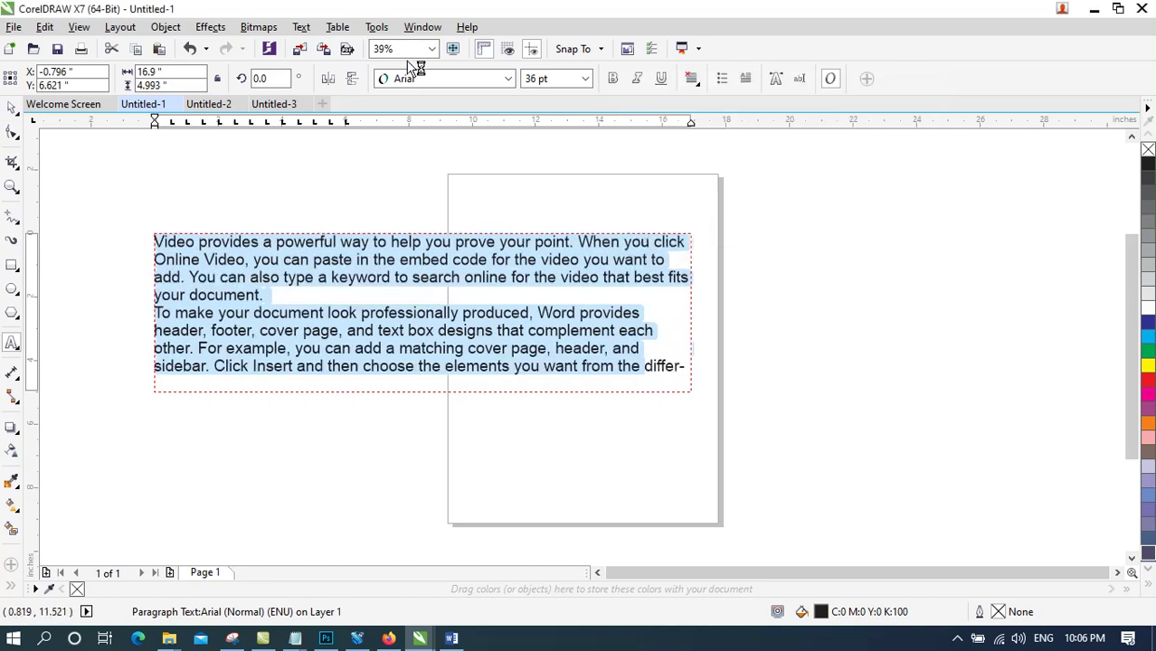
Examine the Arial, Tahoma and Segoe UI samples in the Font Playground, trying another sample display mode and returning to the single-line one
left_click(315, 28)
left_click(380, 139)
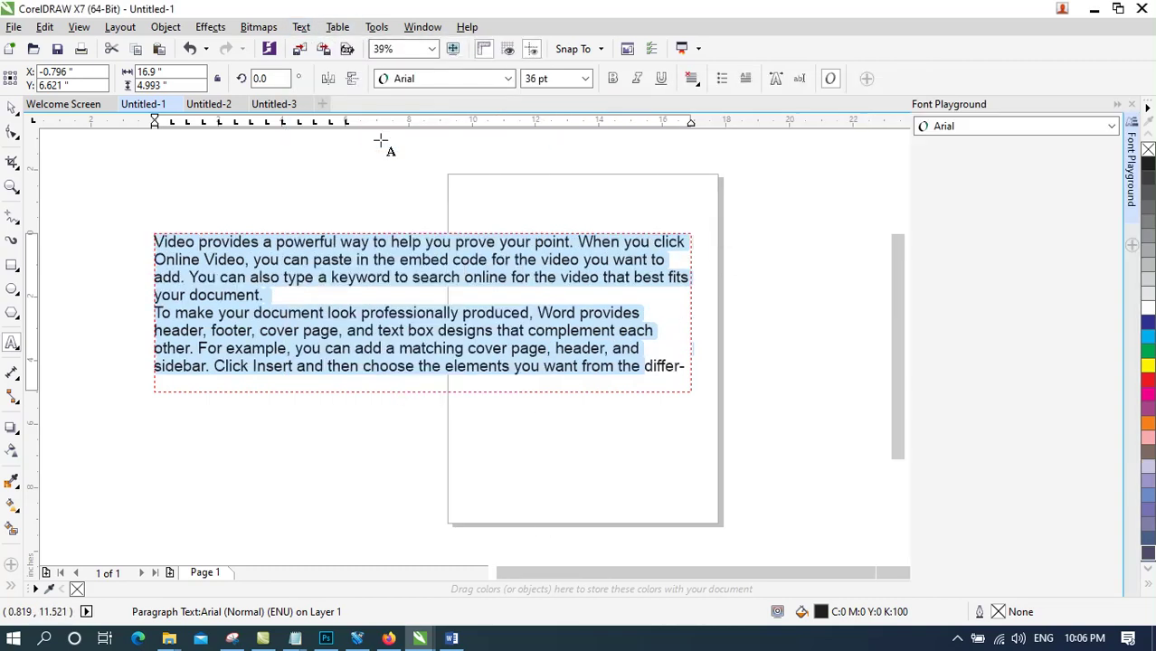
left_click(988, 260)
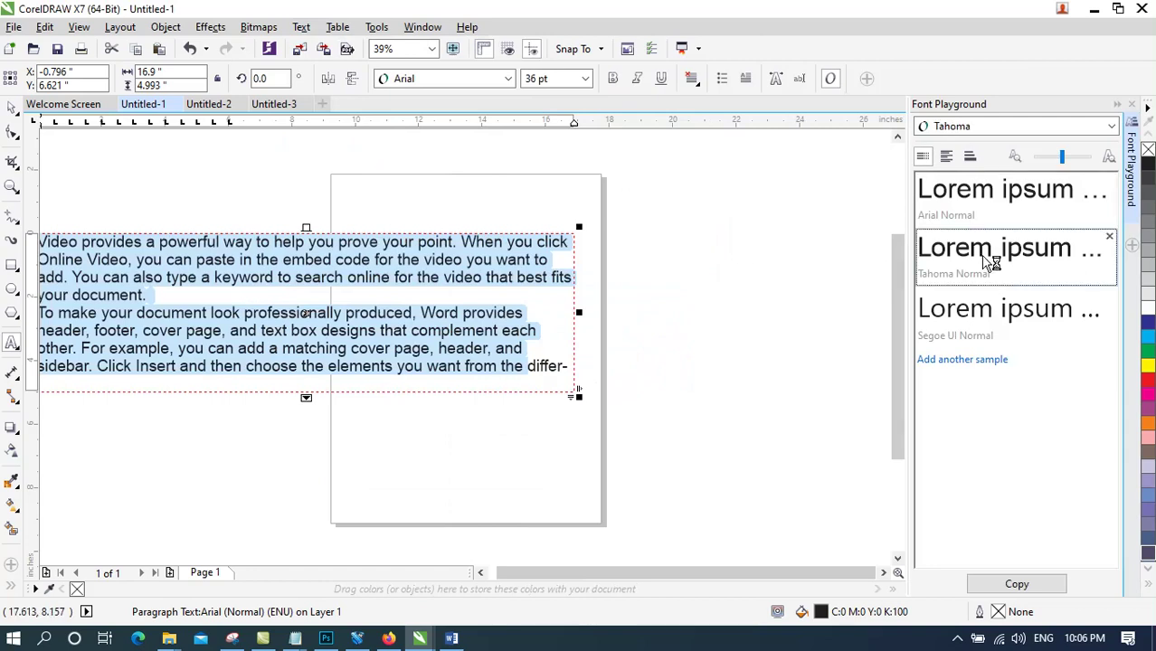
left_click(993, 190)
left_click(989, 270)
left_click(975, 312)
left_click(1094, 202)
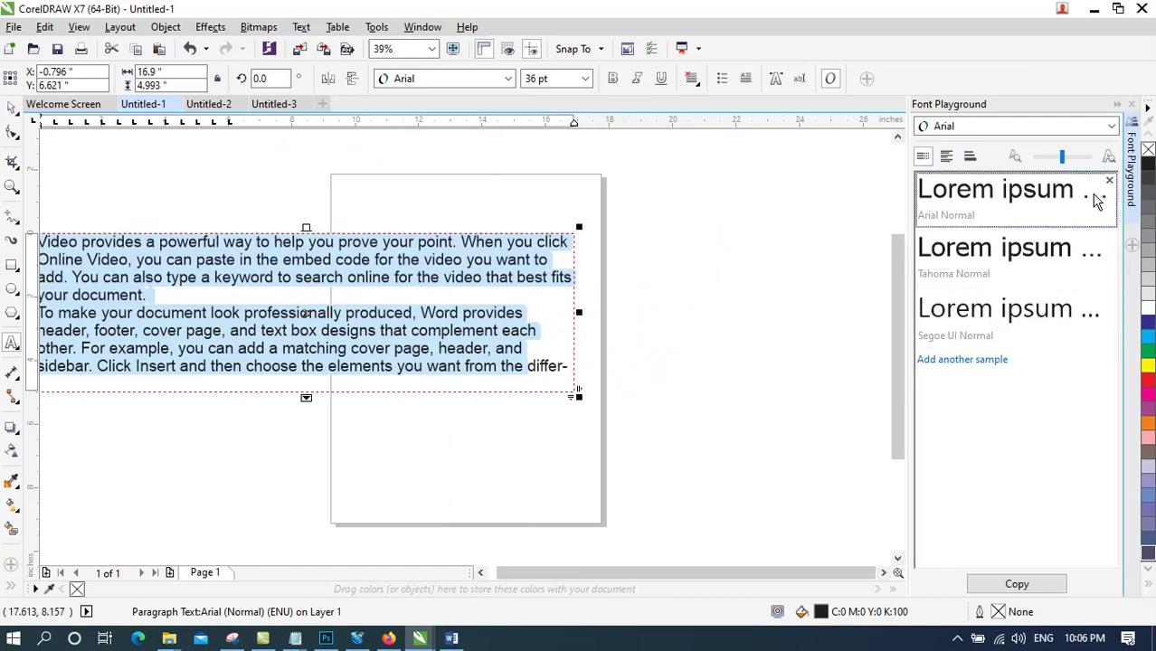
left_click(953, 158)
left_click(926, 159)
left_click(987, 263)
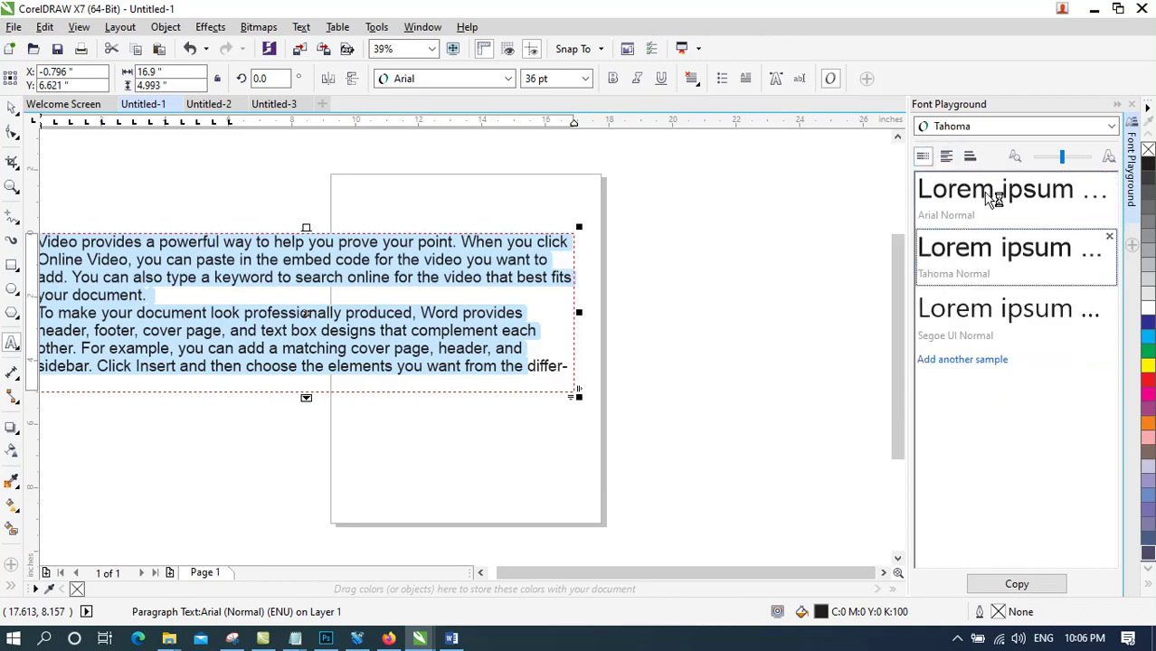
Change the Tahoma sample in the Font Playground to Segoe UI and copy the third sample
left_click(1018, 128)
left_click(949, 189)
left_click(955, 194)
left_click(970, 253)
left_click(992, 317)
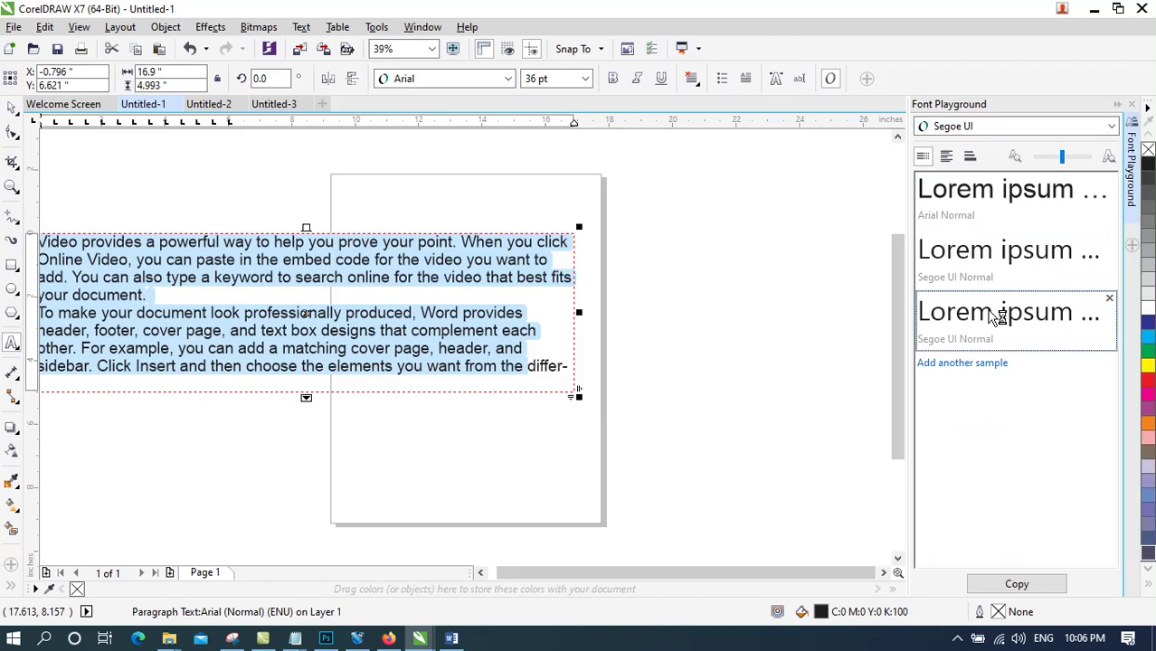
left_click(1031, 584)
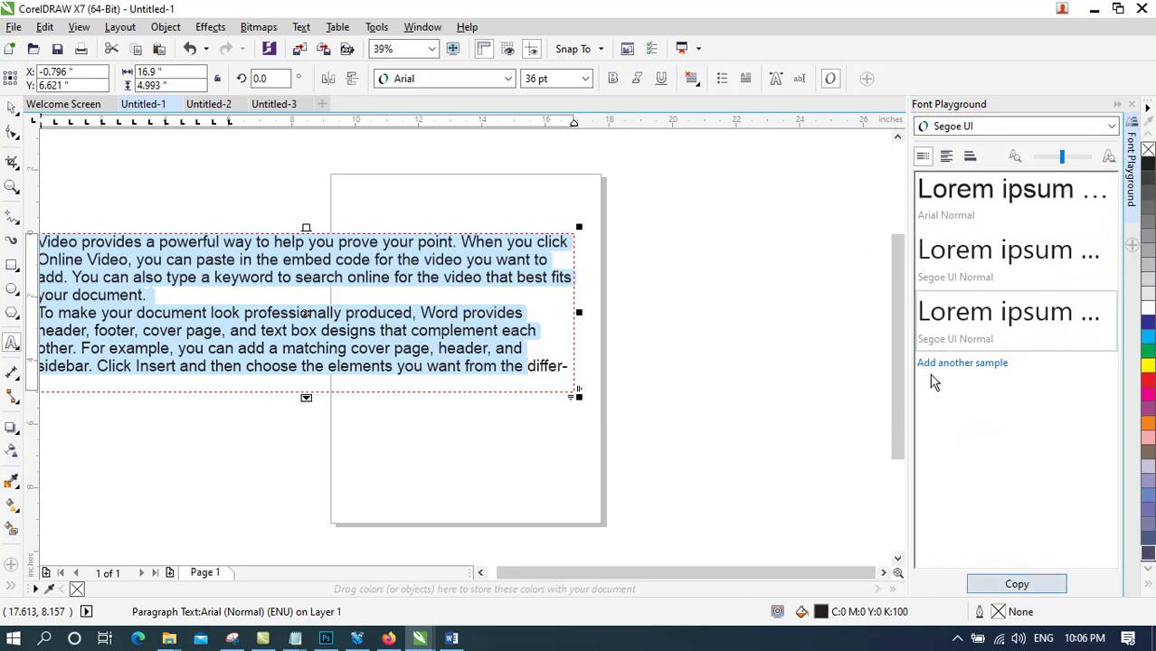
View the frame's full text in the Edit Text dialog and close it without changes
left_click(301, 26)
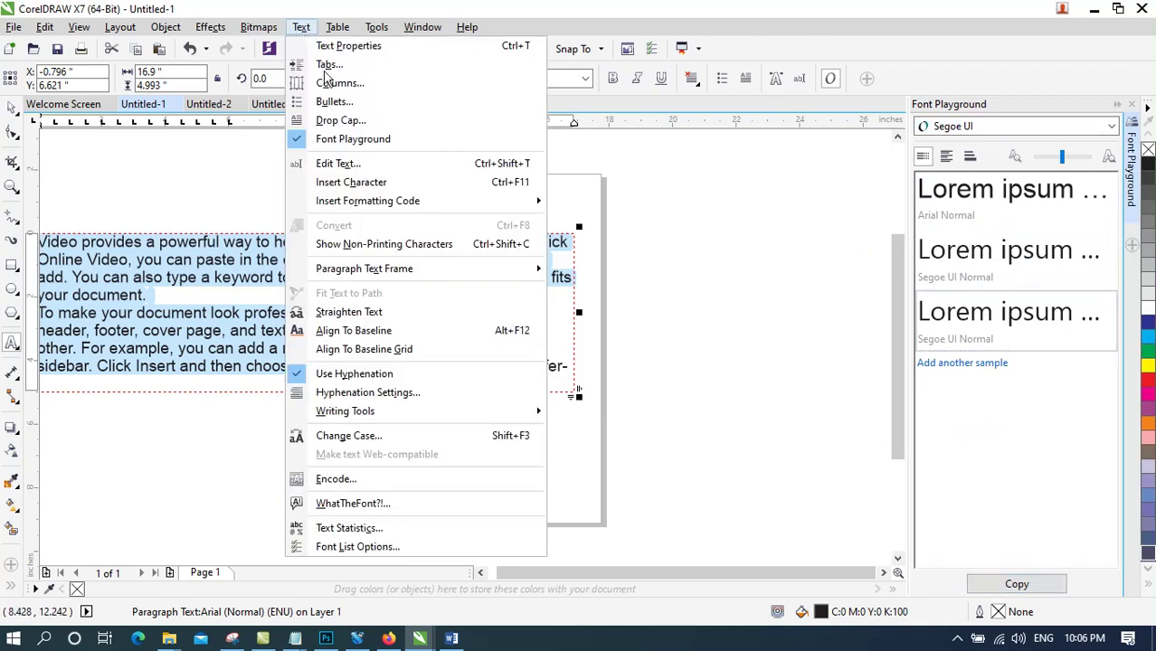
left_click(421, 178)
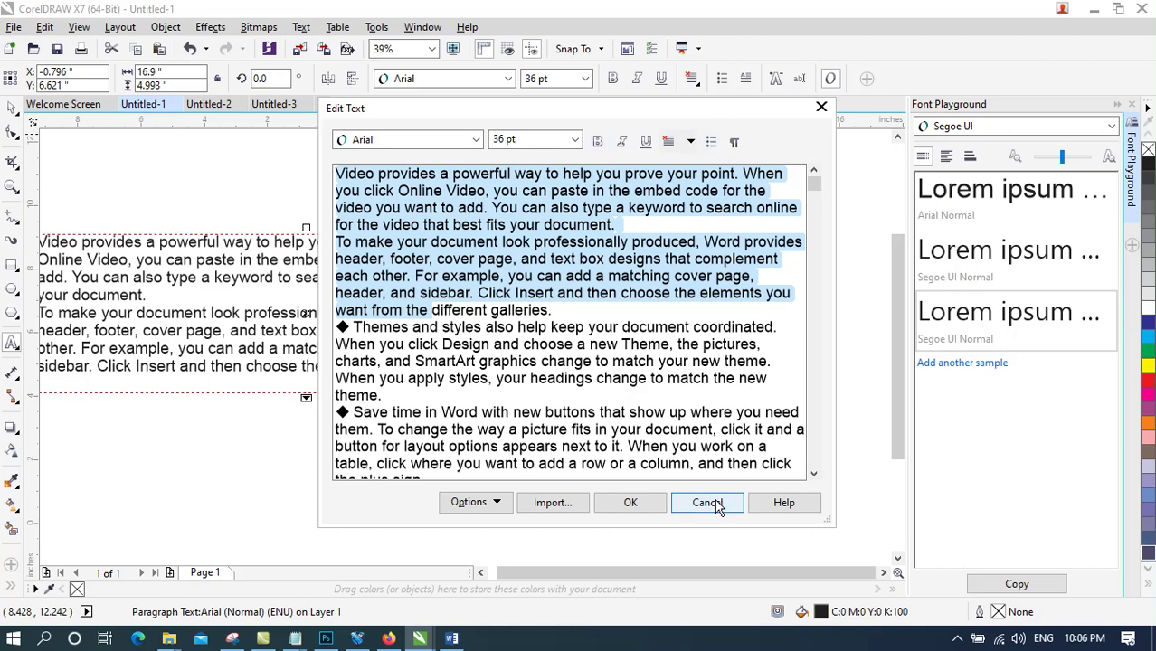
left_click(708, 503)
left_click(302, 27)
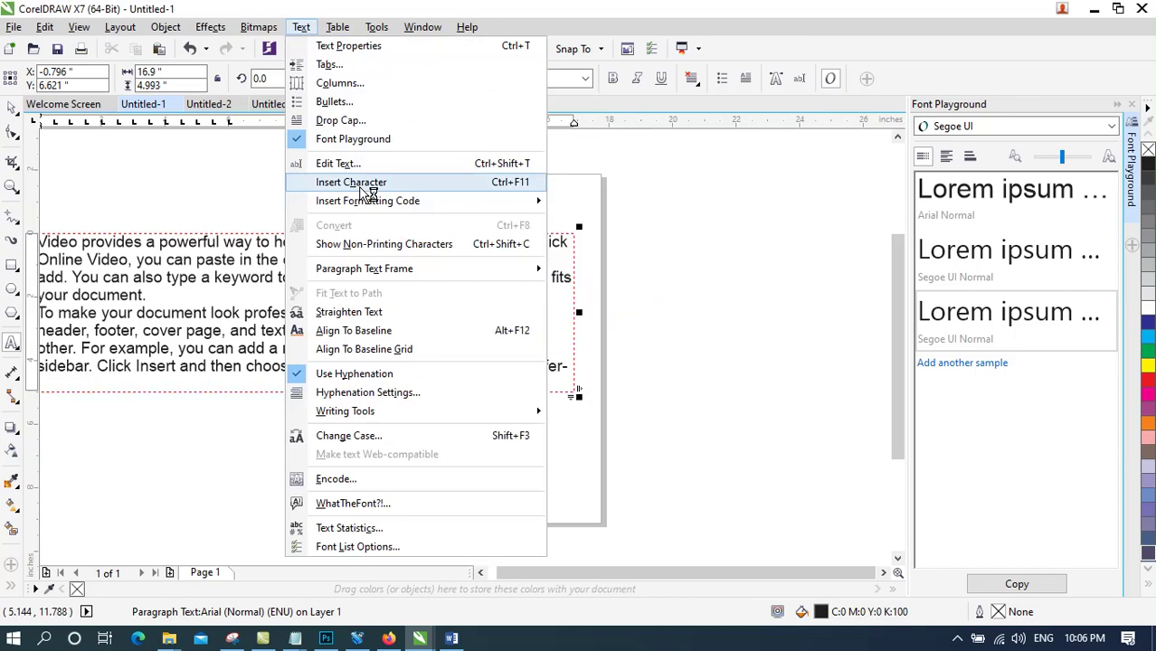
left_click(691, 250)
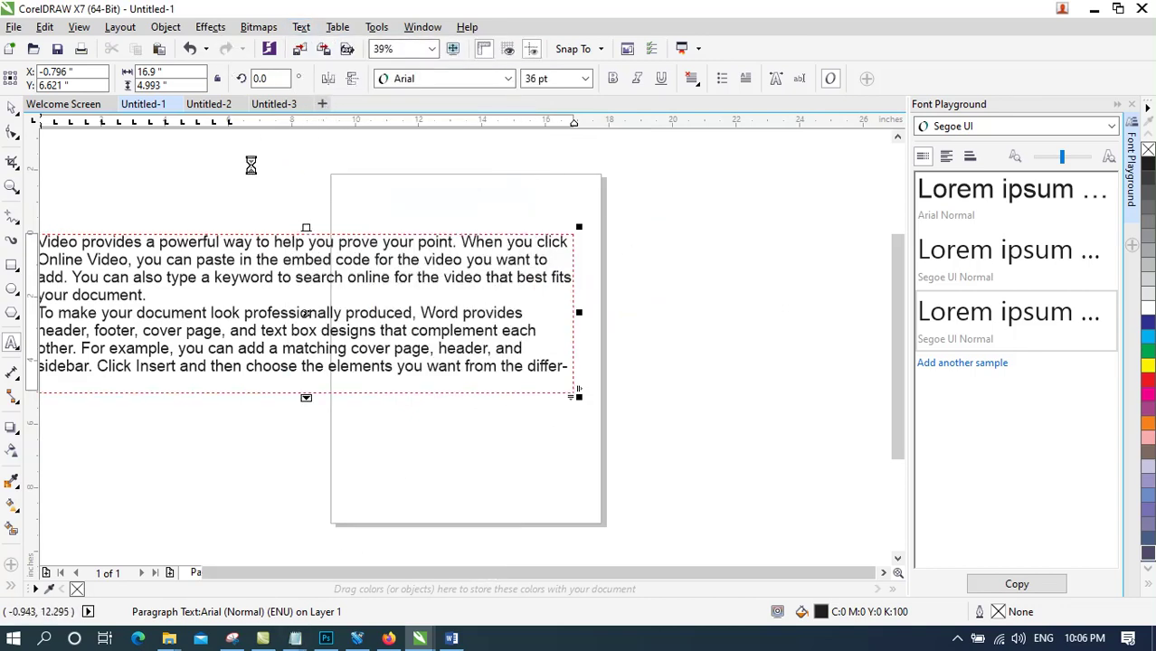
In a new document, draw a paragraph text frame about 17.2 by 3.5 inches and set its font size to 48 pt
left_click(12, 343)
left_click_drag(197, 222, 746, 332)
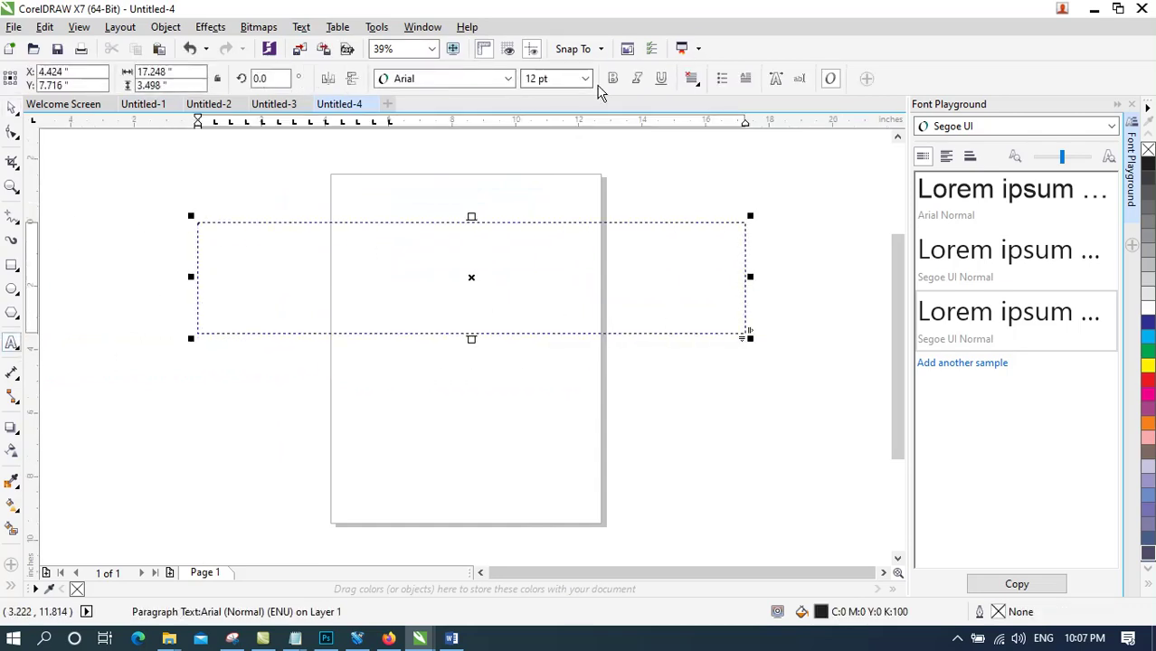
left_click(585, 79)
left_click(556, 245)
left_click(585, 78)
left_click(549, 241)
left_click(585, 79)
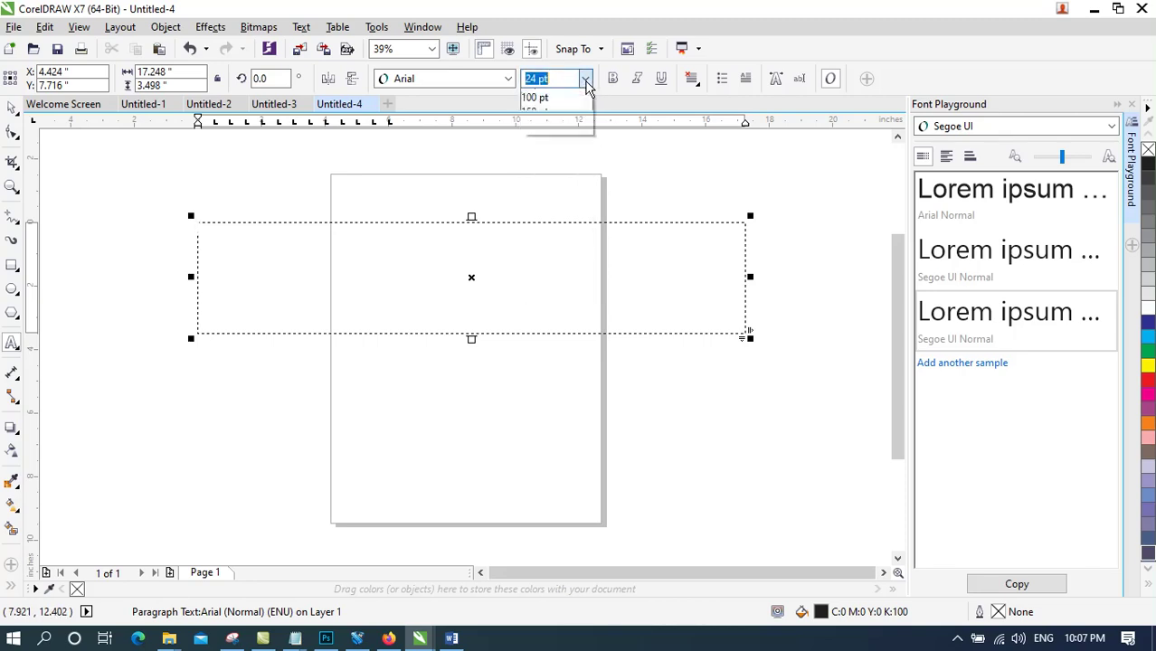
left_click(541, 283)
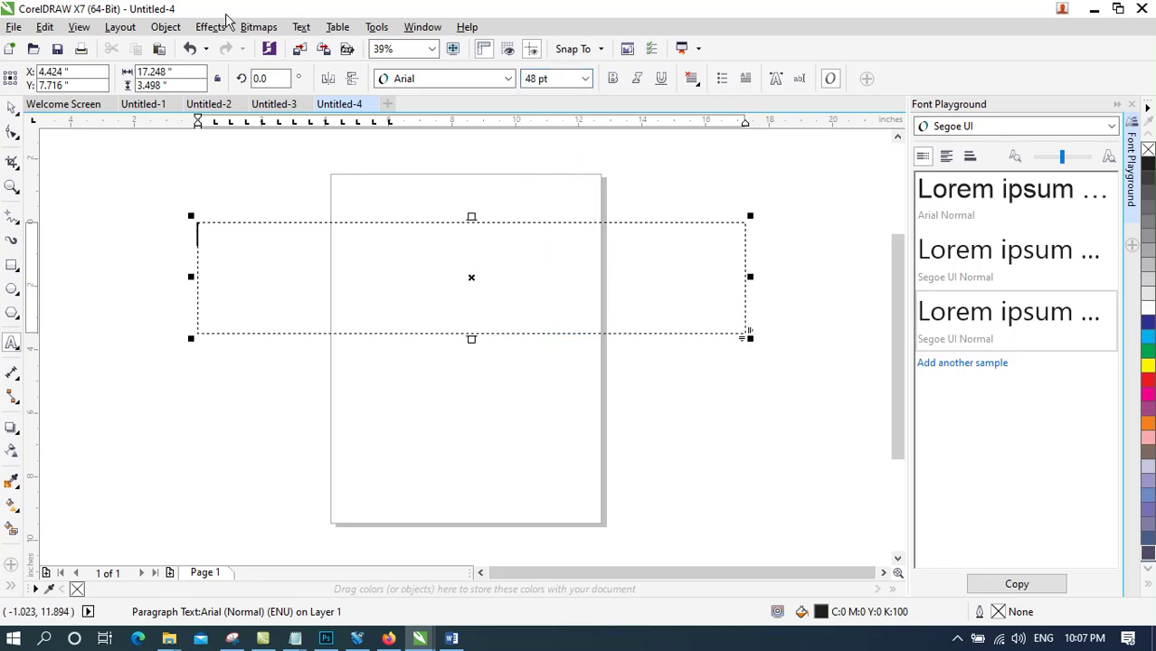
Insert the Arial character "A" into the empty text frame using Insert Character
left_click(302, 28)
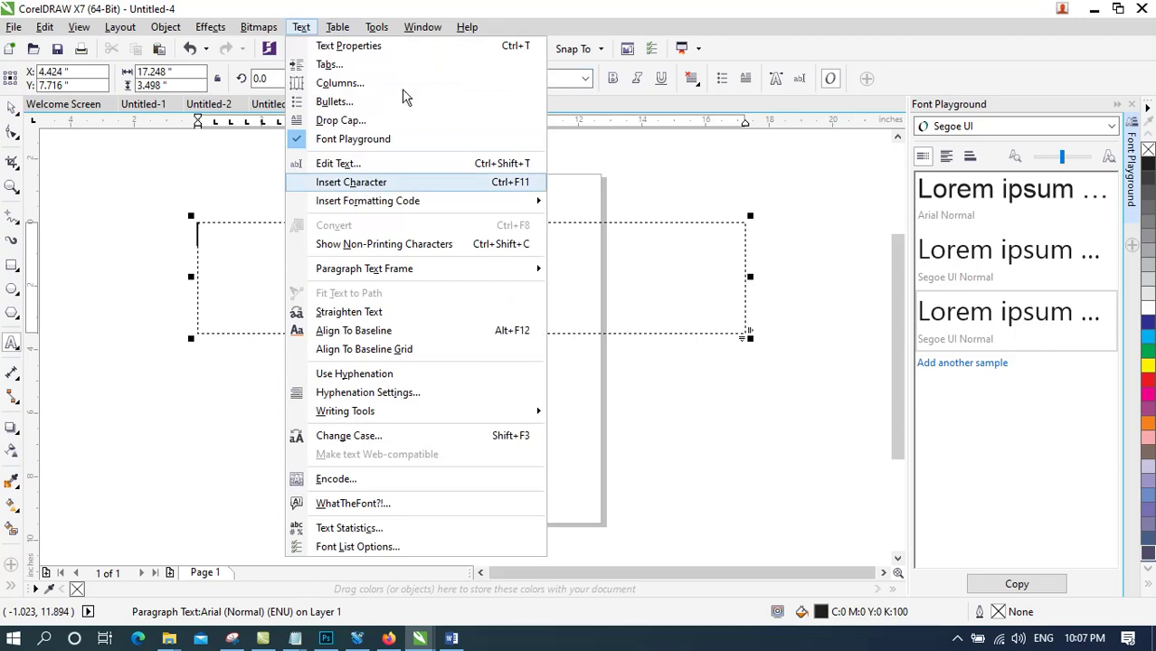
left_click(541, 183)
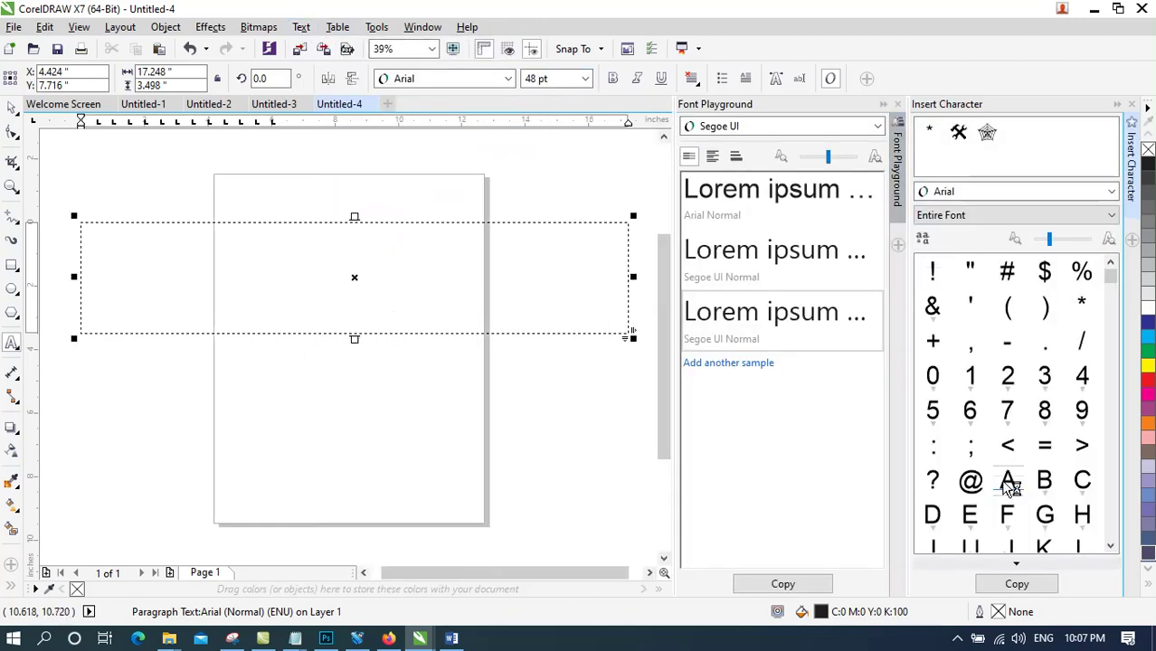
double_click(1007, 481)
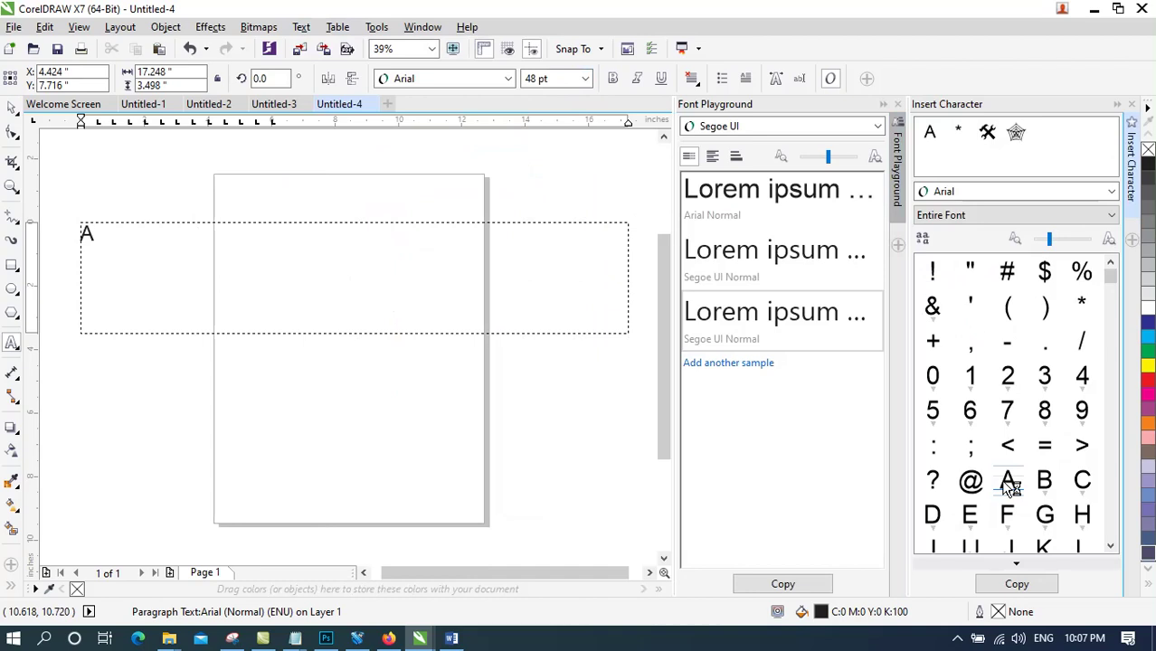
Insert the Arial characters "8" and "C" after the "A", and close the Insert Character and Font Playground dockers
double_click(1043, 413)
double_click(1080, 482)
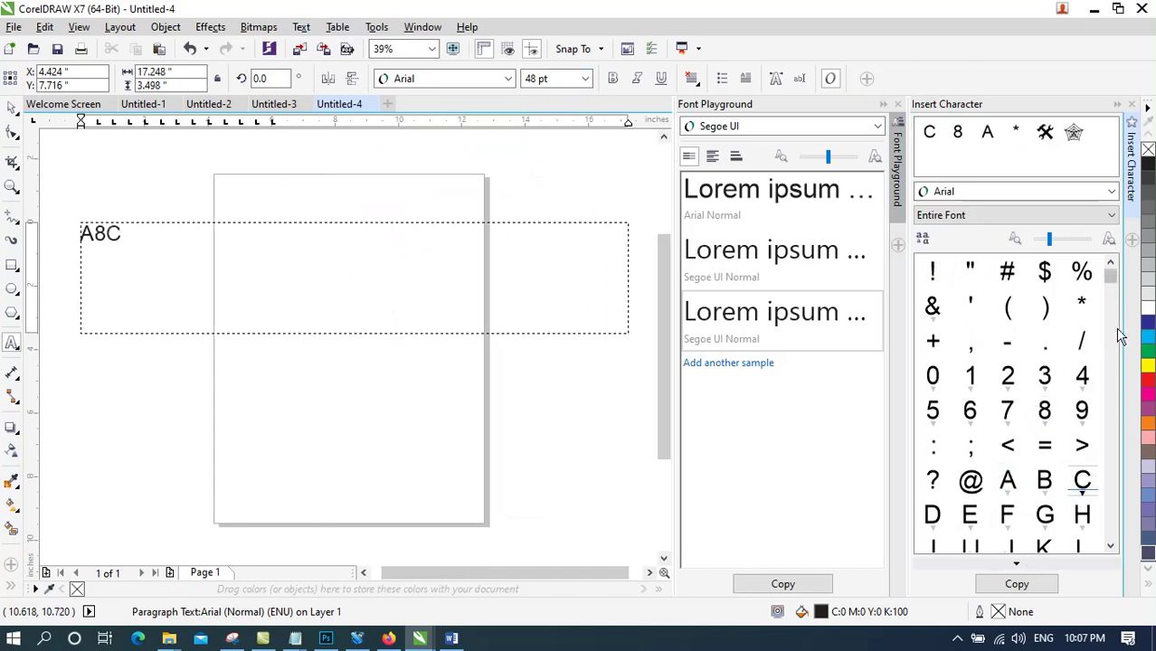
scroll(1117, 380, "down", 6)
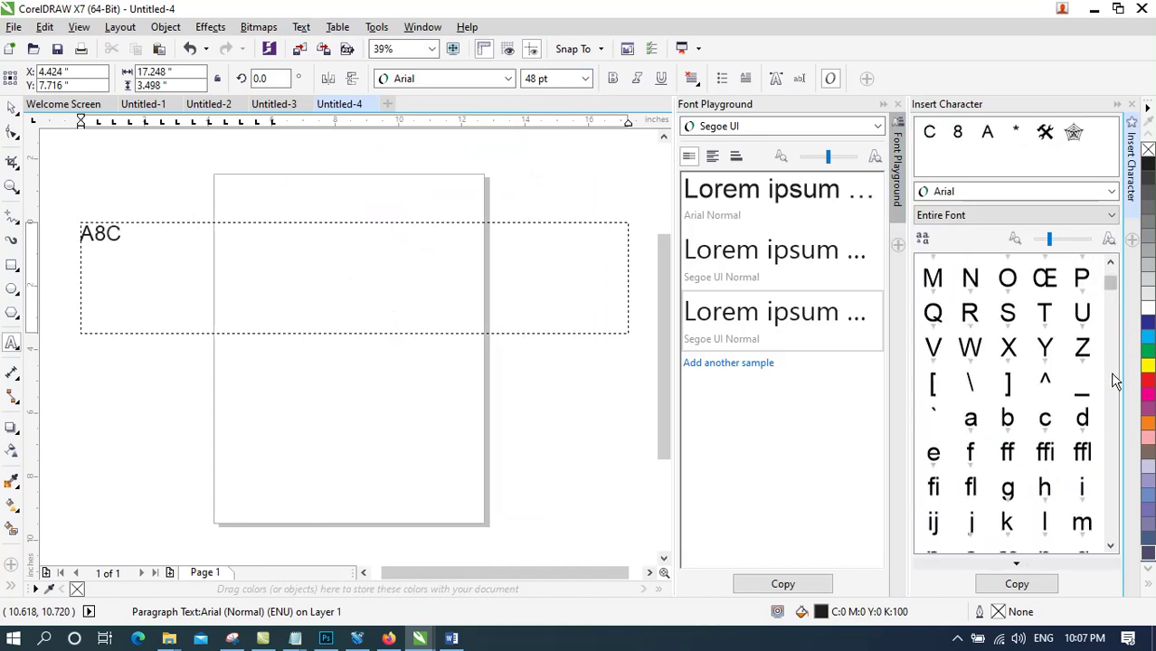
scroll(1114, 403, "down", 10)
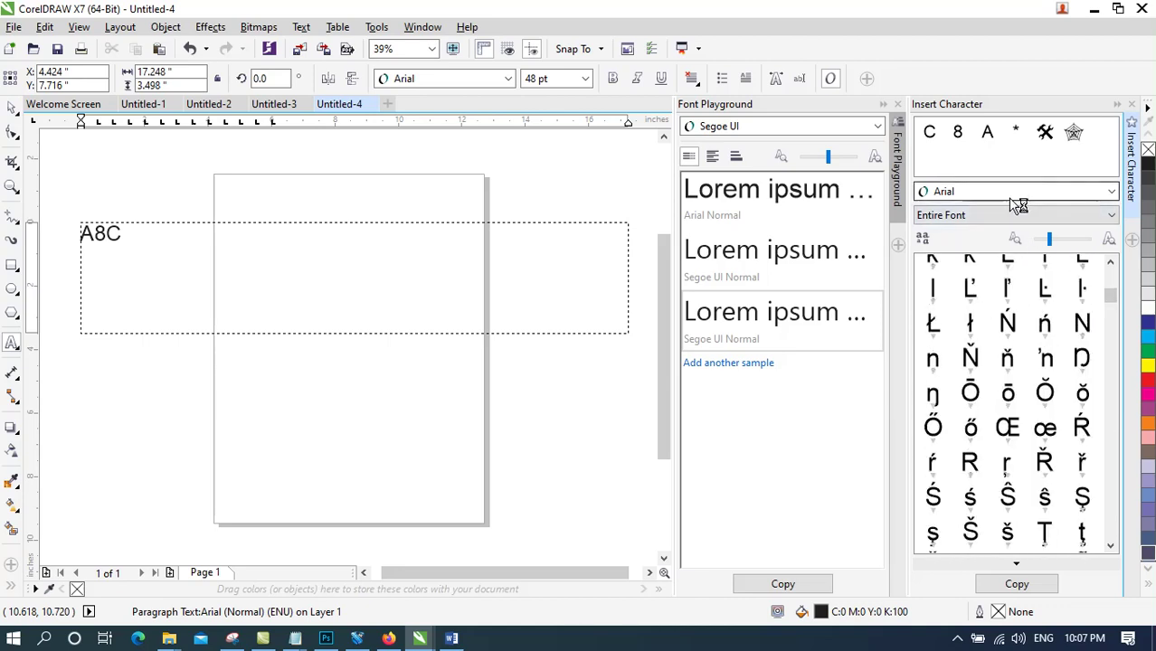
left_click(1133, 104)
left_click(1133, 105)
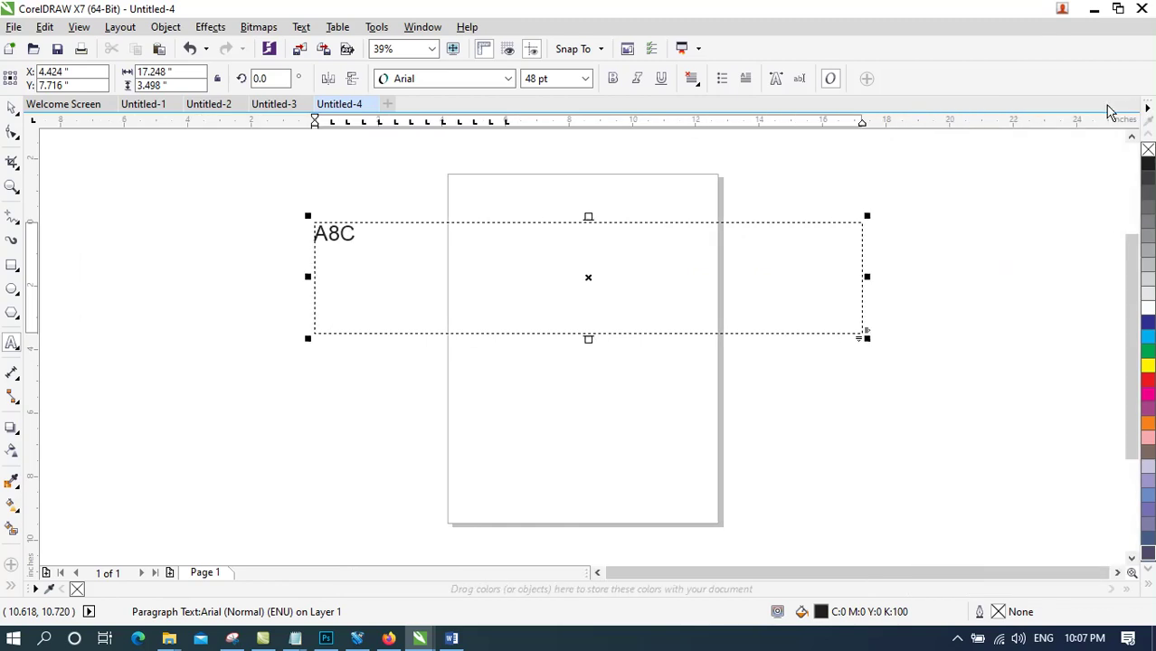
Insert a ¼ Em Space formatting code after "A8C" and start a new line below it
left_click(303, 28)
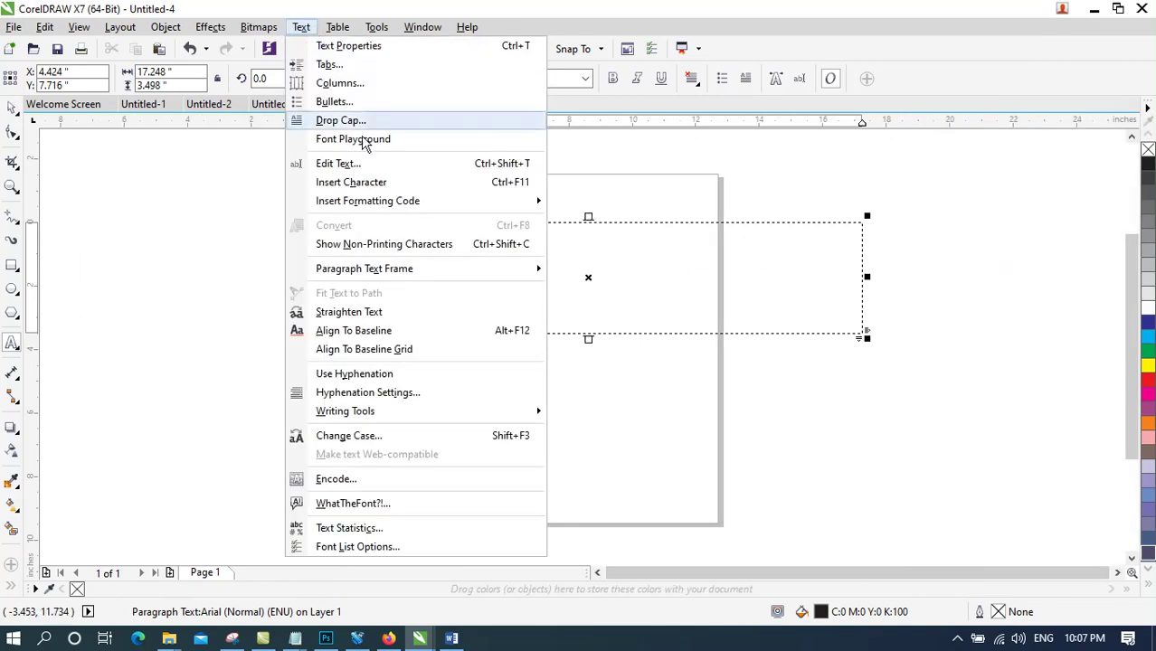
mouse_move(380, 203)
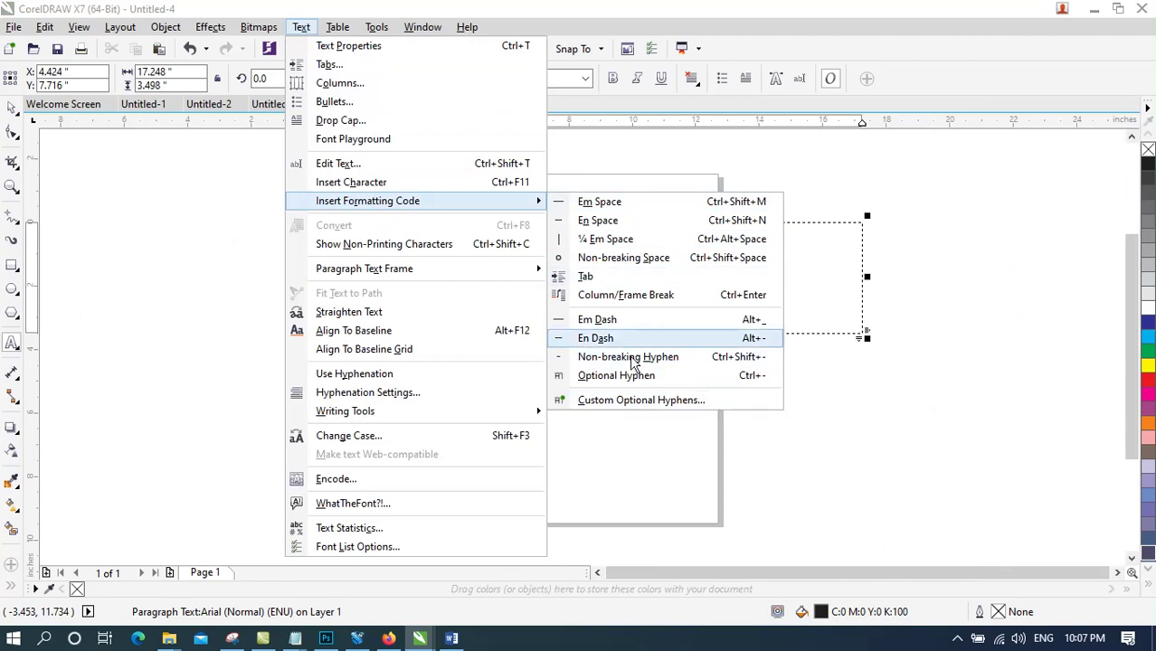
left_click(597, 239)
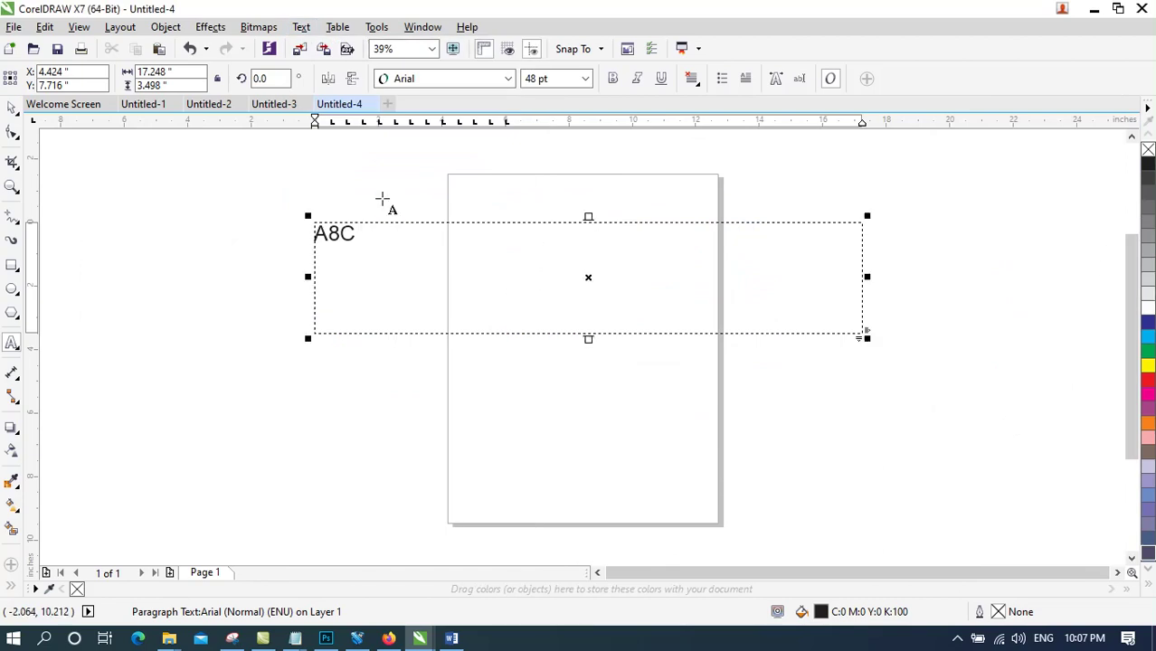
key("Return")
Try tabs, an Em Space formatting code and the sample text "dsfds" on the second line, and undo them
key("Tab")
key("Tab")
key("Tab")
key("Tab")
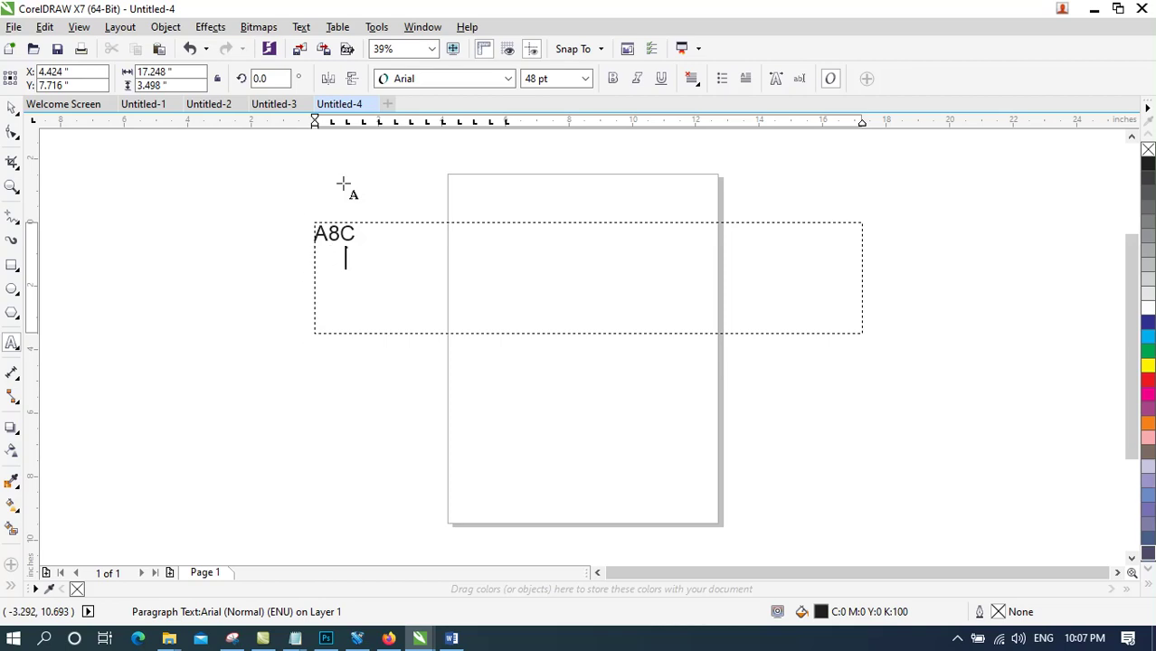
left_click(302, 26)
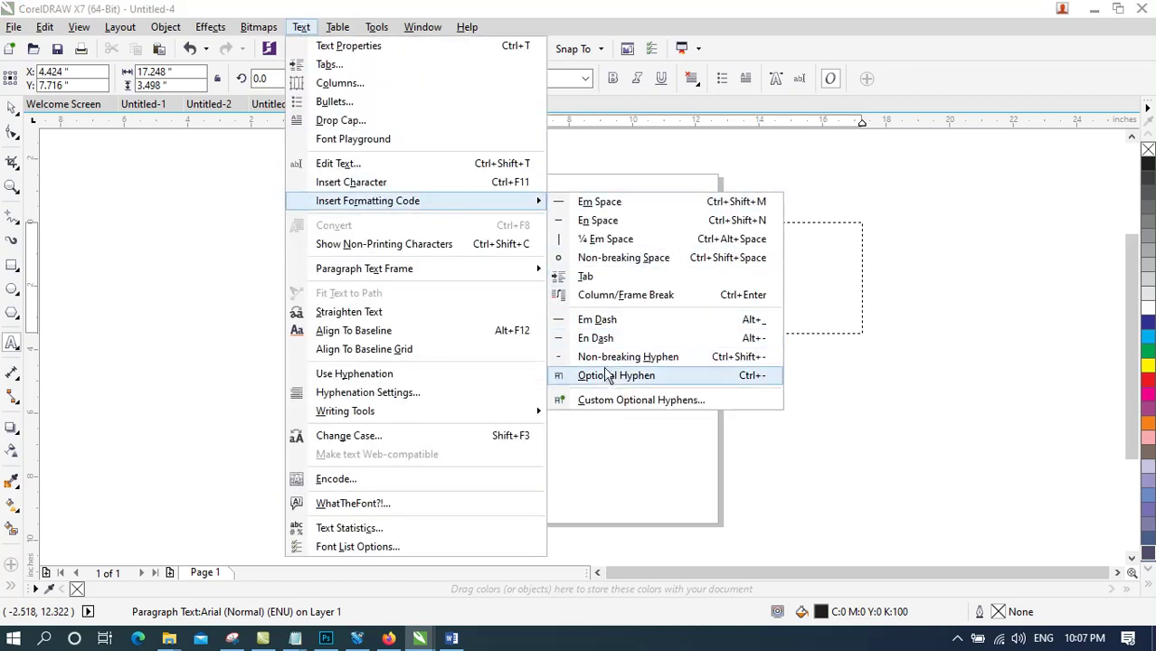
left_click(590, 208)
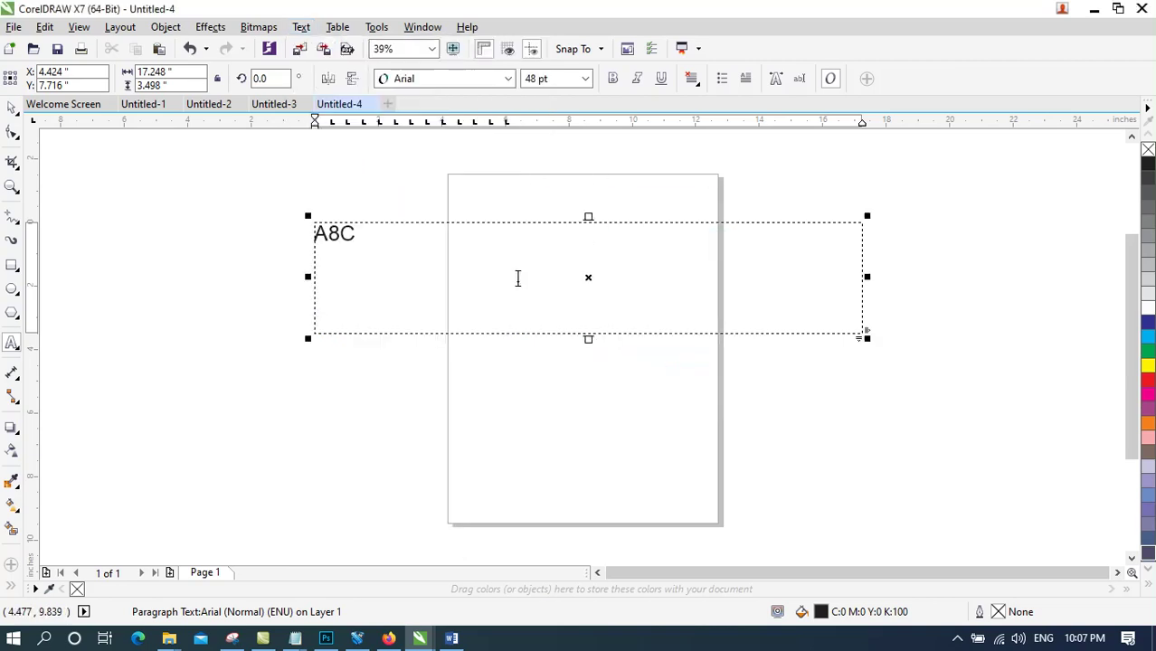
type("dsfds")
key("ctrl+z")
Show the non-printing characters and place the text cursor on the empty second line
left_click(301, 27)
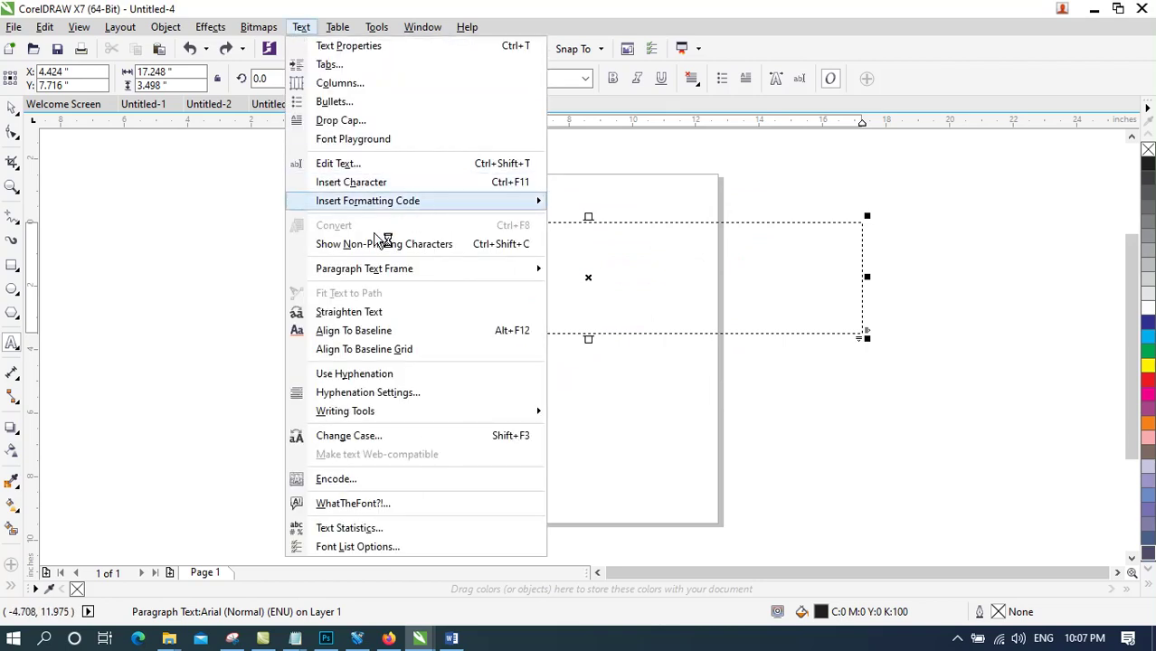
left_click(464, 253)
left_click(382, 243)
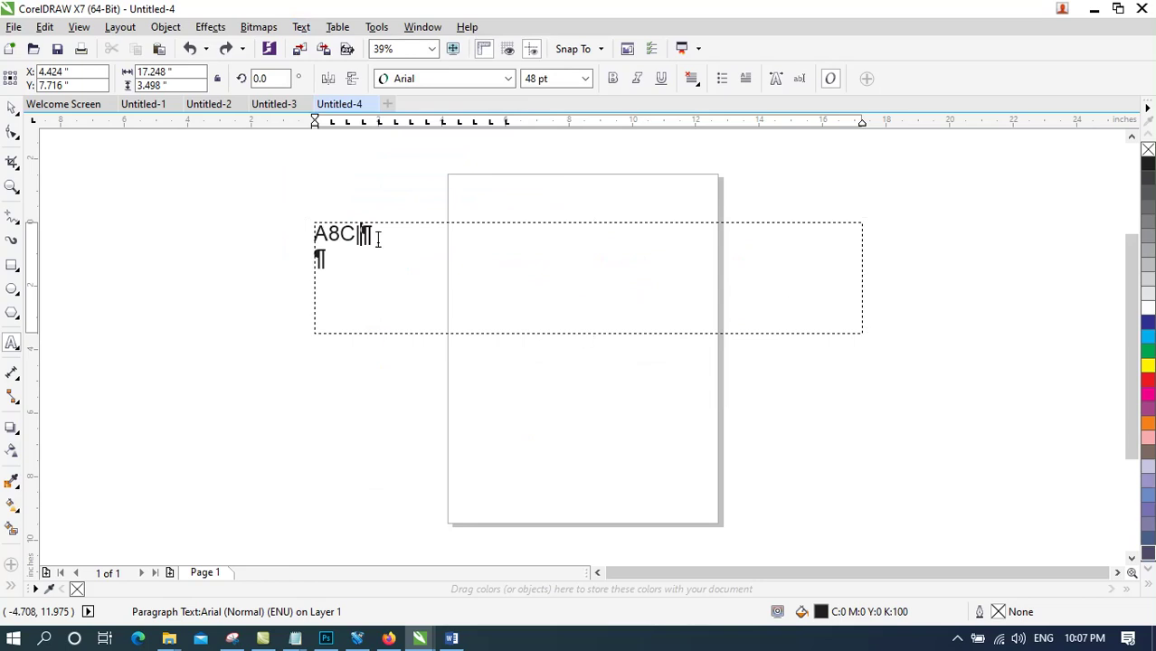
left_click(387, 251)
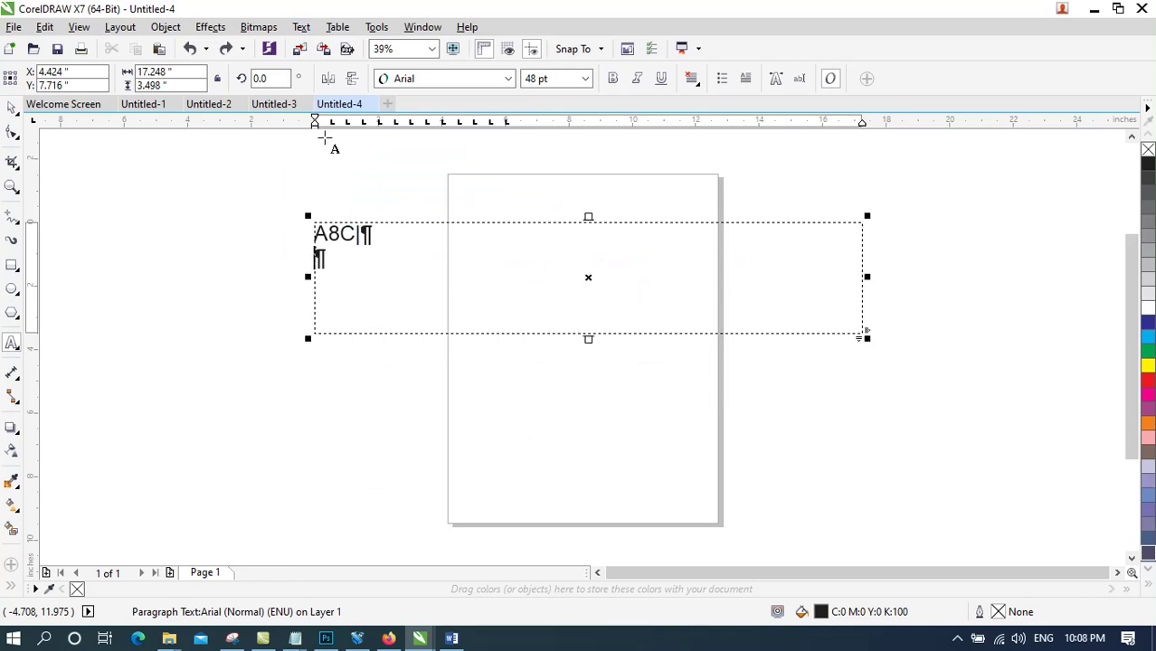
Enter twelve tabs followed by a long run of spaces on the second line
key("Tab")
key("Tab")
key("Tab")
key("Tab")
key("Tab")
key("Tab")
key("Tab")
key("Tab")
key("Tab")
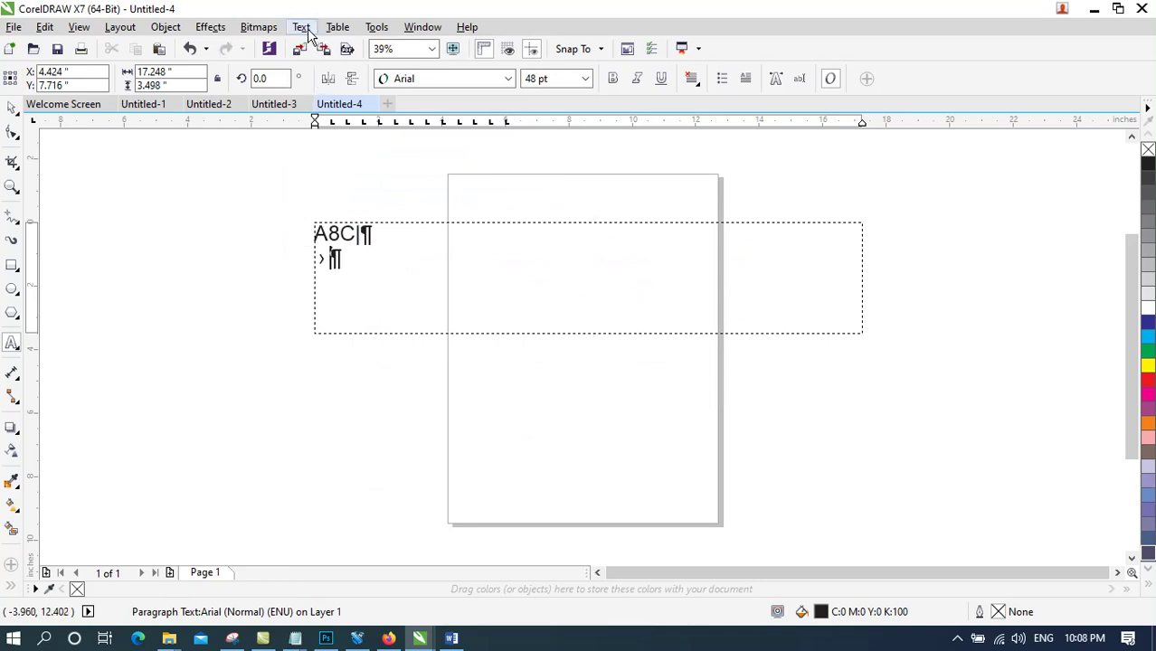
key("Tab")
key("Tab")
key("Tab")
left_click(492, 277)
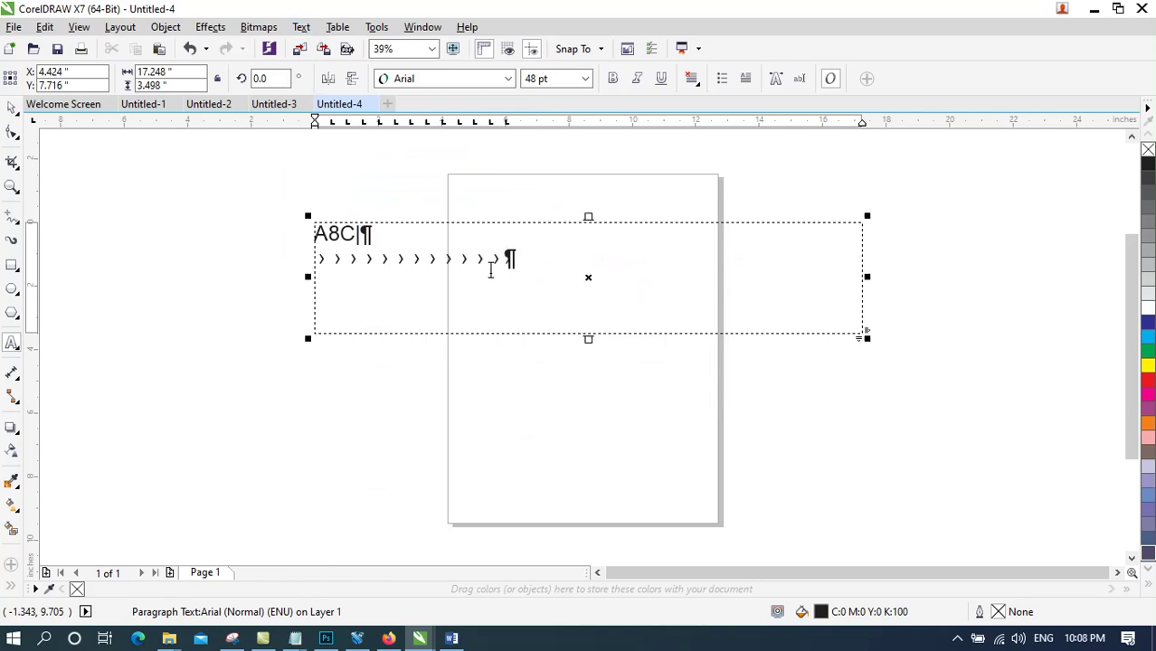
left_click_drag(485, 269, 596, 258)
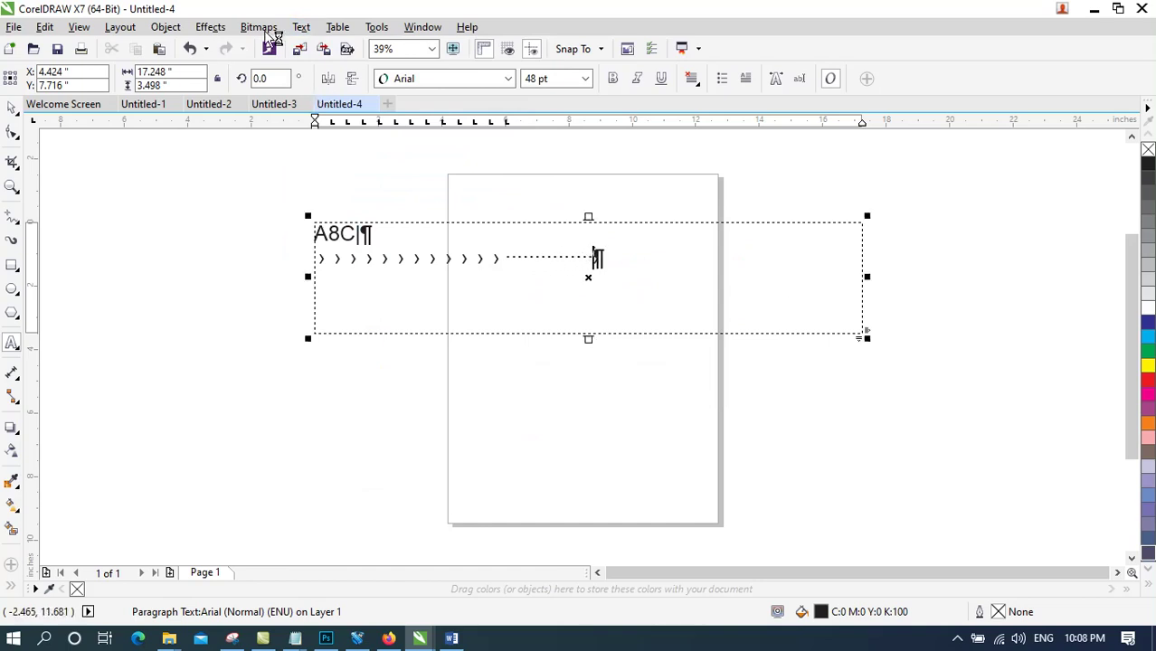
Hide the non-printing characters and view the Paragraph Text Frame options without applying any
left_click(302, 26)
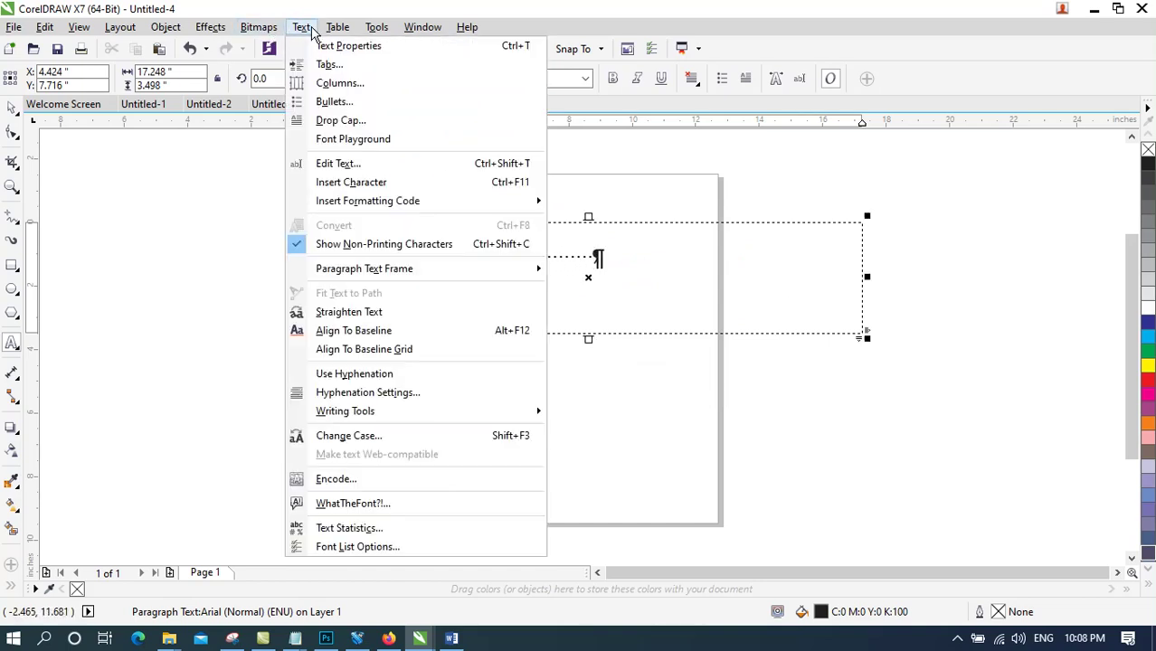
left_click(442, 252)
left_click(301, 26)
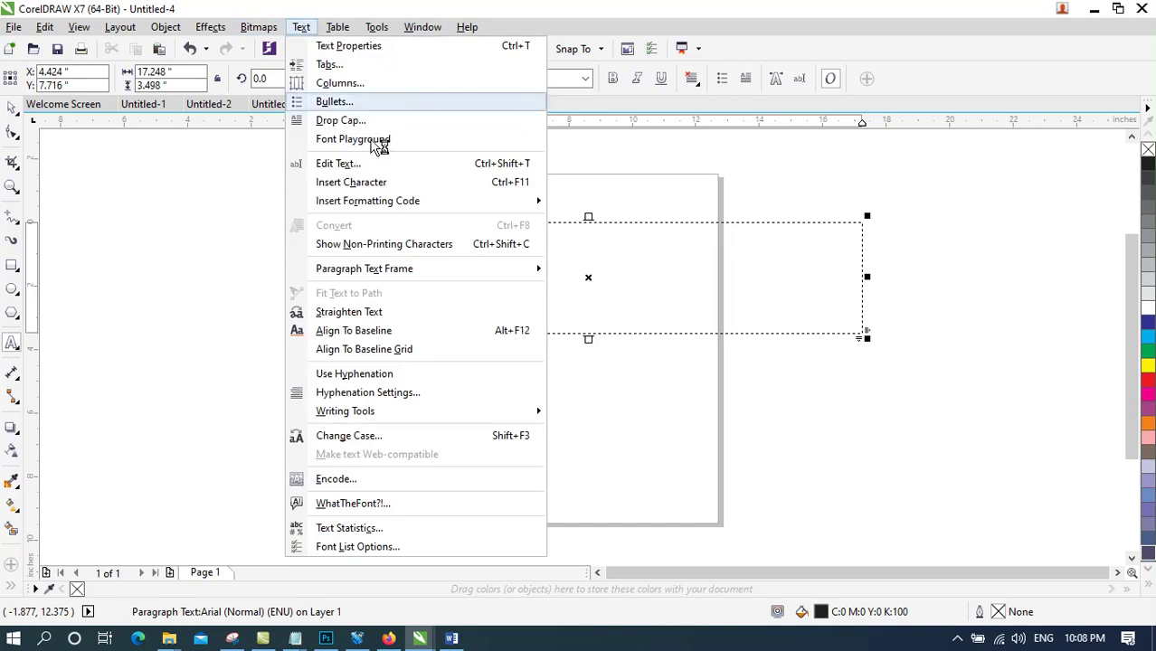
mouse_move(536, 269)
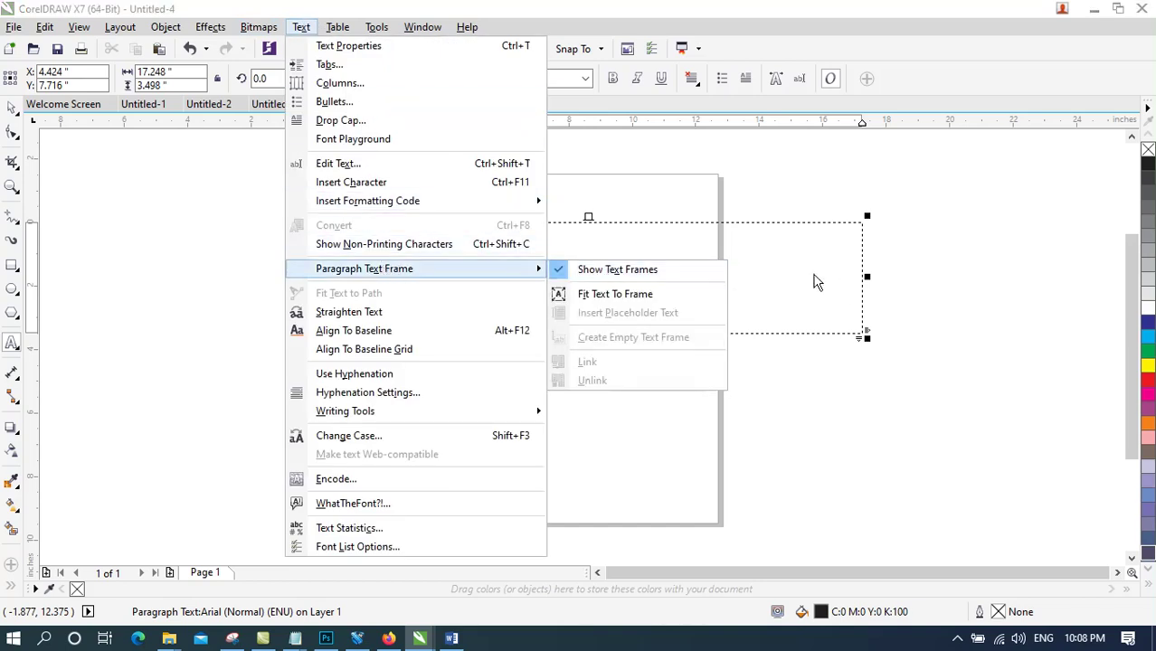
left_click(844, 290)
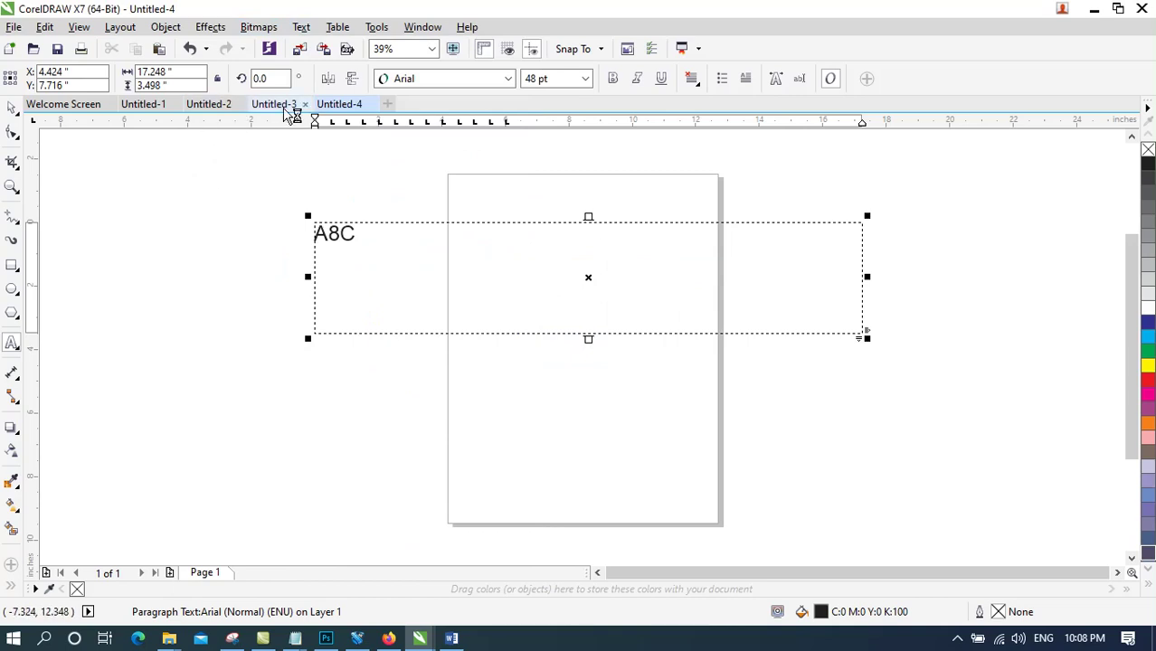
Switch to the Untitled-1 document and select all the visible text in its paragraph frame
left_click(217, 107)
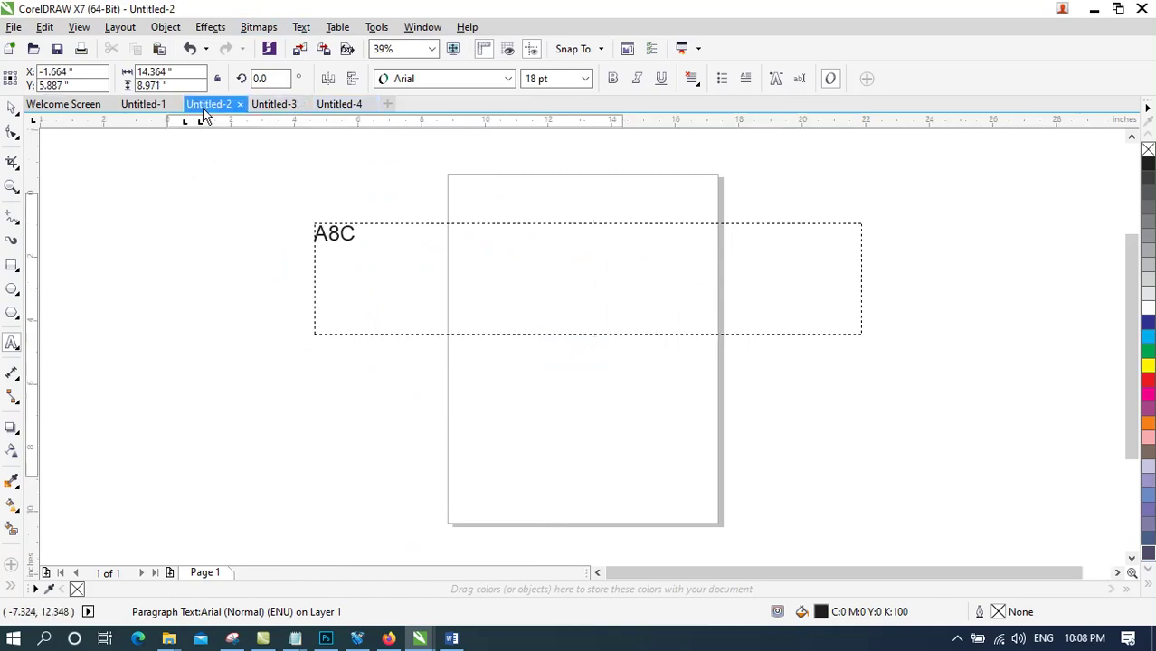
left_click(138, 105)
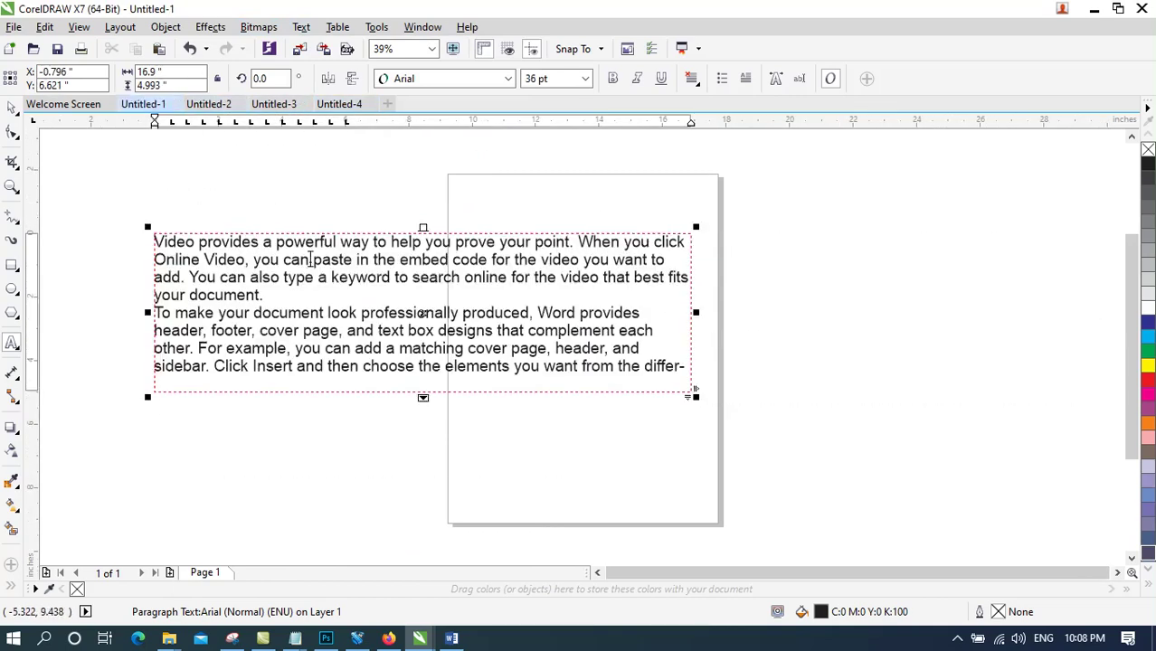
left_click(14, 110)
left_click(318, 252)
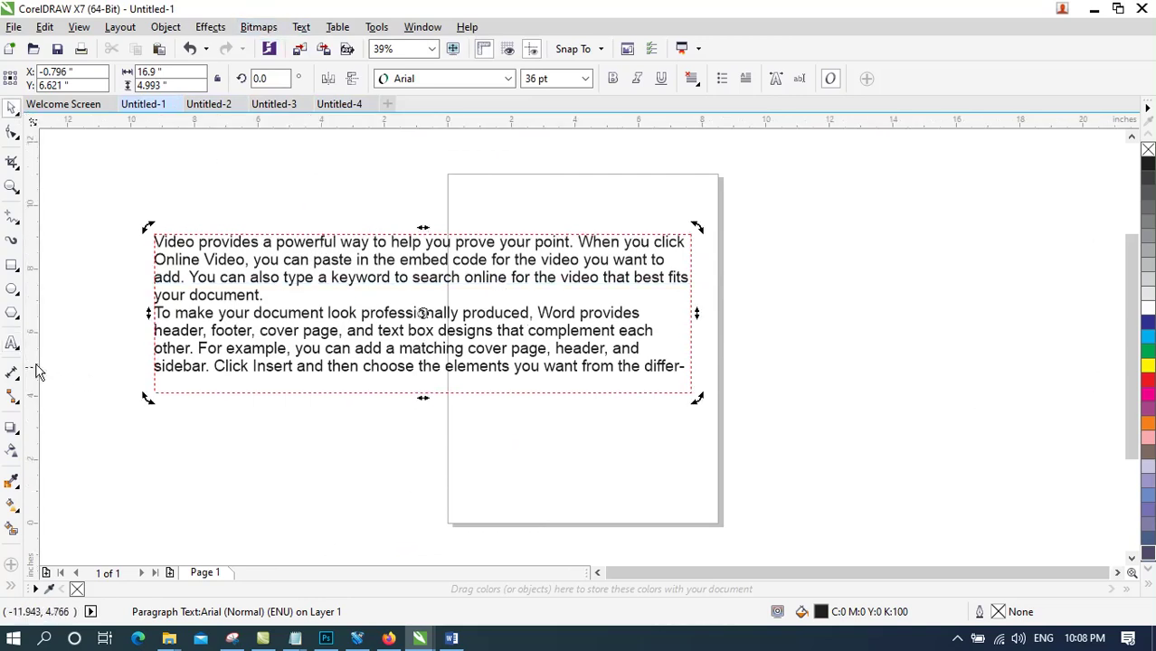
left_click(12, 343)
left_click_drag(683, 370, 99, 236)
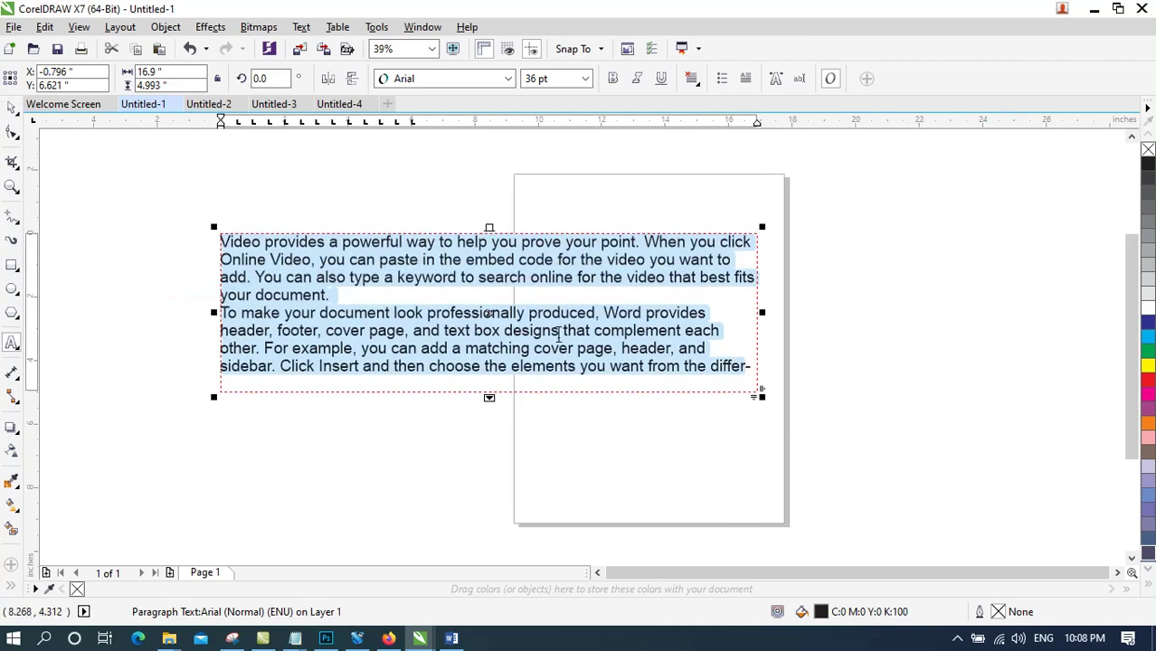
Turn Show Text Frames off, reselect the visible paragraph text, and turn Show Text Frames back on
left_click(301, 26)
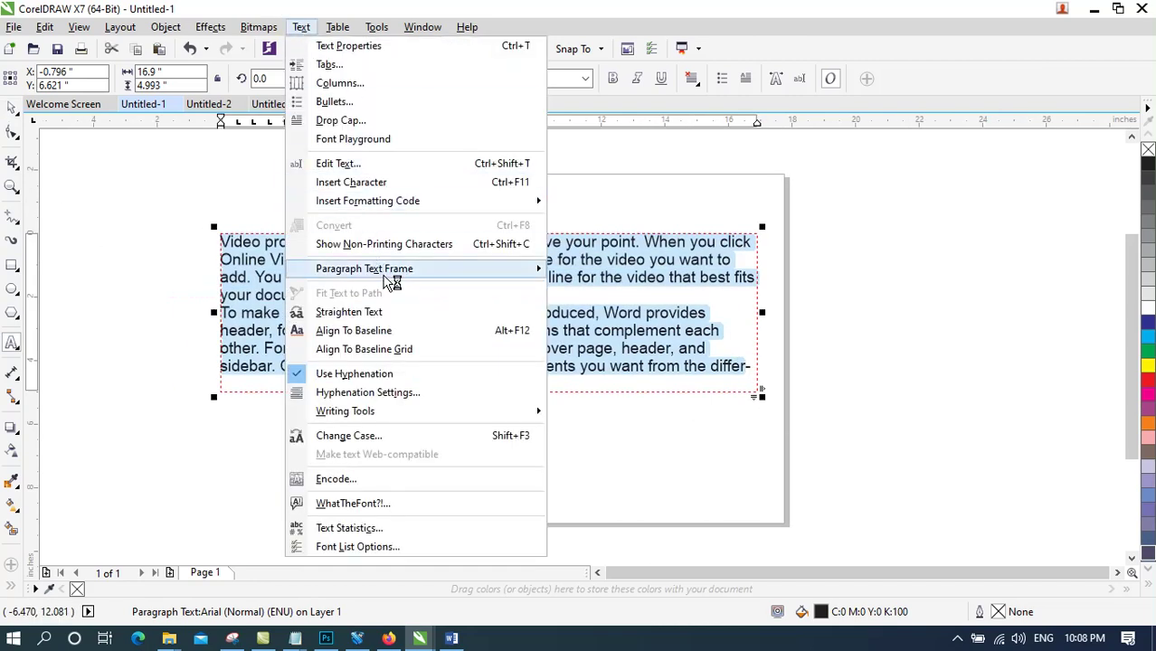
mouse_move(390, 283)
left_click(586, 270)
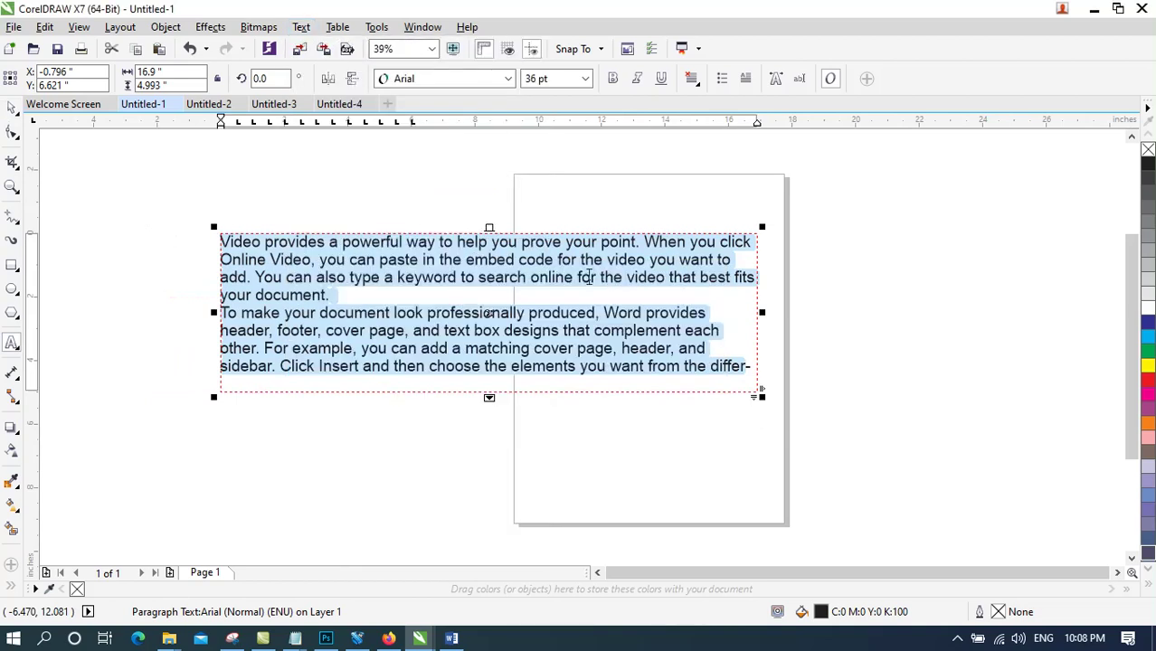
left_click(648, 335)
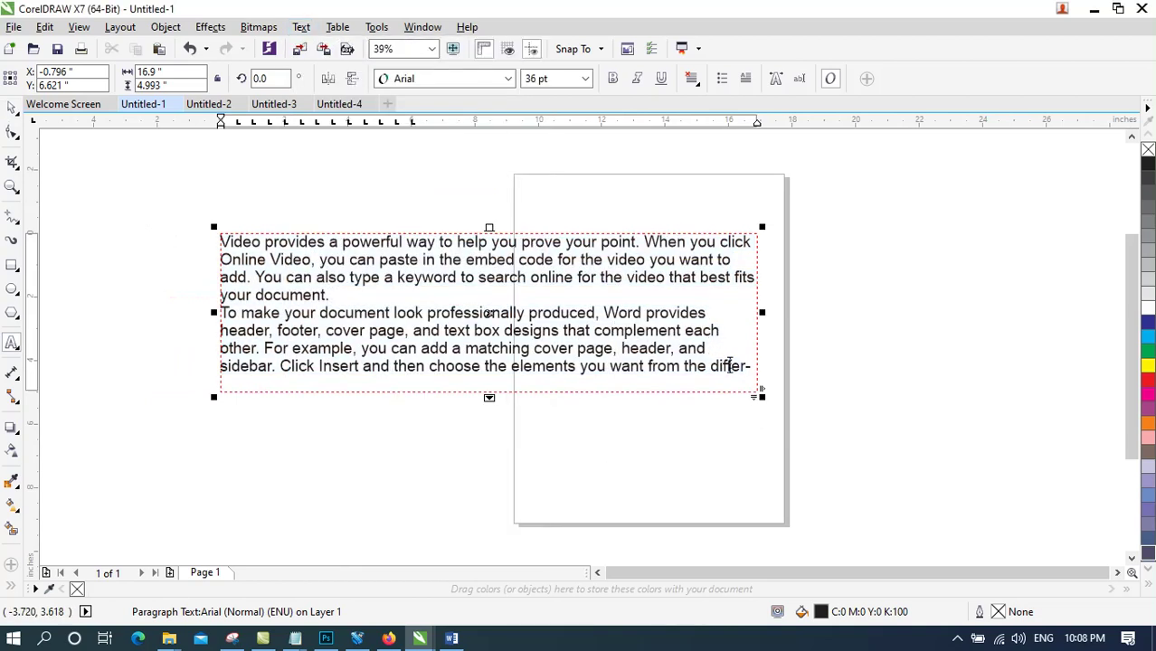
left_click_drag(741, 380, 149, 233)
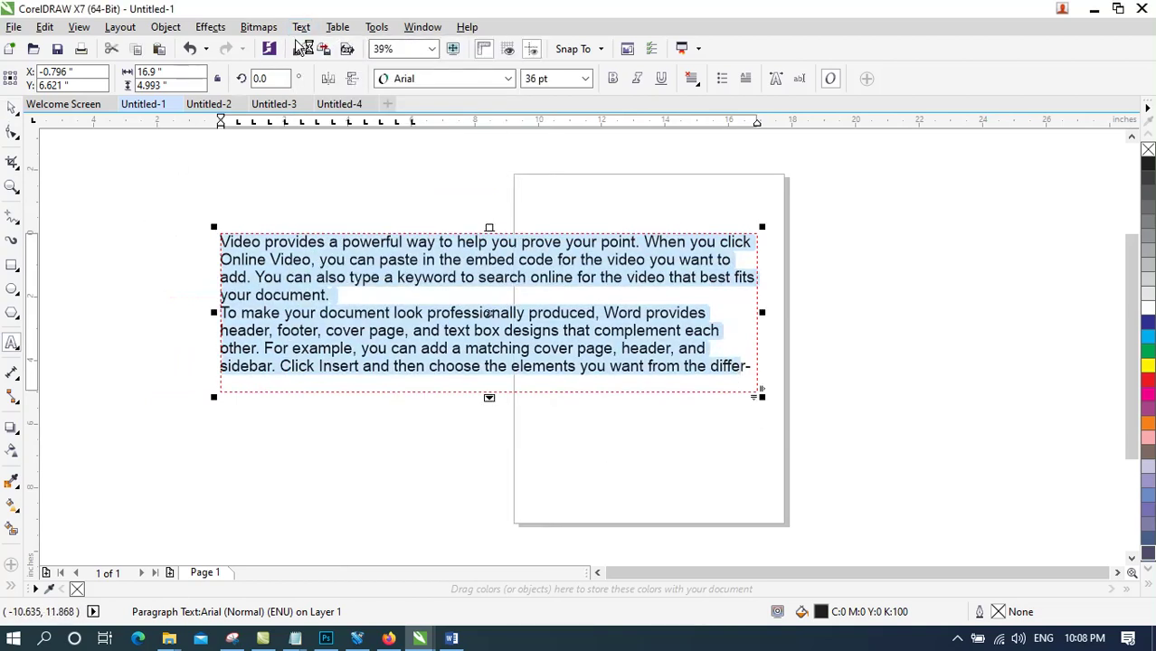
left_click(301, 26)
mouse_move(390, 268)
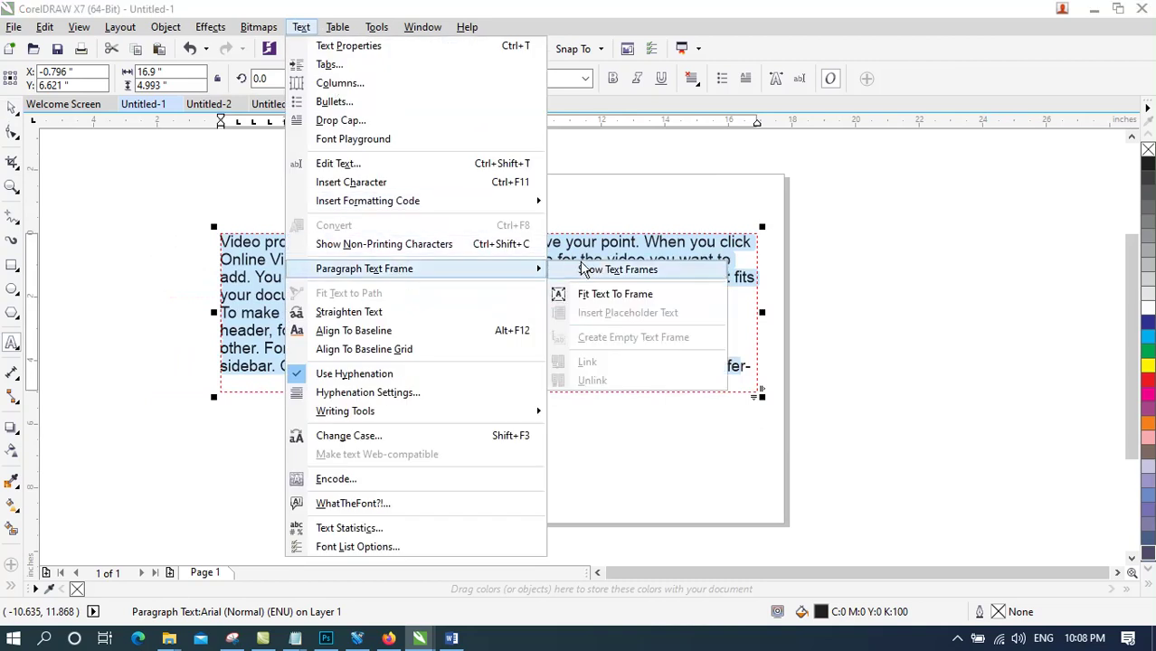
left_click(598, 269)
Apply Fit Text To Frame to the paragraph text
left_click(302, 26)
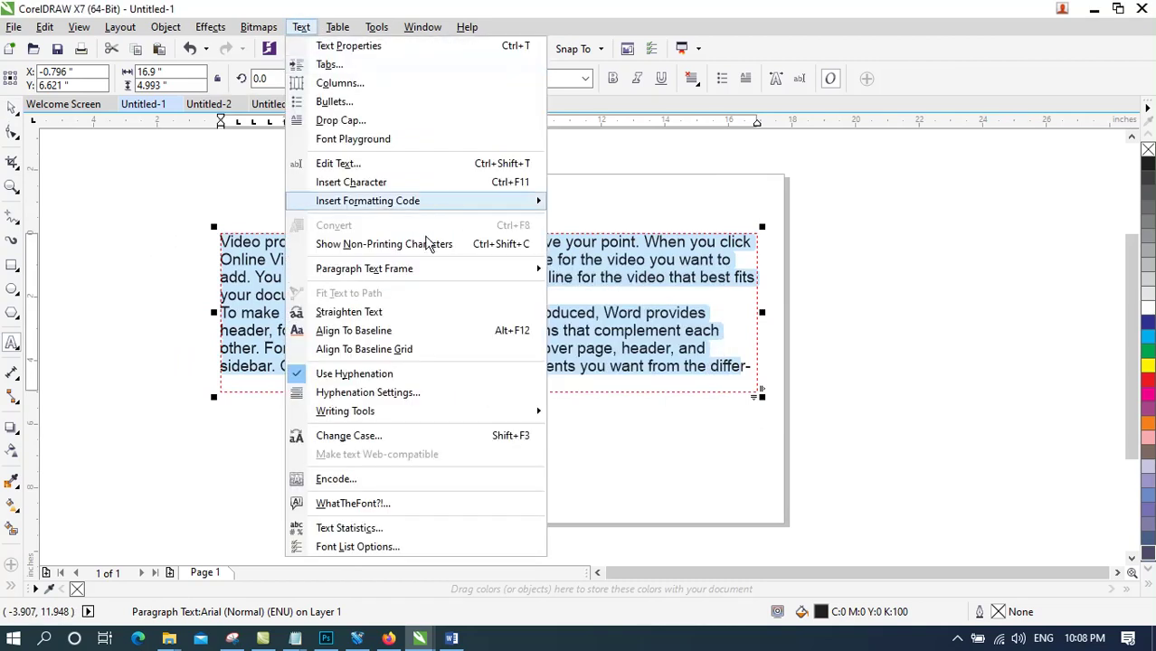
mouse_move(431, 268)
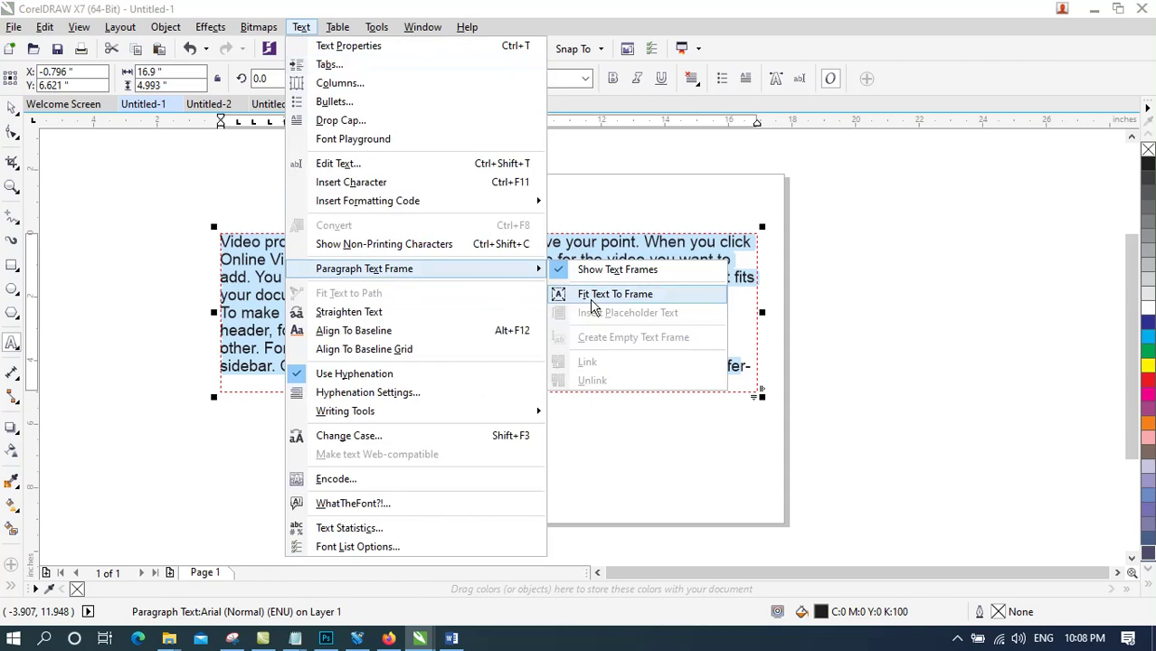
left_click(594, 297)
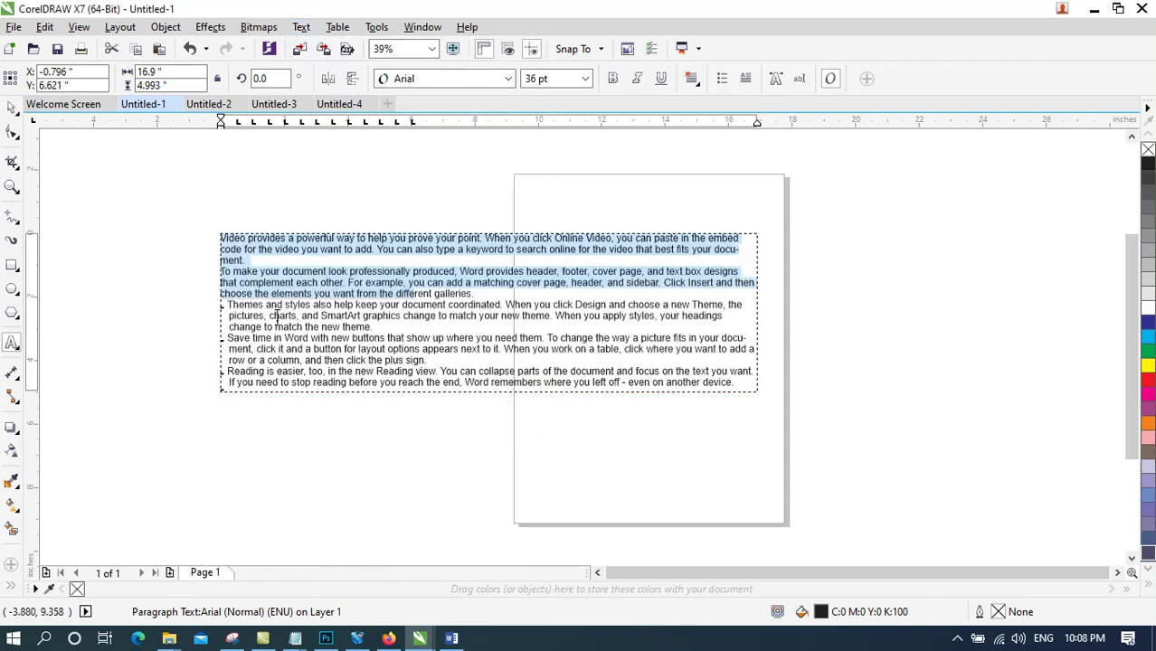
Turn off Show Text Frames and deselect the paragraph text to view it without its outline
left_click(299, 27)
mouse_move(472, 267)
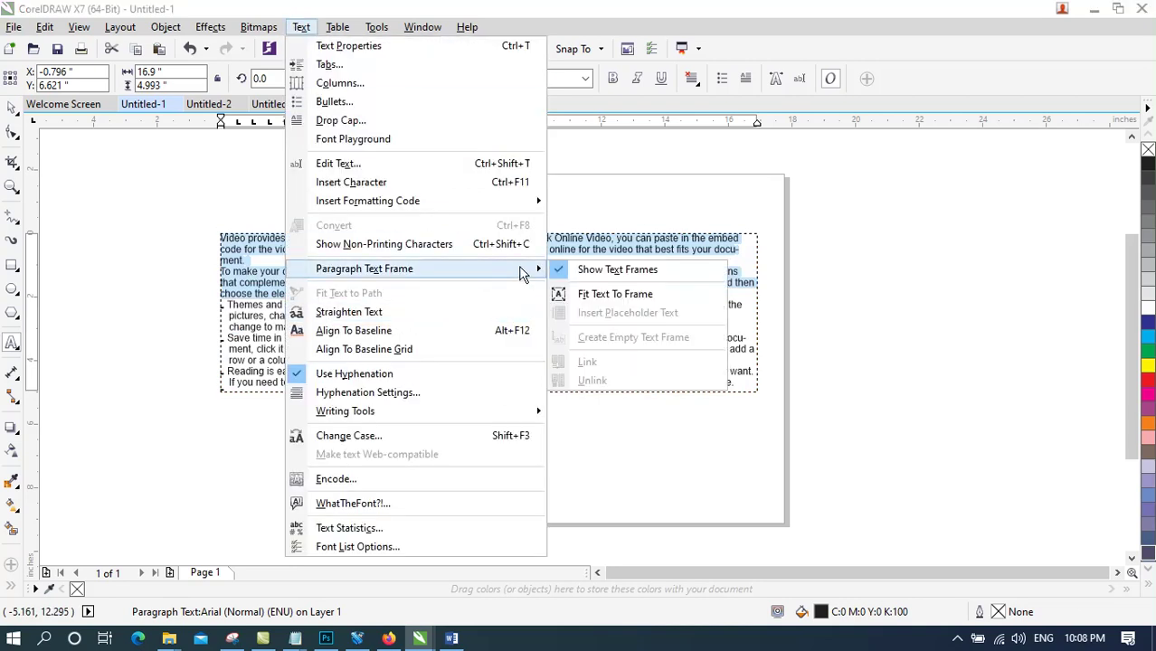
left_click(564, 266)
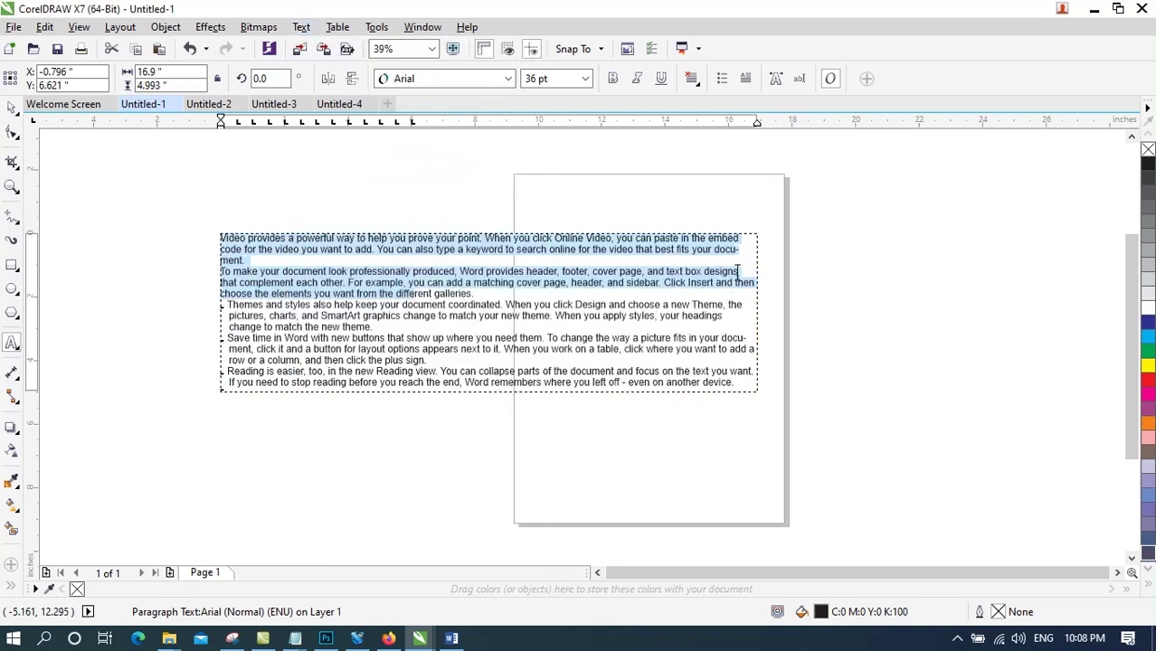
left_click(833, 304)
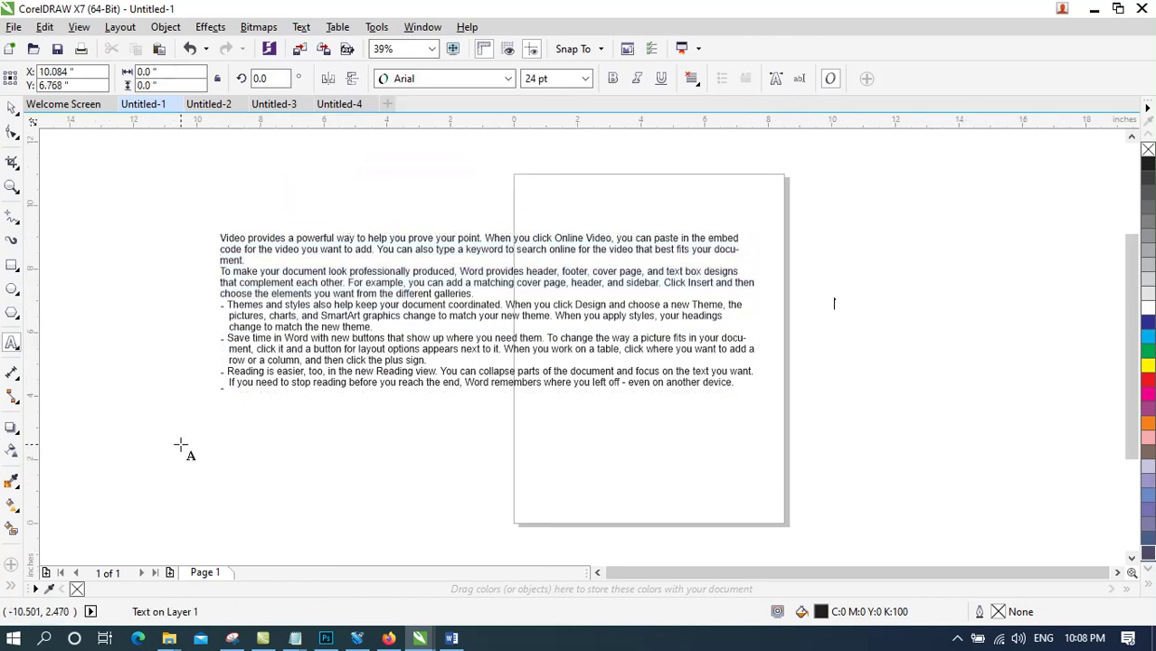
Turn Show Text Frames back on for the paragraph text and deselect it
left_click(642, 301)
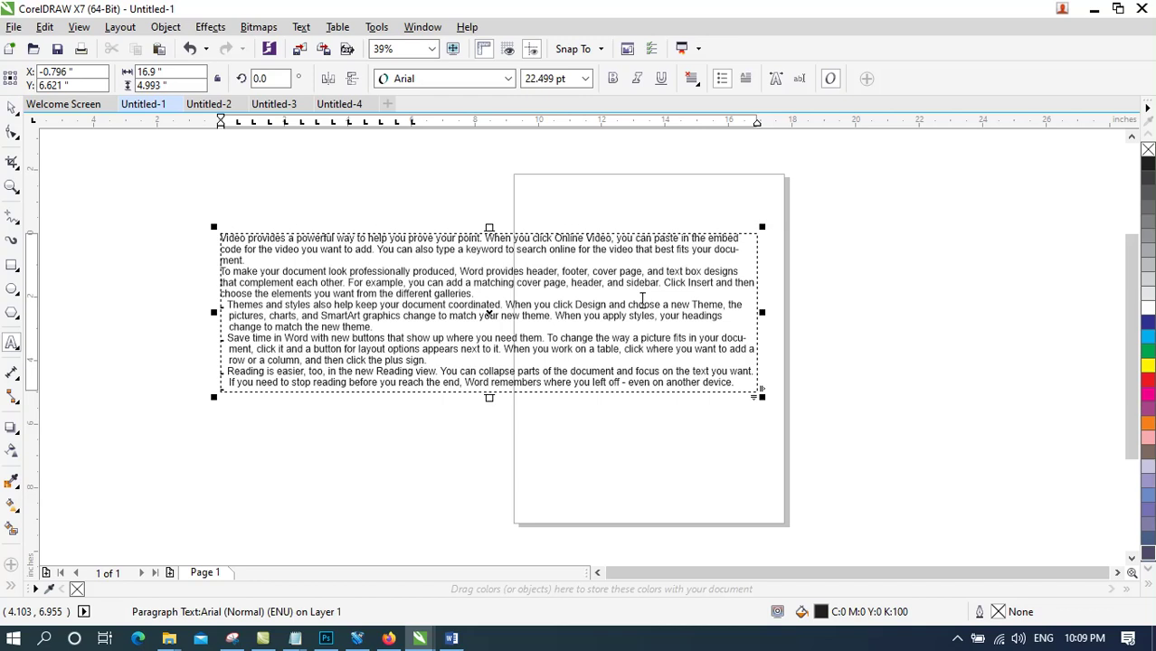
left_click(301, 26)
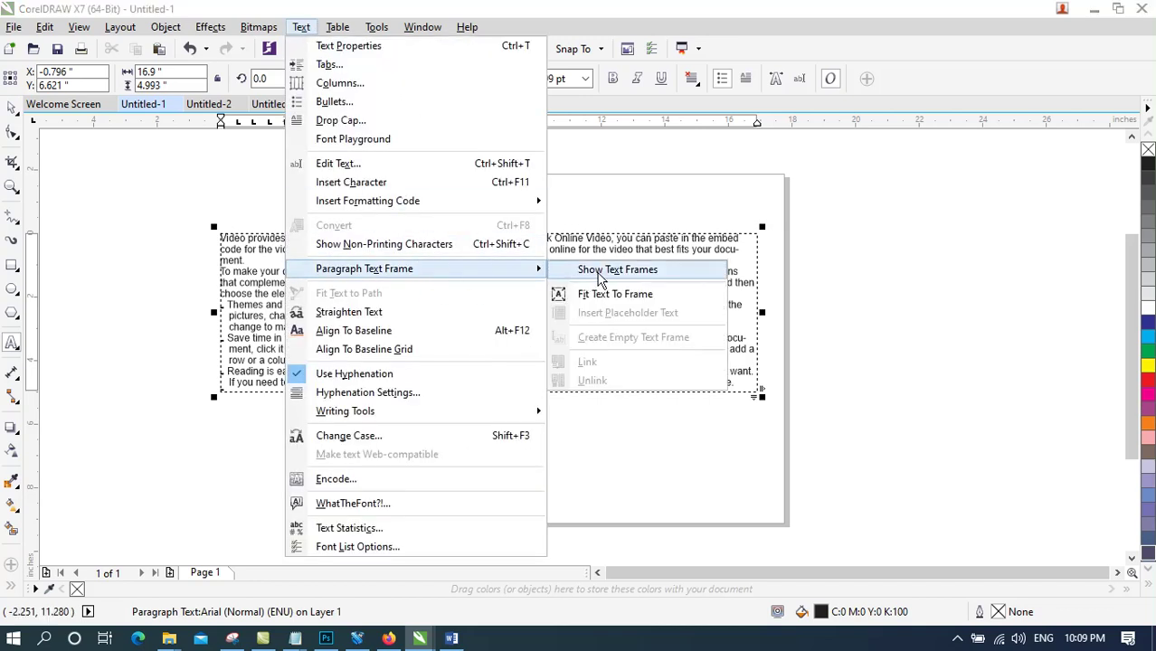
left_click(602, 271)
left_click(906, 276)
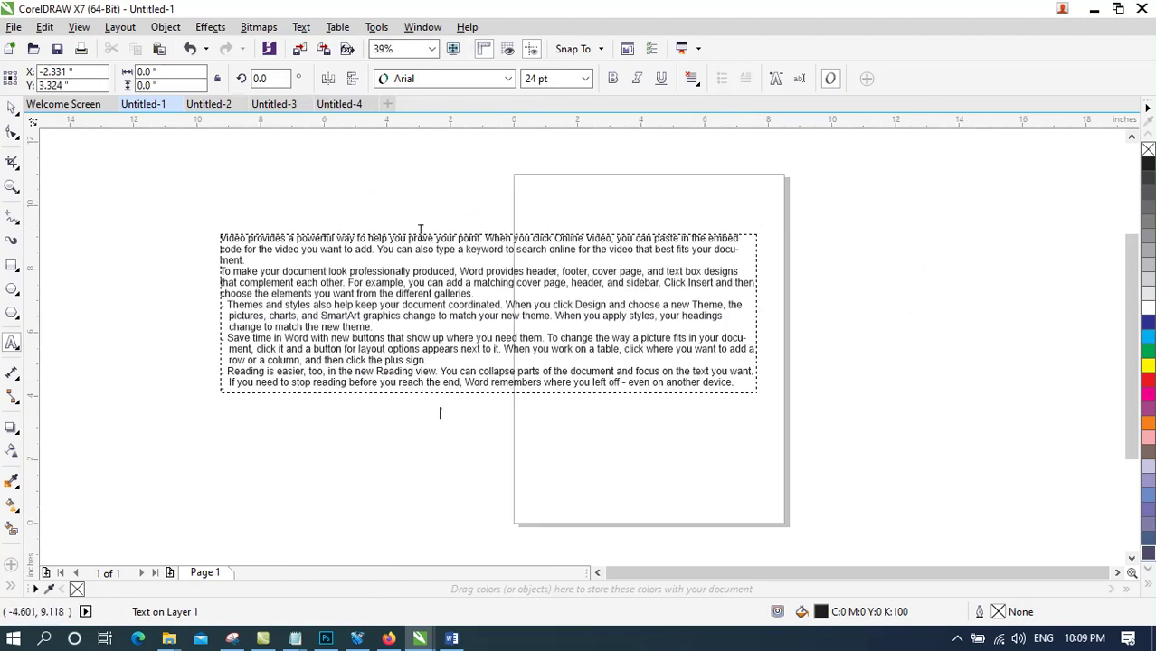
left_click(413, 282)
left_click(417, 260)
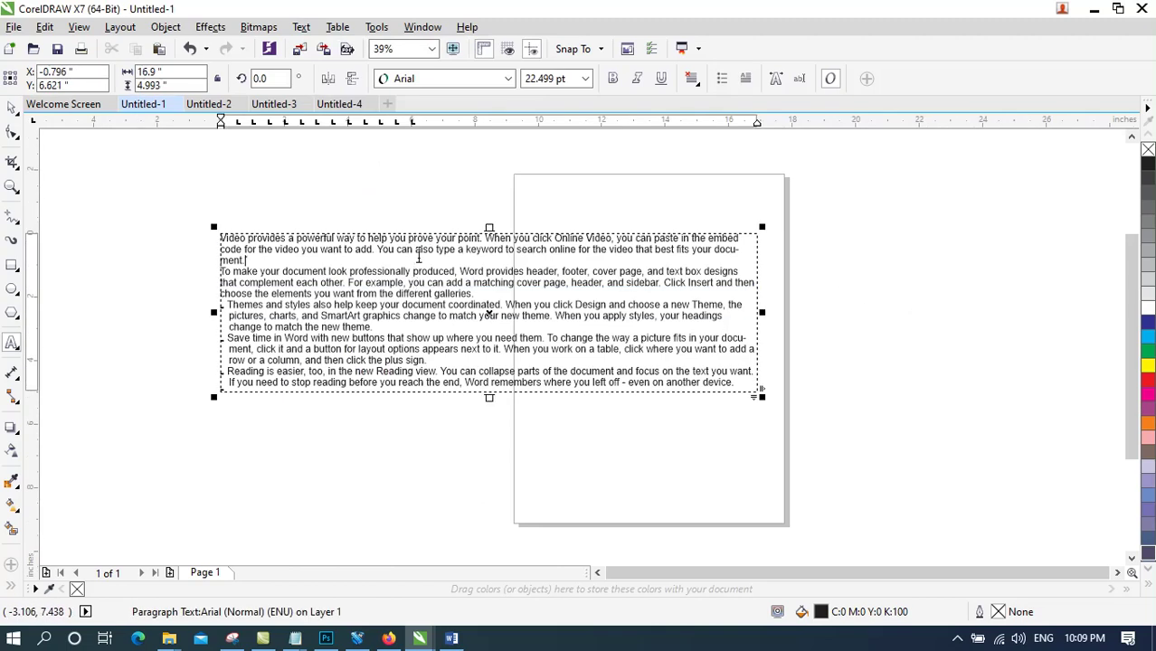
left_click(302, 27)
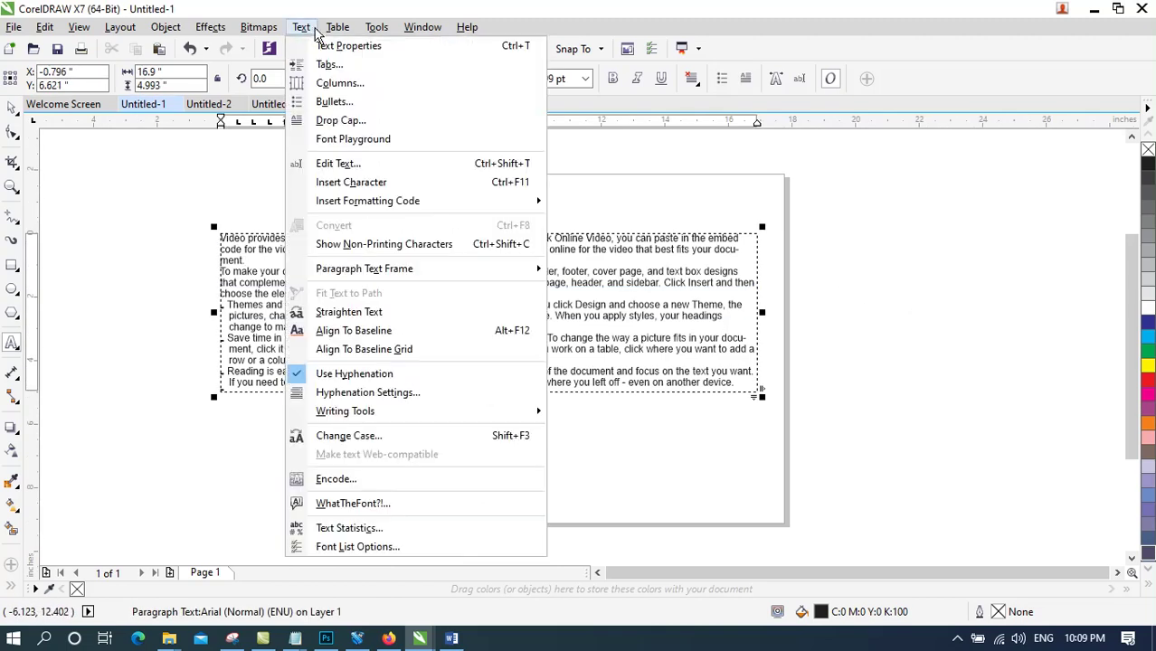
mouse_move(382, 272)
key("Escape")
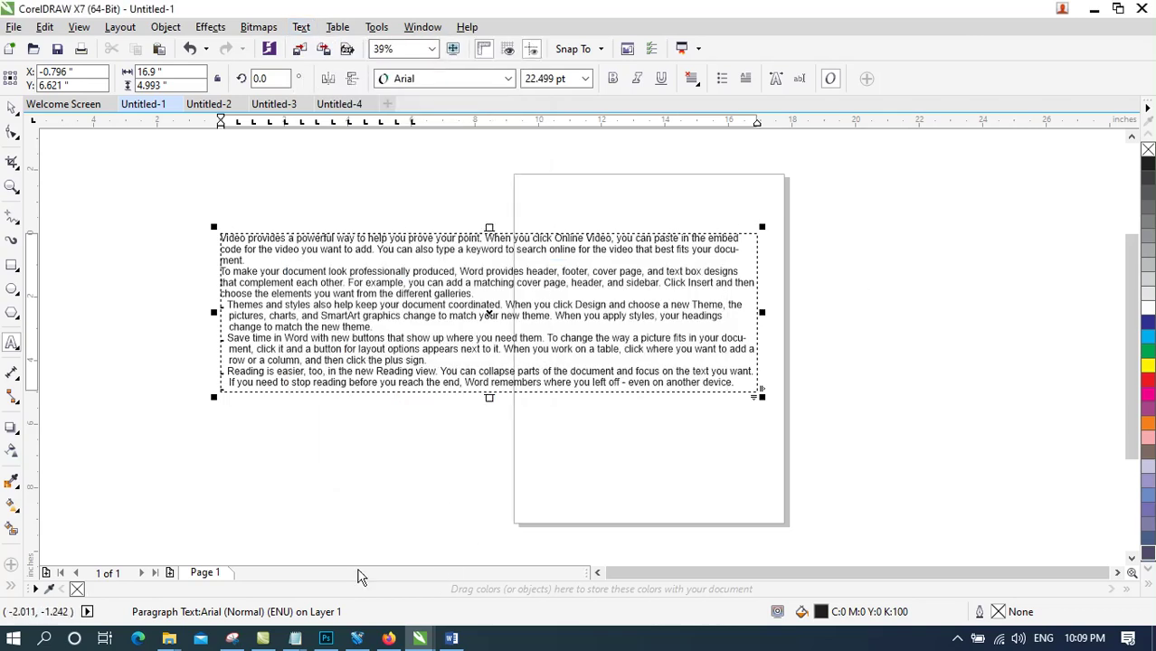
Create a new document and draw an ellipse about 6.4 by 4 inches overlapping the page's left edge
left_click(387, 106)
left_click(13, 289)
left_click_drag(291, 235, 496, 358)
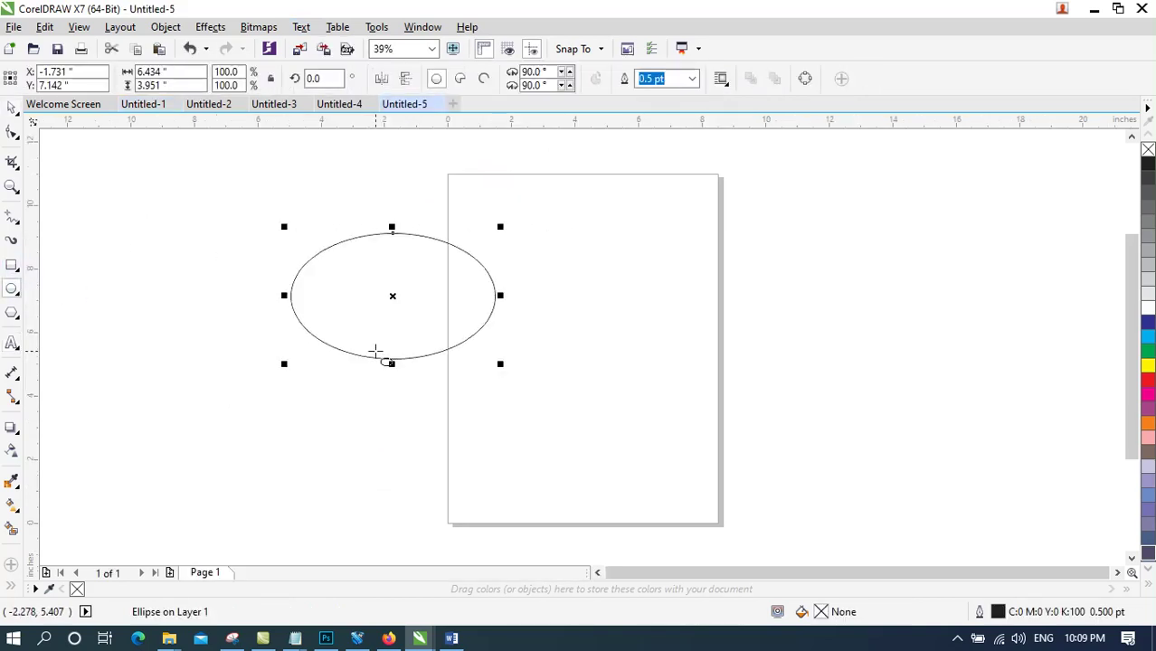
Add the artistic text "Welcome to Corel Draw X7 Class" and place it centred just above the ellipse
left_click(12, 344)
left_click(350, 224)
type("Wel")
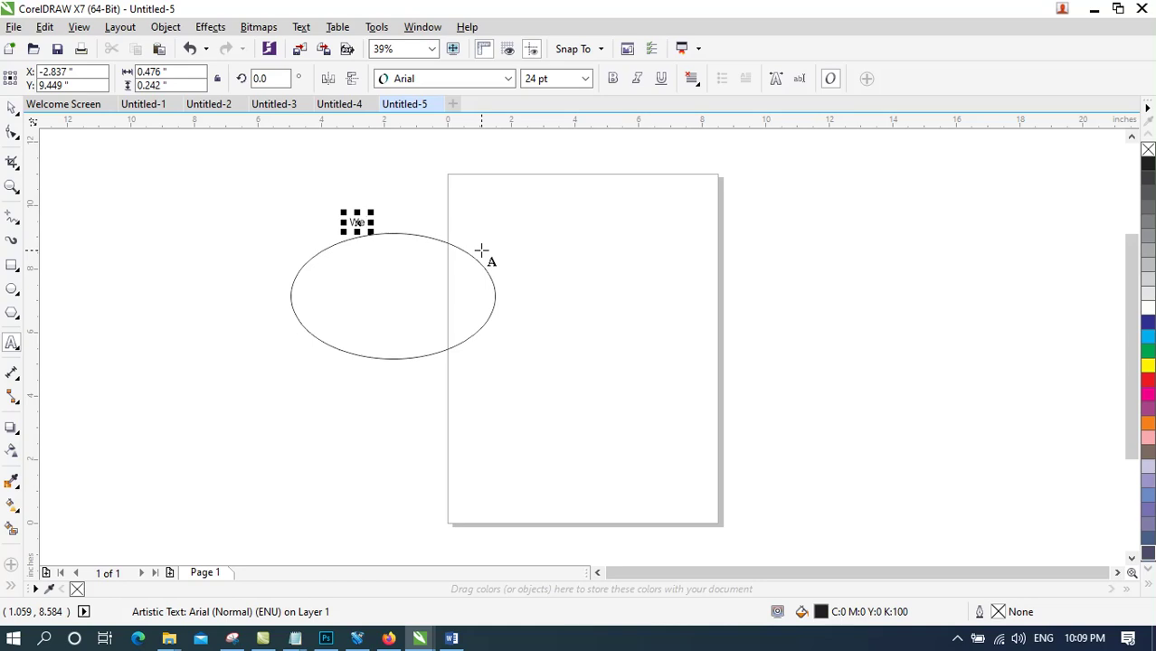
type("ocme")
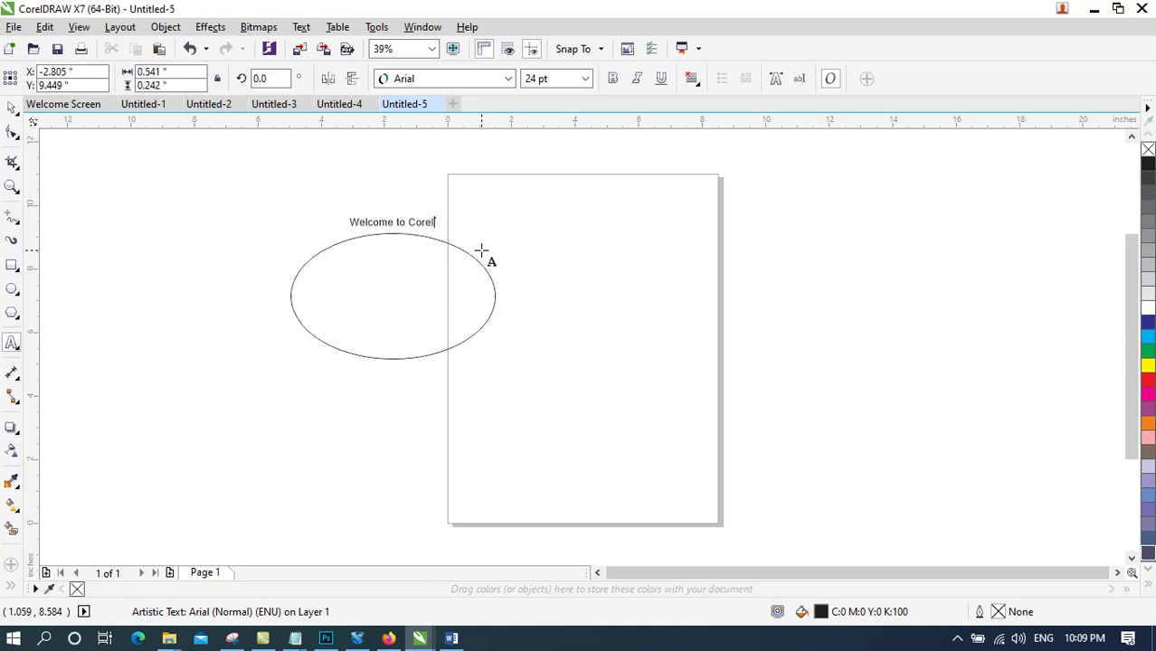
type("X7 Class")
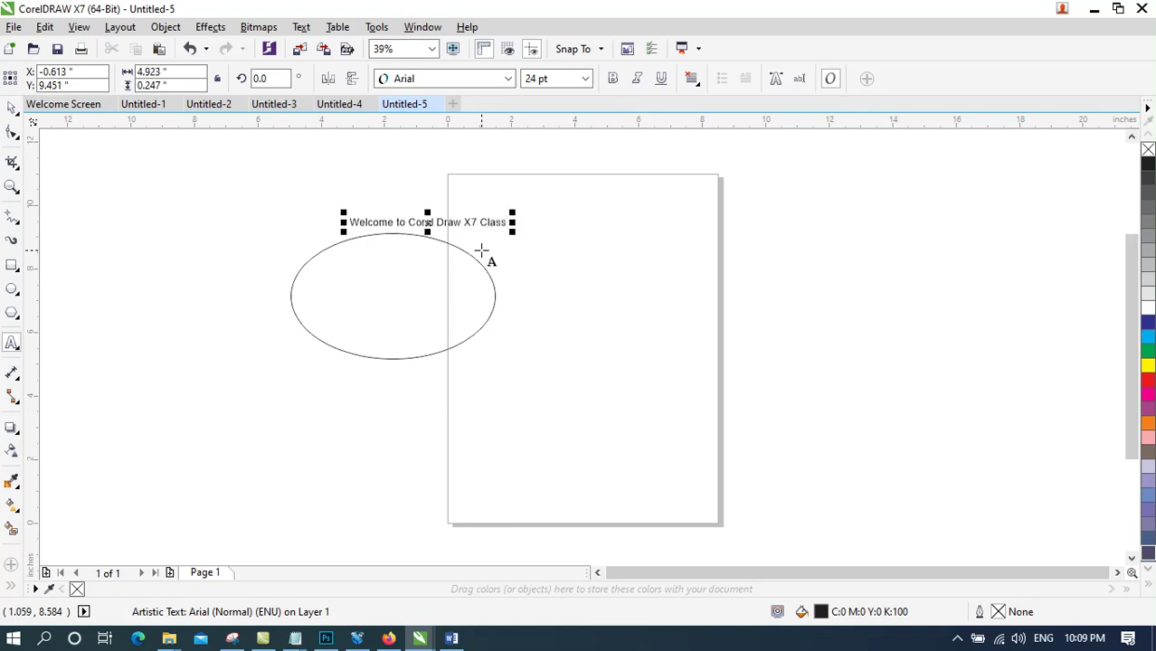
left_click(11, 107)
left_click_drag(476, 224, 399, 221)
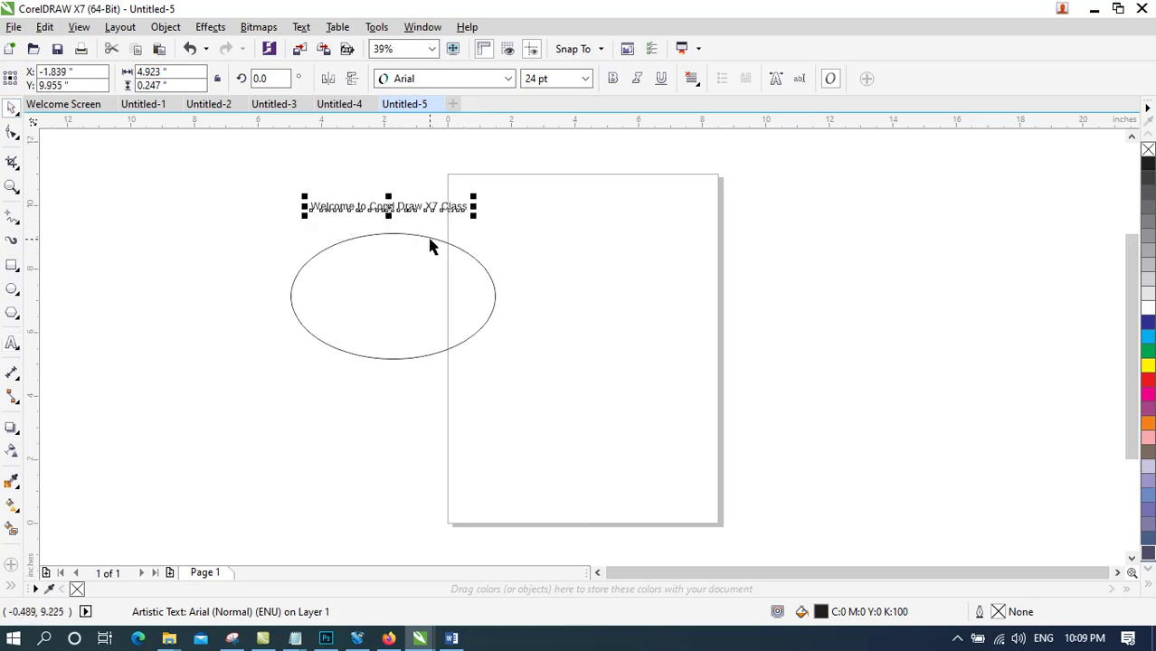
Fit the artistic text to the ellipse as its path, centred along the ellipse's upper edge
left_click(301, 27)
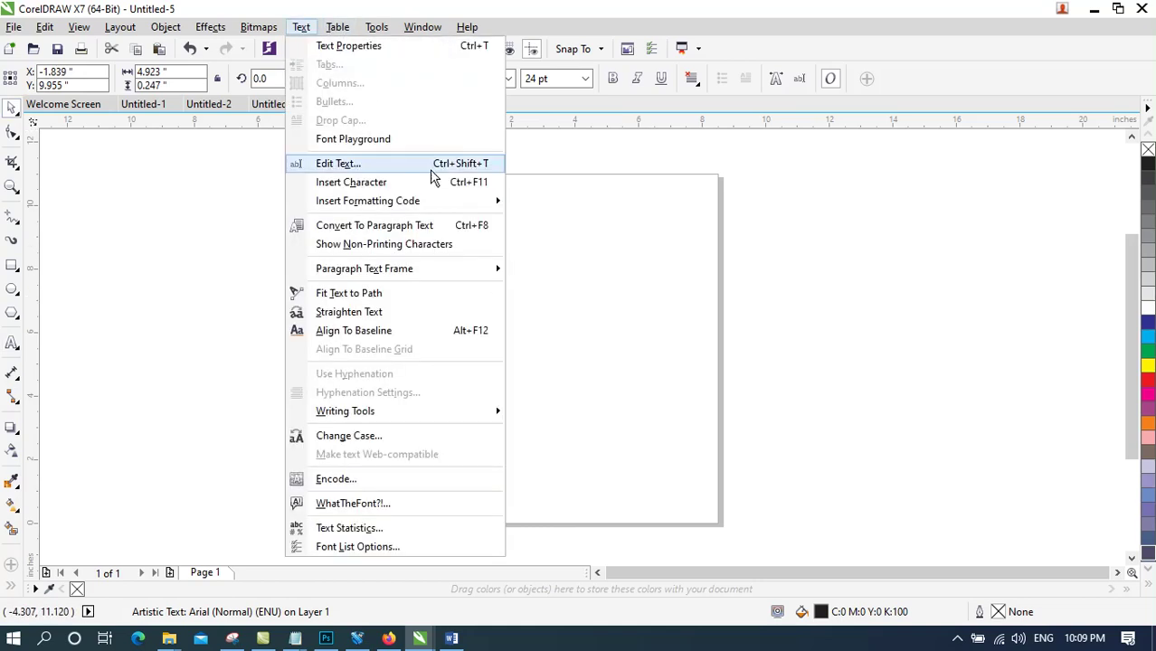
left_click(415, 292)
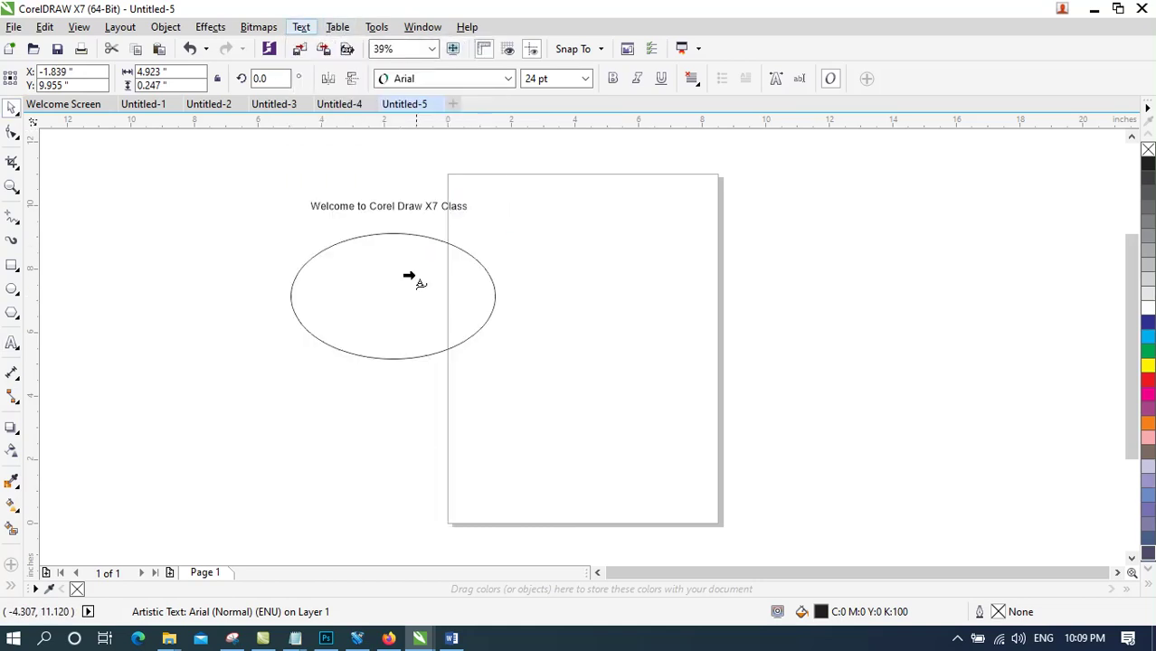
left_click(392, 236)
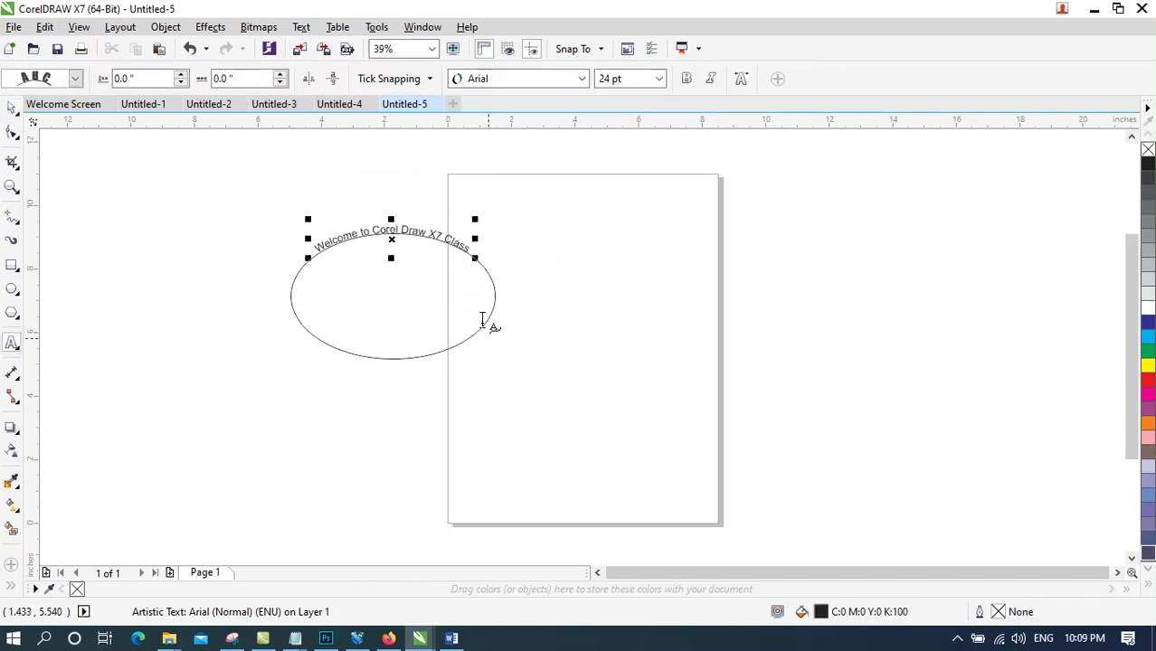
Widen the curved text along the ellipse, make it bold and blue (C:100 M:100 Y:0 K:0), and stretch it to about 38.3 pt
left_click_drag(477, 241, 496, 199)
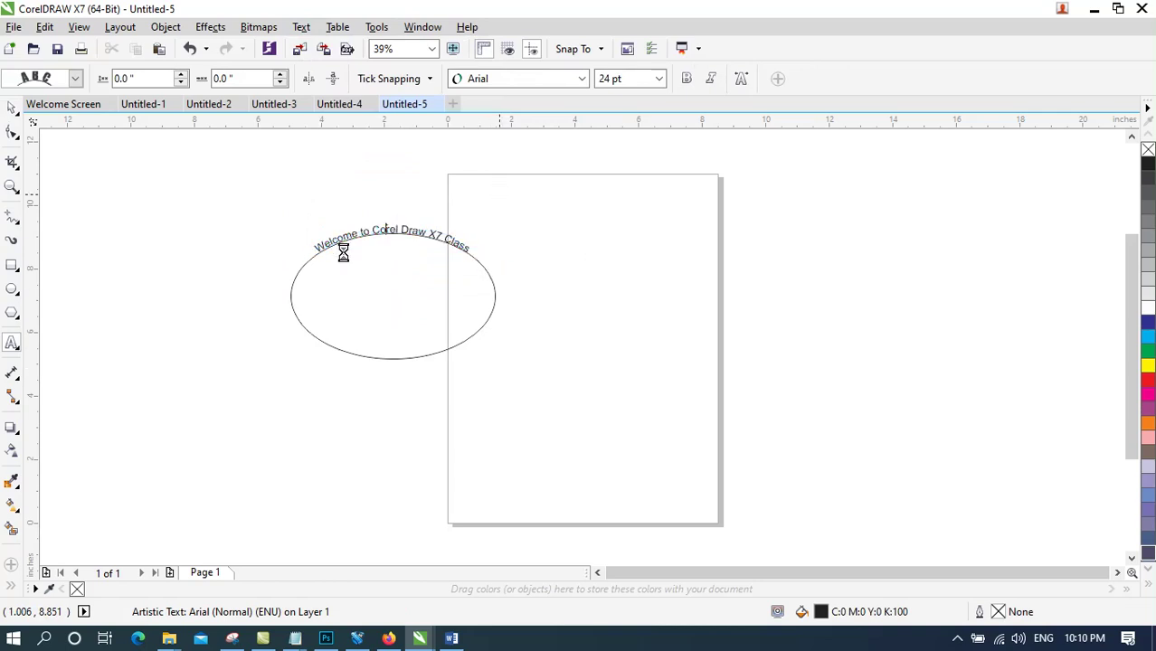
left_click_drag(483, 241, 513, 282)
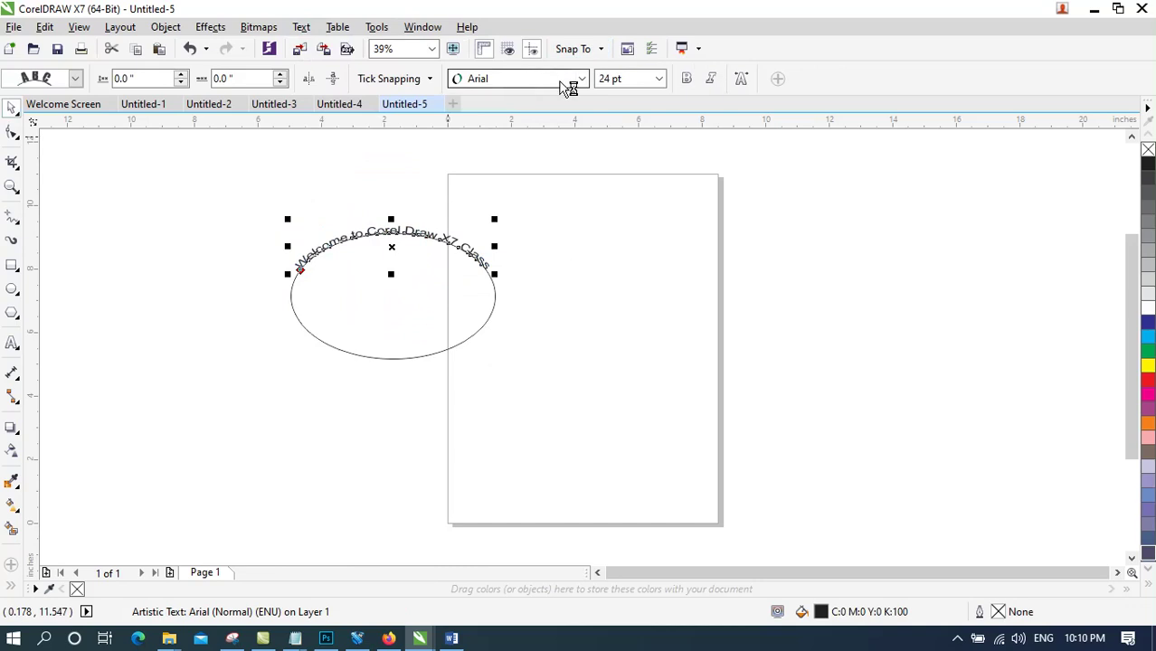
left_click(688, 80)
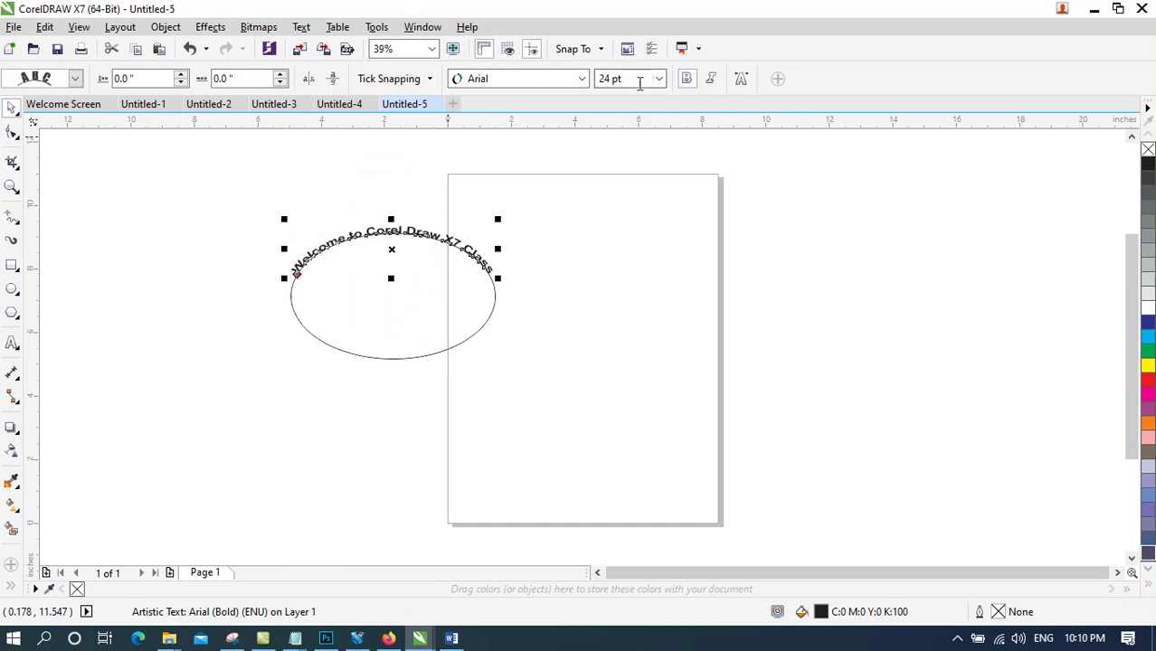
left_click(1142, 323)
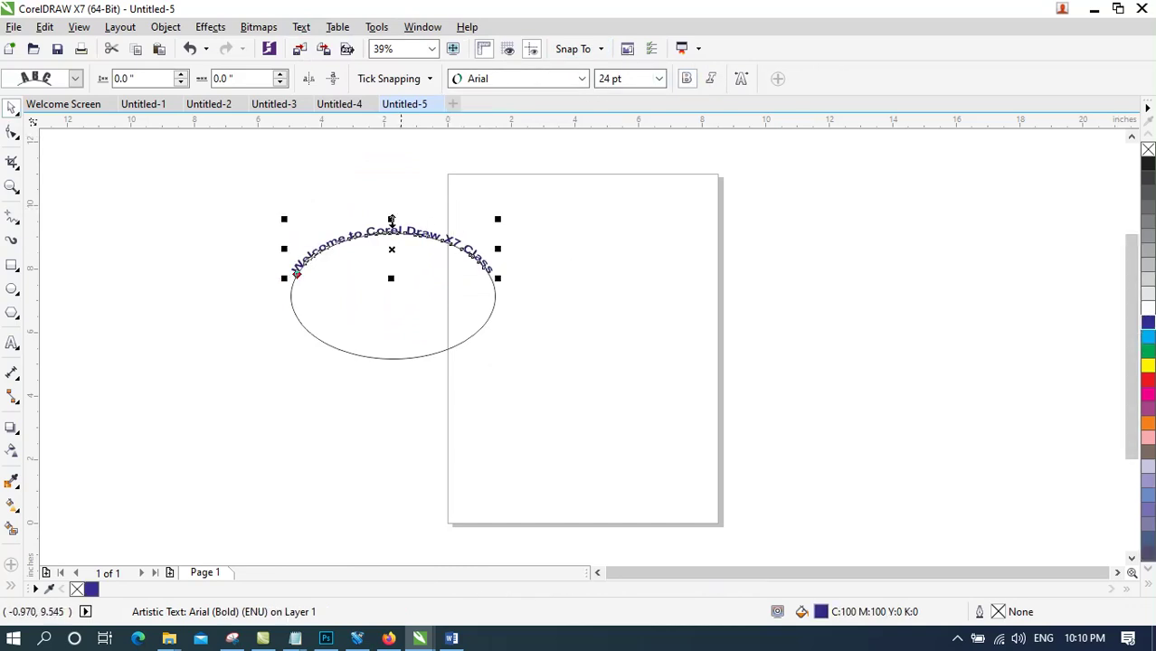
left_click_drag(391, 220, 394, 191)
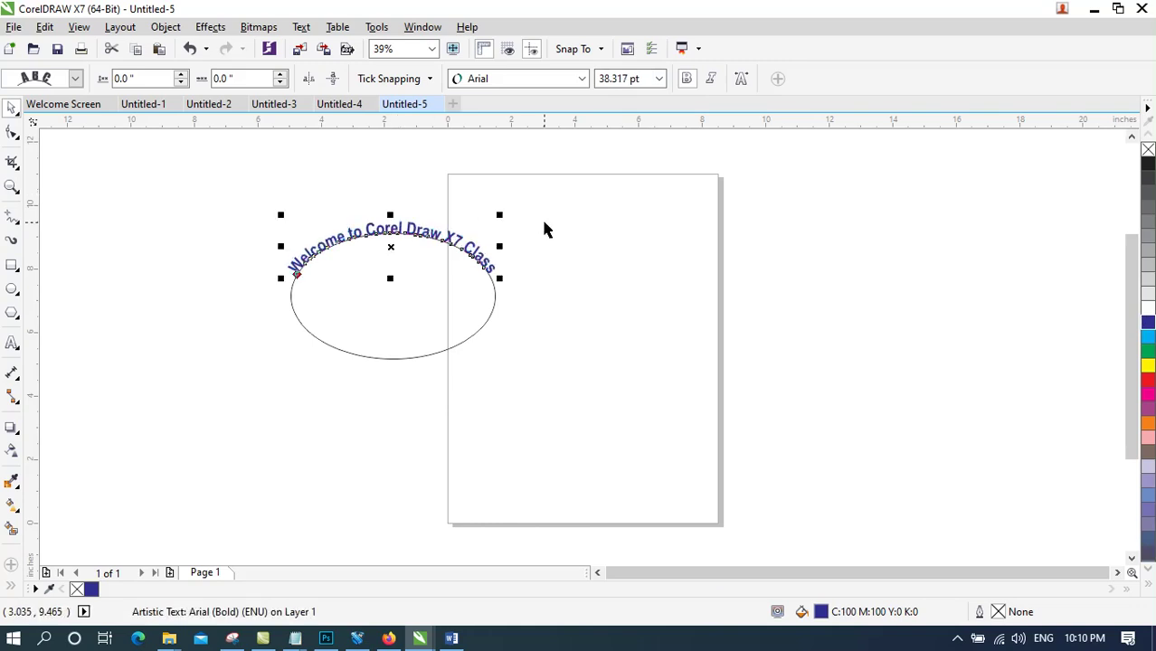
Remove the outline of the ellipse under the curved text and deselect it
left_click(542, 219)
left_click(465, 331)
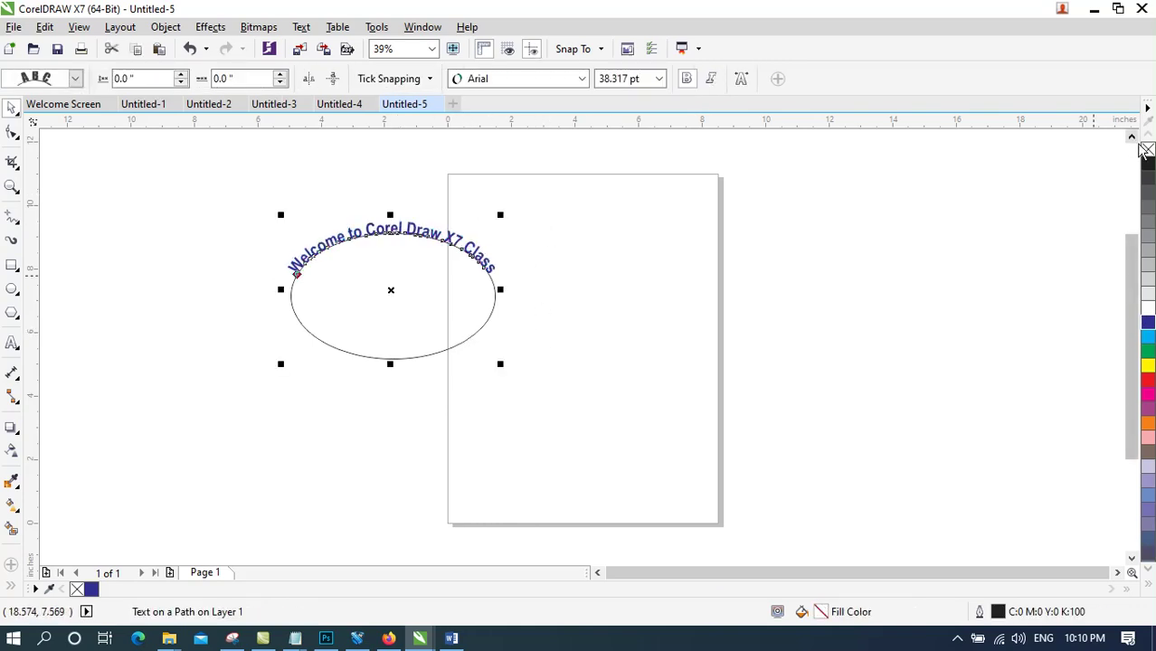
left_click(1148, 148)
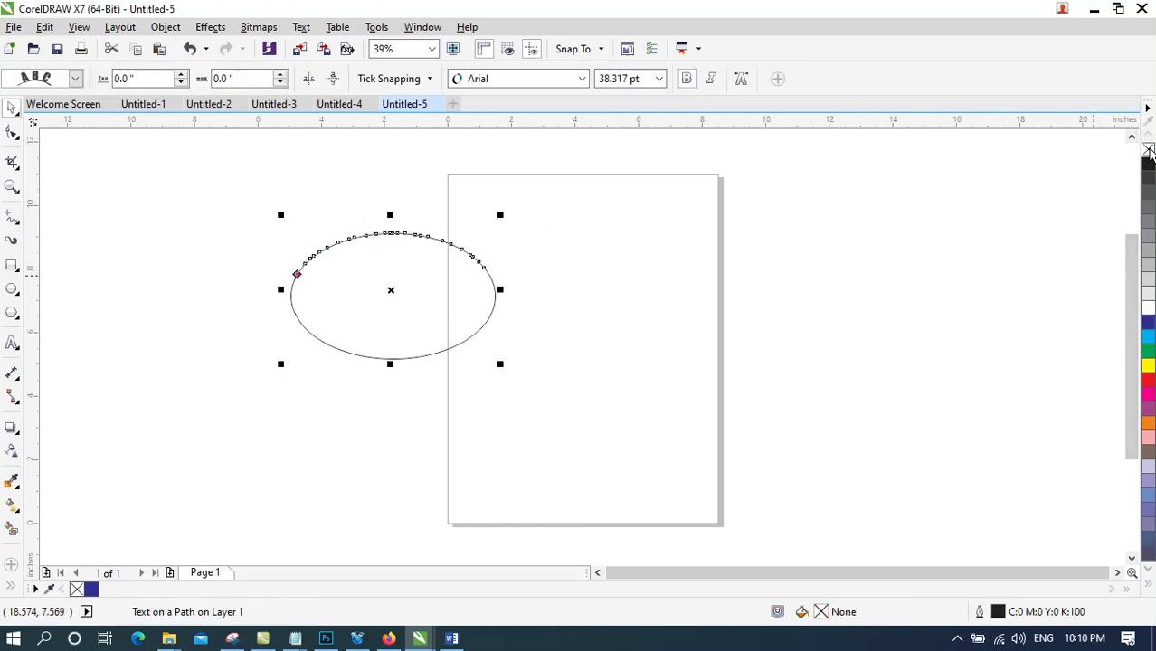
right_click(1148, 149)
left_click(631, 292)
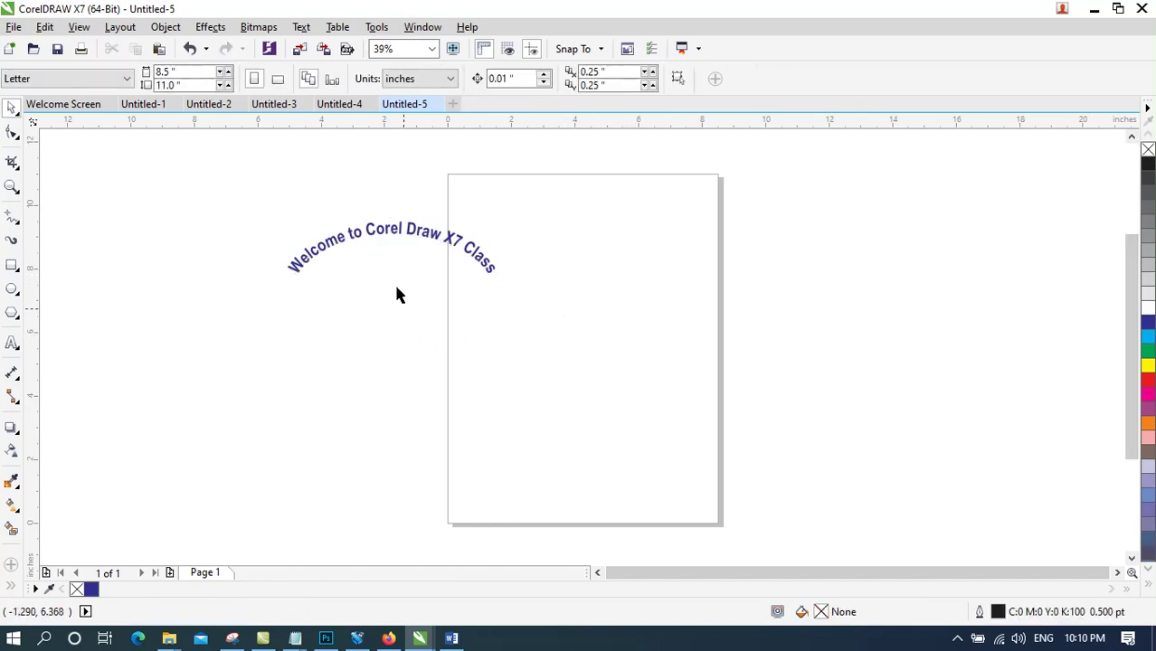
Draw a second ellipse about 8.5 by 5.1 inches beside the page and add "Welcome to Corel Draw X7 Class" at its upper edge
left_click(18, 288)
left_click_drag(776, 266, 1049, 428)
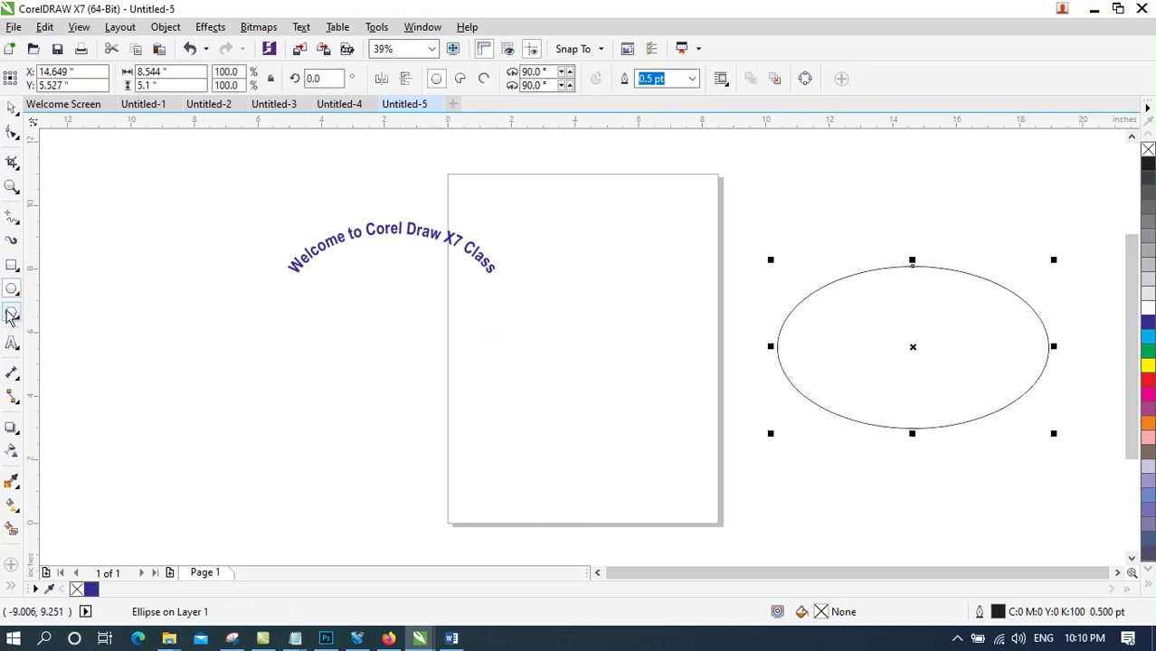
left_click(12, 343)
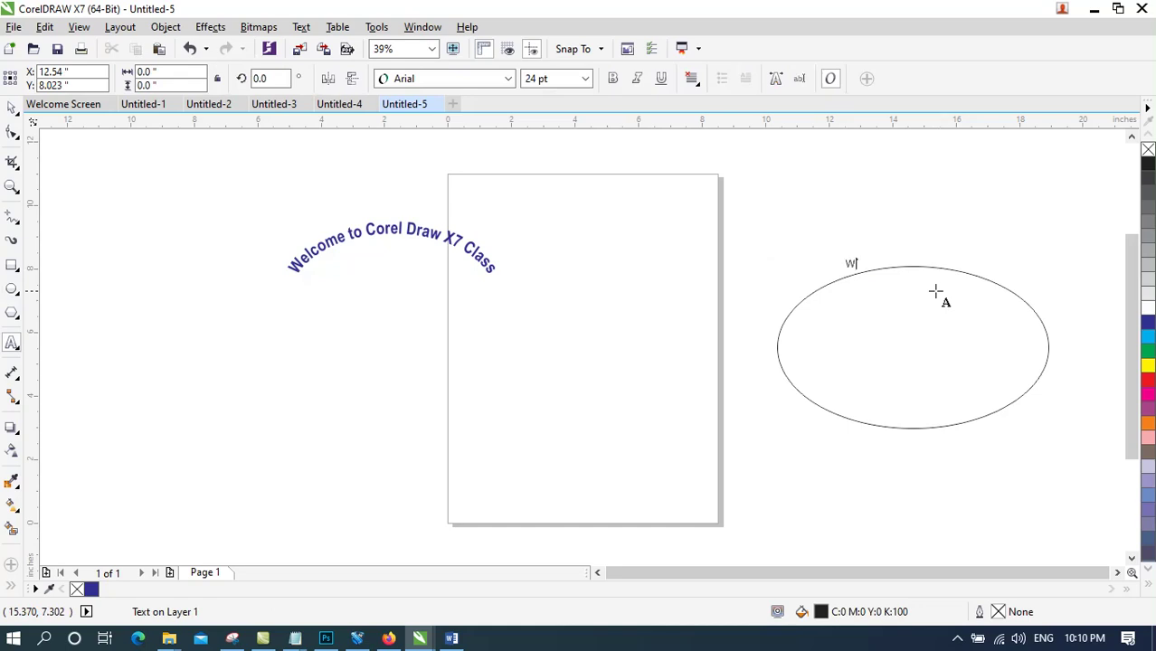
type("Welcome to")
key("Escape")
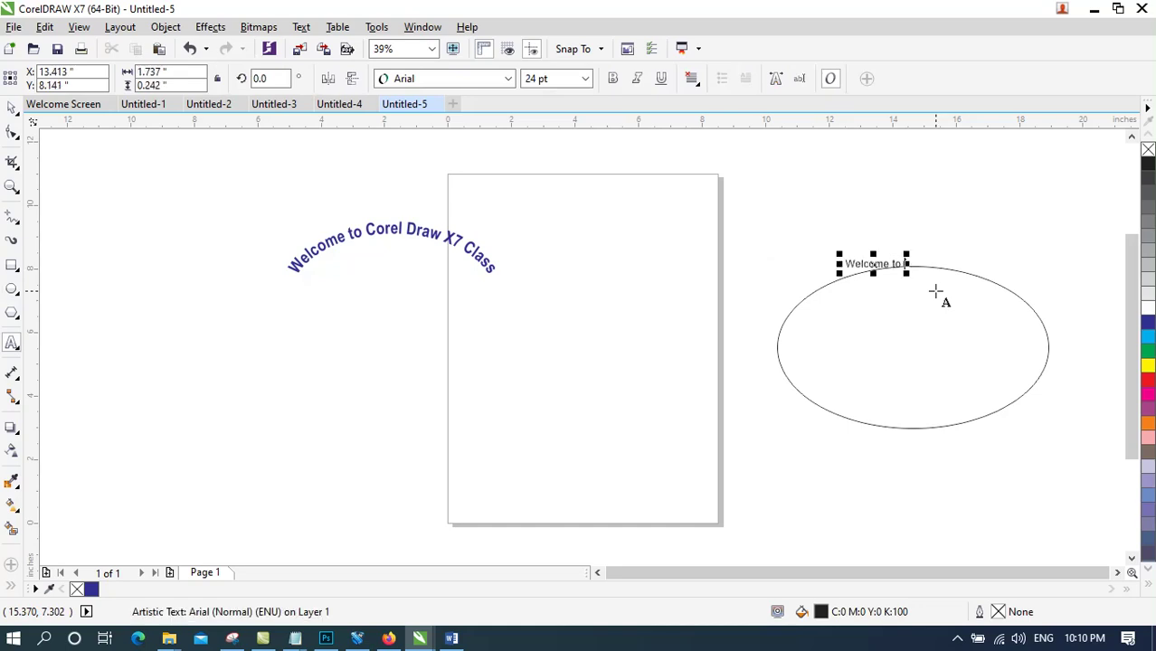
type("ome to Corel Draw X")
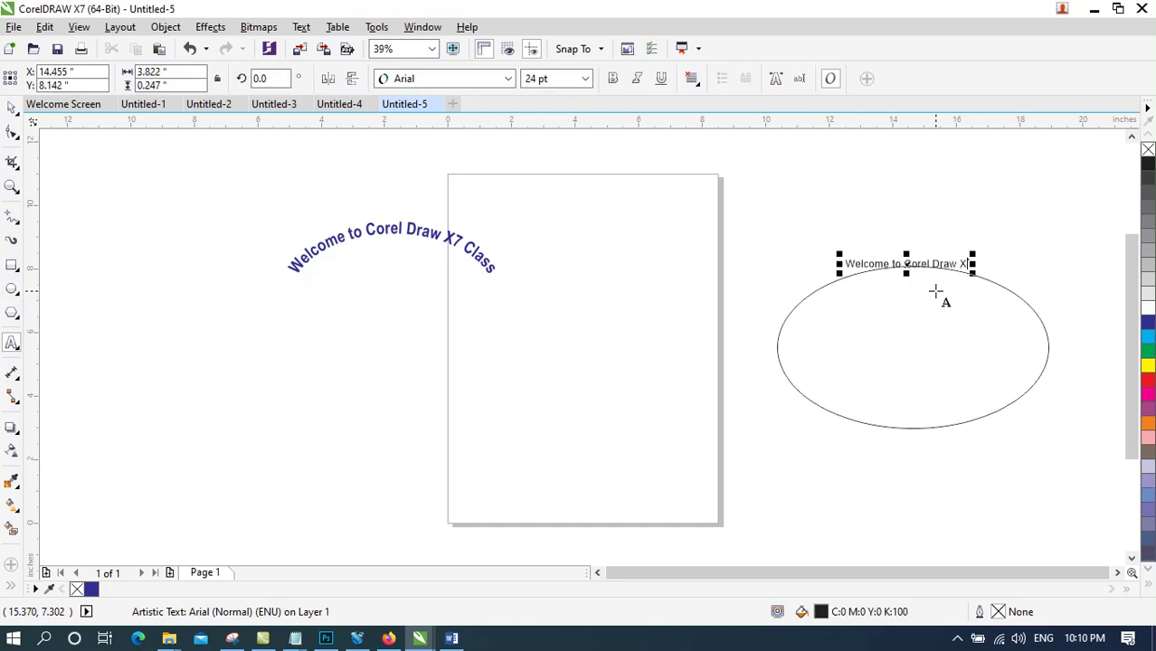
type("7")
key("Escape")
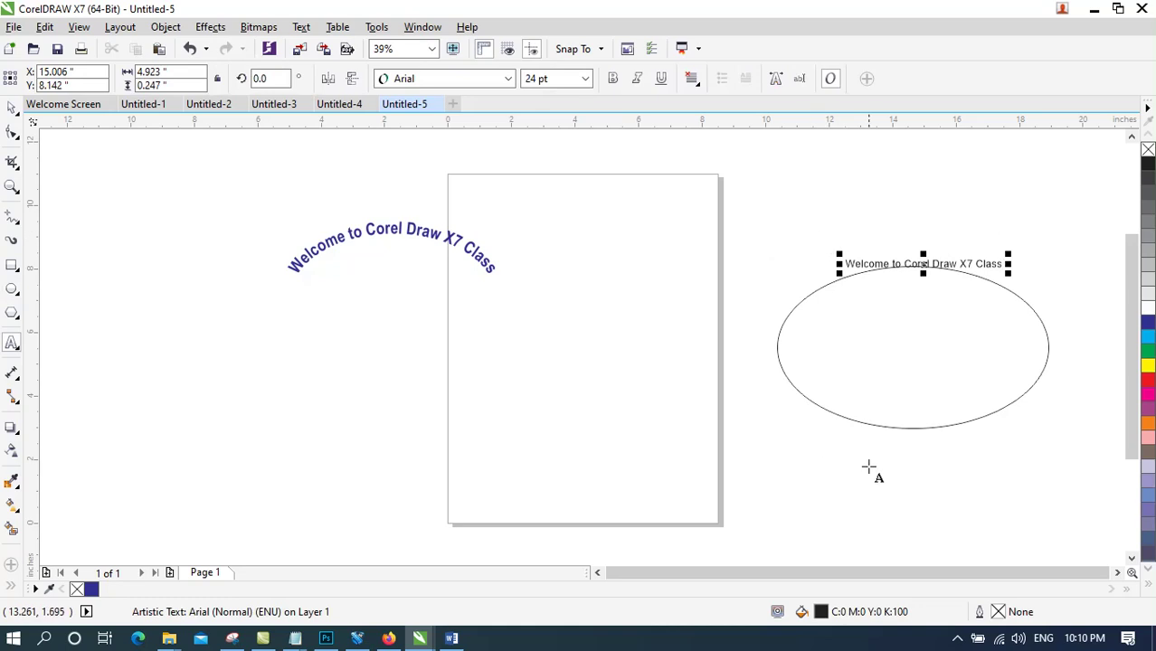
left_click(868, 474)
Try to start Fit Text to Path with only the second ellipse selected
left_click(12, 108)
left_click(825, 288)
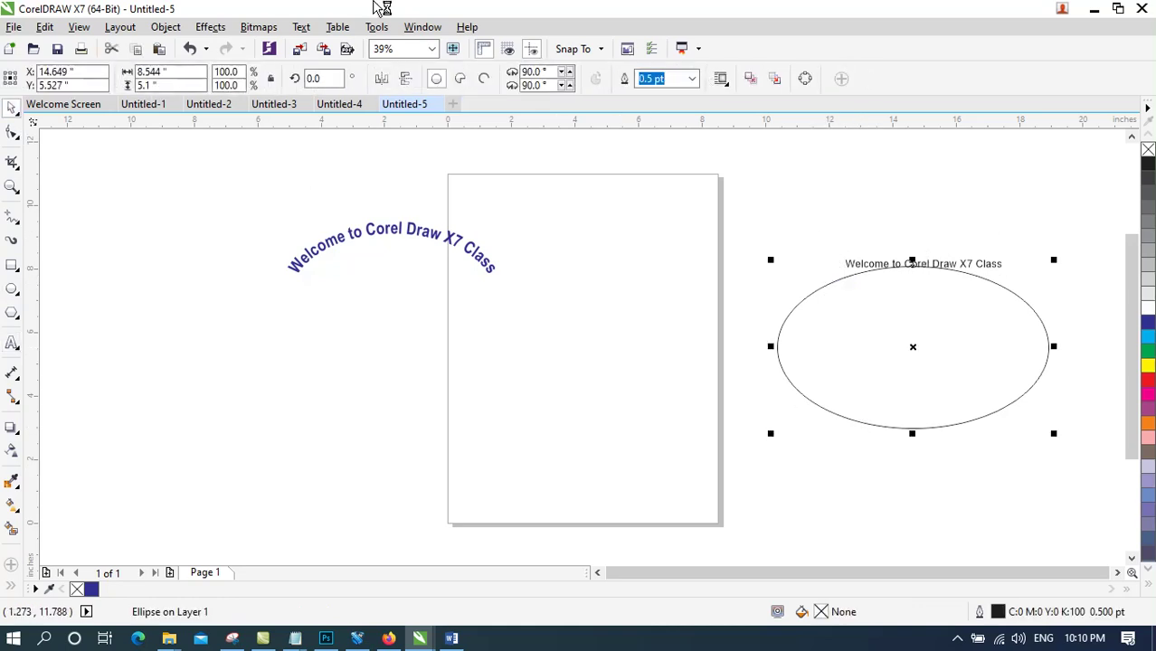
left_click(303, 27)
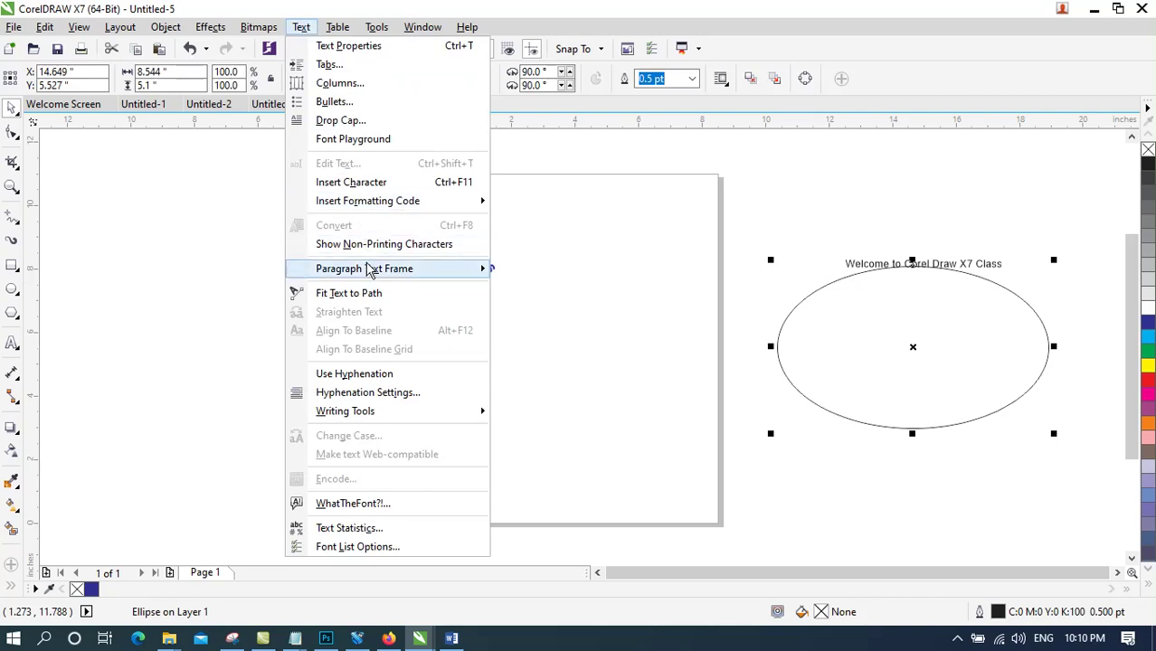
left_click(361, 293)
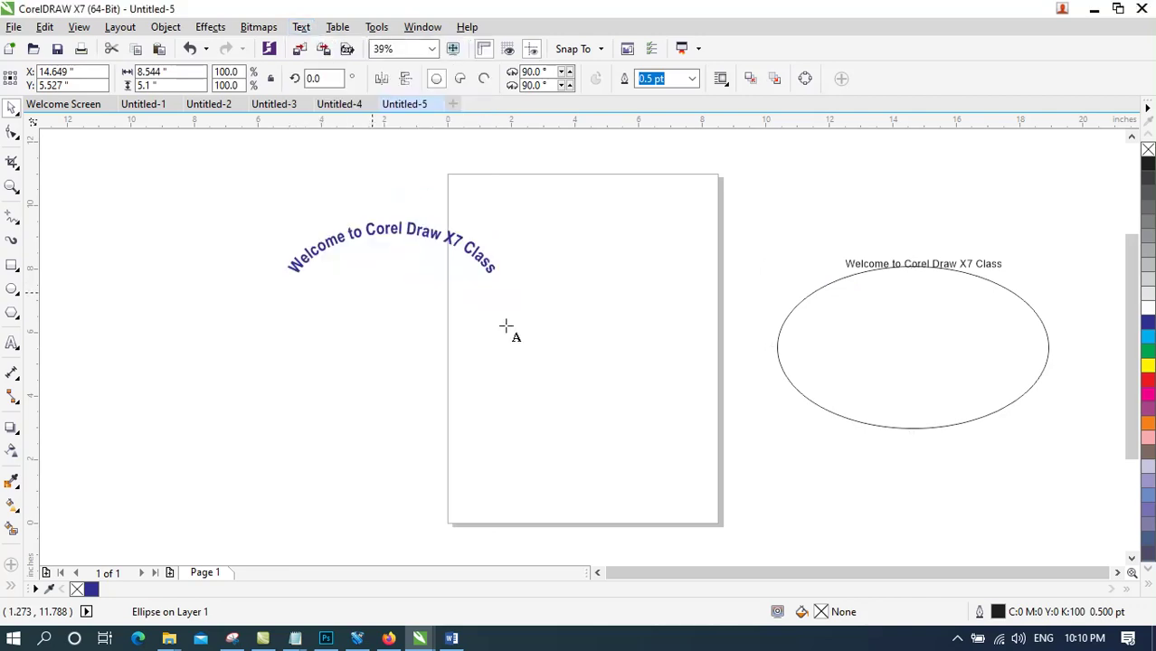
Add another artistic text "Welcome to Corel Draw X7 Class" at the second ellipse's lower edge and centre it there
left_click(863, 442)
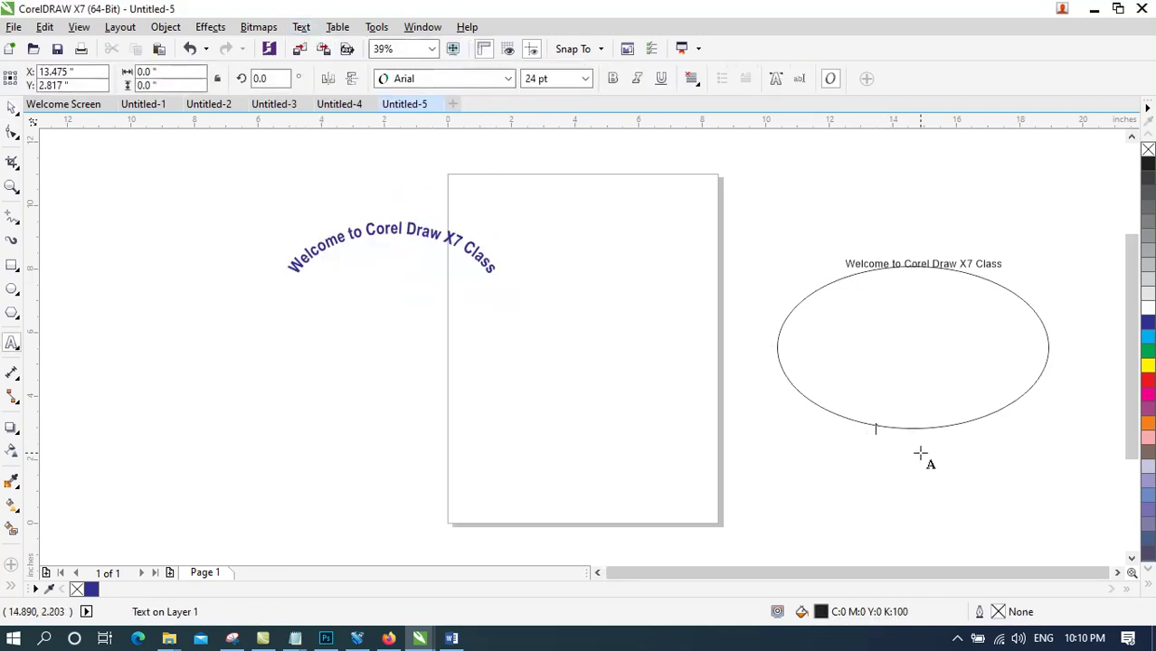
type("Welcome to")
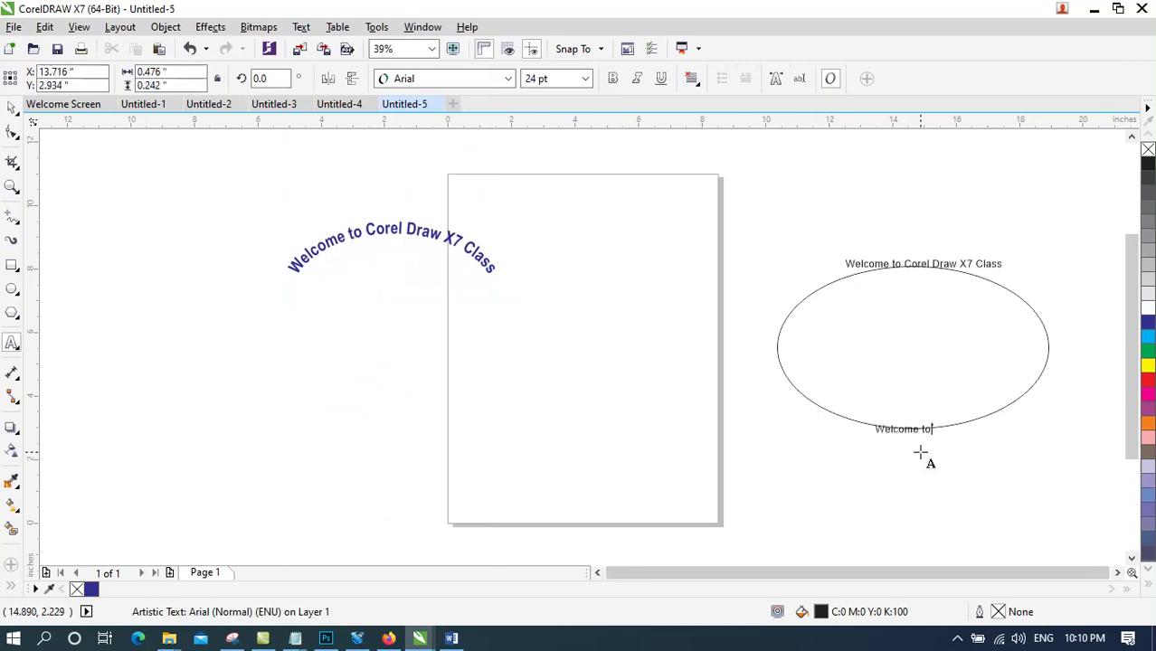
type(" Corel Drawx")
key("BackSpace")
type("7 Class")
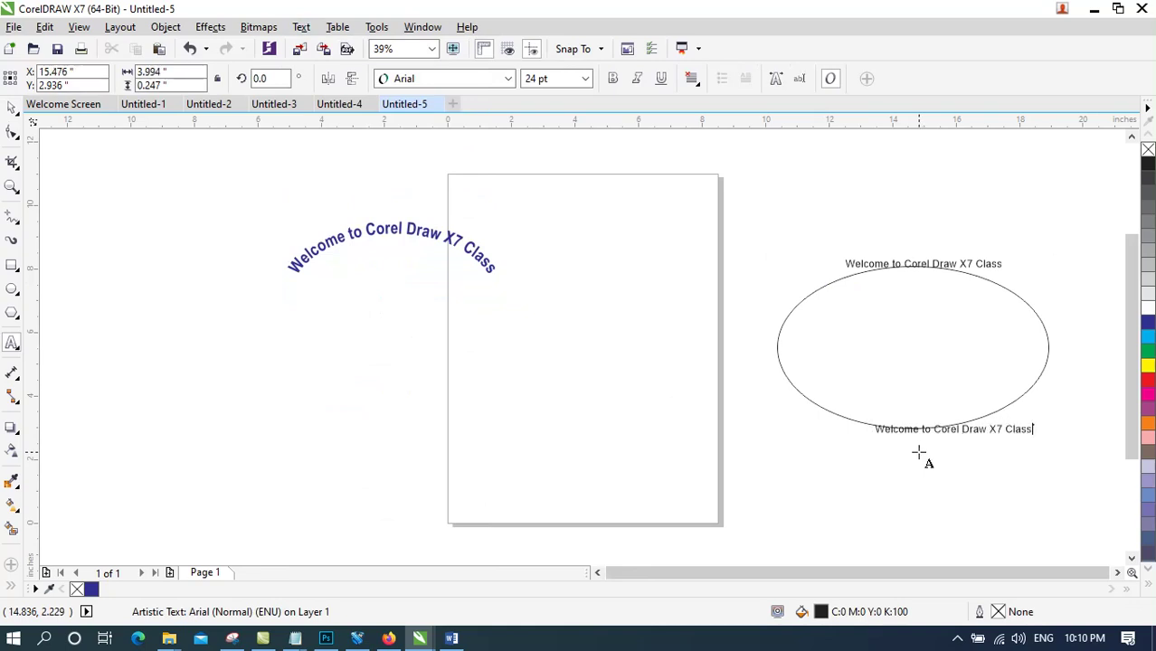
key("Escape")
left_click(901, 450)
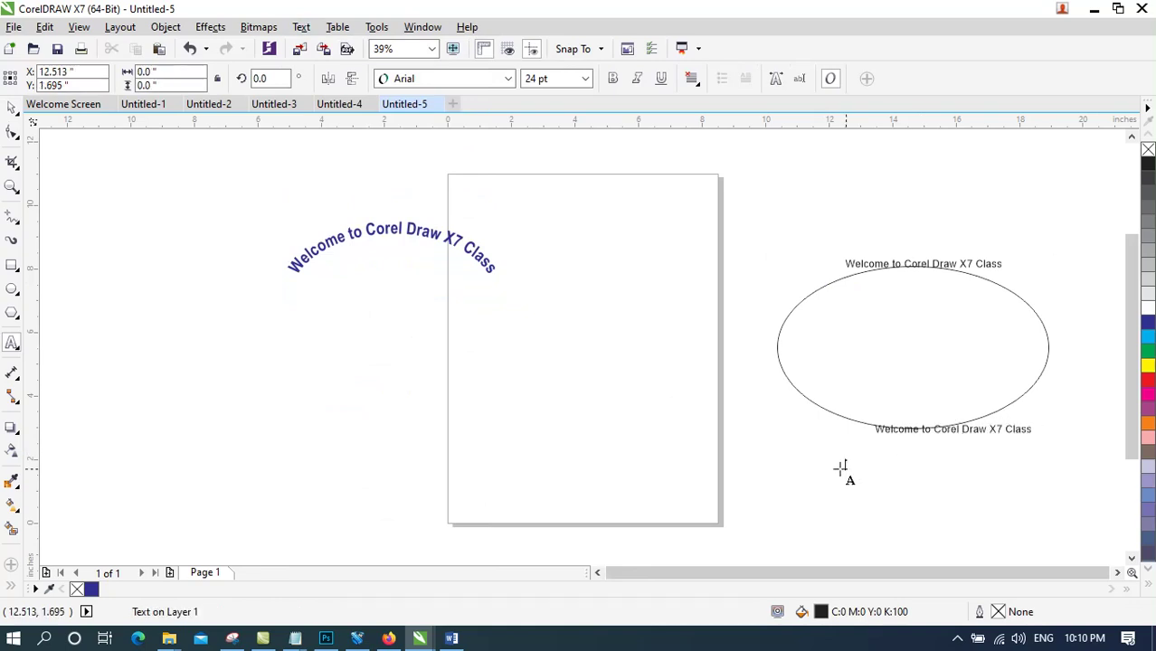
left_click(12, 108)
left_click_drag(941, 431, 918, 423)
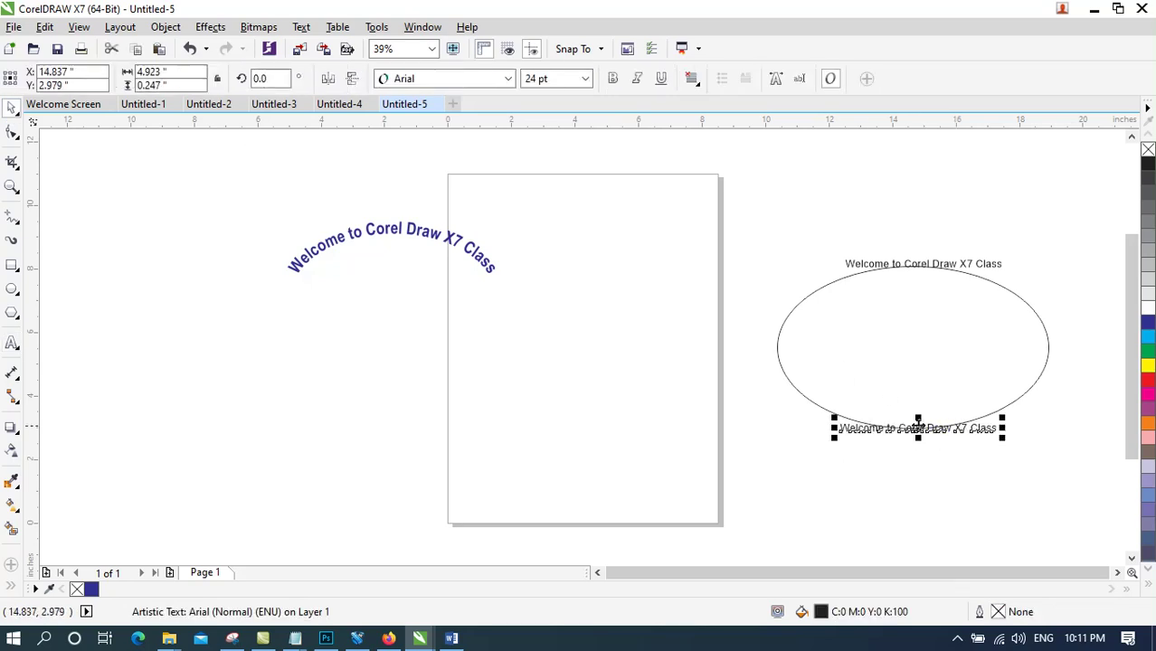
Fit the lower "Welcome to Corel Draw X7 Class" text to the second ellipse, running inside its upper-left curve, and deselect it
left_click(262, 27)
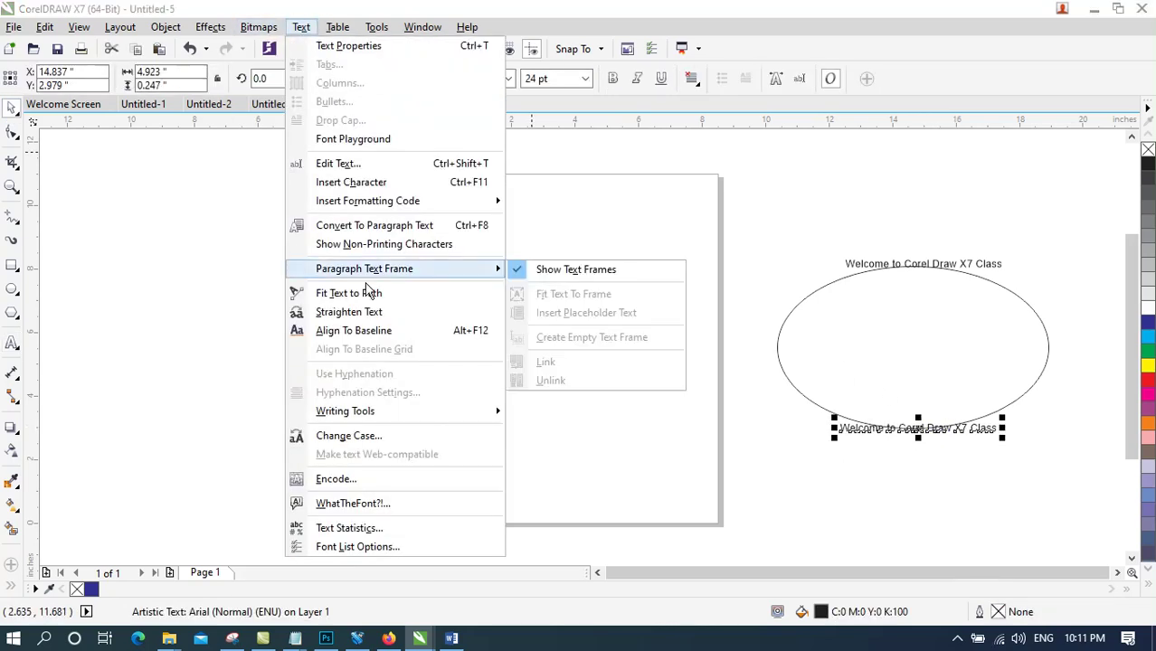
left_click(353, 292)
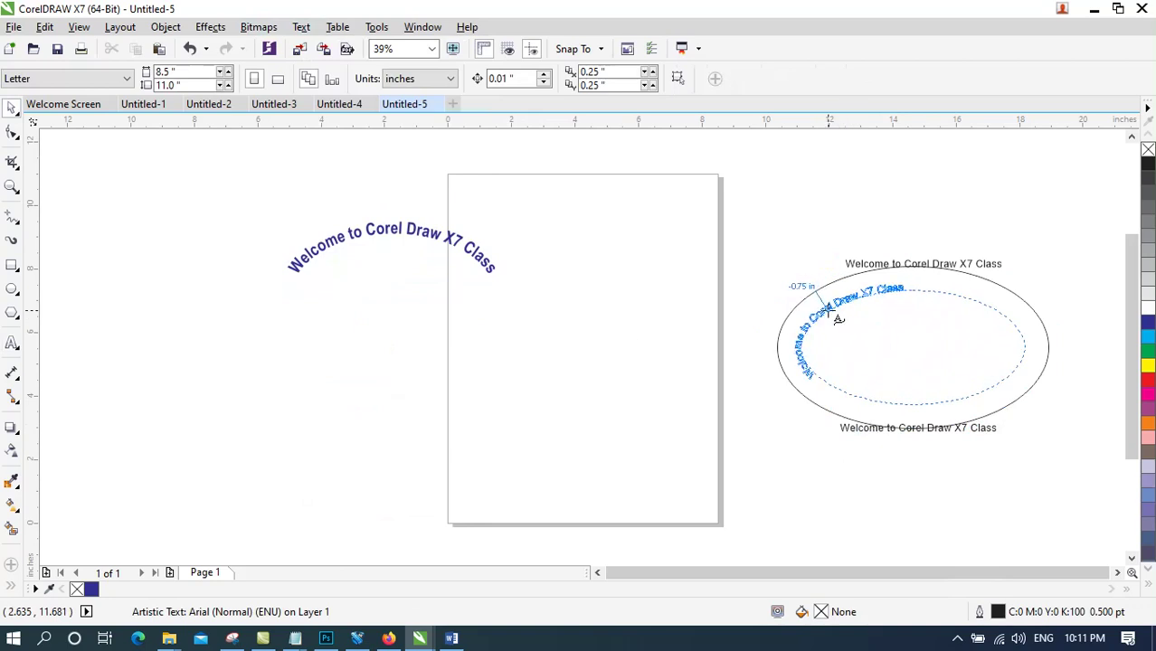
left_click(871, 328)
left_click(811, 445)
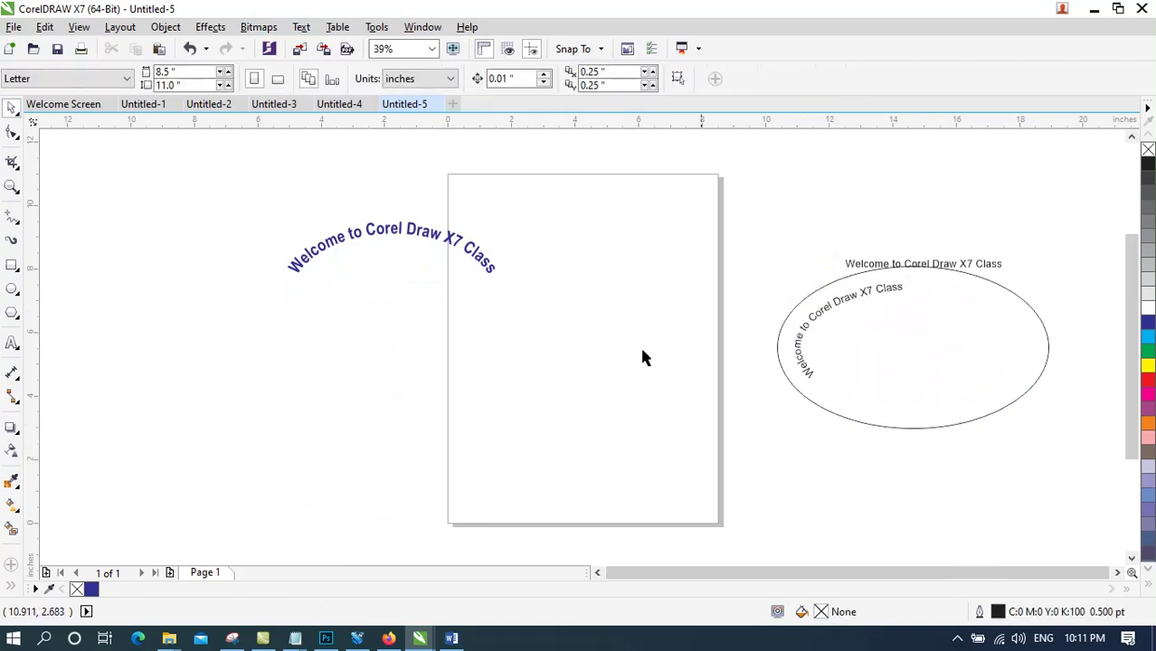
Switch to the Untitled-1 document and select all the text inside its paragraph text frame
left_click(301, 27)
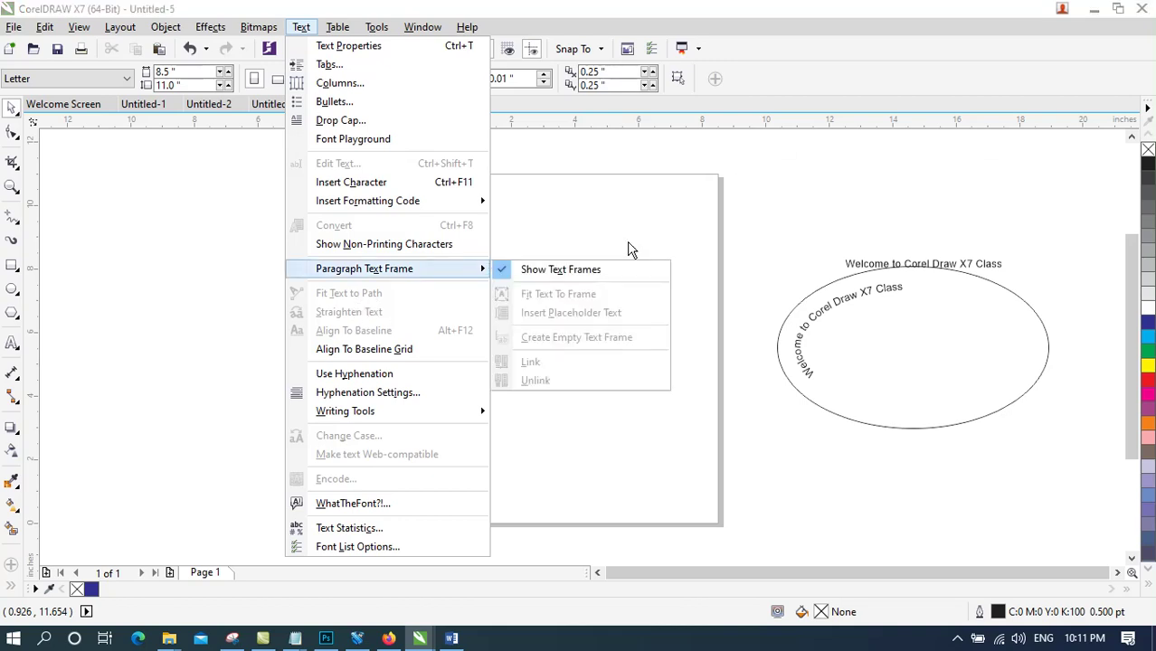
left_click(484, 228)
left_click(194, 104)
left_click(153, 105)
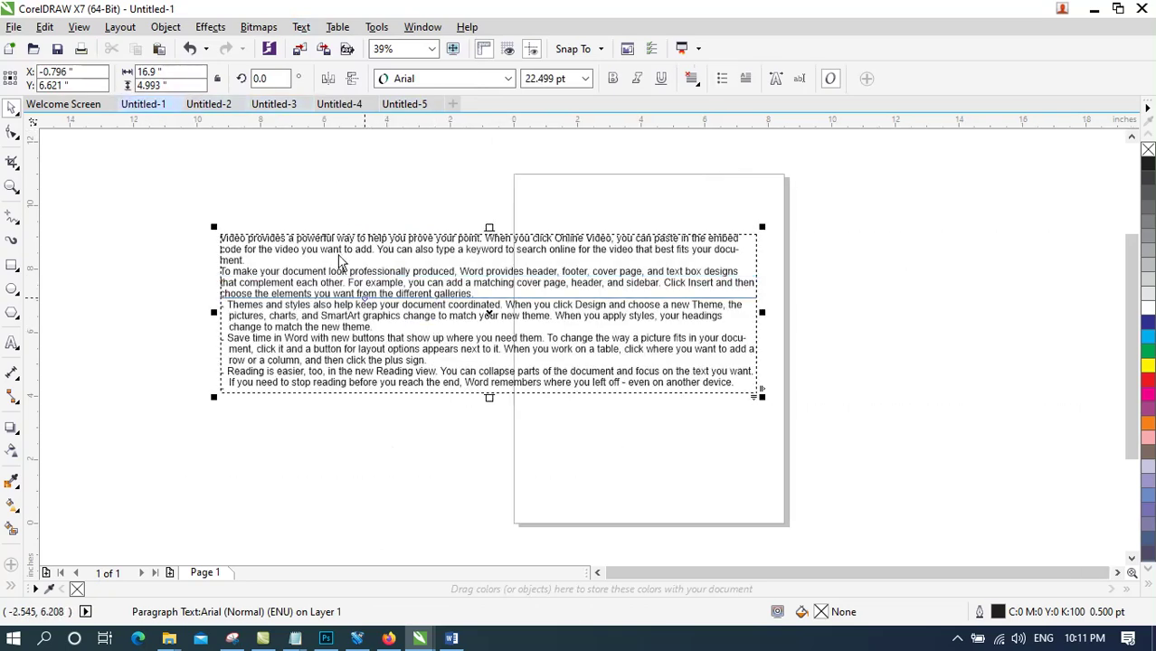
left_click(382, 244)
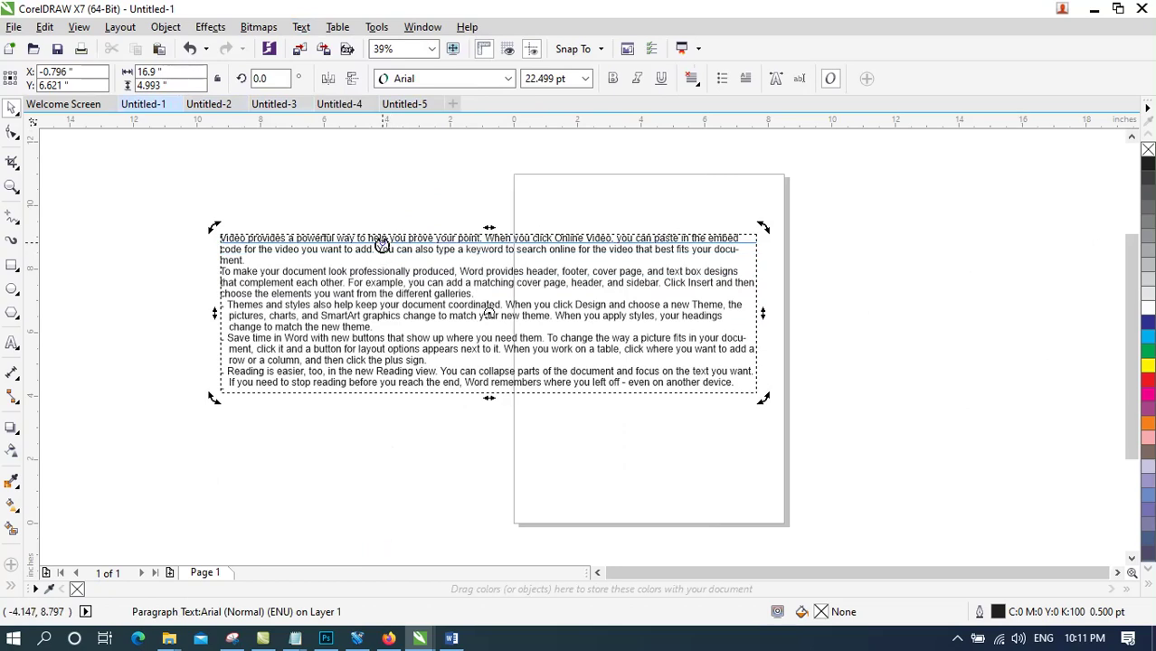
left_click(524, 333)
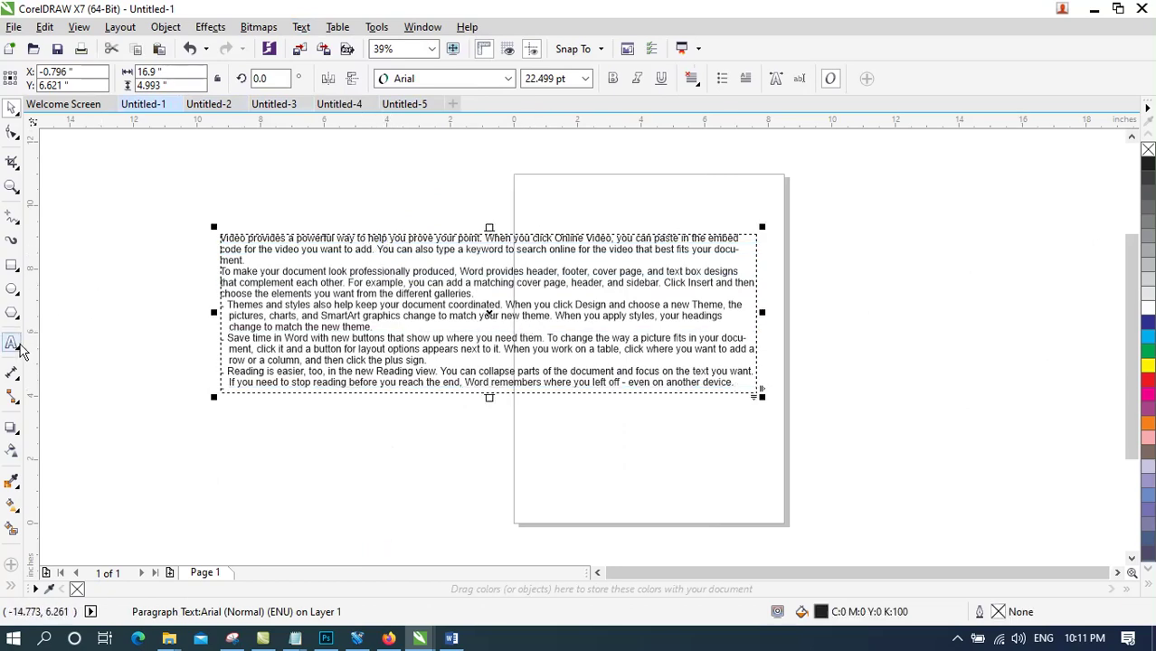
left_click(12, 342)
key("ctrl+a")
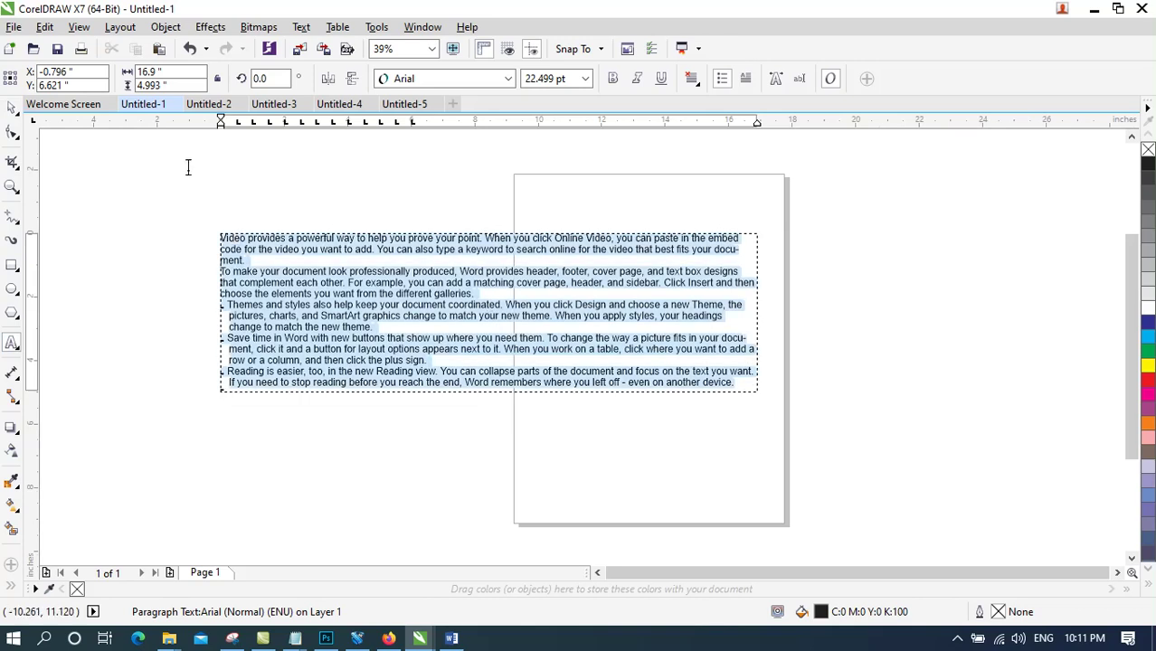
Apply Straighten Text and Align To Baseline to the selected paragraph text
left_click(296, 29)
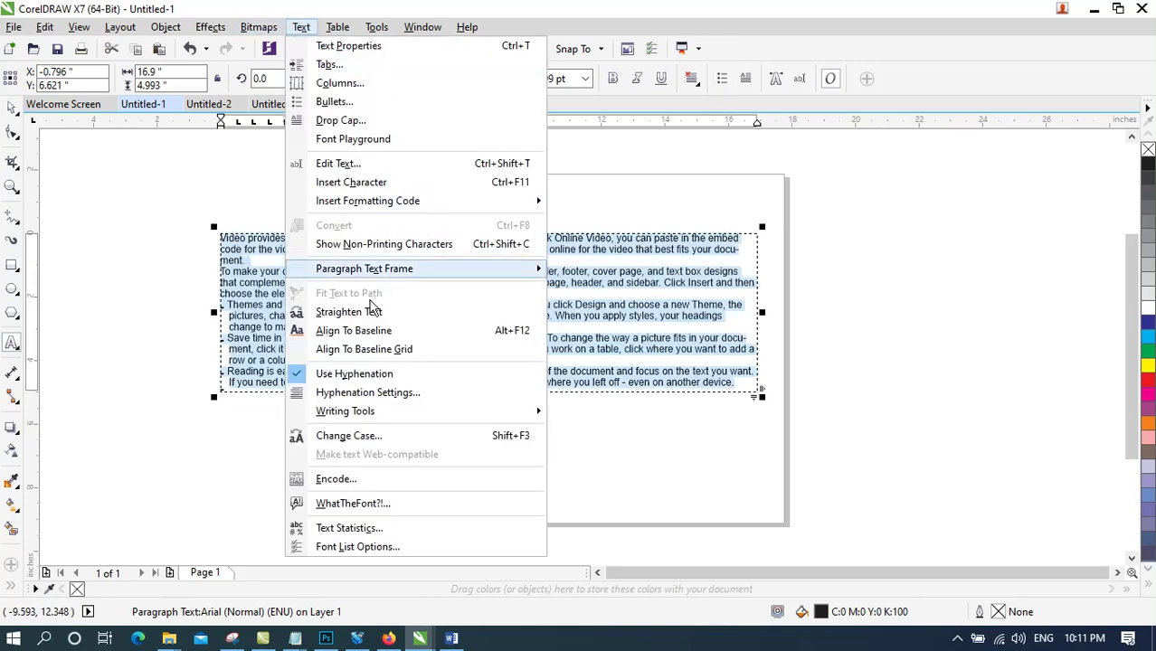
left_click(456, 308)
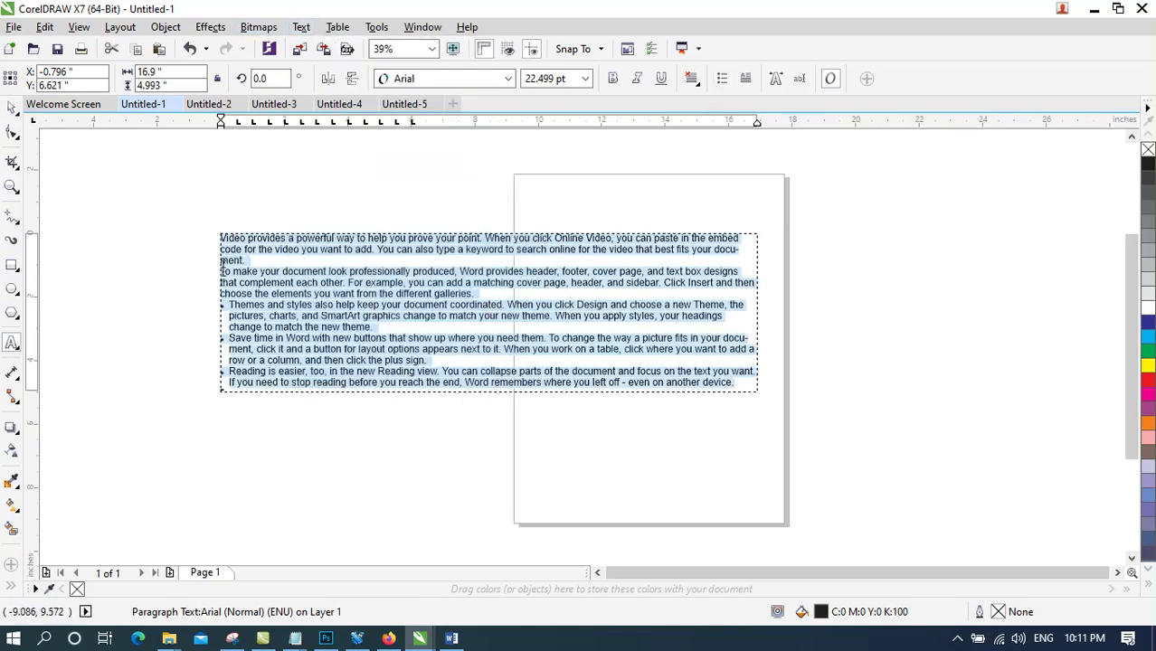
left_click(301, 27)
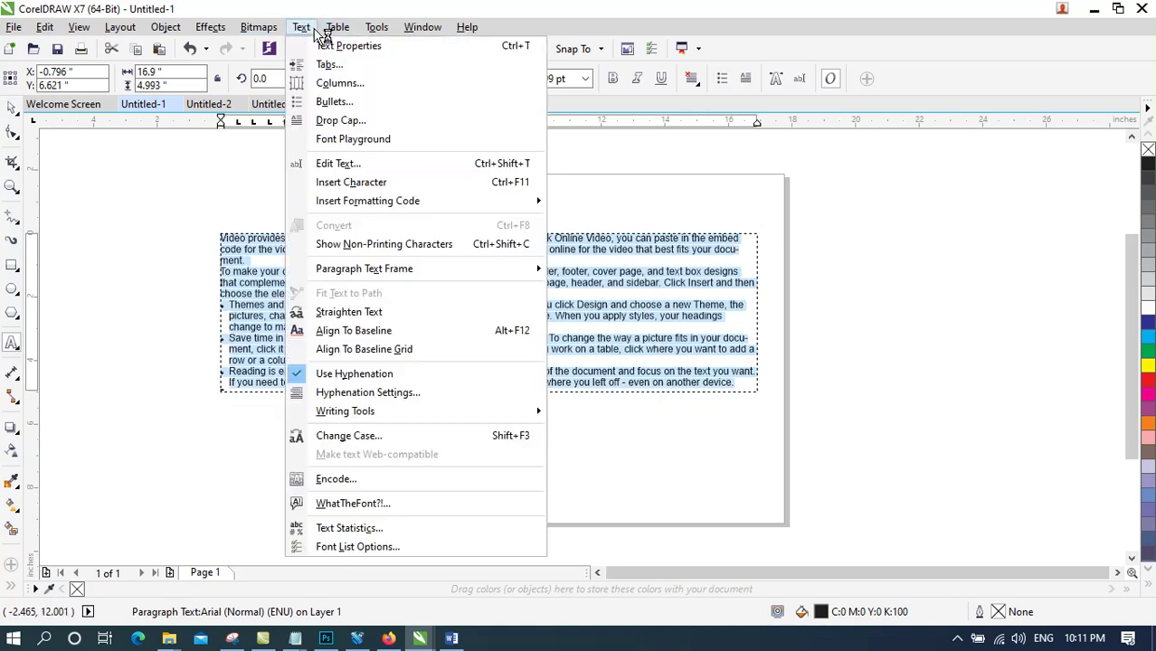
left_click(301, 27)
left_click(302, 27)
left_click(390, 331)
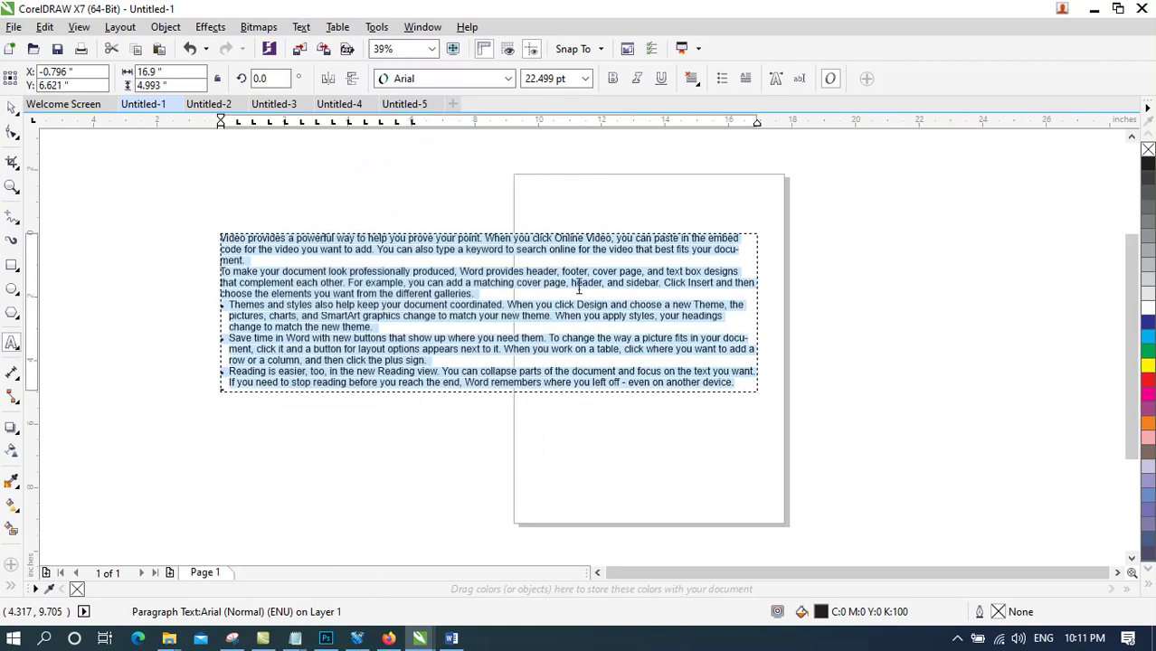
Align the selected paragraph text to the baseline grid
left_click(302, 27)
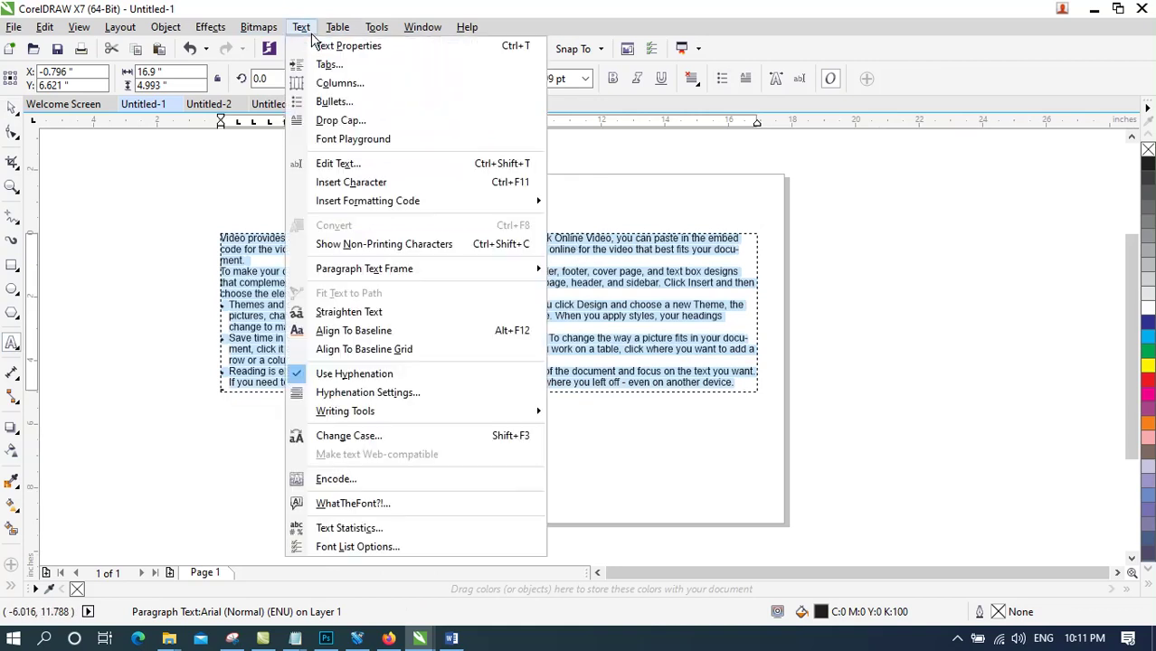
left_click(337, 27)
left_click(301, 27)
left_click(430, 348)
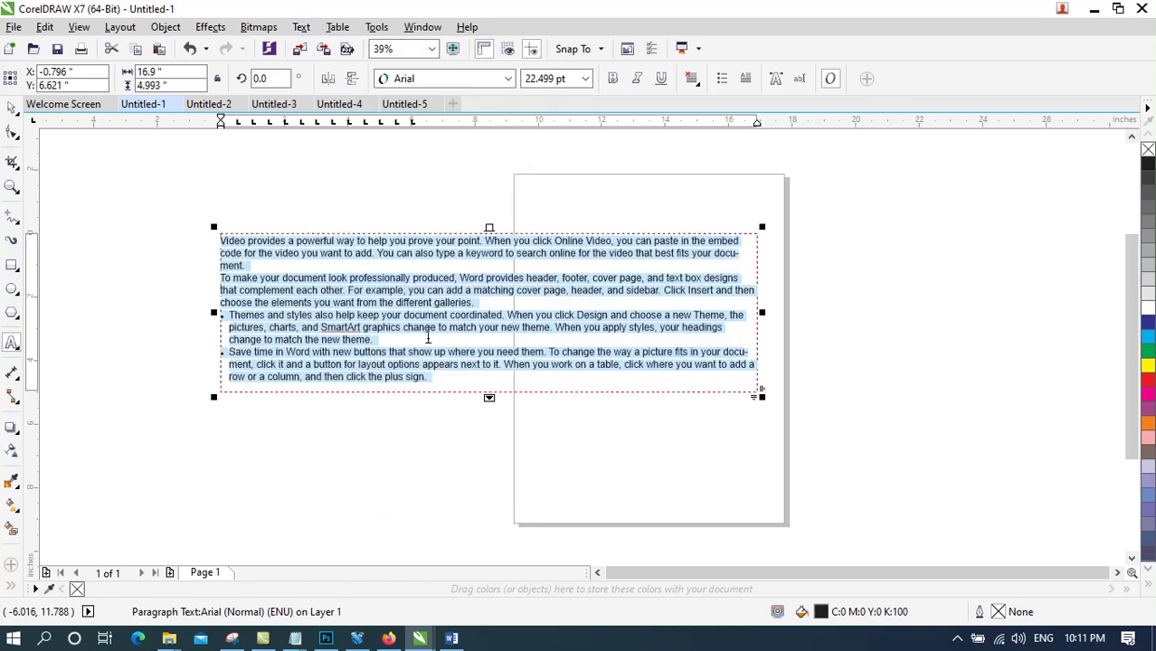
Turn hyphenation off for the selected paragraph text and switch it back on
left_click(337, 28)
mouse_move(308, 27)
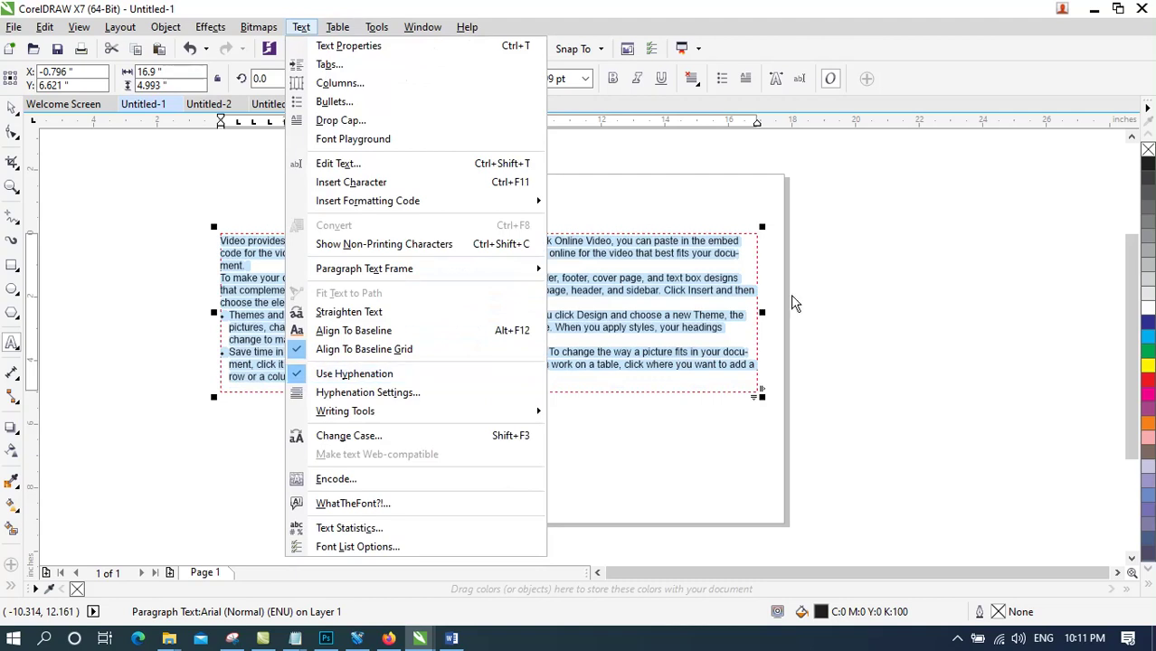
left_click(339, 374)
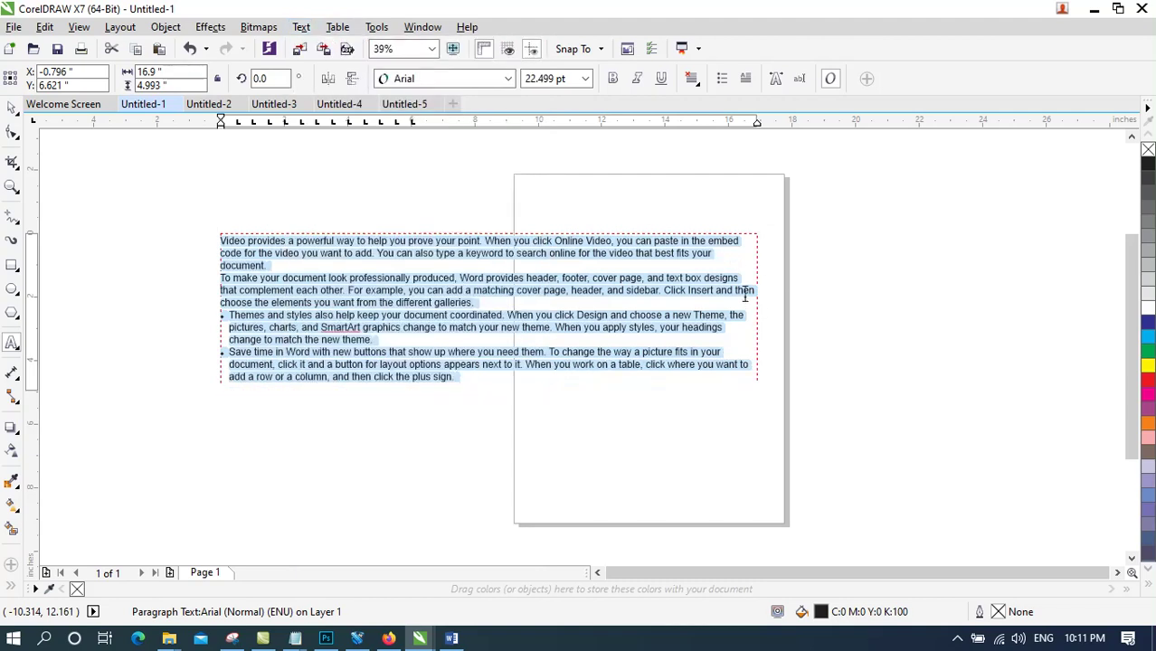
left_click(297, 27)
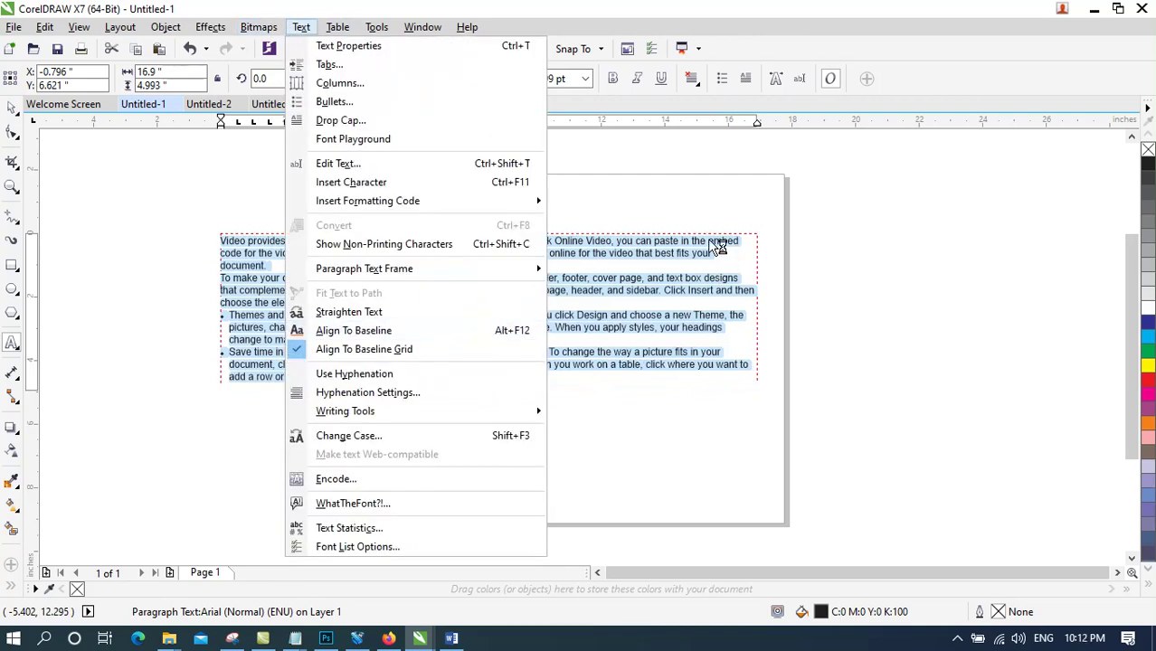
left_click(329, 379)
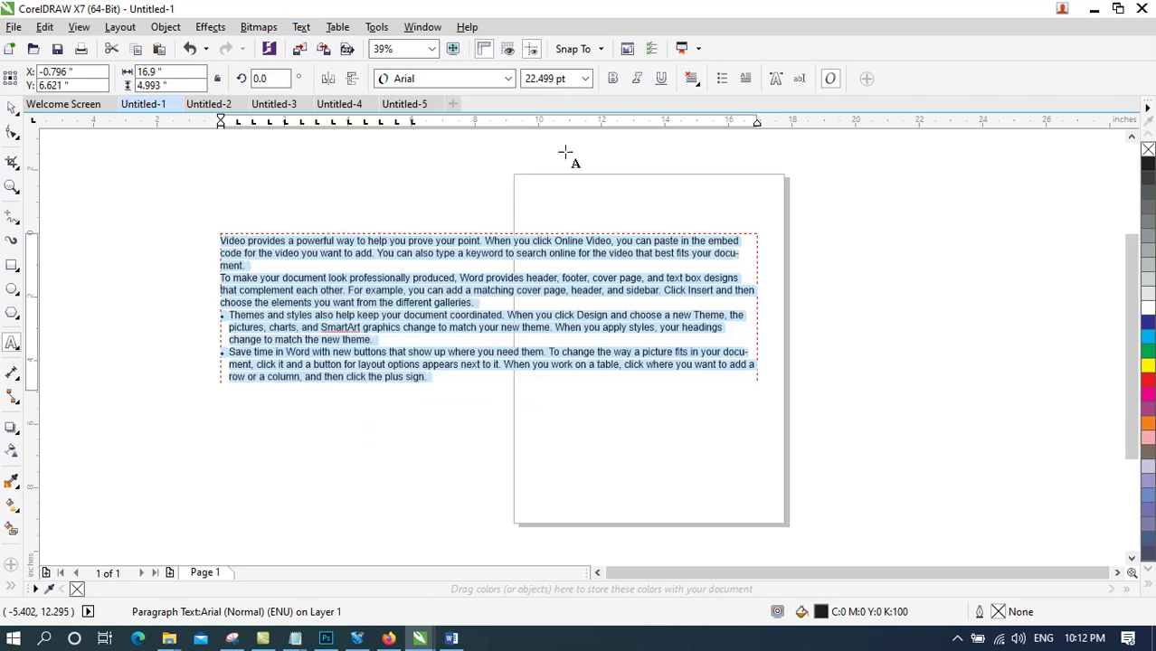
Examine the hyphenation settings, including minimum word length and minimum characters before, and cancel without changes
left_click(301, 26)
left_click(387, 392)
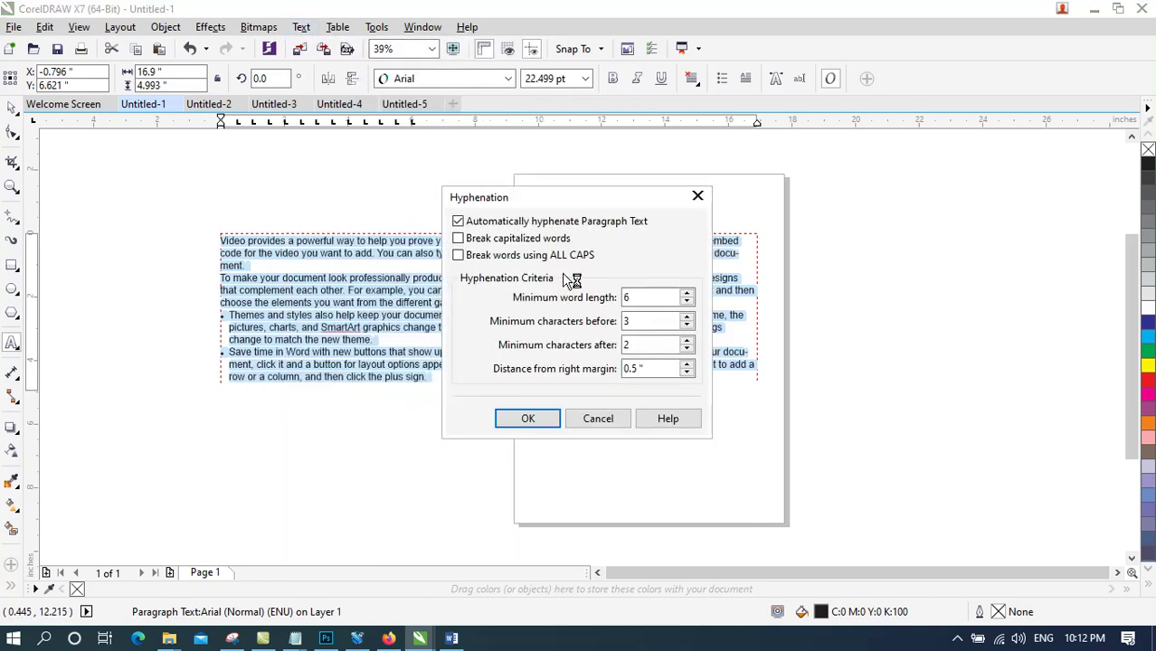
left_click(638, 298)
double_click(638, 297)
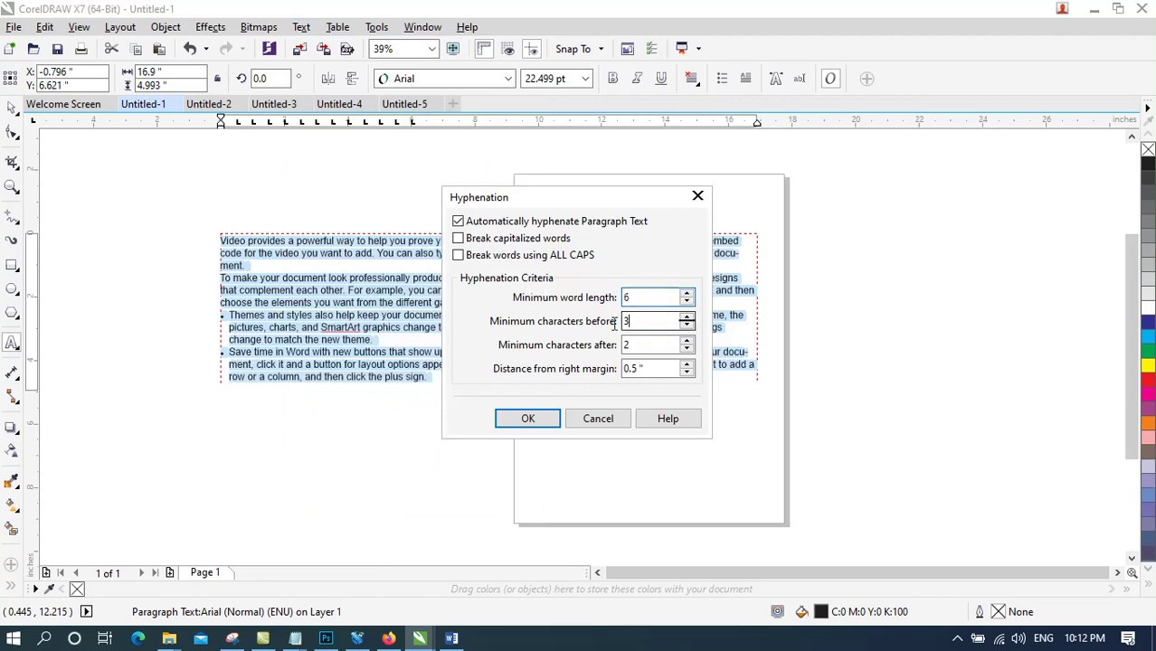
left_click(598, 417)
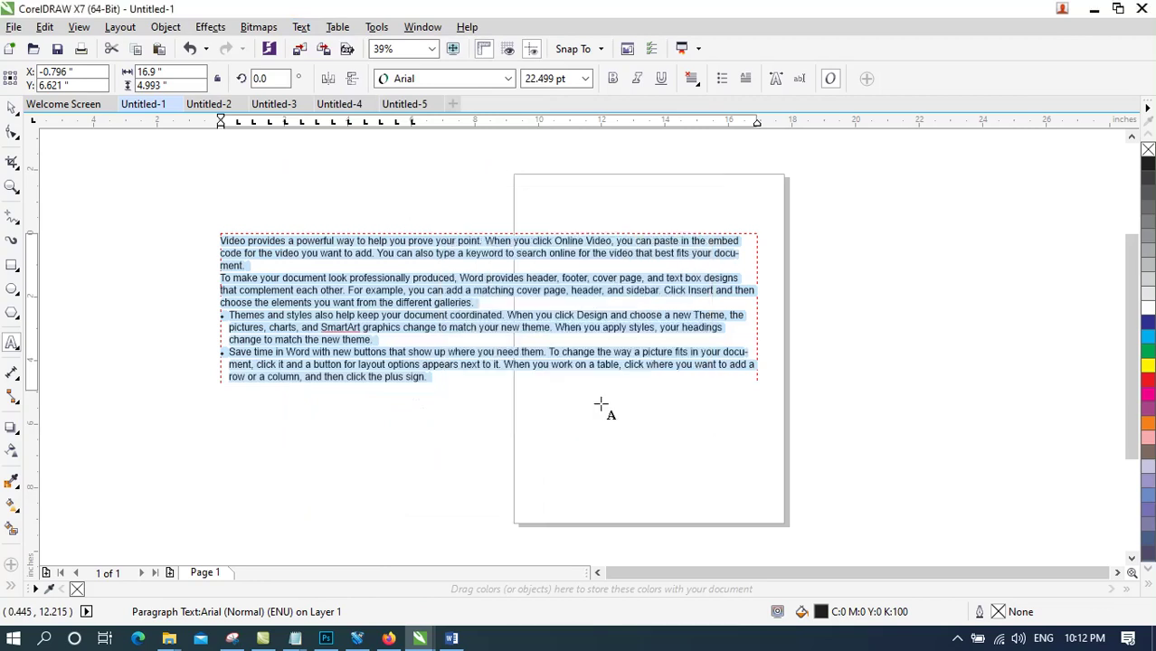
left_click(301, 27)
left_click(336, 26)
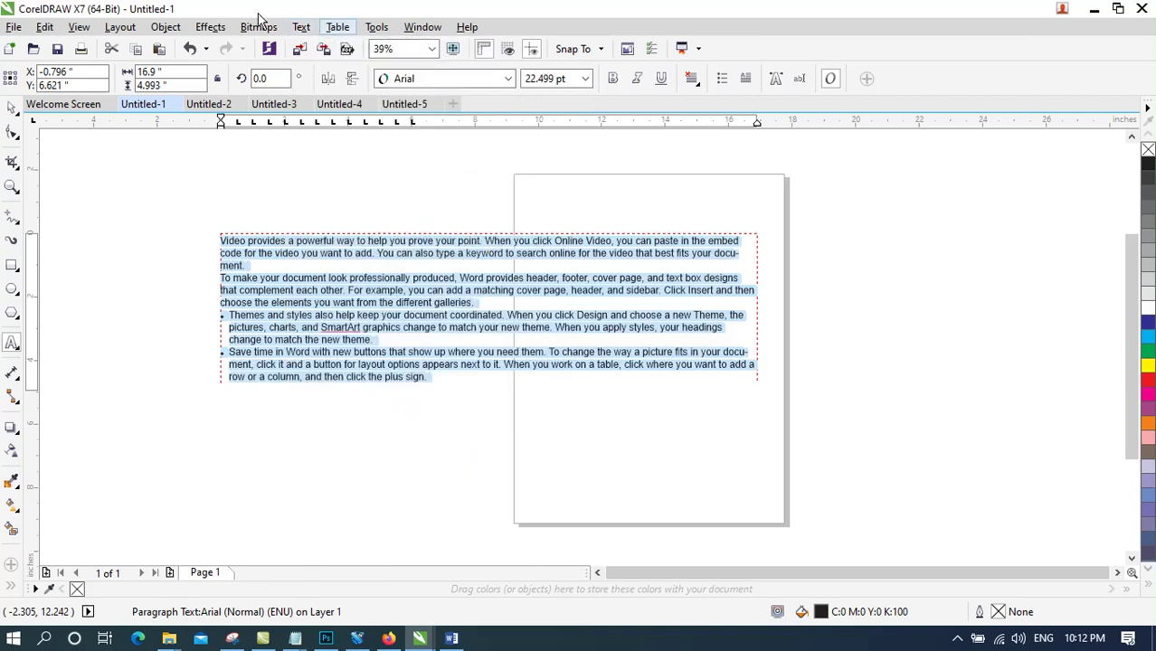
left_click(255, 26)
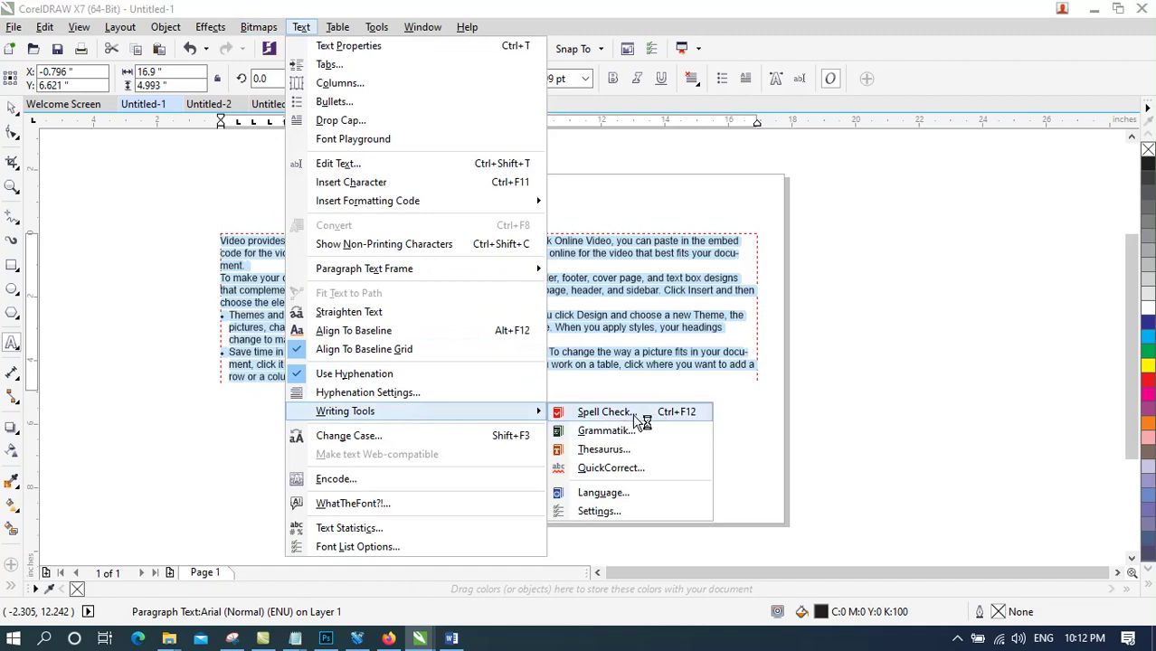
left_click(901, 320)
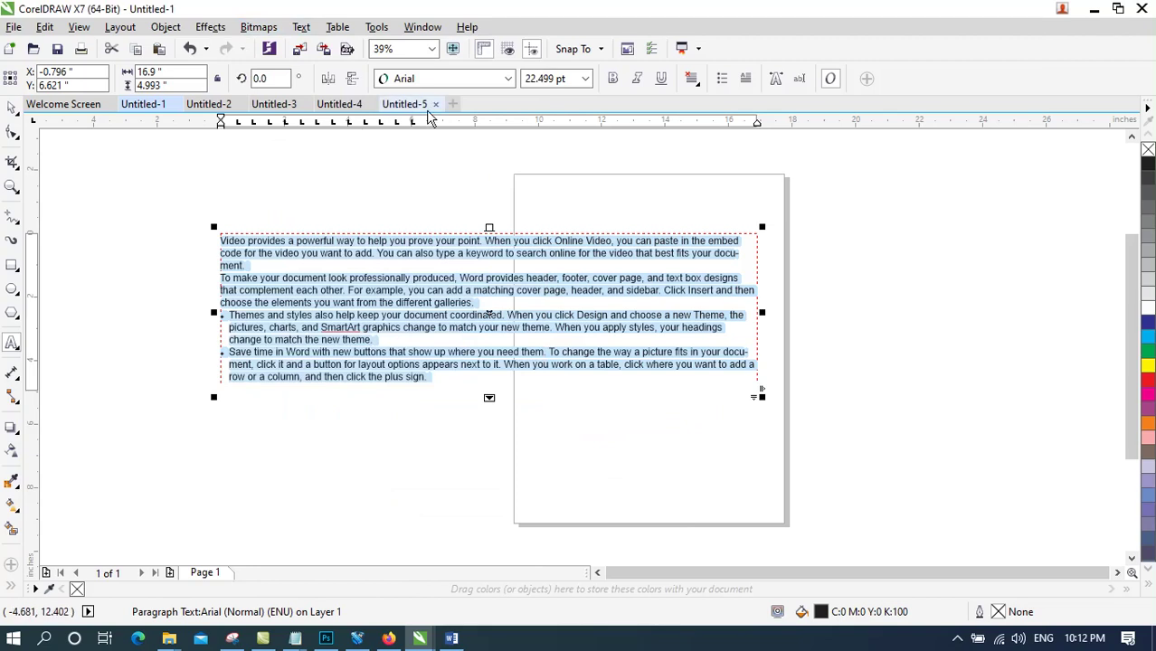
Create a new document and draw a paragraph text frame about 11.9 by 4.4 inches across the page's left edge
left_click(452, 105)
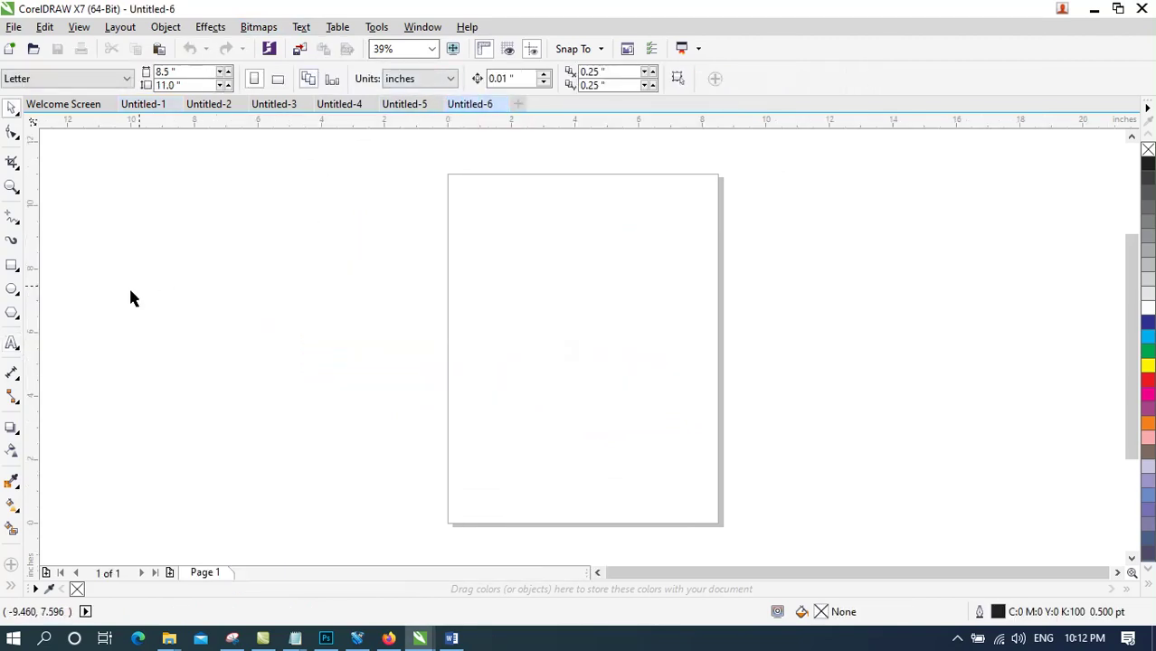
left_click_drag(124, 235, 441, 407)
left_click(12, 343)
left_click_drag(227, 227, 606, 367)
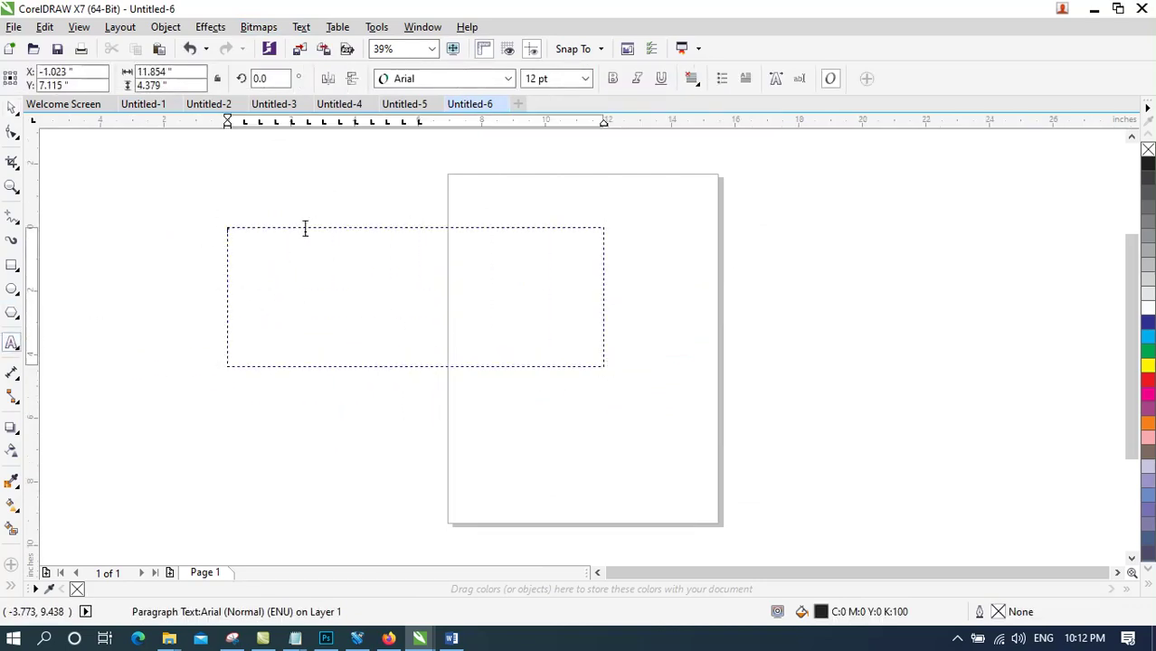
Set the empty frame's font size to 100 pt and enter the misspelled word "commmputer"
left_click(586, 79)
left_click(539, 304)
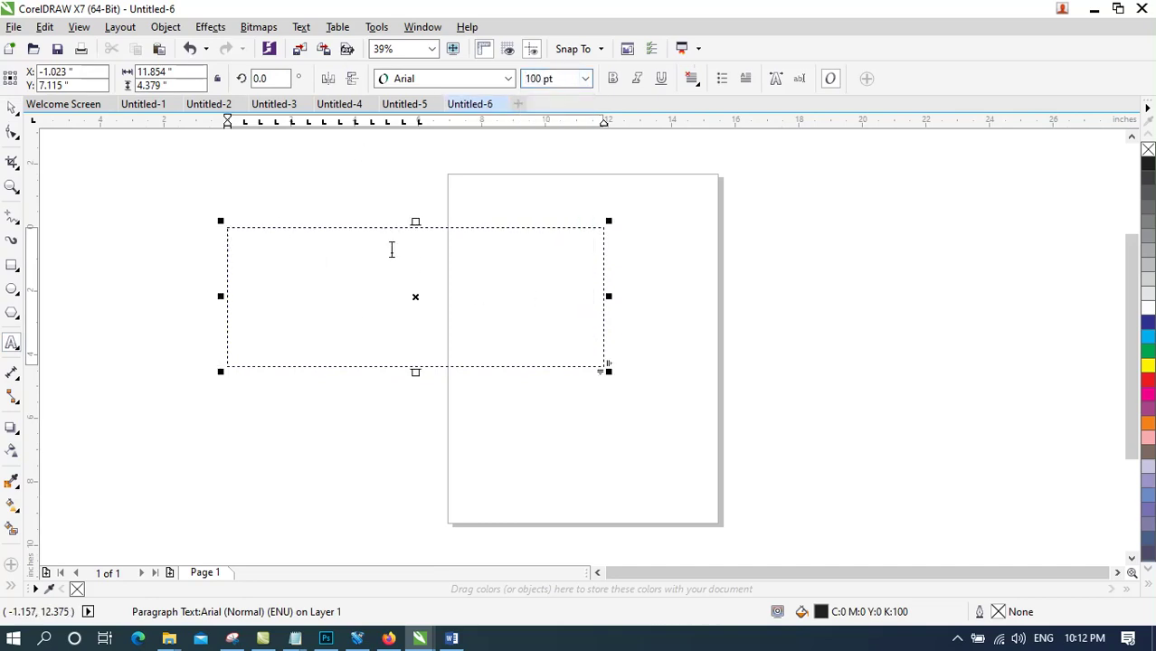
type("commmputer")
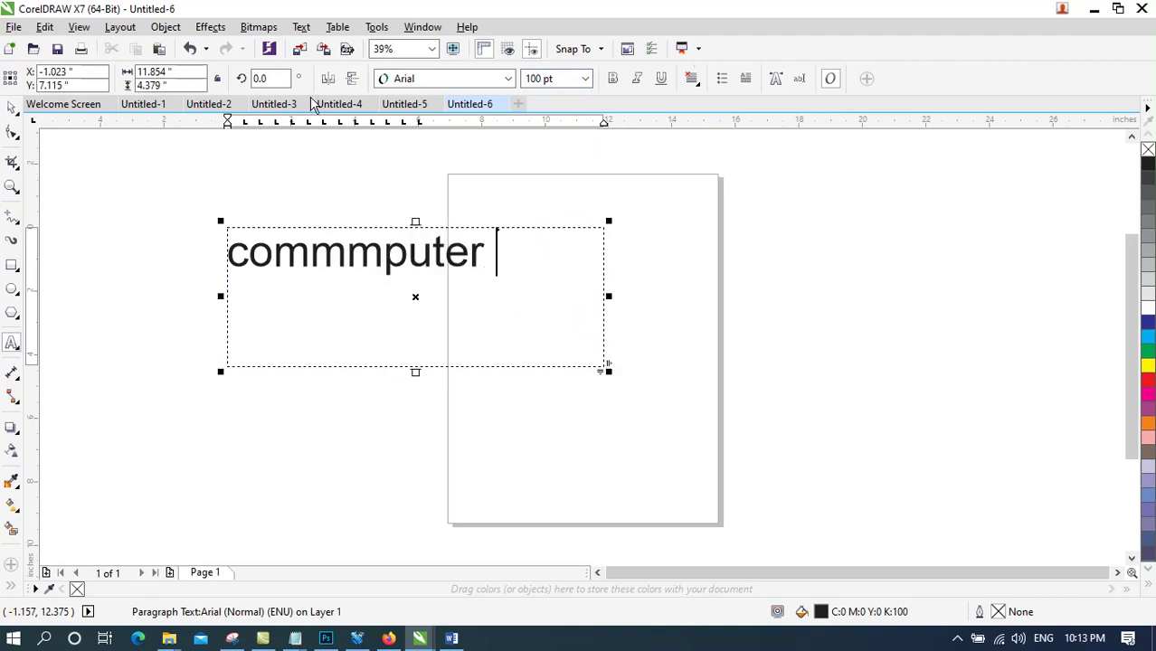
Start Spell Check on the paragraph text and move the Writing Tools dialog clear of the frame
left_click(277, 29)
left_click(280, 29)
left_click(301, 27)
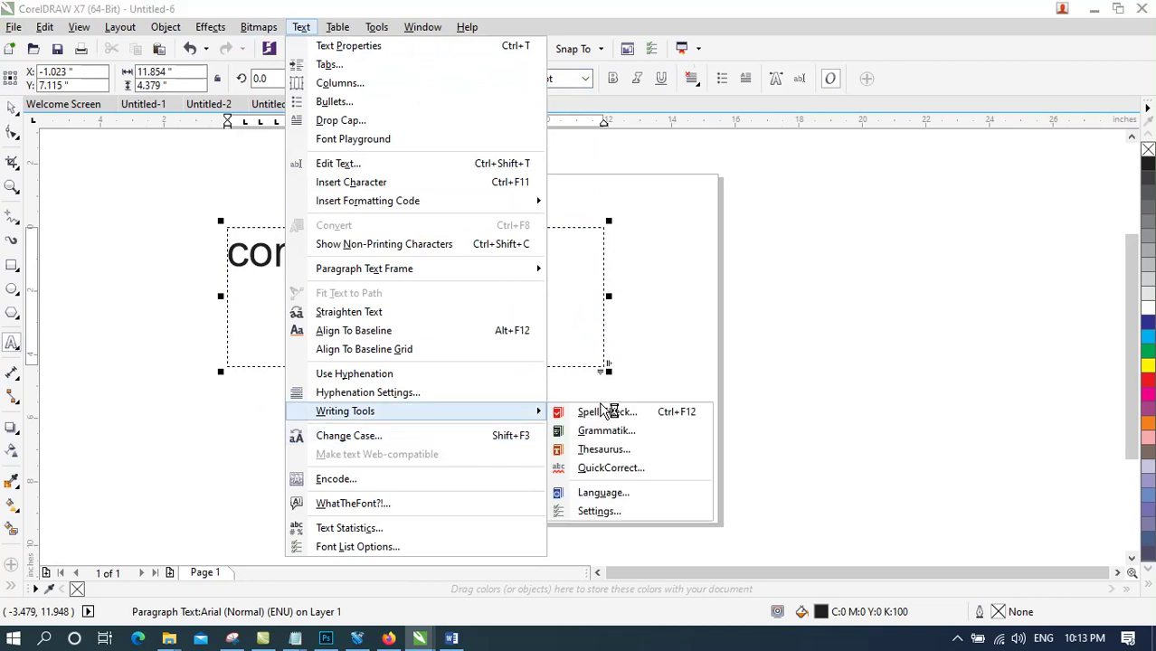
left_click(583, 441)
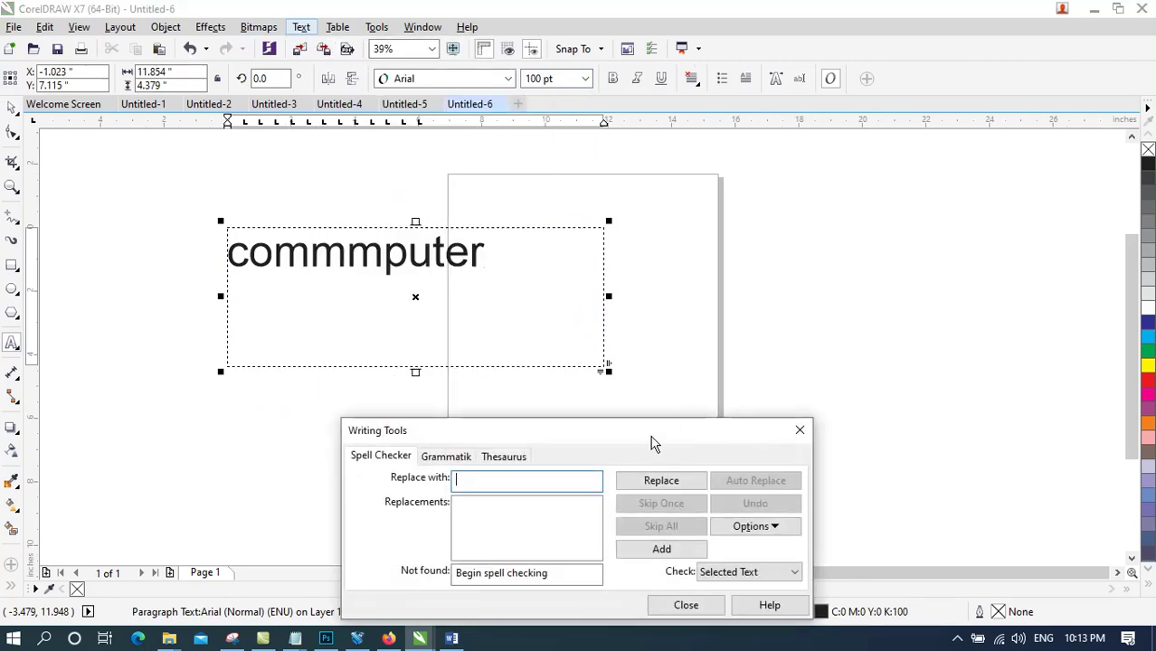
left_click_drag(611, 441, 890, 150)
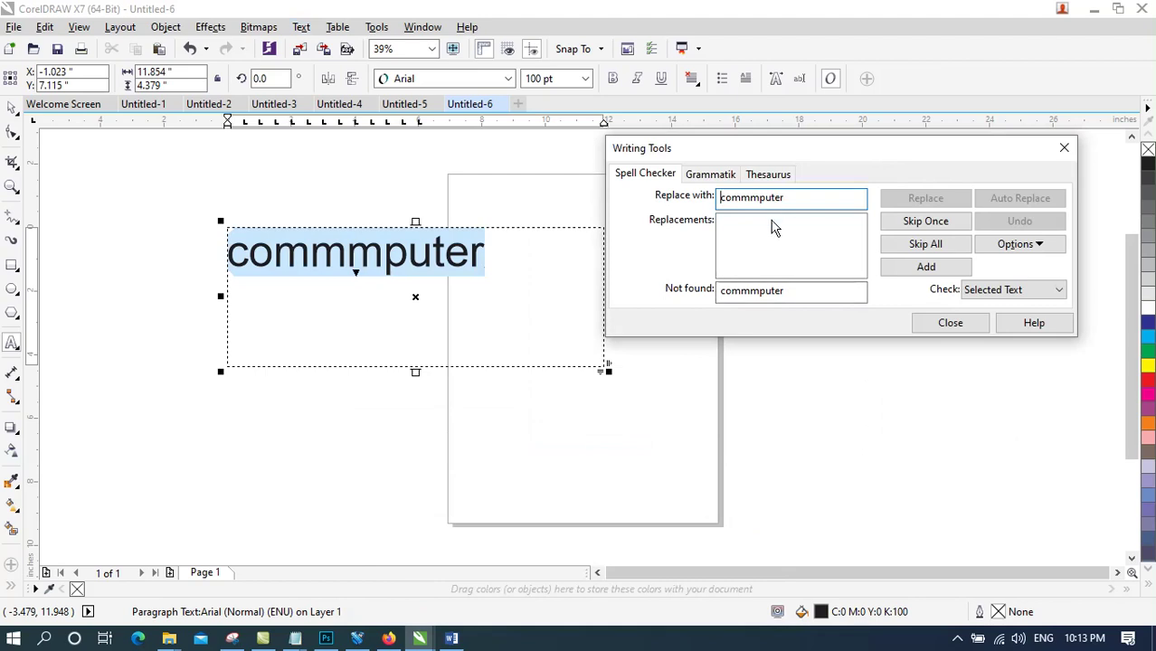
Examine the misspelled word's entries and the available options in the spell checker
left_click(771, 292)
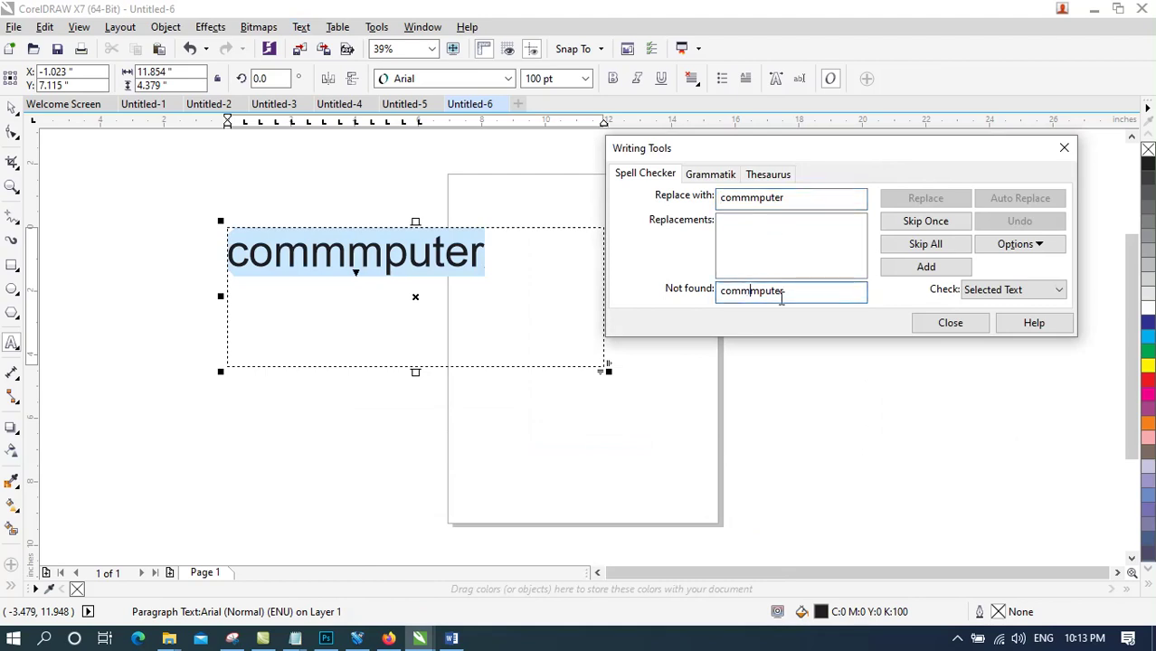
left_click(794, 198)
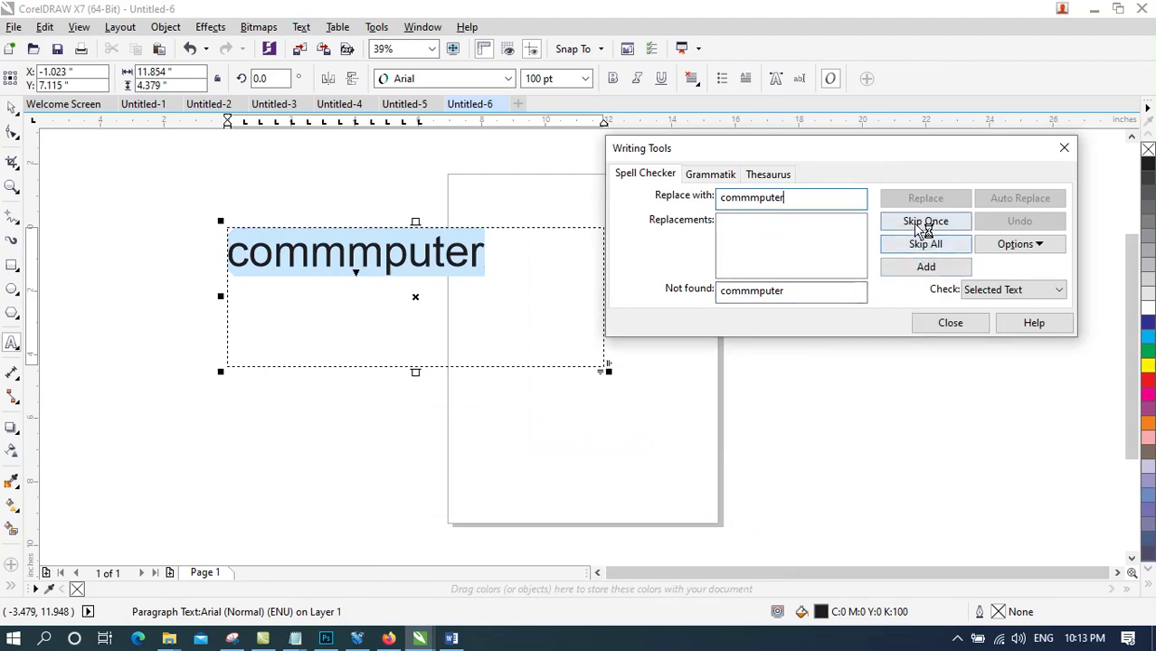
left_click(1020, 245)
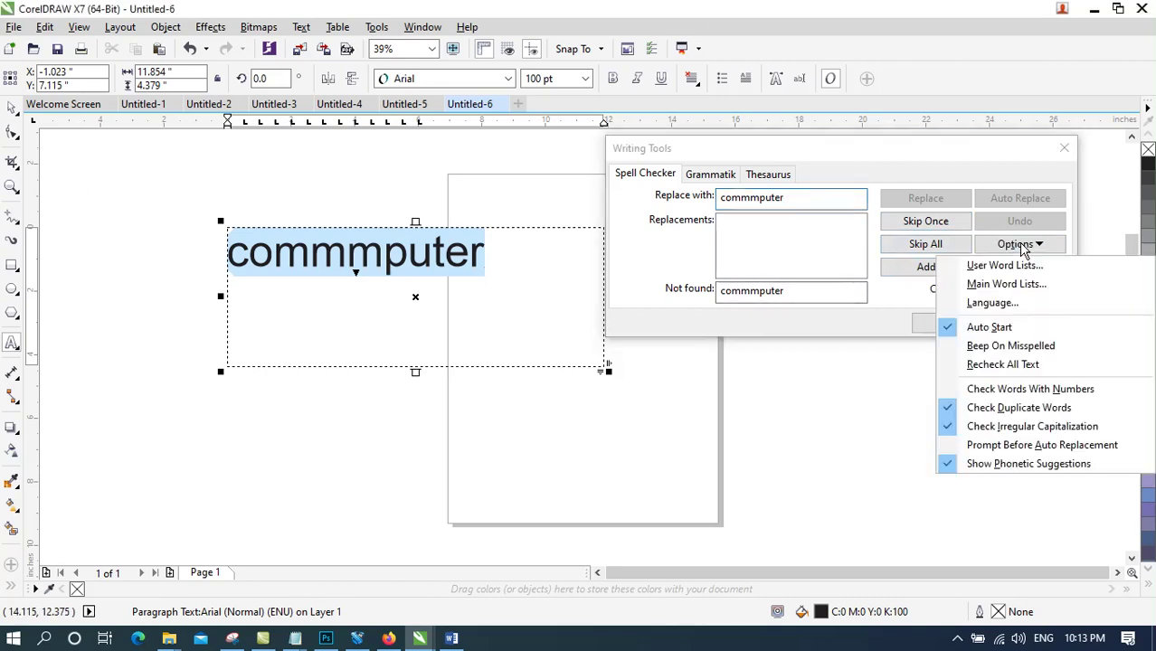
left_click(805, 260)
Replace the misspelled word with the suggested correction "computer" and close the spell checker
double_click(774, 204)
type("c")
key("BackSpace")
type("Computer")
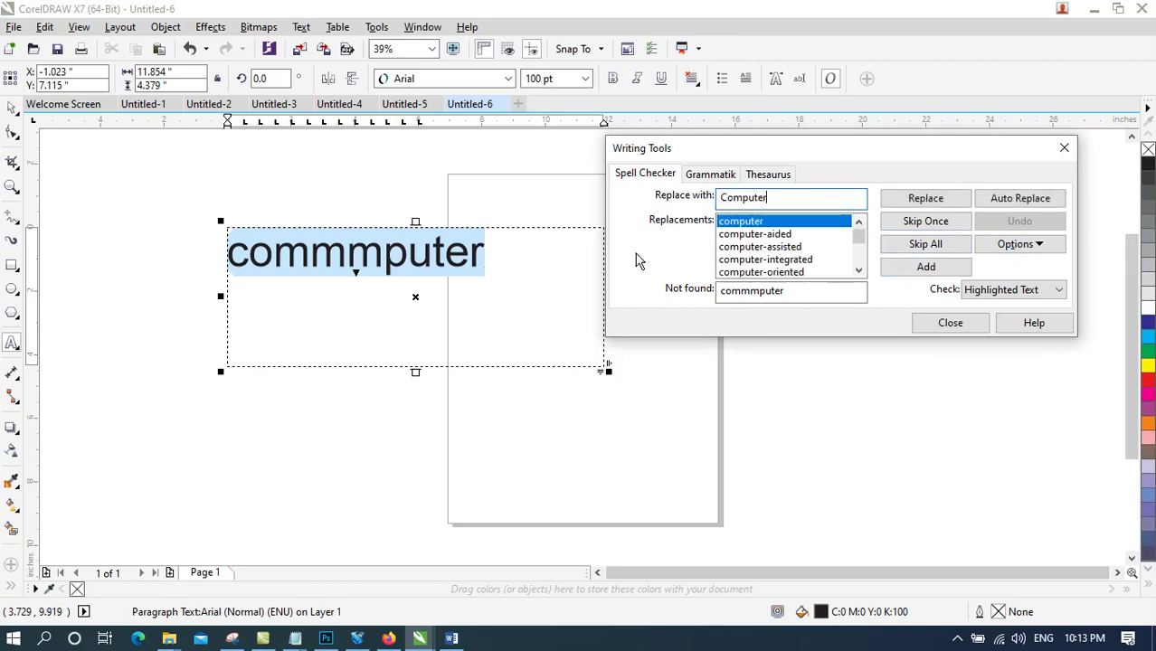
left_click(734, 224)
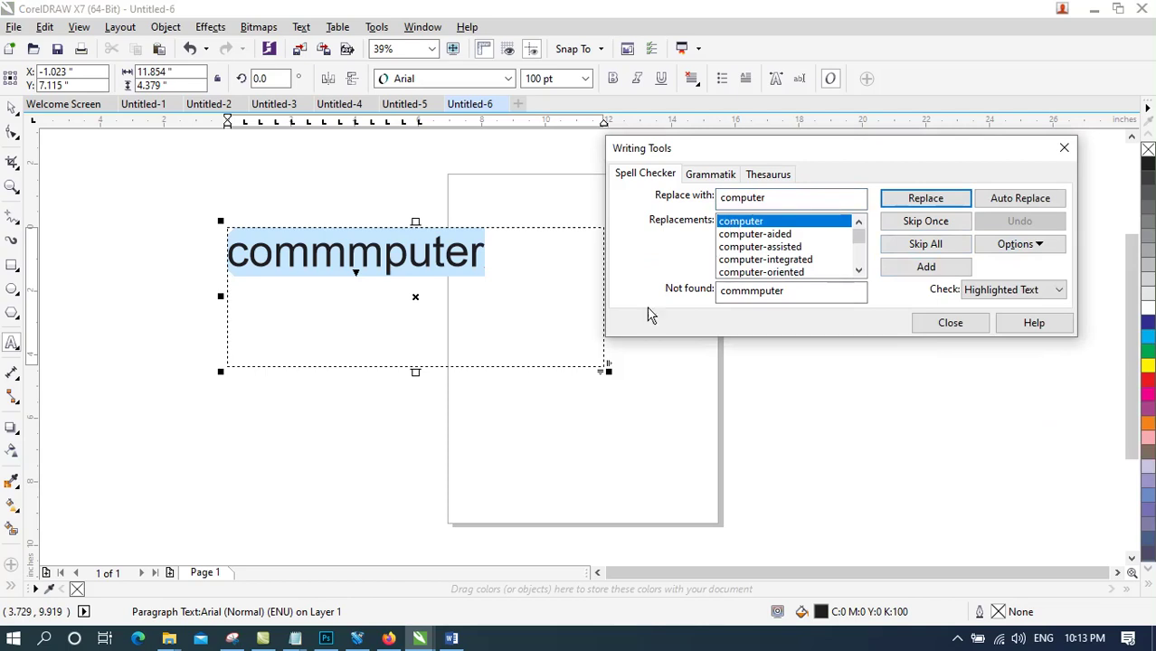
left_click(928, 246)
left_click(932, 198)
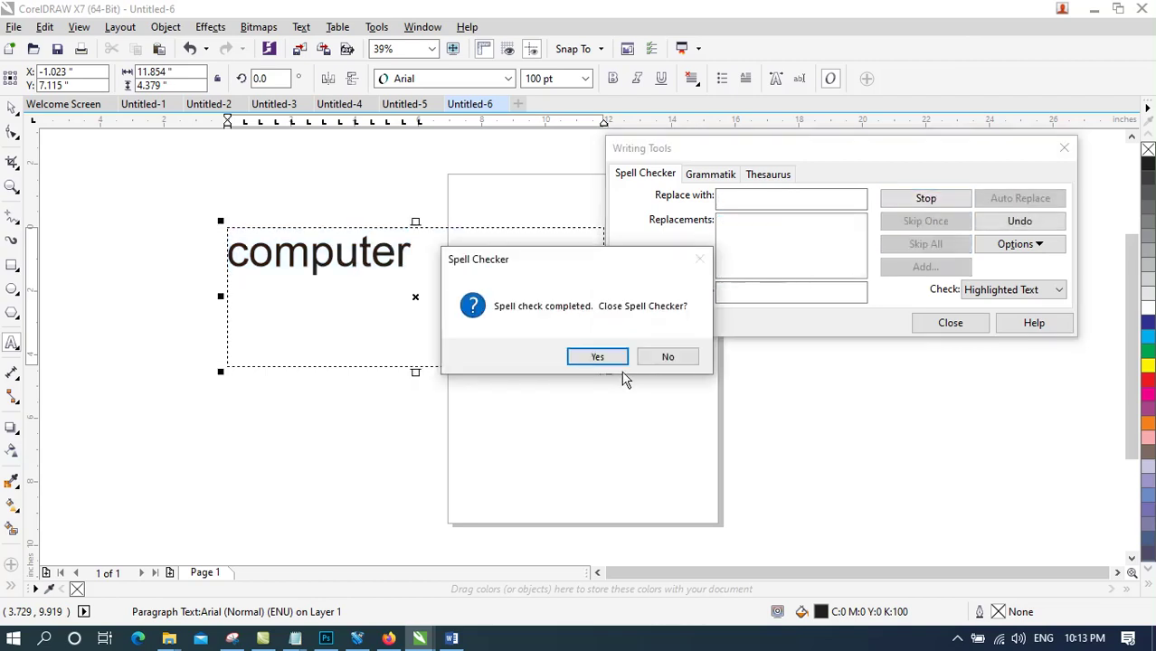
left_click(608, 362)
View the text language list for the paragraph text and close it without changing the language
left_click(328, 28)
left_click(317, 28)
left_click(304, 27)
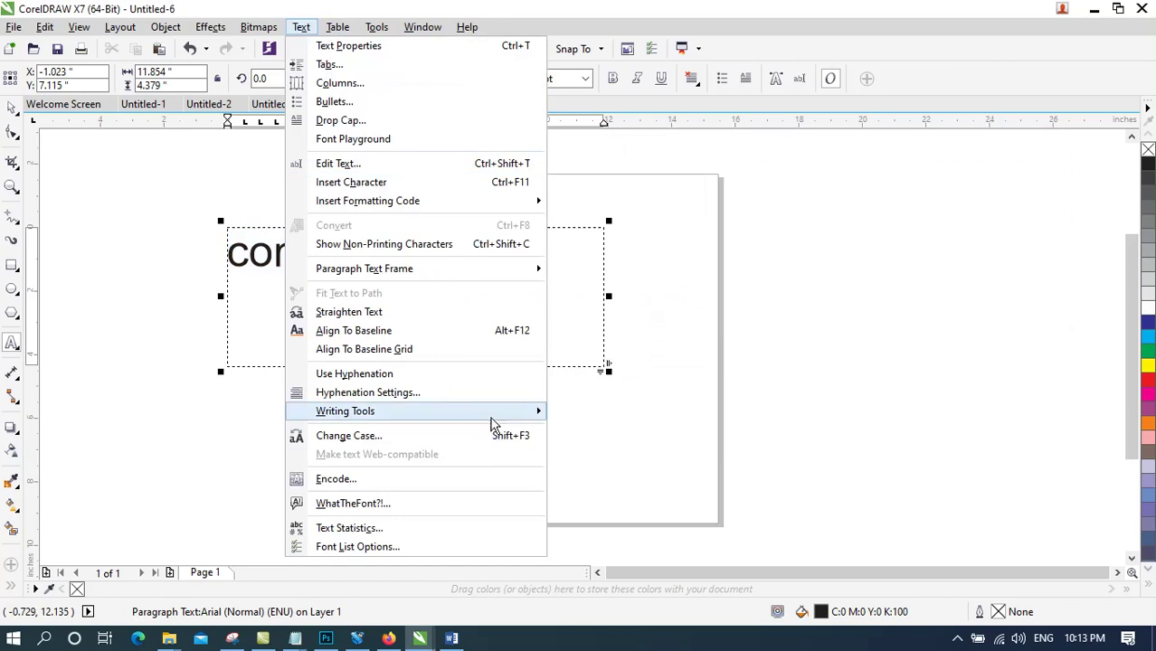
mouse_move(493, 412)
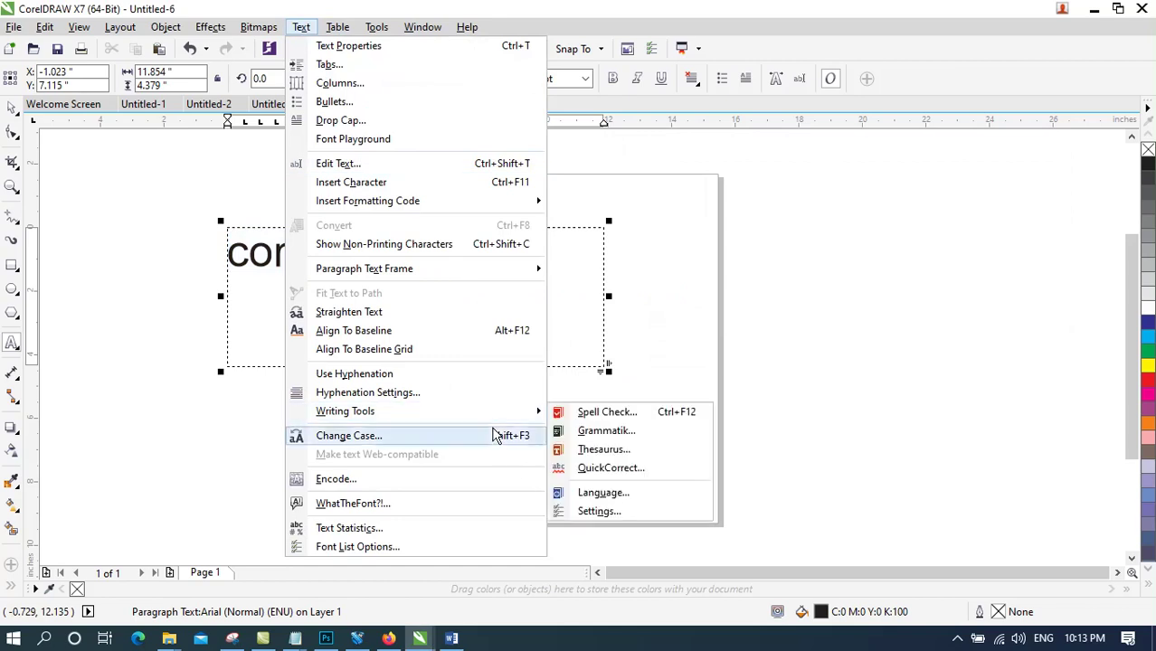
left_click(606, 491)
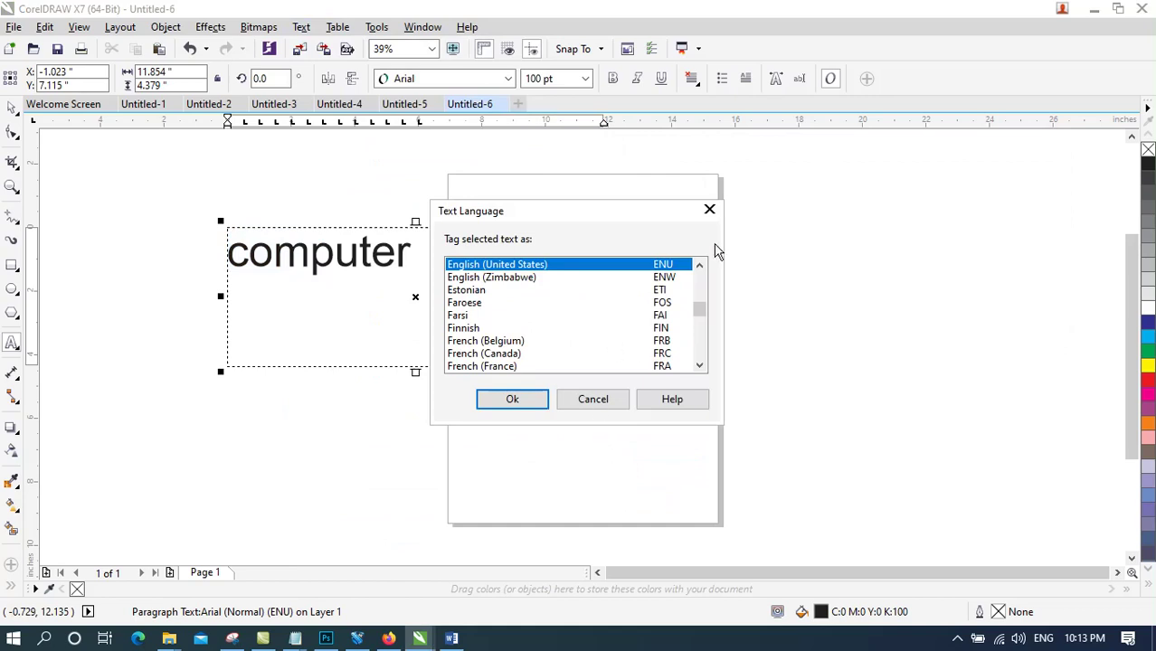
scroll(703, 301, "up", 1)
left_click(709, 208)
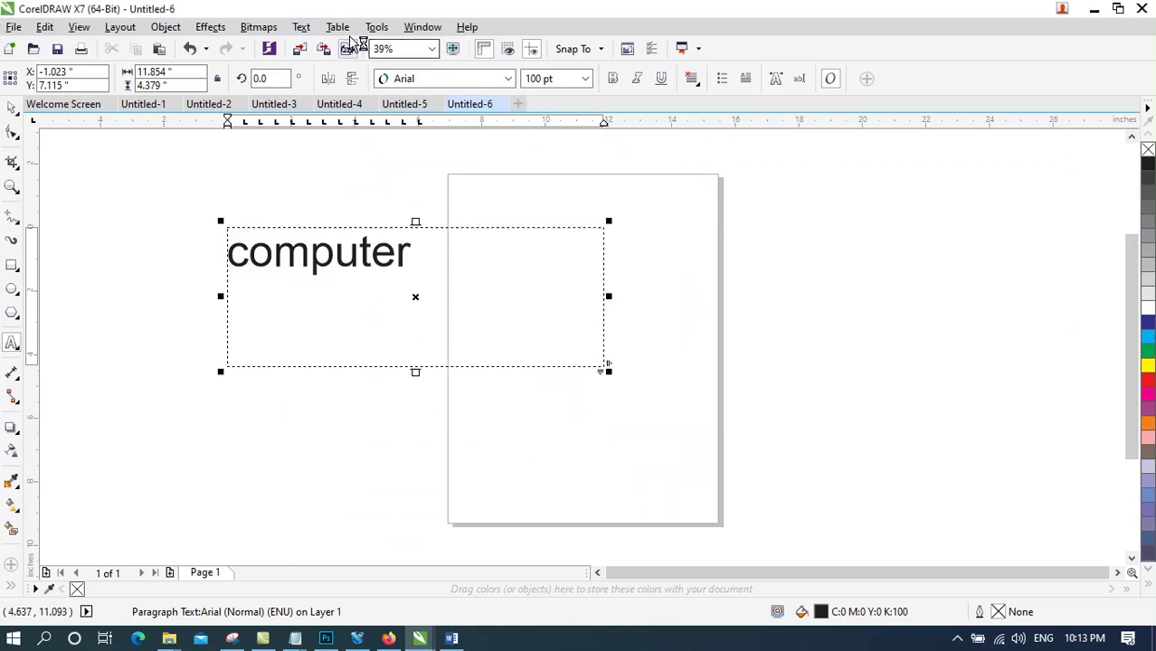
Change the case of the word "computer" in the paragraph frame to UPPERCASE
left_click(301, 27)
mouse_move(490, 409)
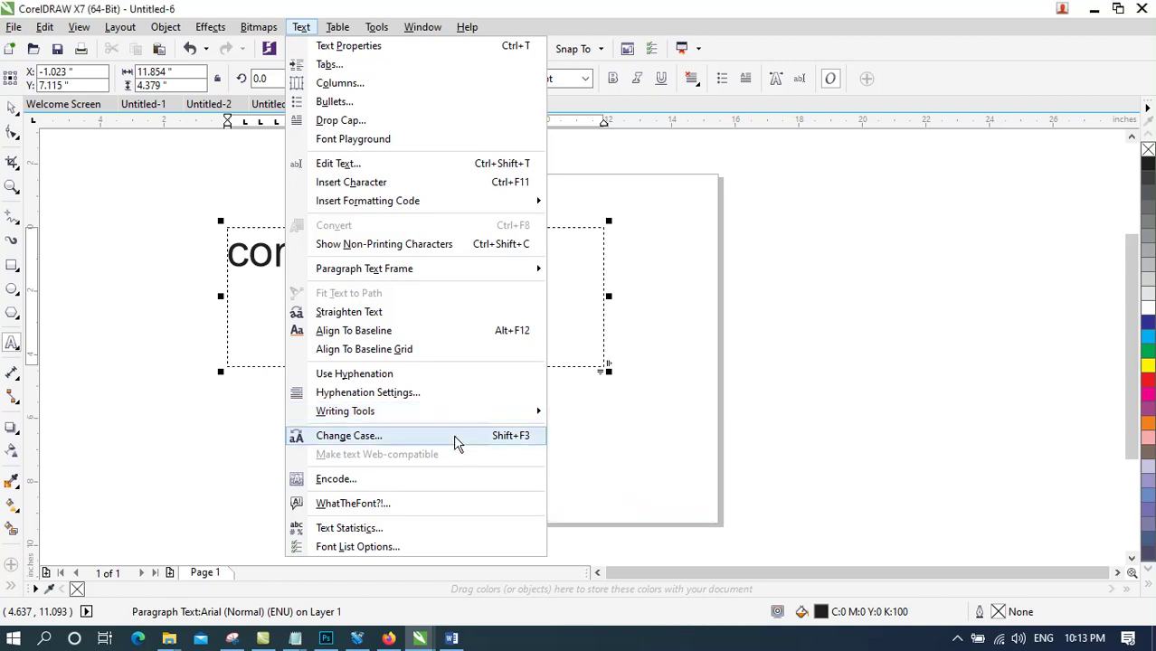
left_click_drag(410, 263, 170, 240)
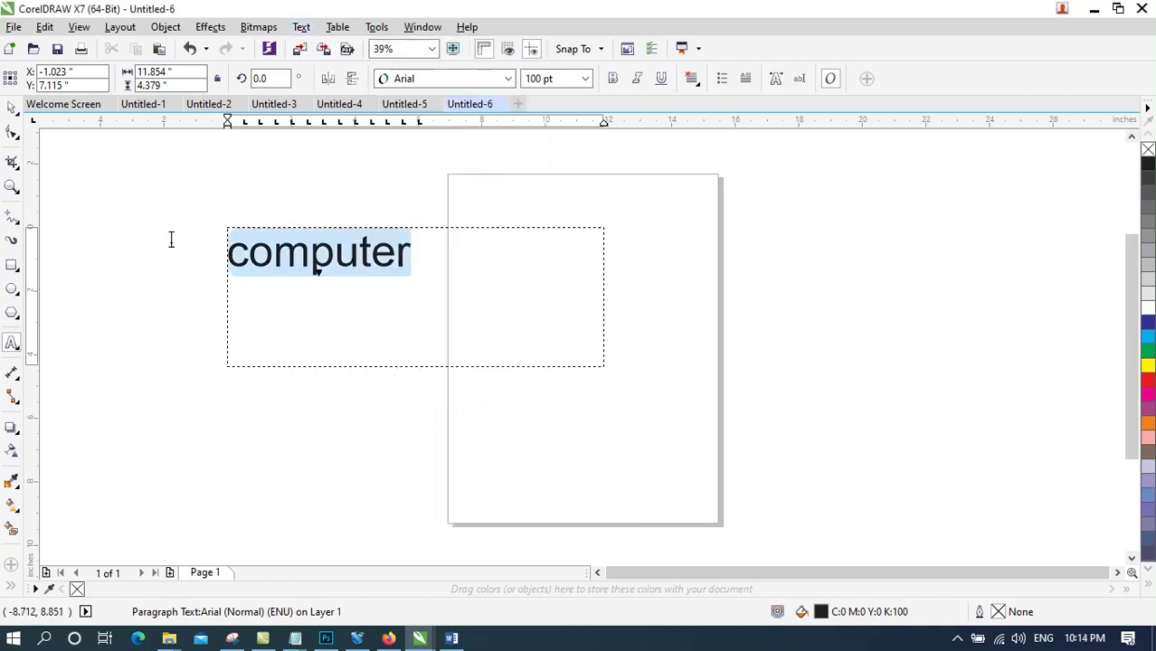
left_click(301, 26)
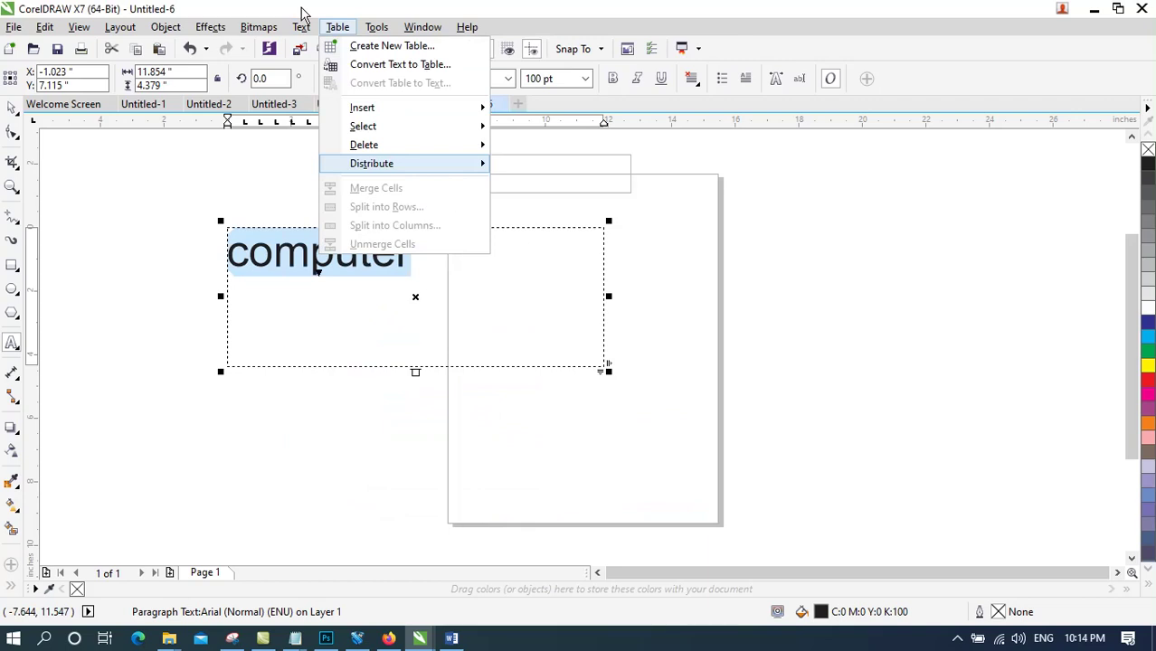
left_click(301, 27)
left_click(301, 26)
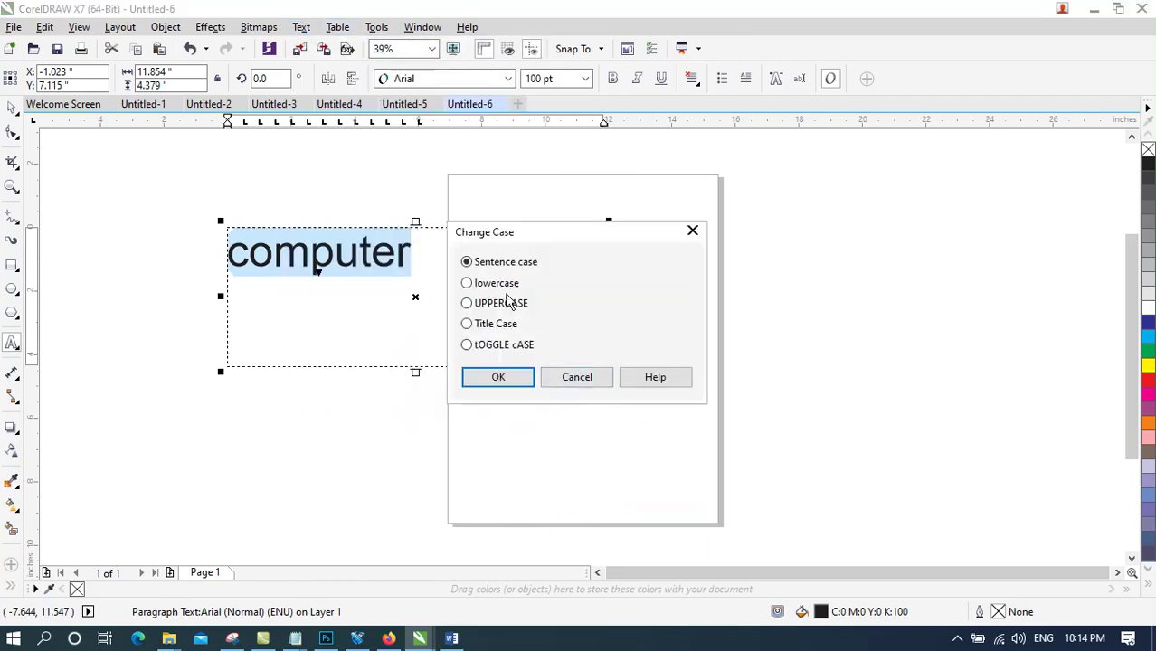
left_click(512, 308)
left_click(506, 377)
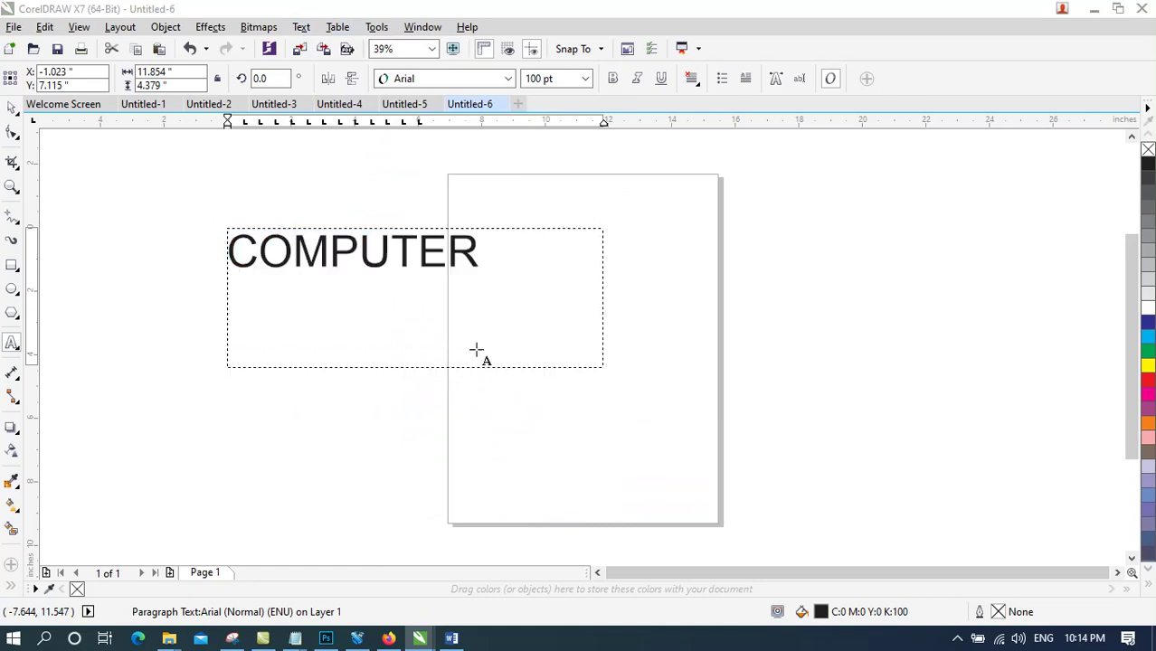
left_click(299, 28)
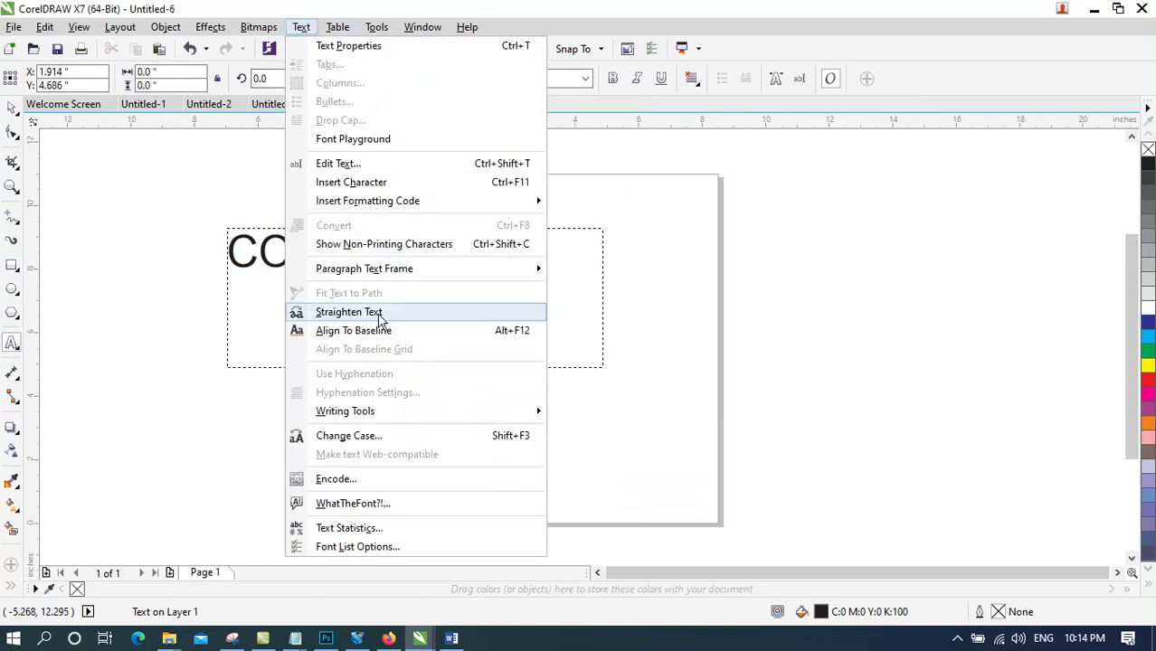
left_click(372, 438)
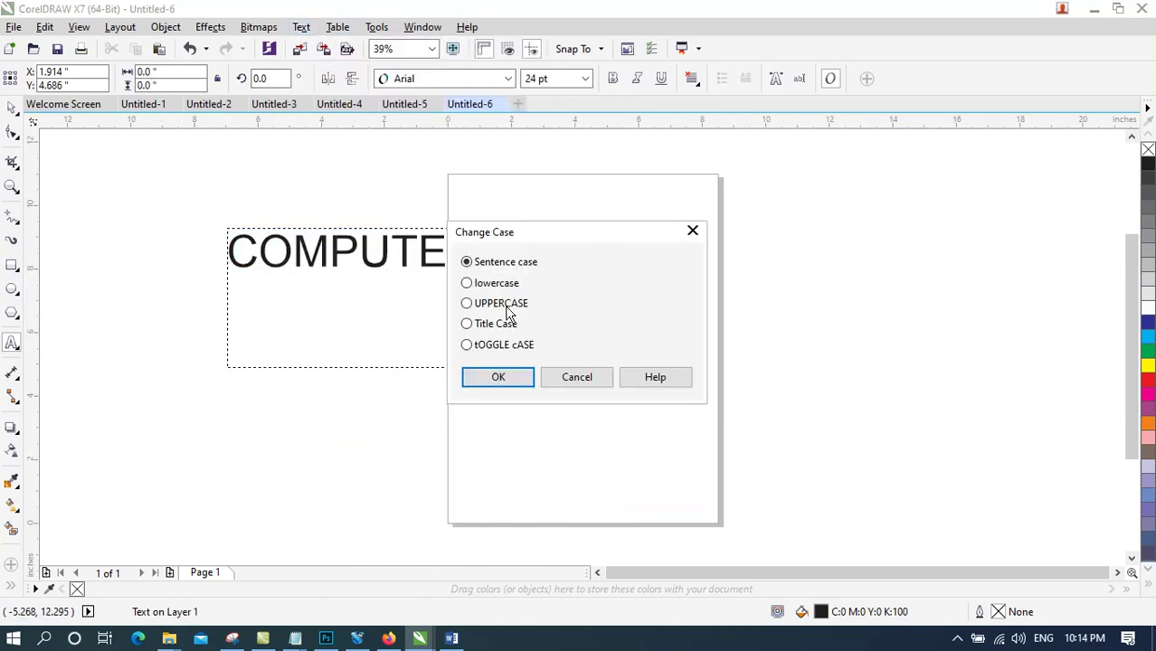
left_click(515, 375)
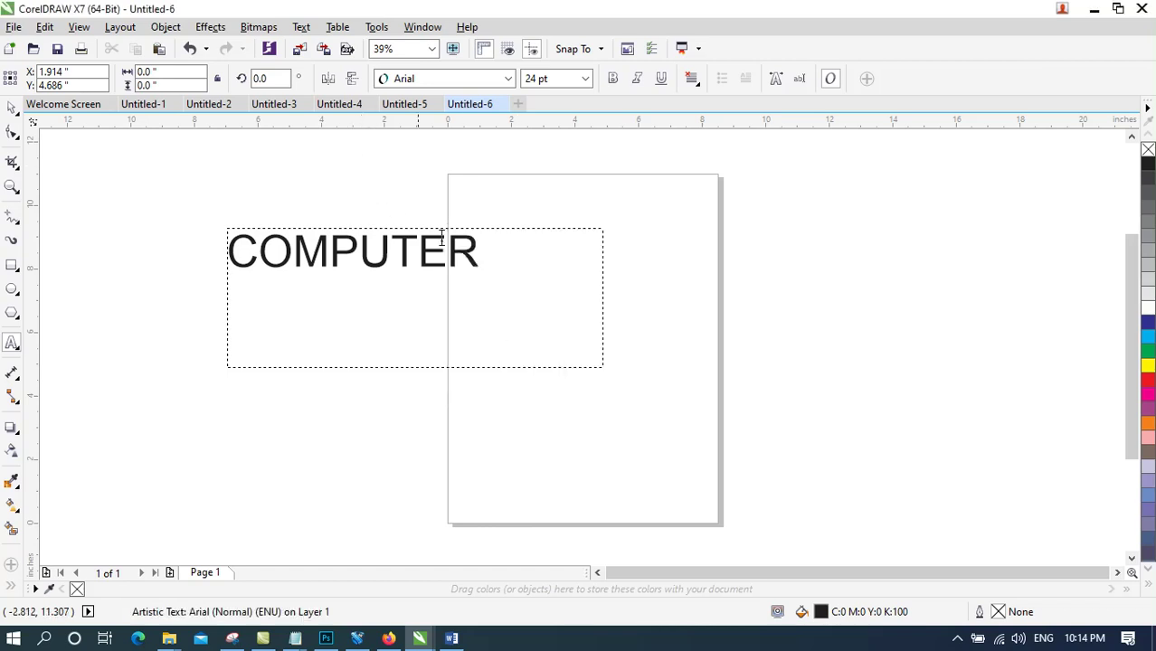
Select the word in the paragraph frame and change its case to lowercase
double_click(260, 262)
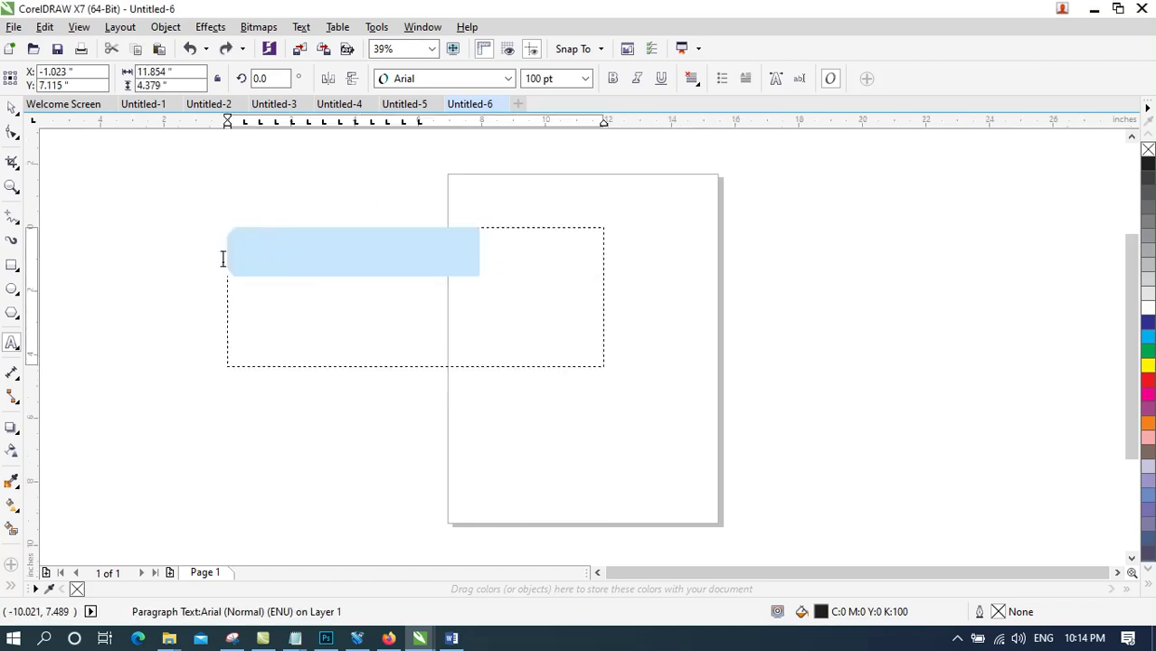
left_click(301, 27)
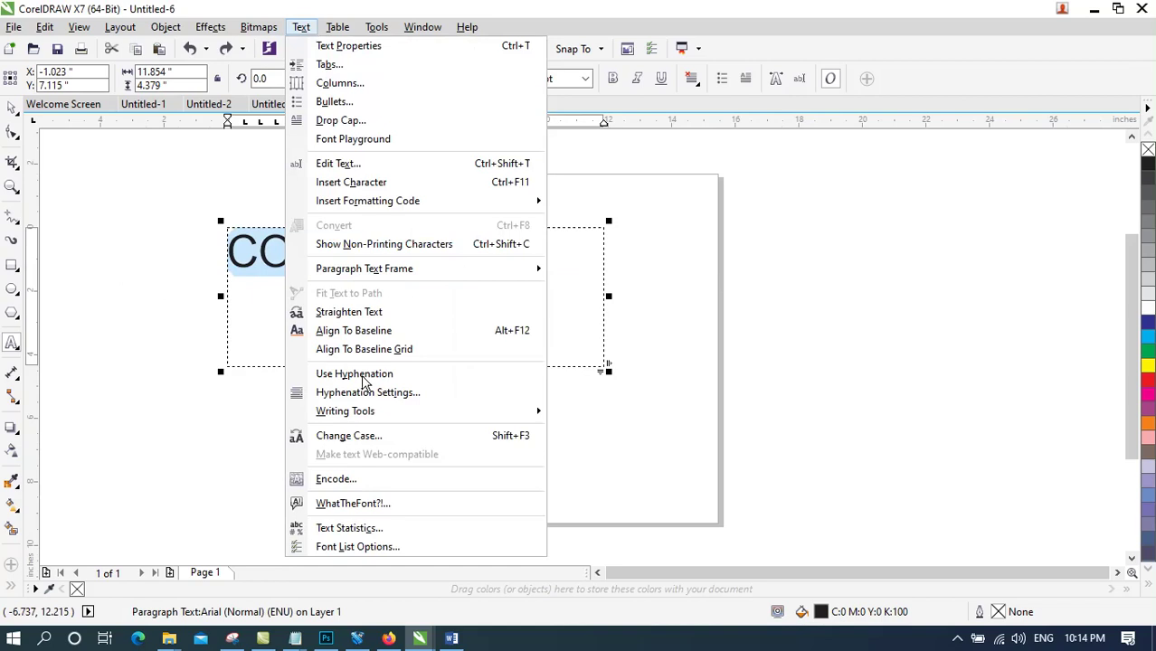
left_click(370, 434)
left_click(499, 284)
left_click(514, 378)
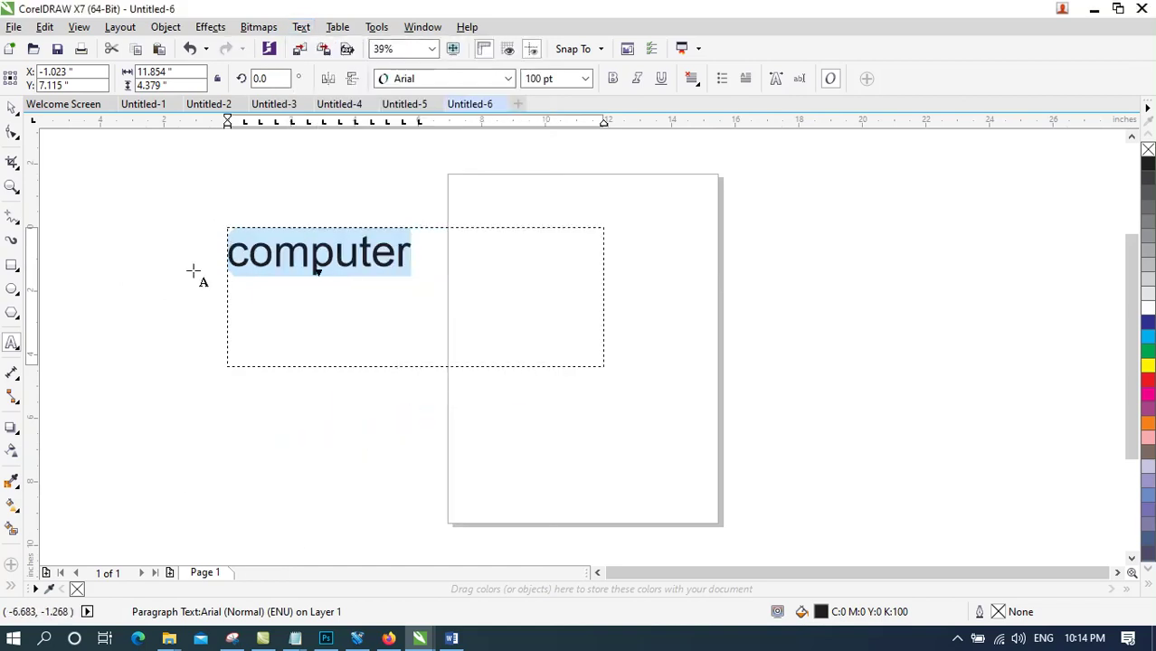
In the Untitled-1 document, select all of the paragraph text and change its case to Sentence case
left_click(210, 102)
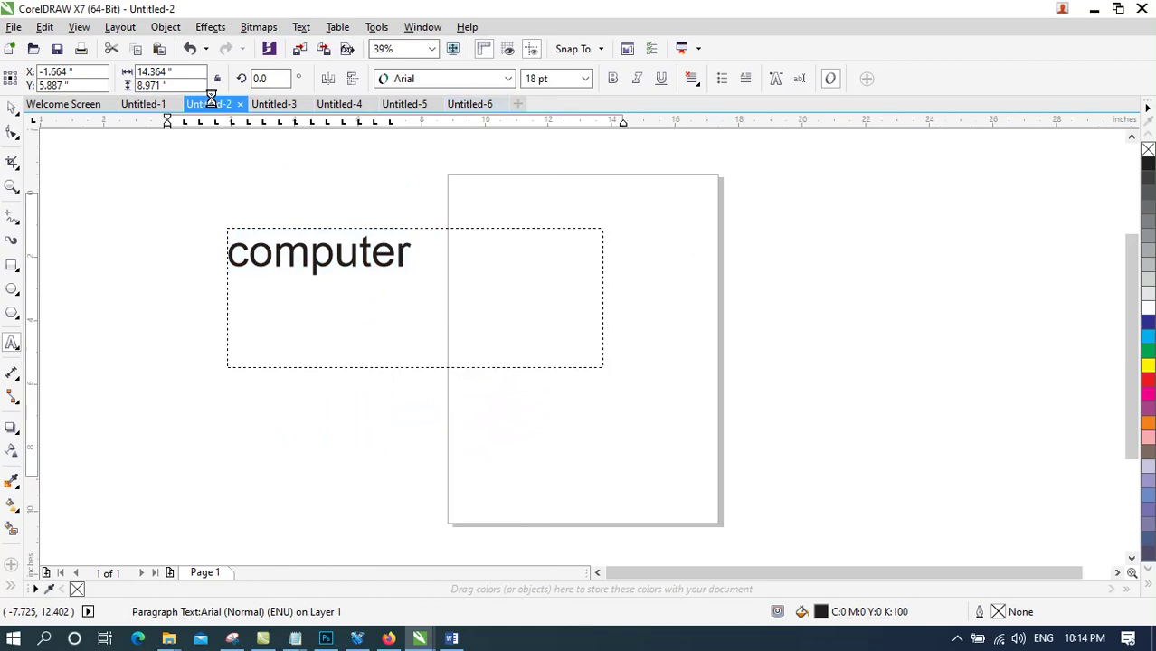
left_click(137, 107)
left_click_drag(478, 382, 208, 188)
left_click(301, 27)
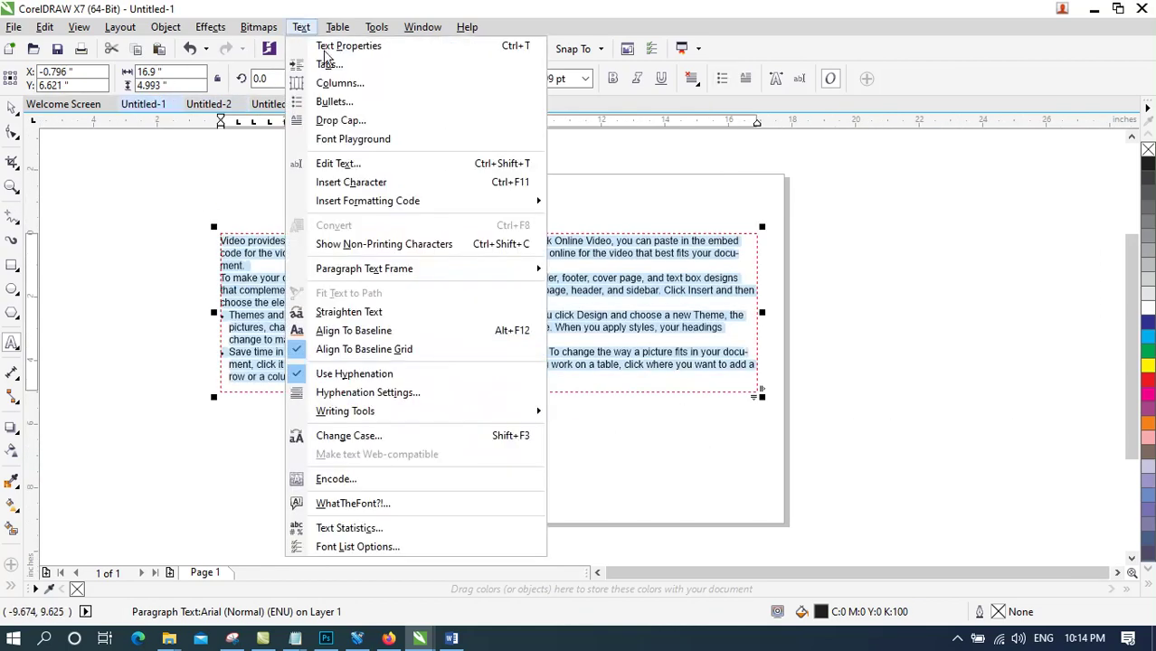
left_click(381, 435)
left_click(505, 327)
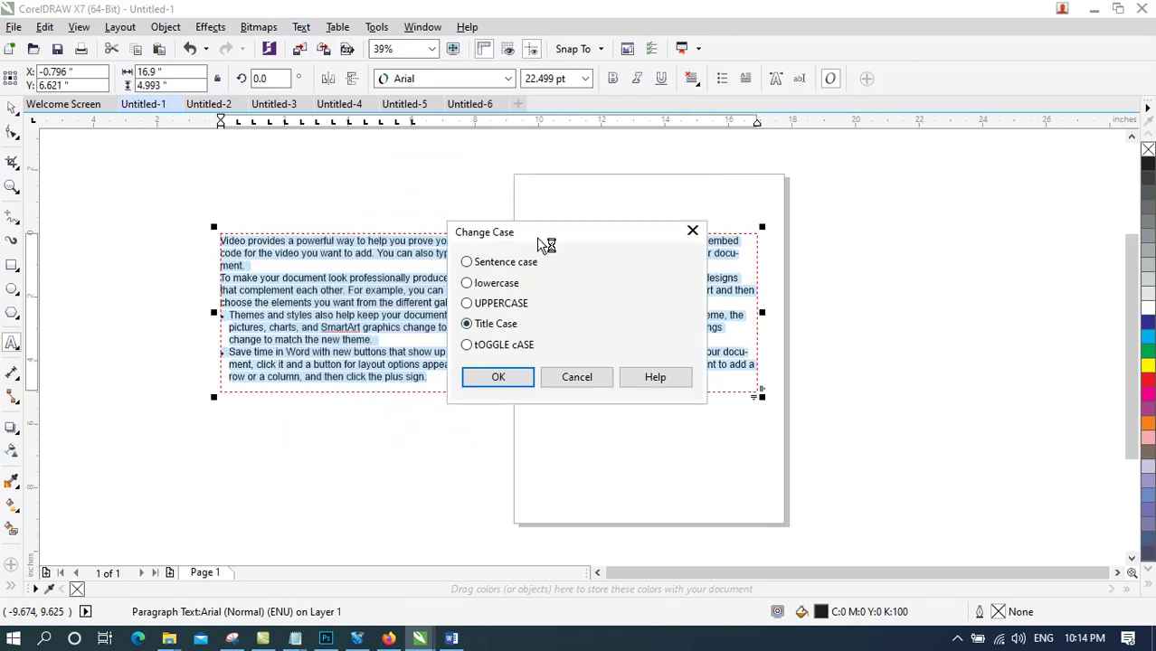
left_click_drag(542, 251, 779, 136)
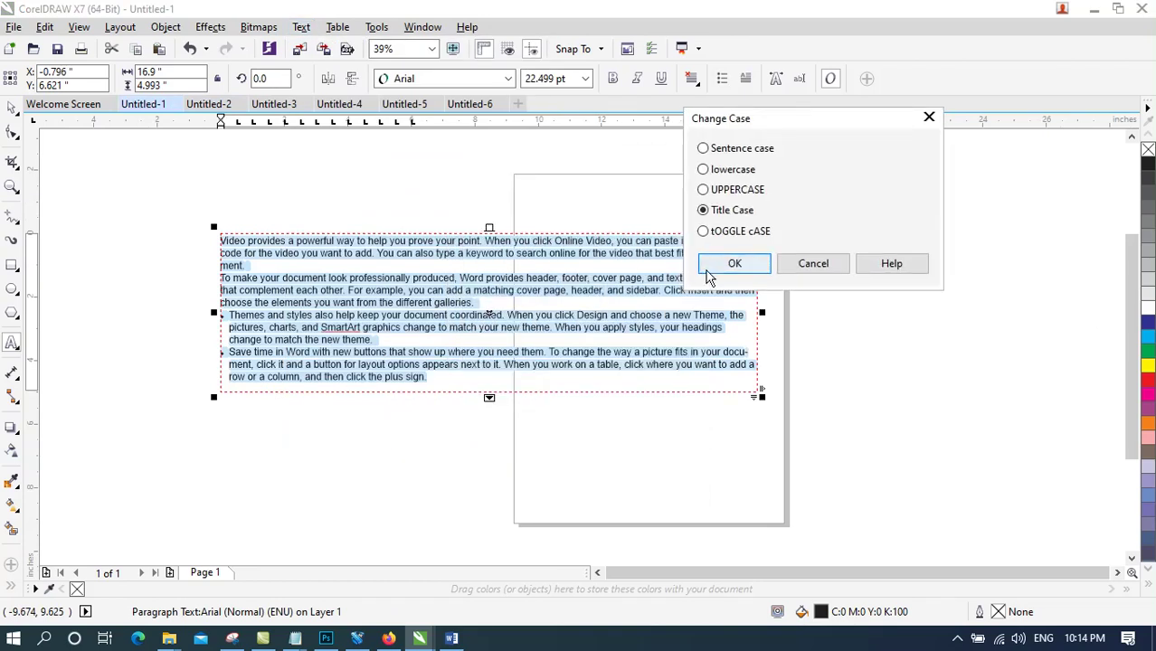
left_click(742, 266)
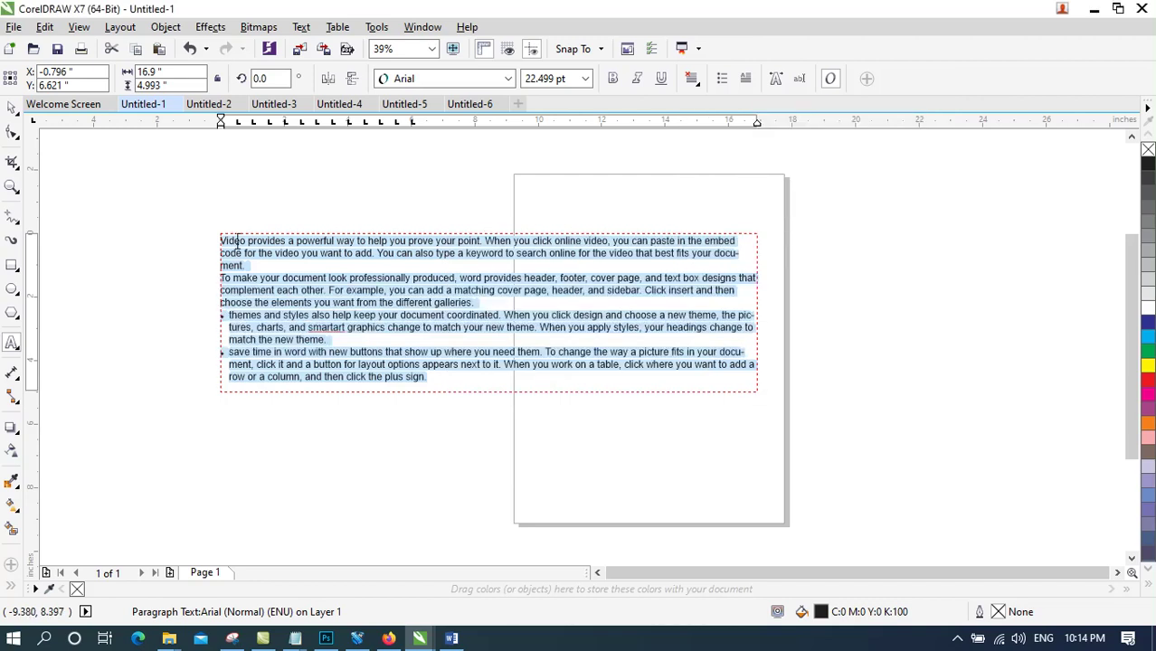
Change the case of the selected paragraph text to Title Case
left_click(300, 27)
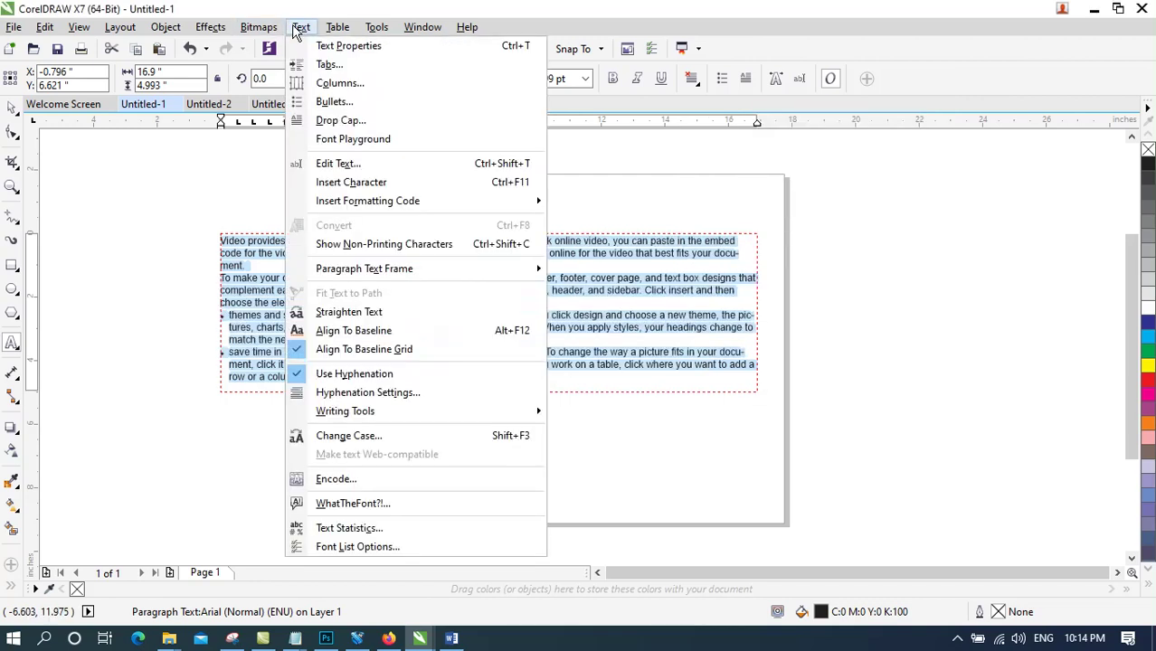
left_click(443, 435)
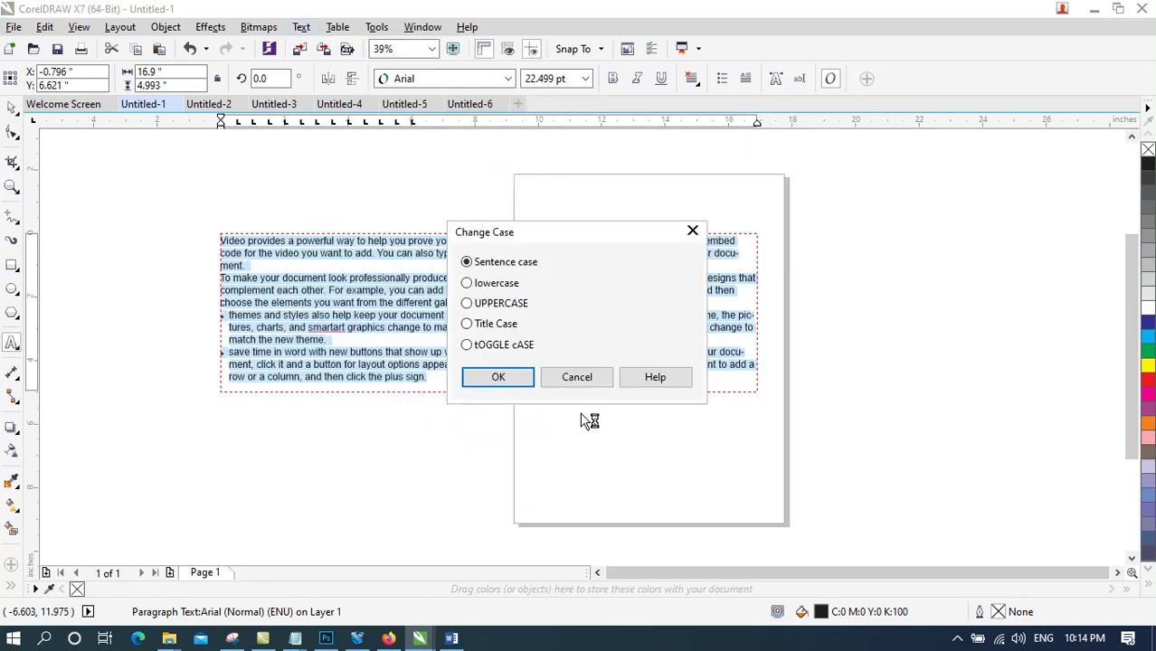
left_click(504, 326)
left_click(503, 378)
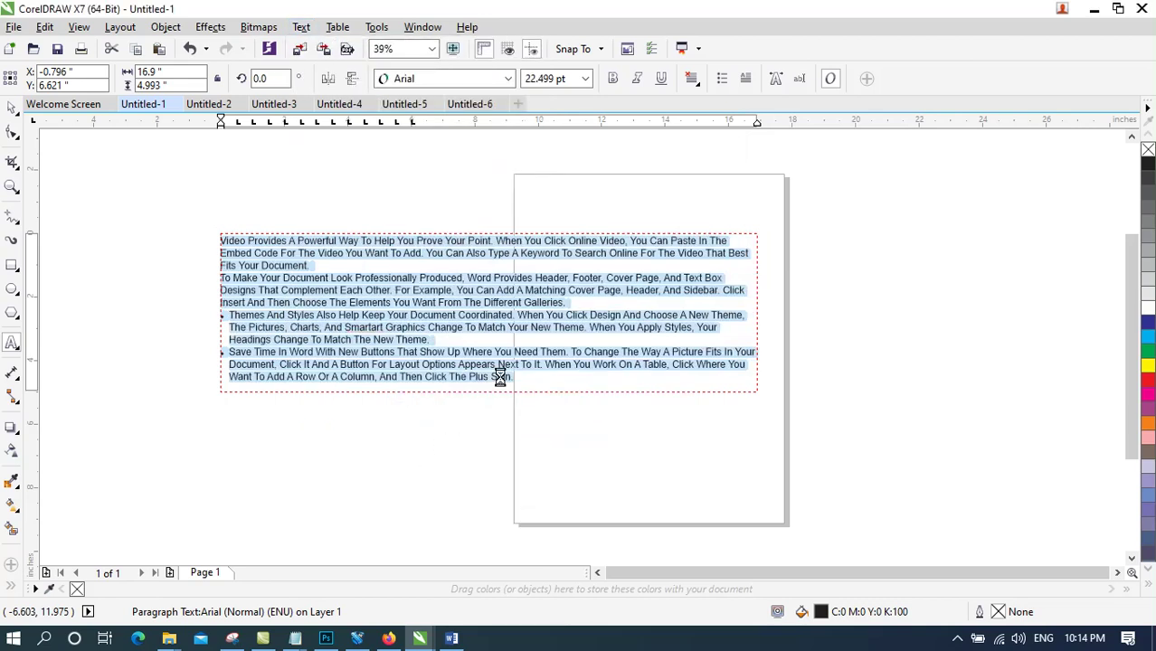
Apply tOGGLE cASE to the selected paragraph text
left_click(301, 27)
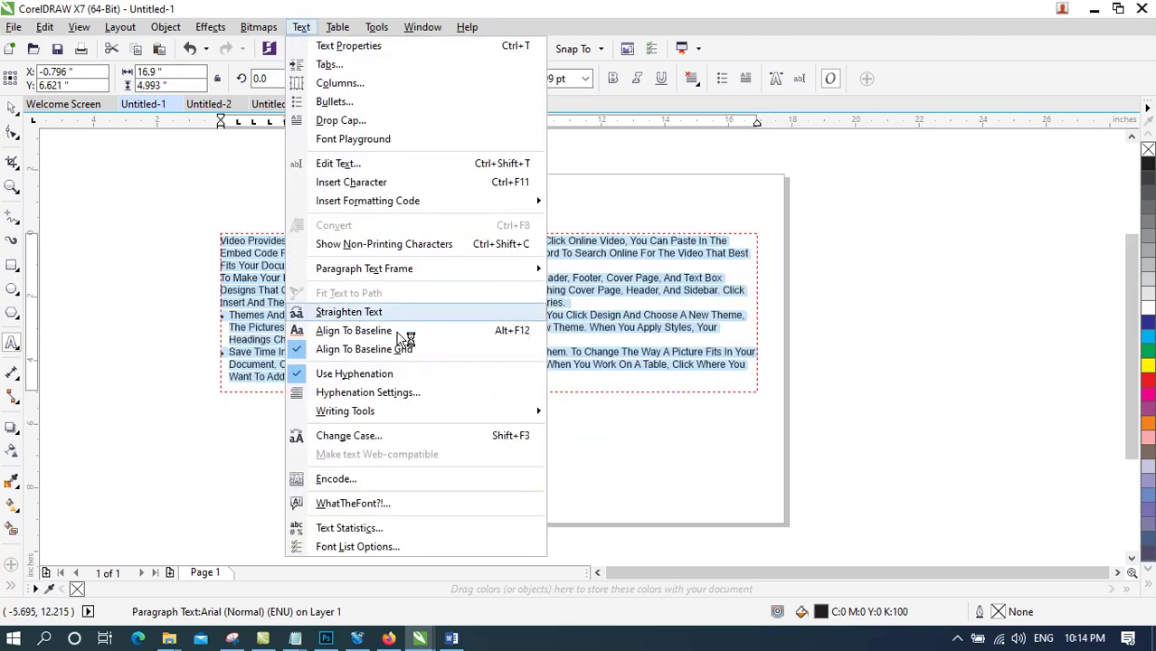
left_click(380, 438)
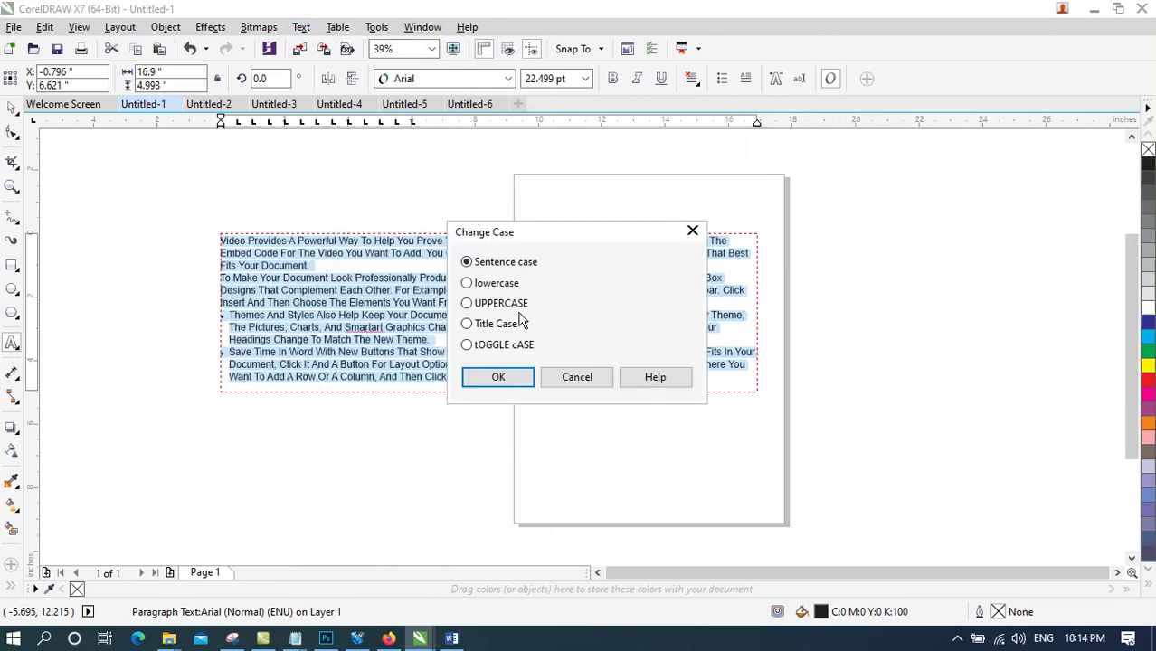
left_click(497, 378)
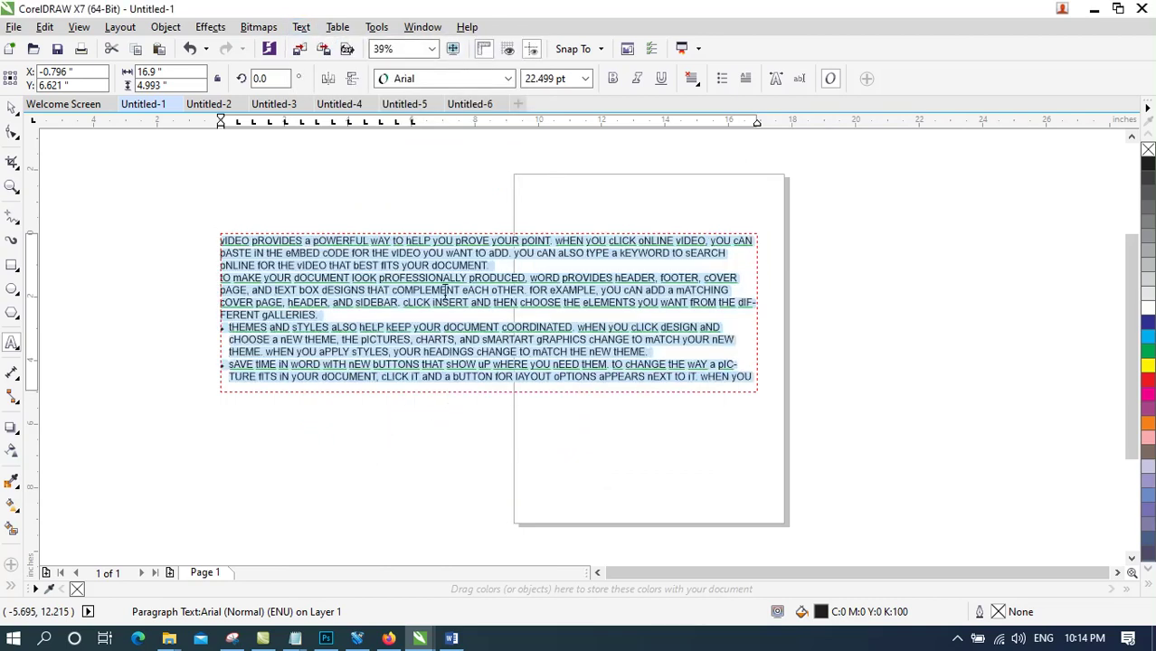
View the Text Encoding options for the selected paragraph text and leave the encoding unchanged
left_click(304, 28)
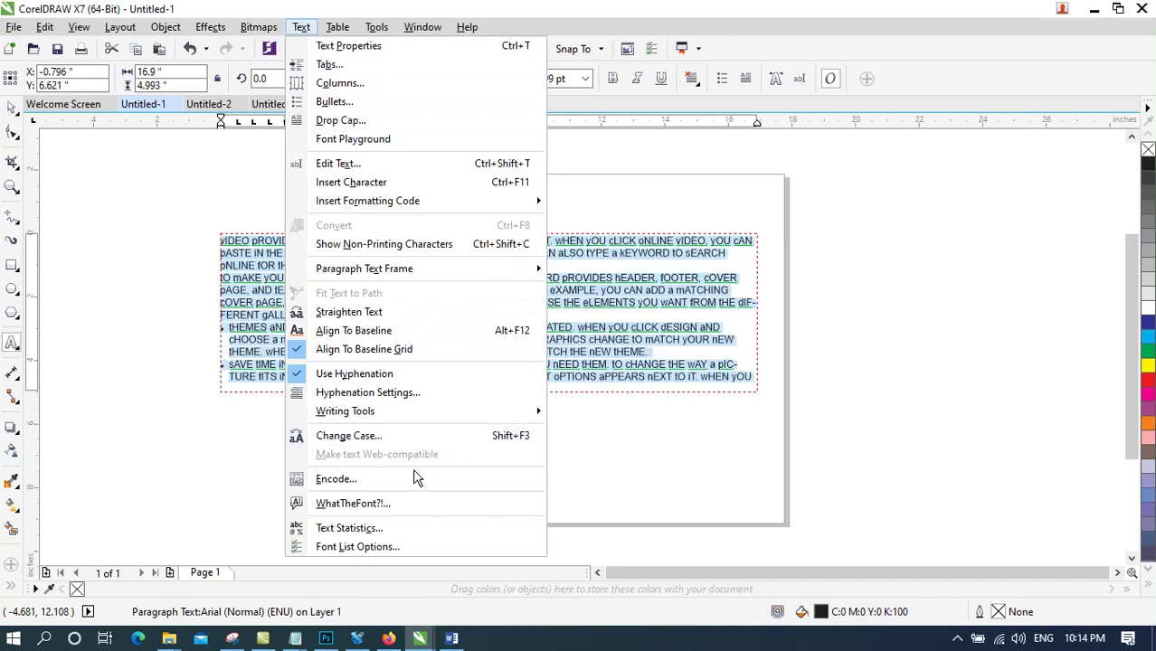
key("Escape")
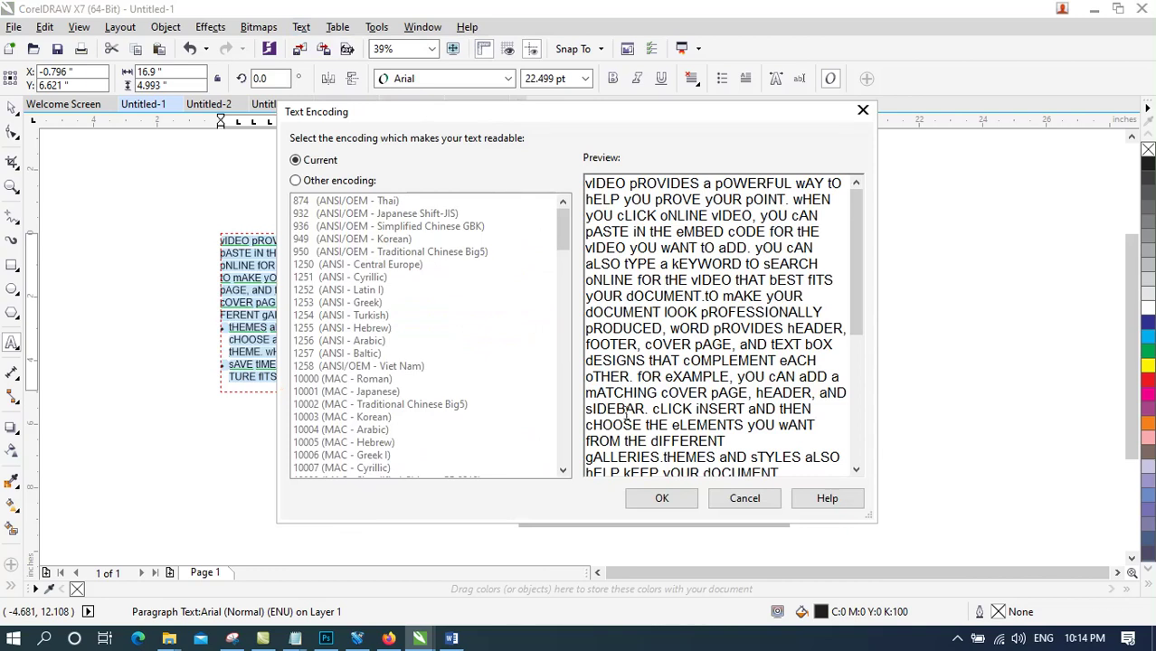
left_click(733, 498)
Check the text statistics of the selected paragraph text frame and close them
left_click(301, 28)
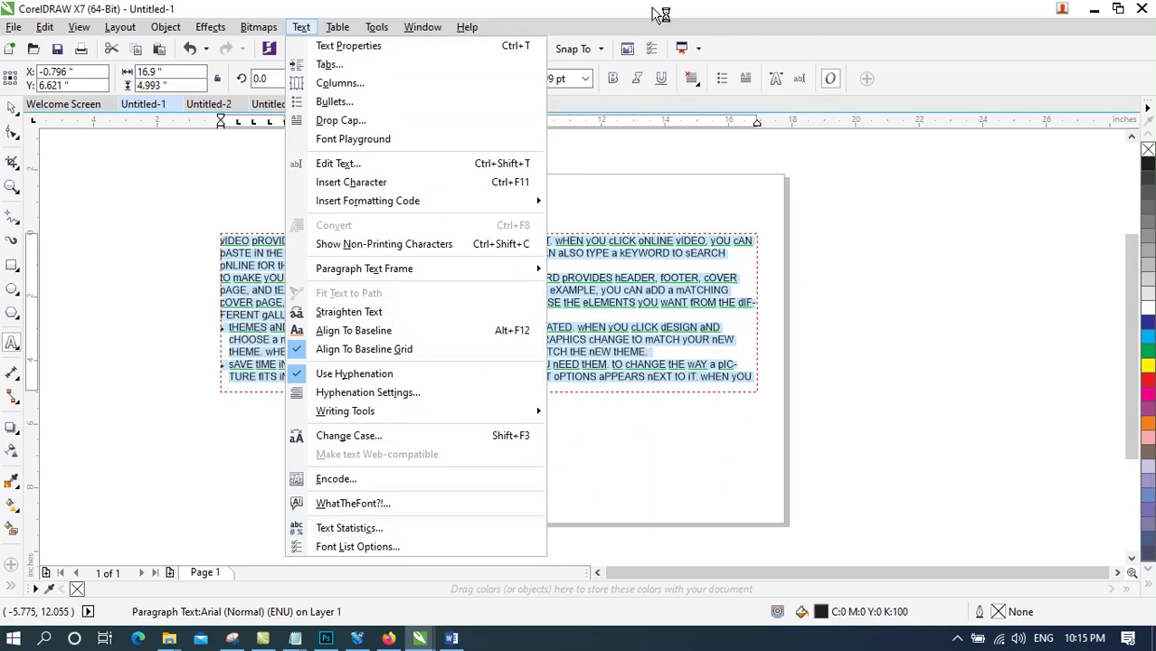
left_click(366, 529)
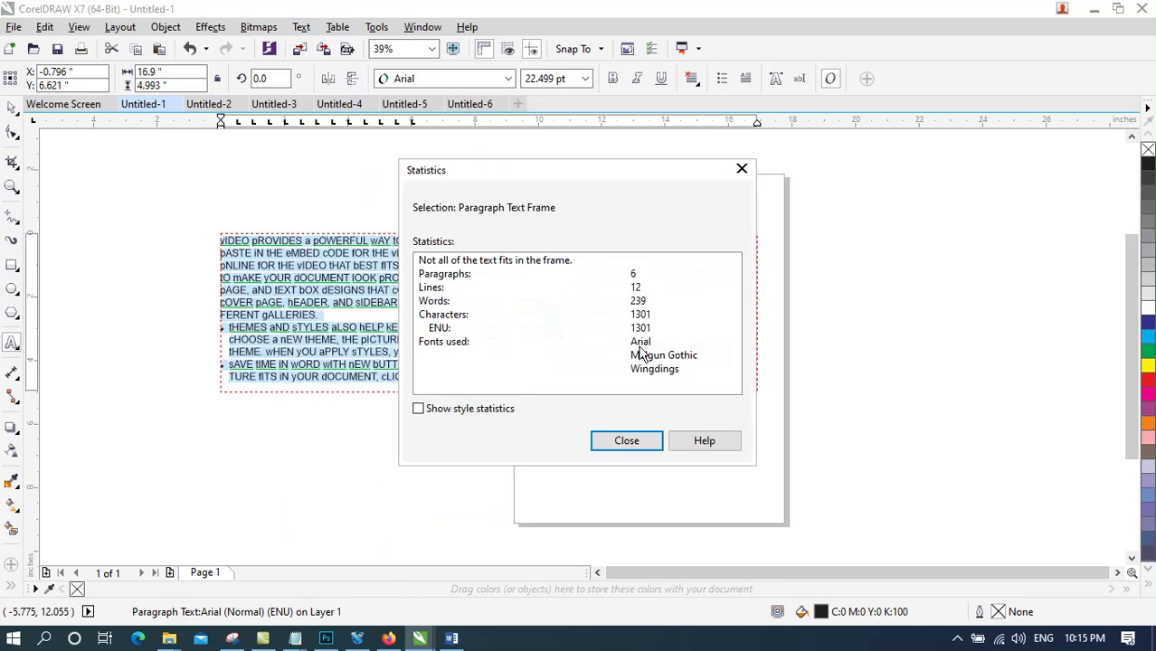
left_click(656, 441)
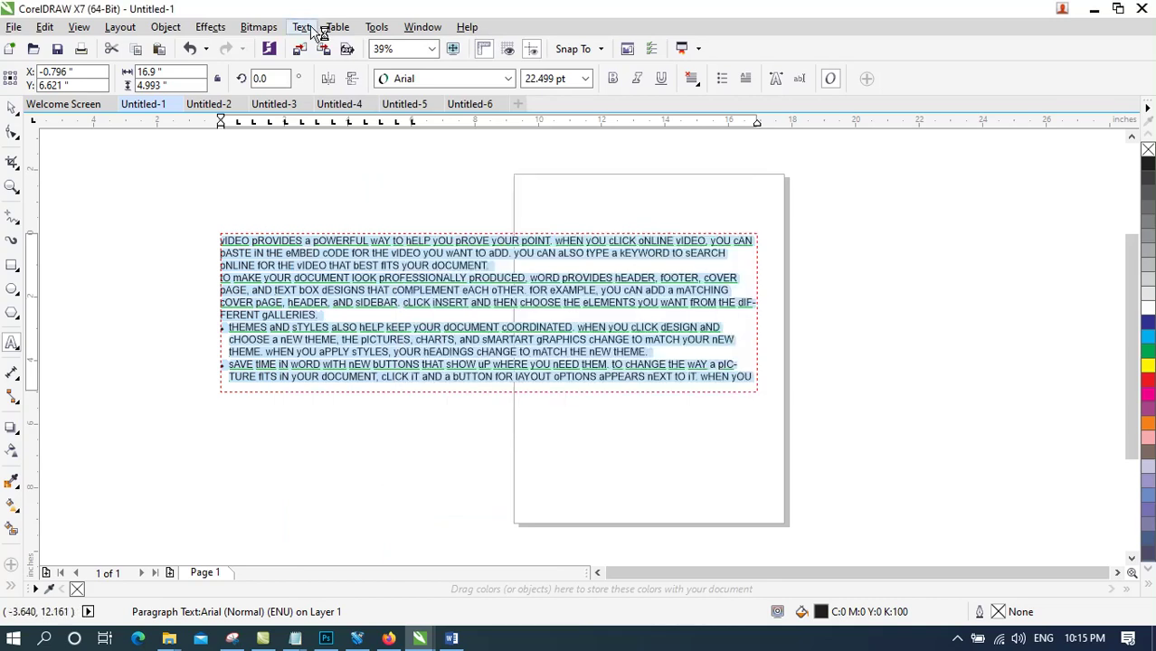
left_click(301, 26)
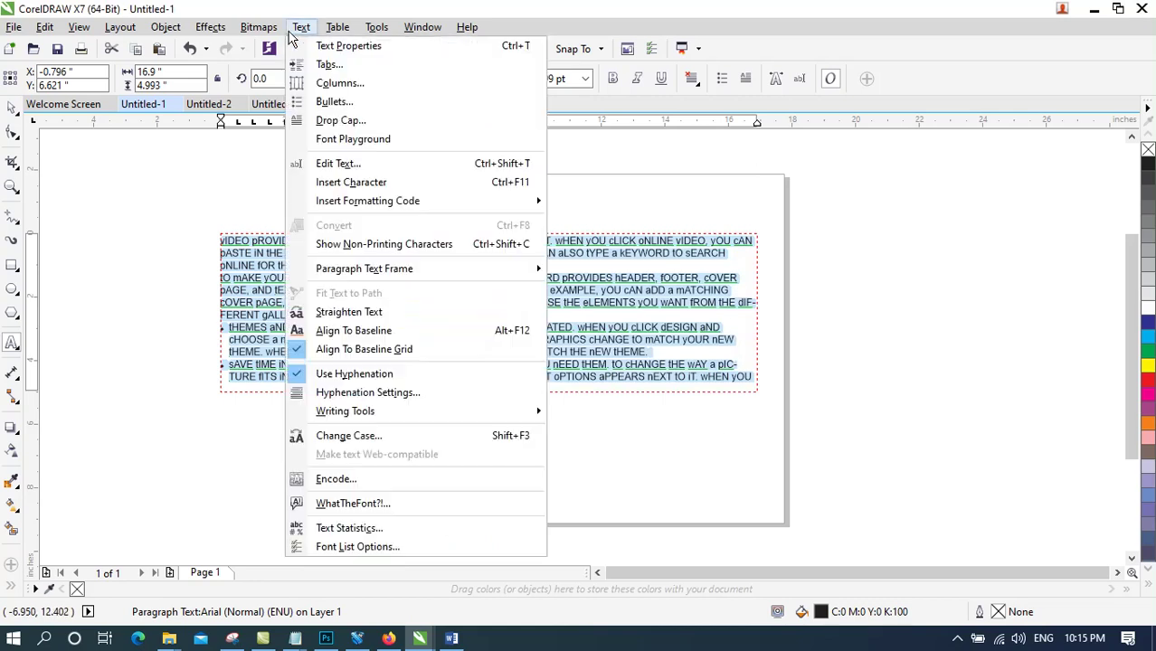
Review the Font List Options and the Spelling options for text, and leave all settings unchanged
left_click(399, 558)
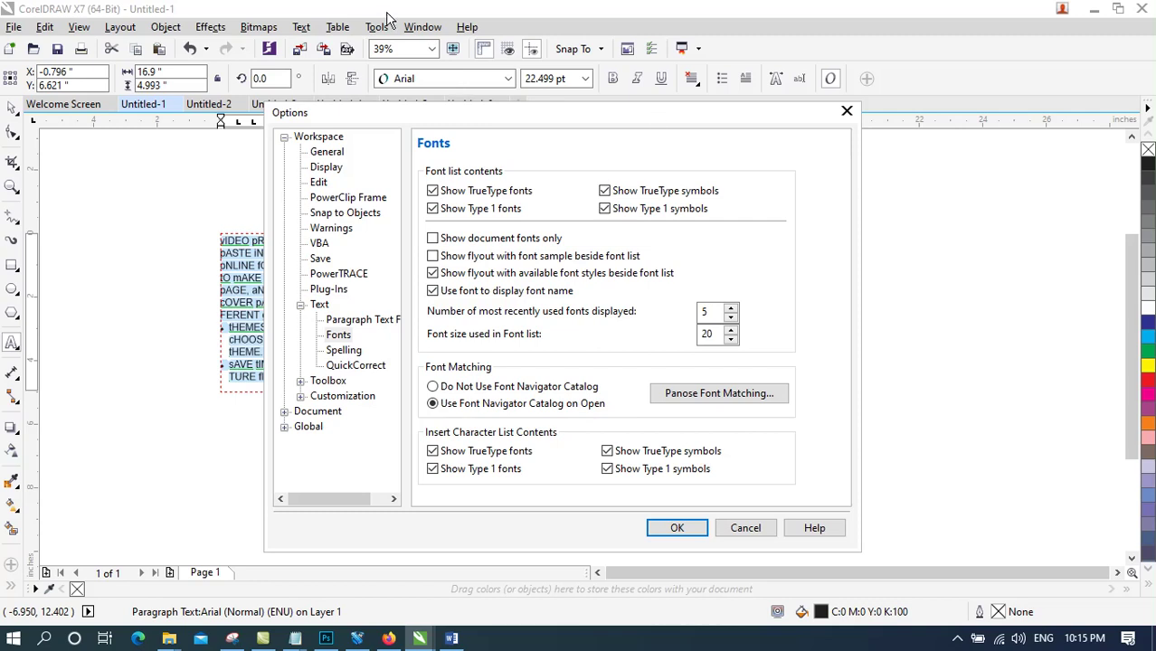
left_click(745, 528)
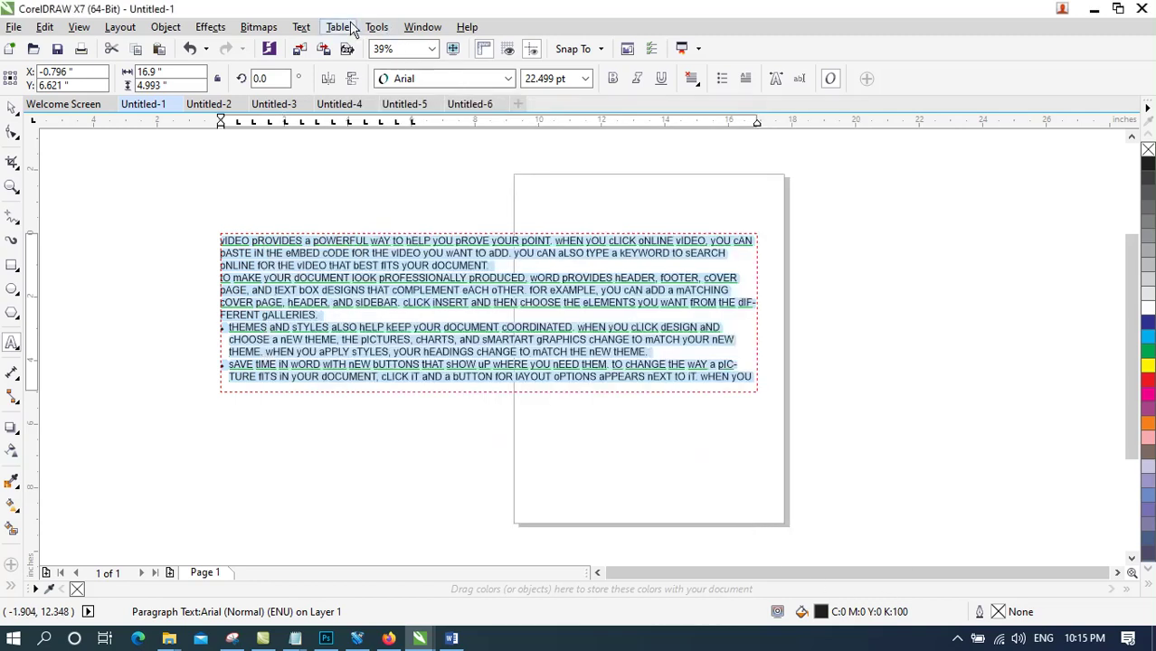
left_click(301, 27)
left_click(387, 546)
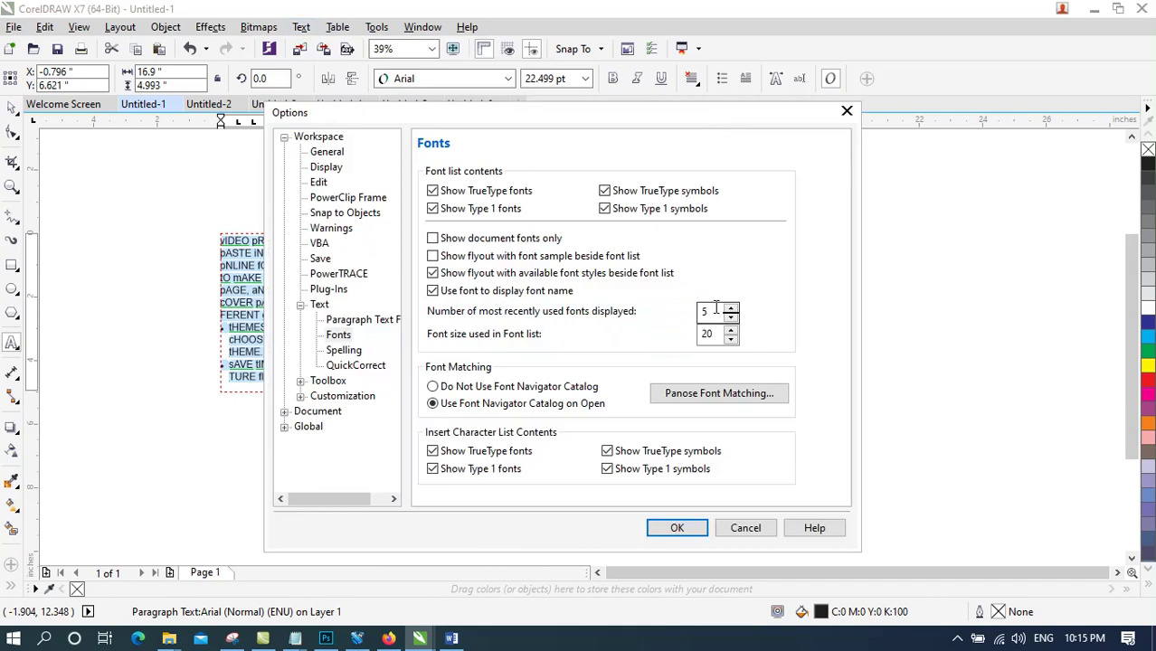
left_click(348, 351)
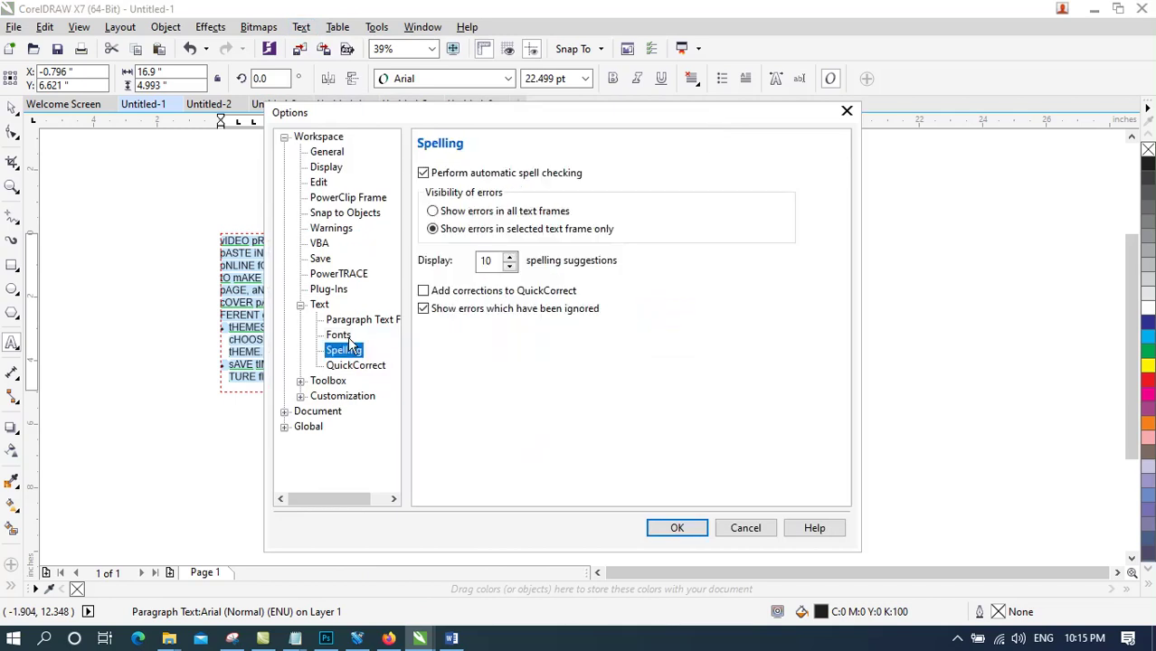
left_click(340, 335)
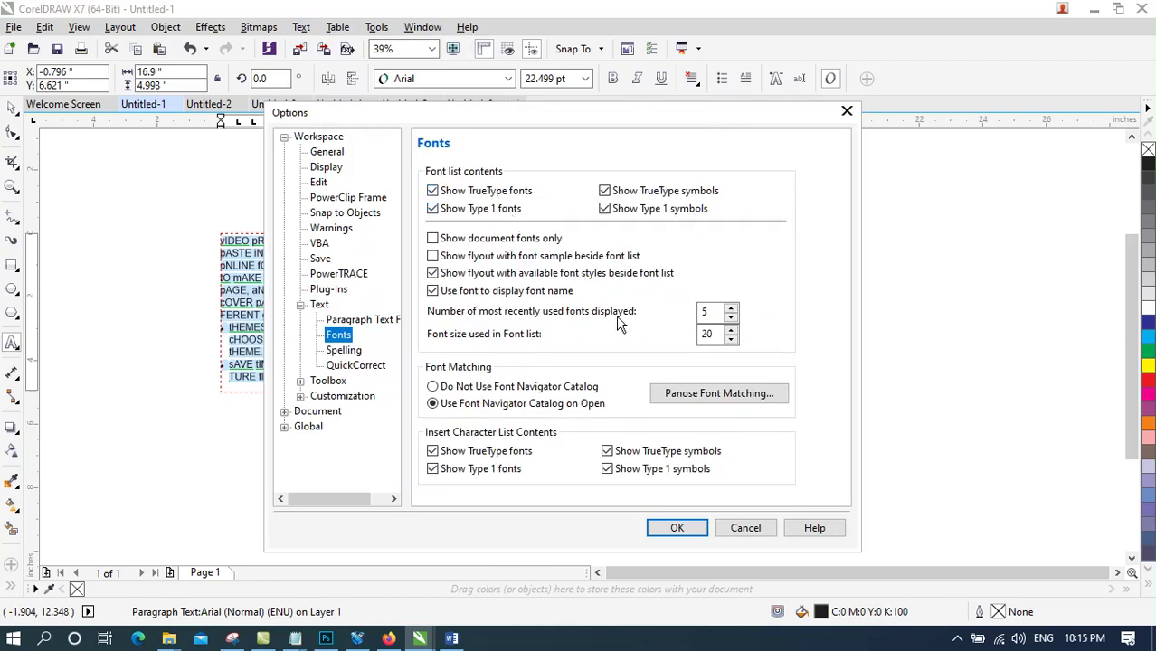
left_click(744, 529)
Deselect the paragraph text by placing the text cursor in the empty area beside the page
left_click(300, 26)
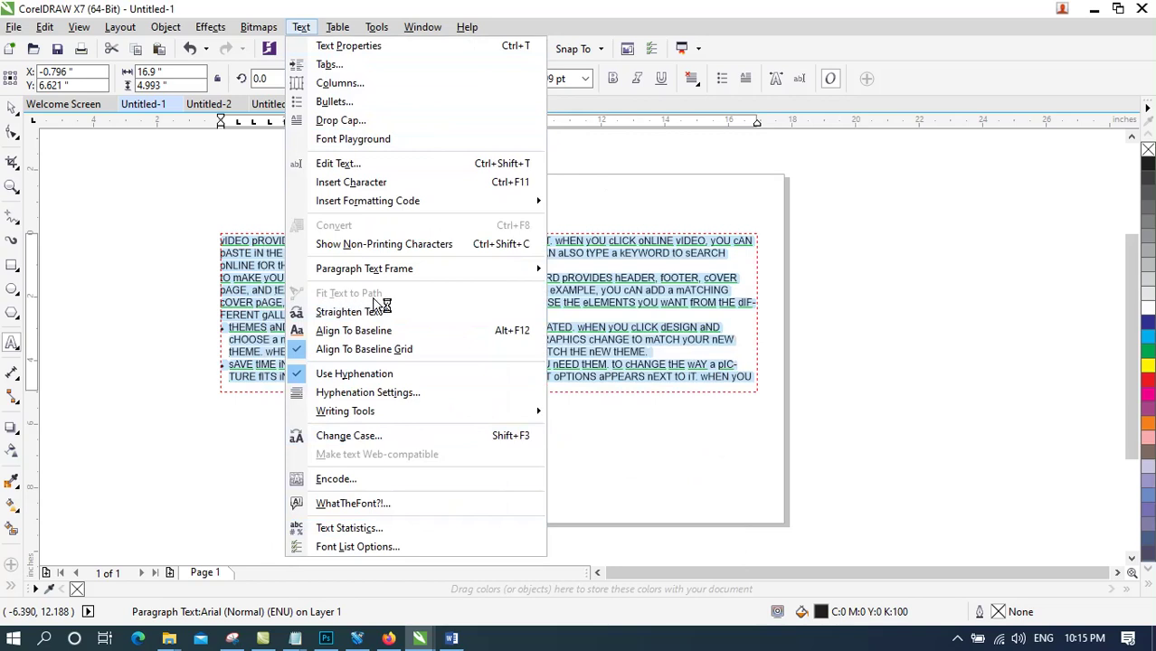
left_click(407, 4)
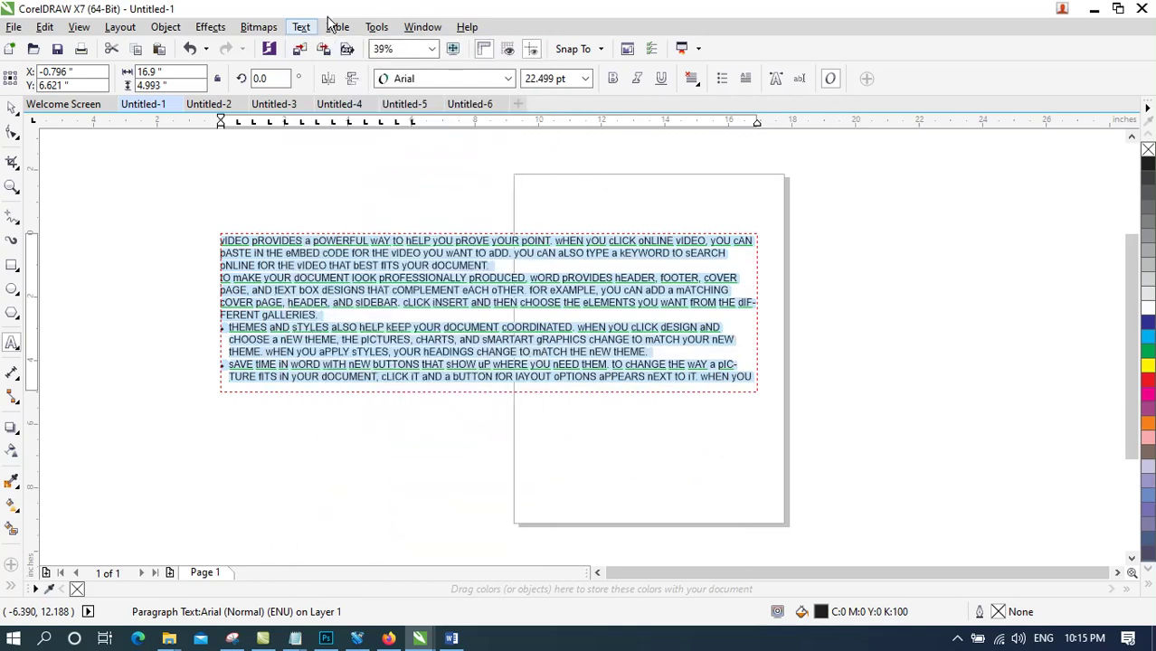
left_click(794, 427)
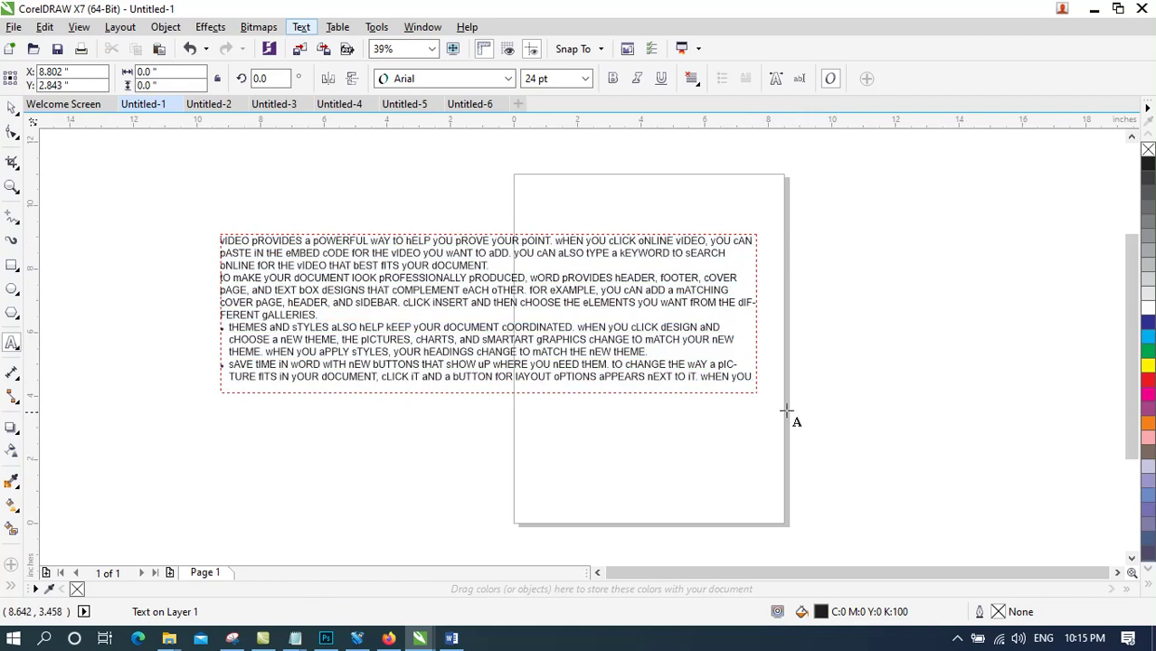